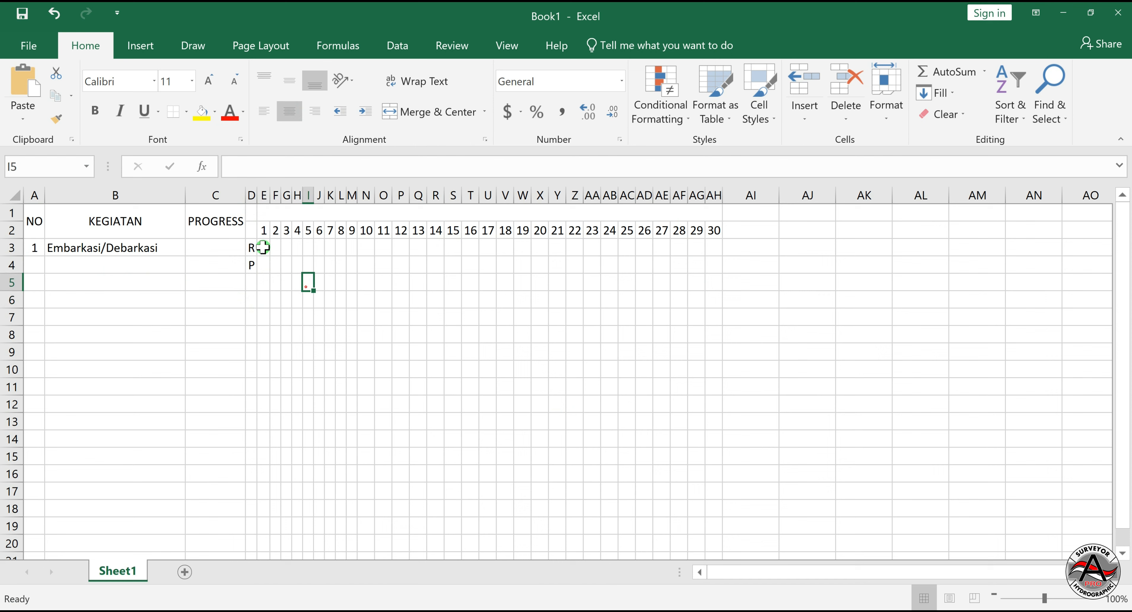
- Slightly widen column F, which holds day 2 of the schedule
click(263, 247)
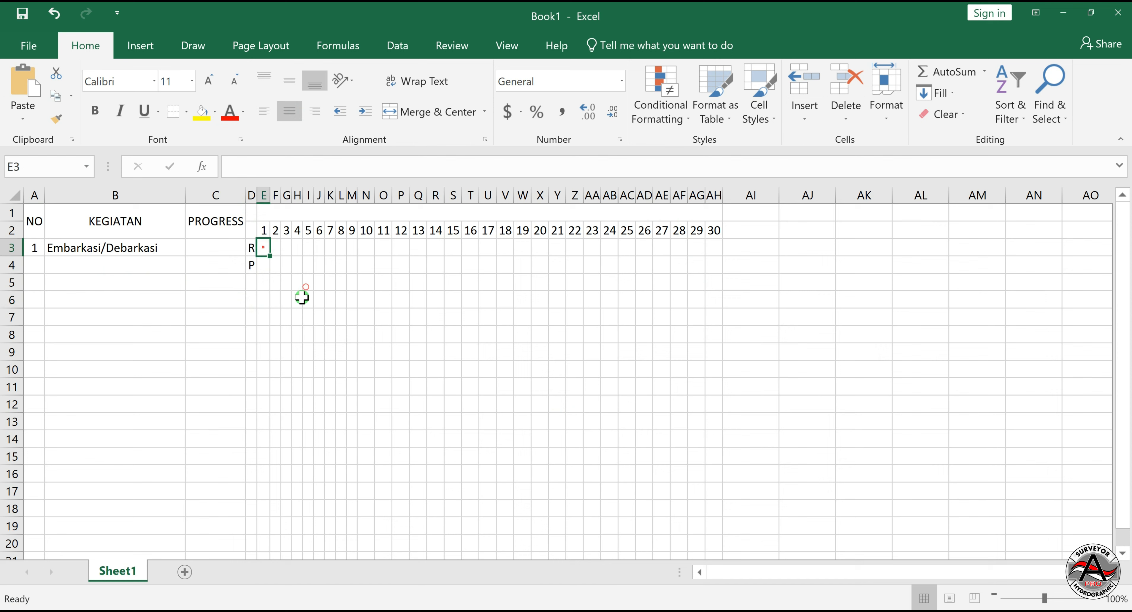
click(273, 262)
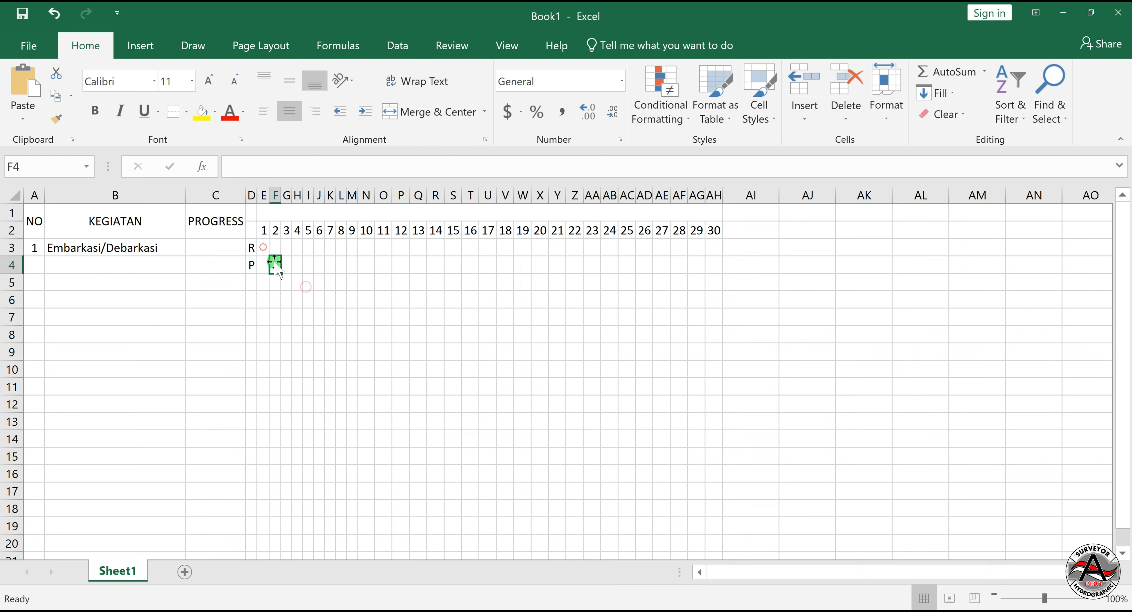
drag(282, 195, 284, 195)
click(363, 318)
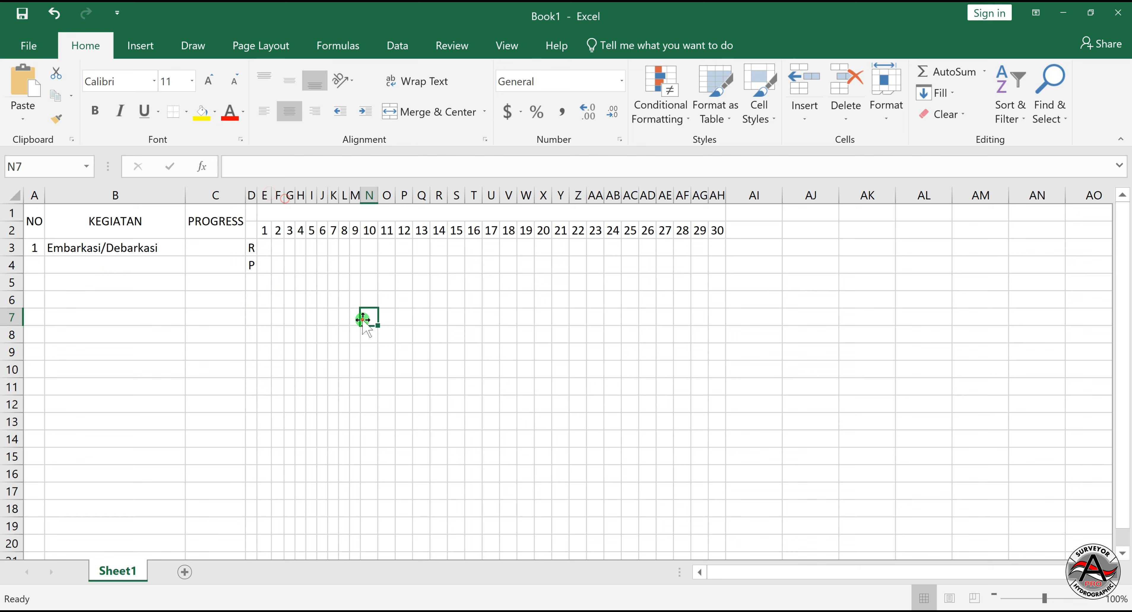
- Enter 1 in the R row under day 1 (cell E3) and fill the cell bright blue
click(265, 248)
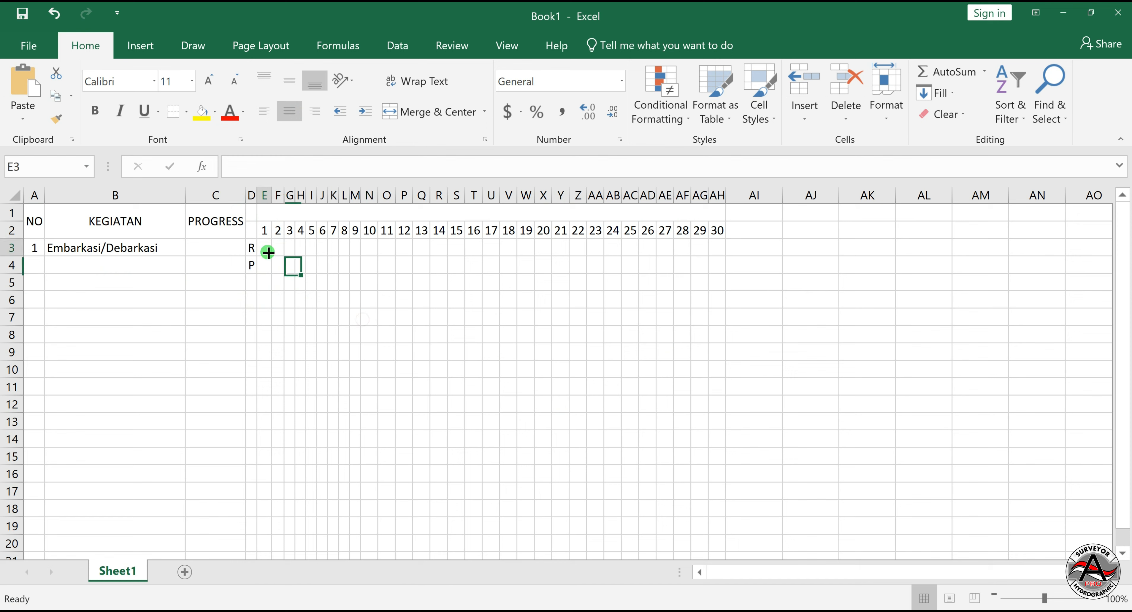
text(1)
key(Return)
click(265, 247)
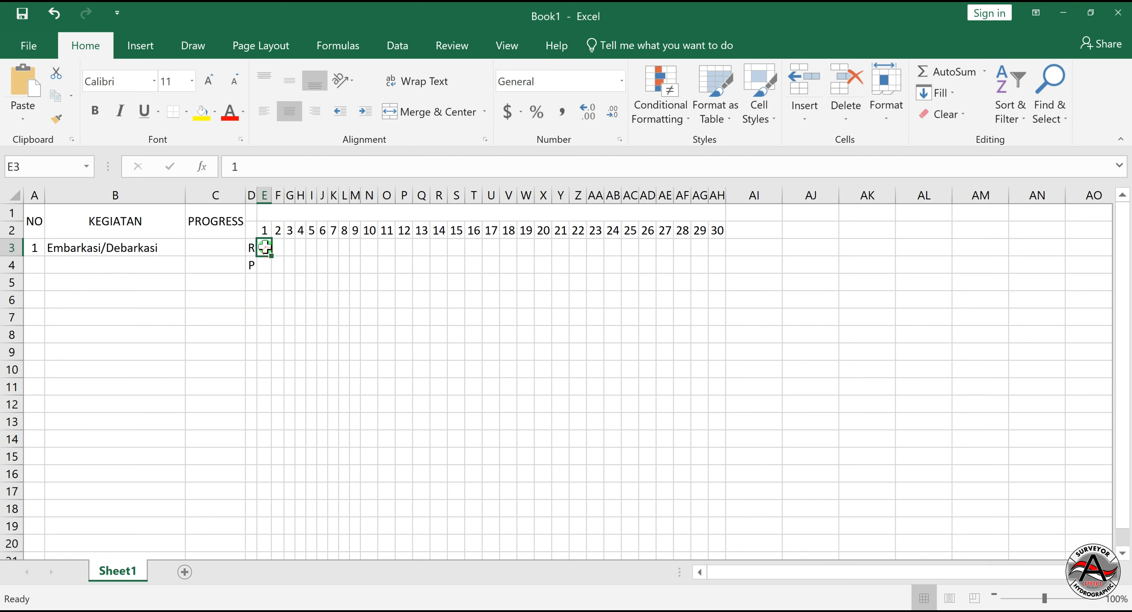
click(214, 111)
click(288, 252)
- Merge and centre rows 3 and 4 in the NO, KEGIATAN and PROGRESS columns, middle-aligning their contents
drag(207, 246, 209, 265)
click(433, 111)
click(283, 79)
click(325, 412)
- Merge cells AI1:AI2 beside the day numbers and middle-align the merged cell
drag(32, 215, 772, 231)
click(804, 310)
click(389, 108)
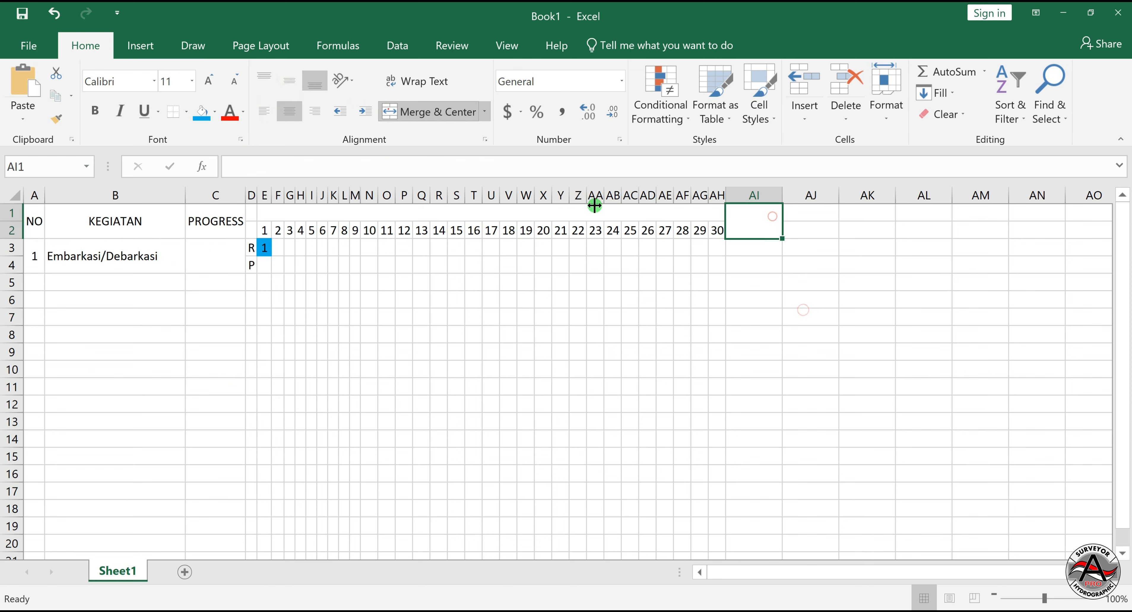
click(284, 87)
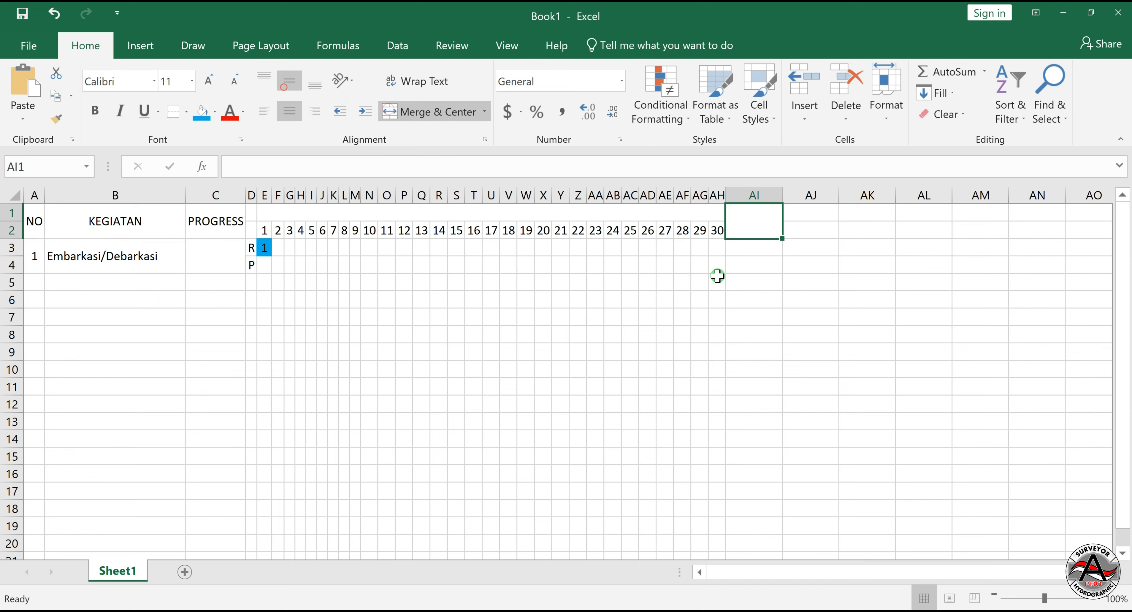
- Enter the heading JUMLAH HARI in merged cell AI1 and wrap its text
text(Jumlah Hari)
click(763, 229)
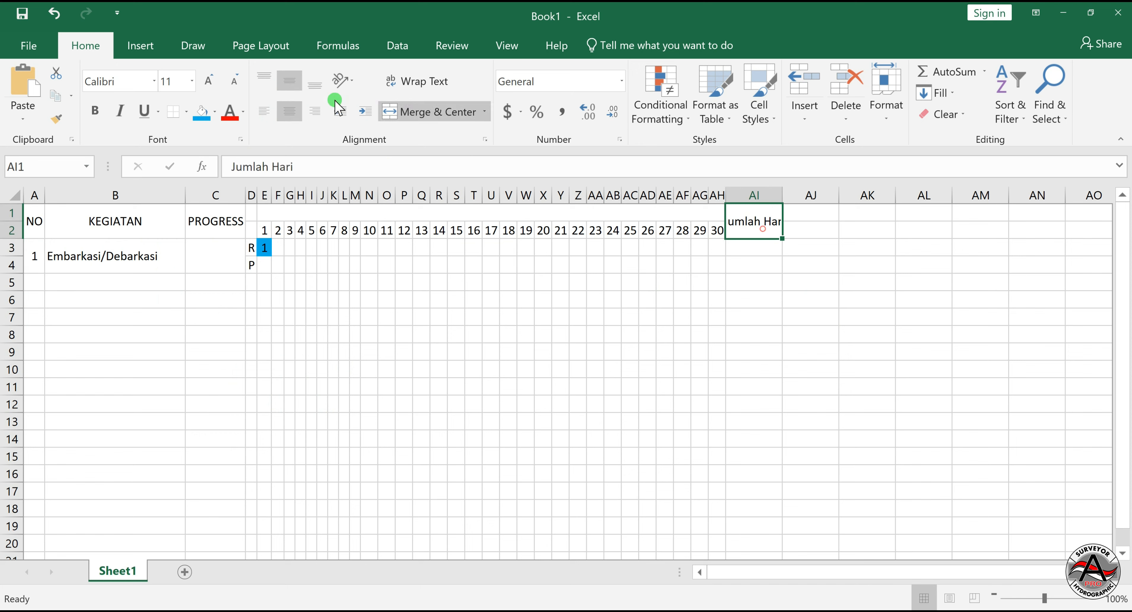
click(395, 85)
text(JUMLAH HARI)
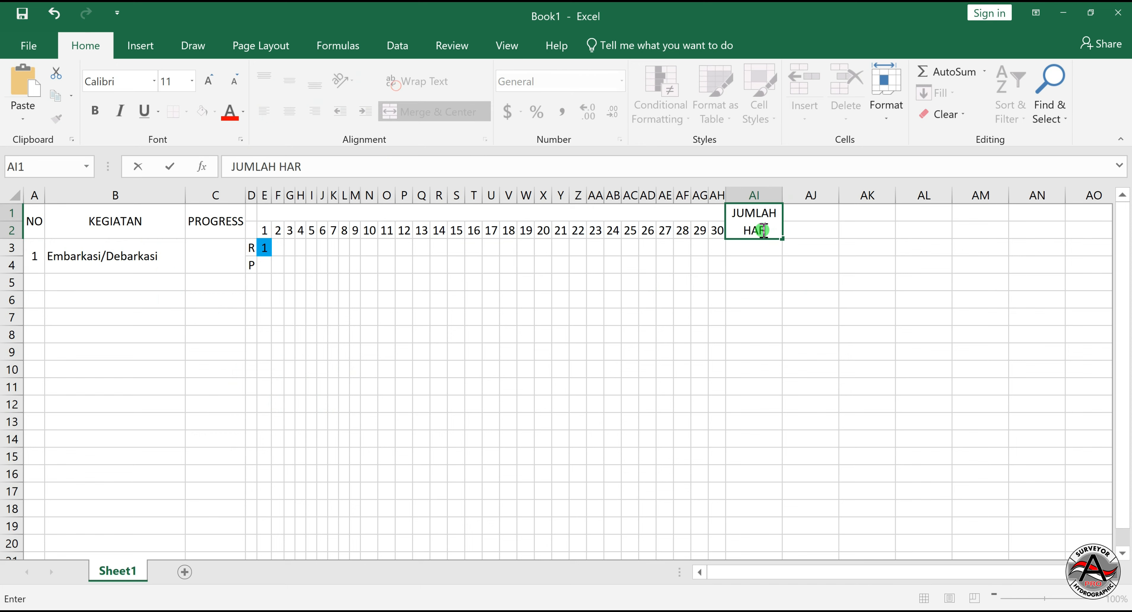
key(Return)
- Change the font of the whole sheet to Arial
click(867, 365)
key(ctrl+a)
click(127, 82)
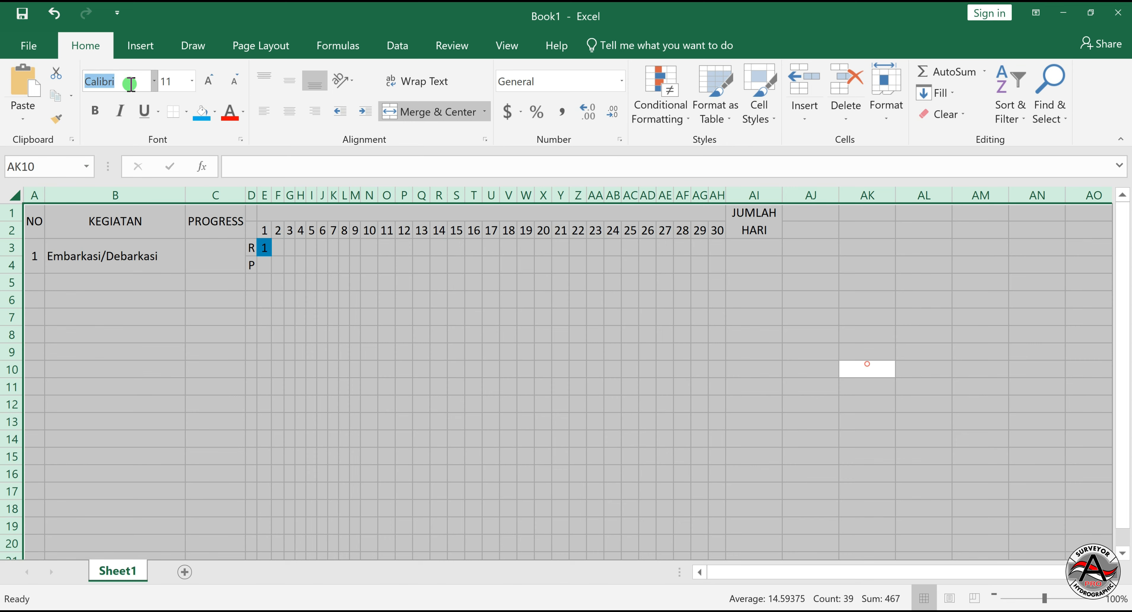
text(Arial)
key(Return)
- Fit the table's column widths to their contents and narrow column AI so JUMLAH HARI wraps onto two lines
double_click(233, 196)
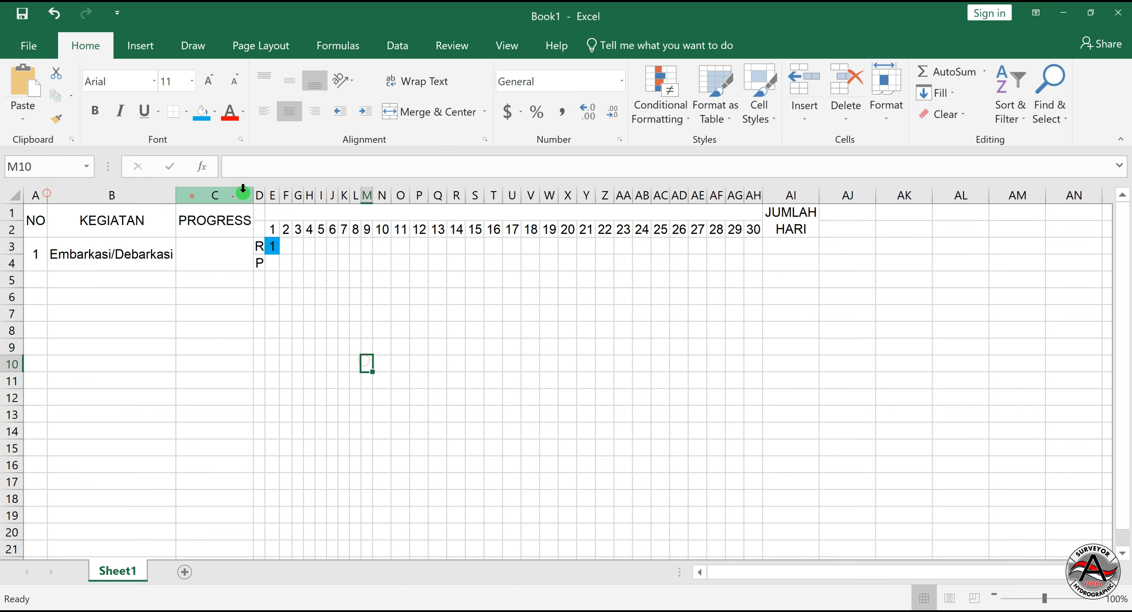
double_click(264, 193)
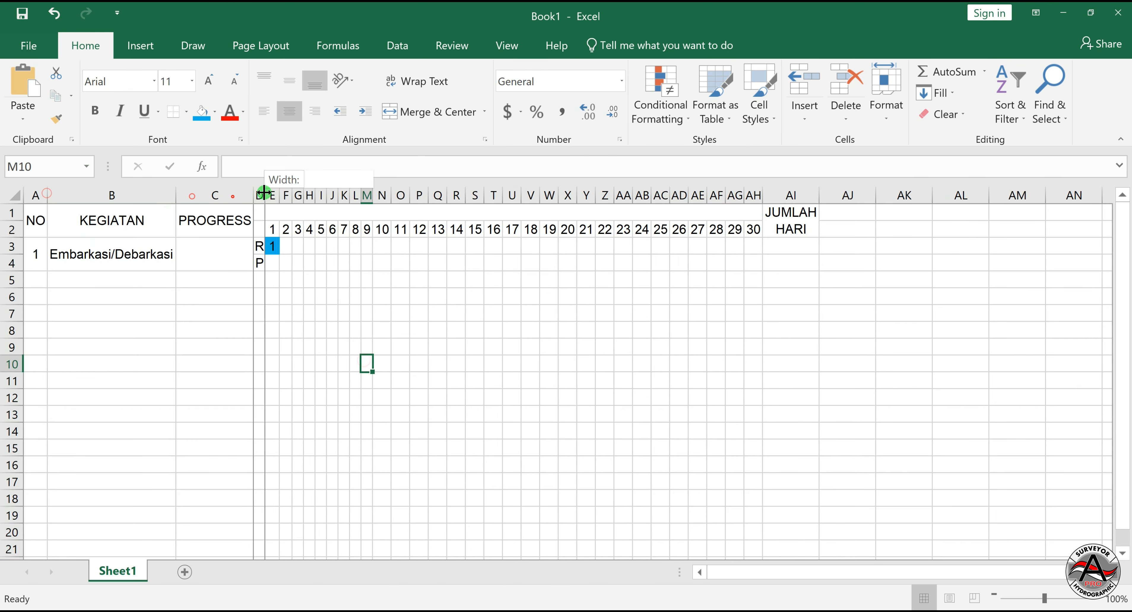
double_click(820, 196)
click(902, 334)
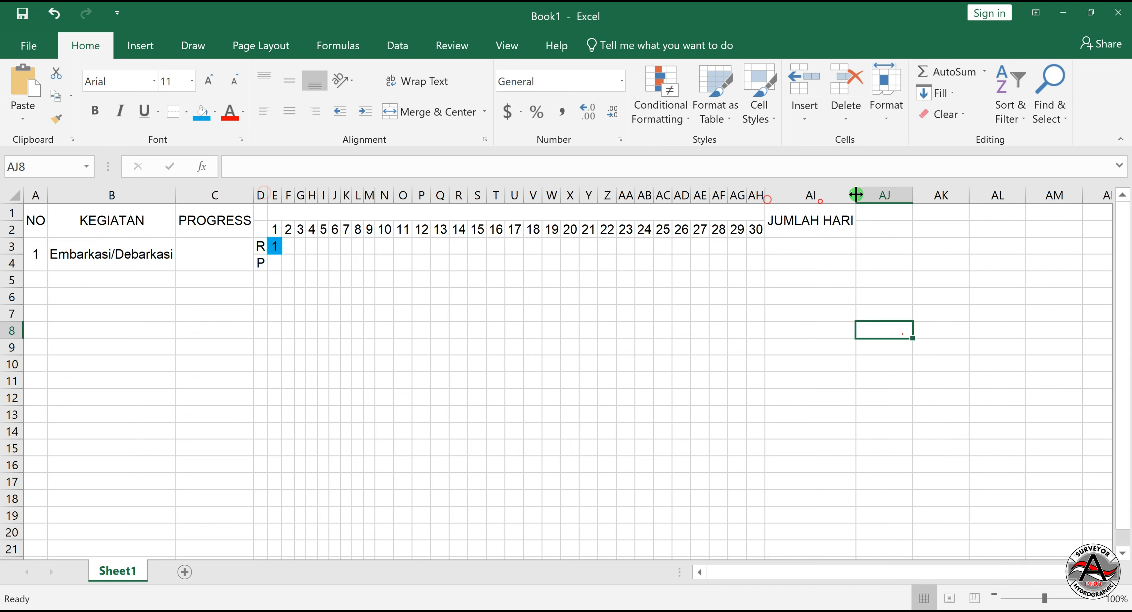
drag(856, 201, 820, 200)
- Enter a SUM formula in AI3 totalling the R row cells E3:AH3, and centre column AI
click(794, 247)
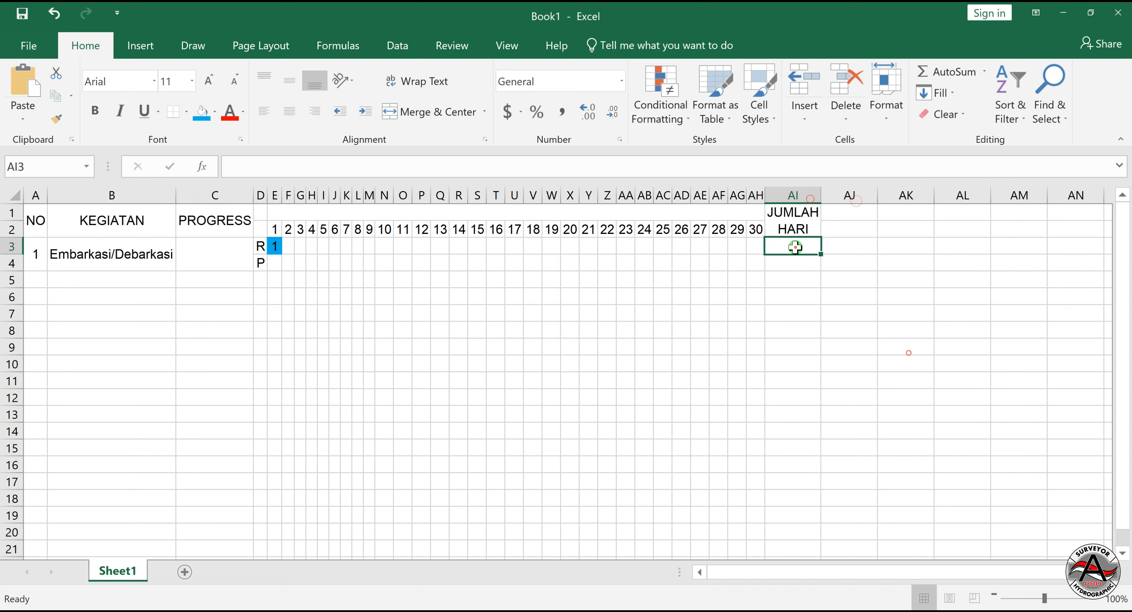
text(=sum()
drag(756, 246, 274, 246)
key(Return)
click(797, 195)
click(862, 351)
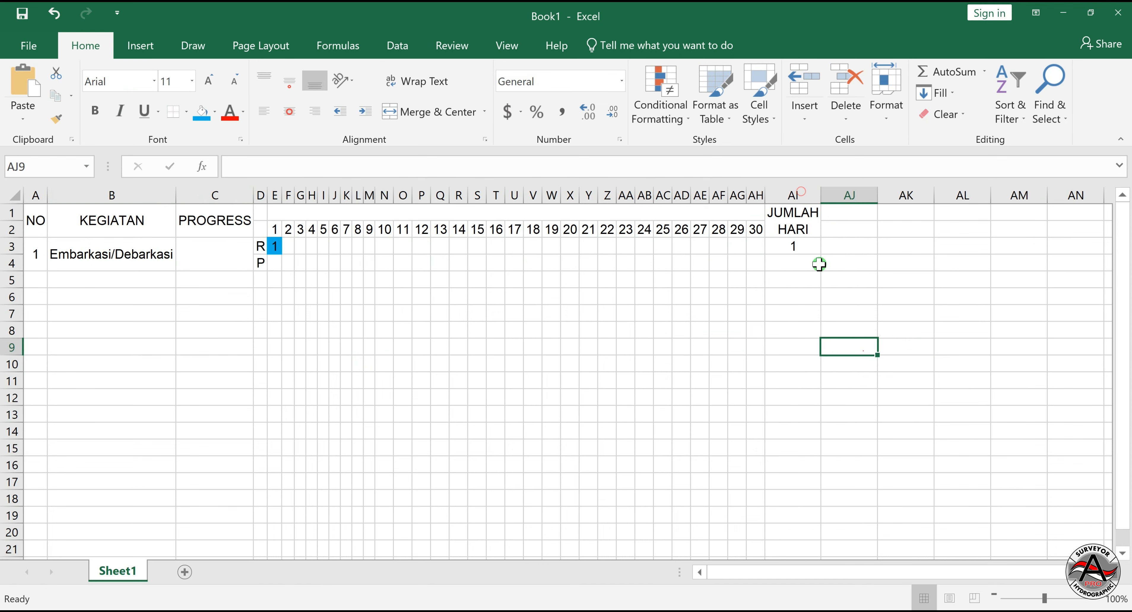
- Copy the total formula from AI3 to AI4 for the P row
click(807, 246)
key(ctrl+c)
click(808, 263)
key(ctrl+v)
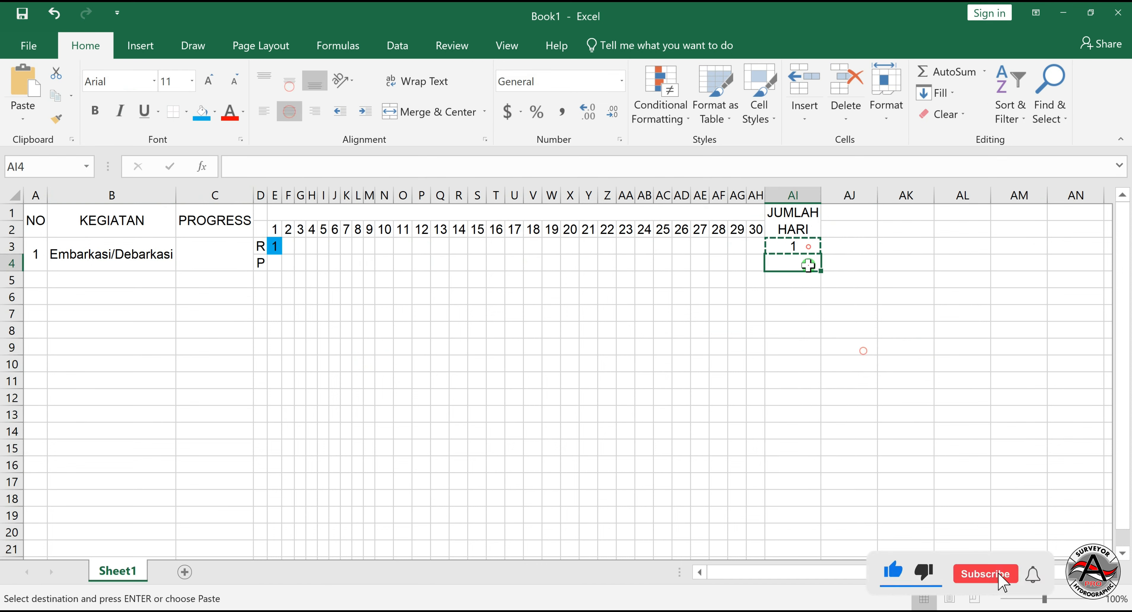
click(976, 399)
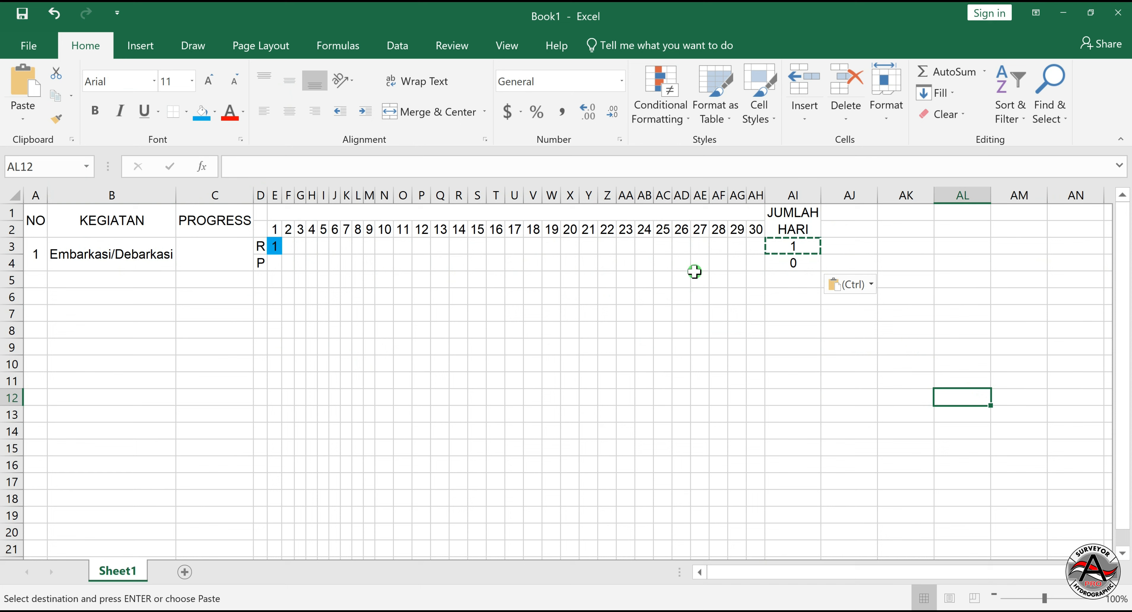
- Add two more day columns before JUMLAH HARI and continue the day numbering up to 32
click(754, 195)
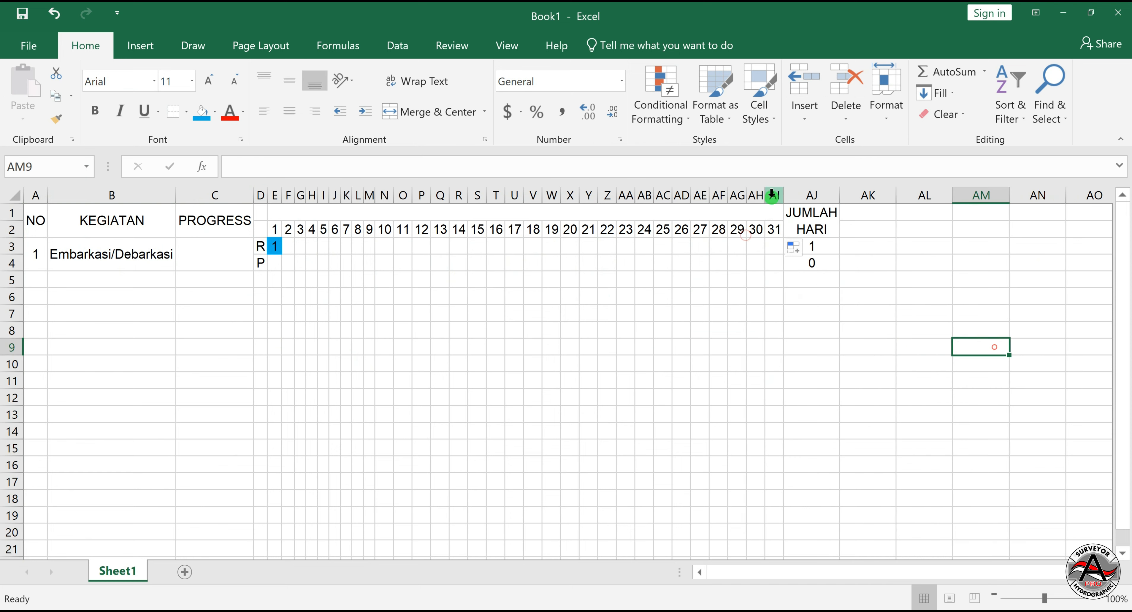
click(772, 195)
right_click(772, 196)
click(787, 314)
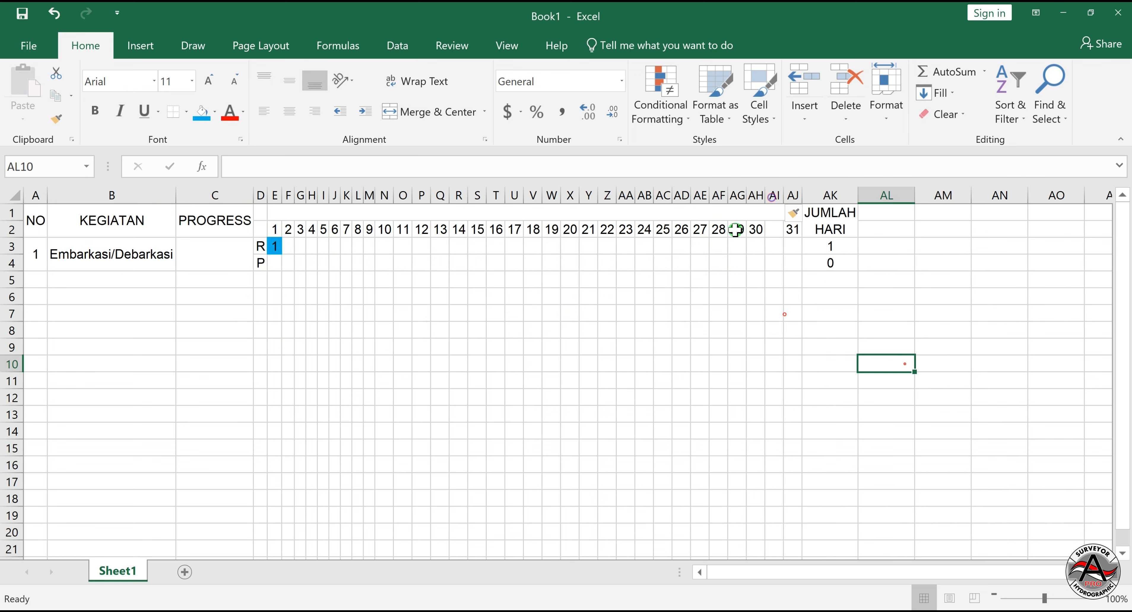
drag(736, 230, 797, 232)
click(948, 345)
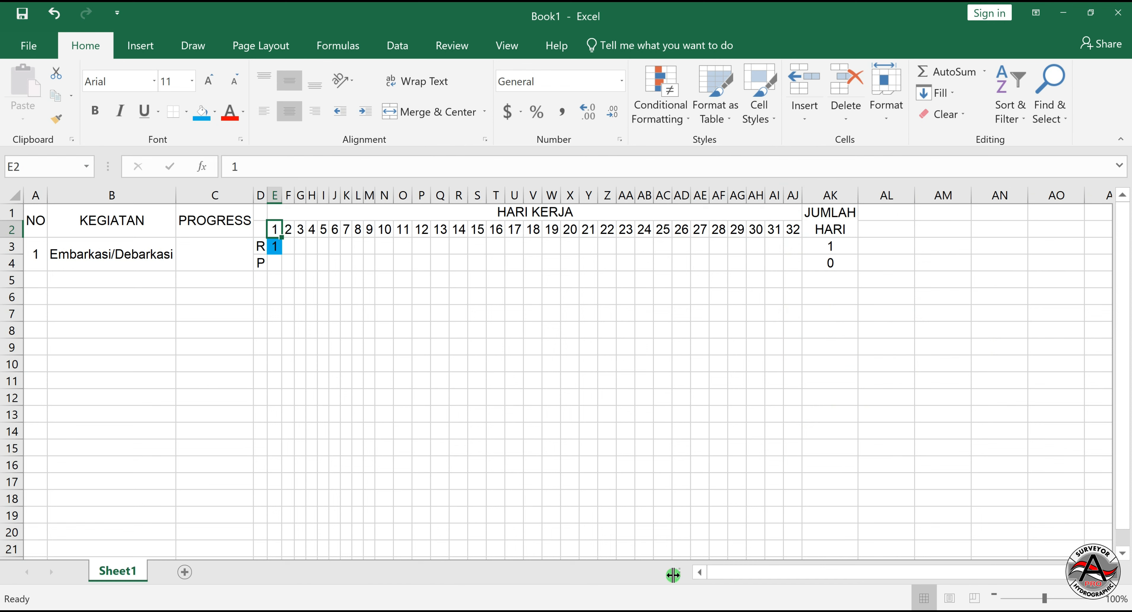
click(700, 464)
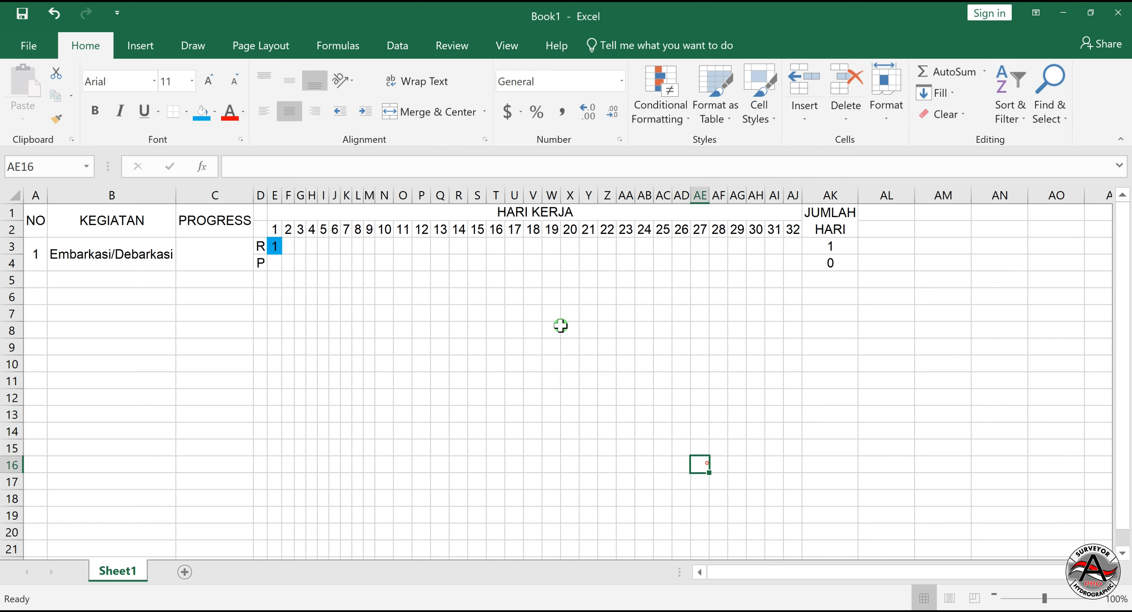
- Enter the formula =AK4/AK3 in the PROGRESS cell C3 of the Embarkasi/Debarkasi activity
click(223, 257)
text(=)
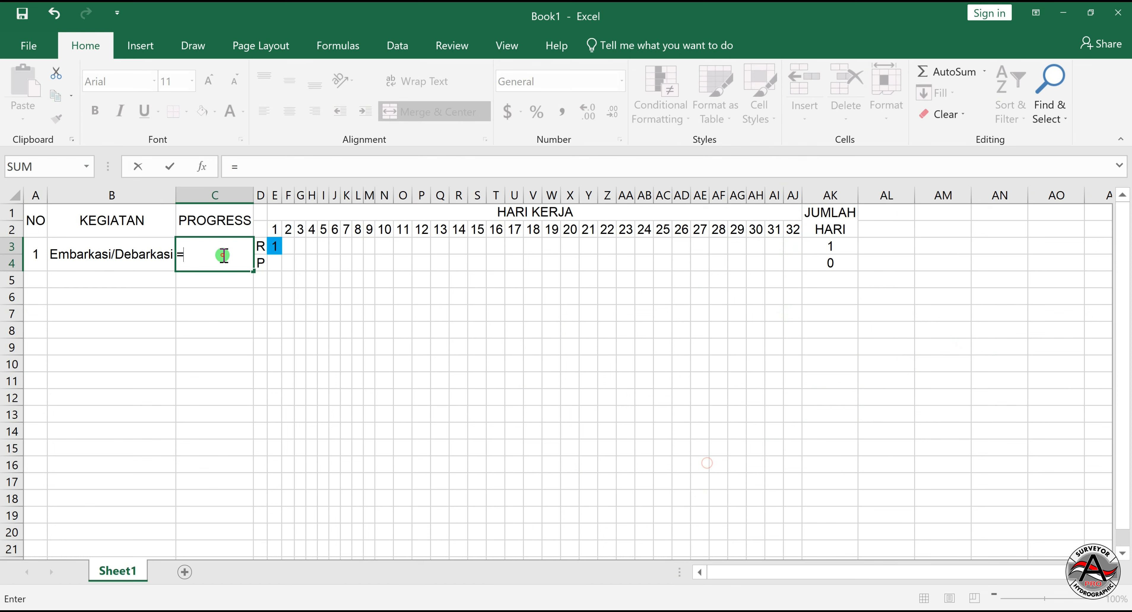
click(810, 262)
text(/)
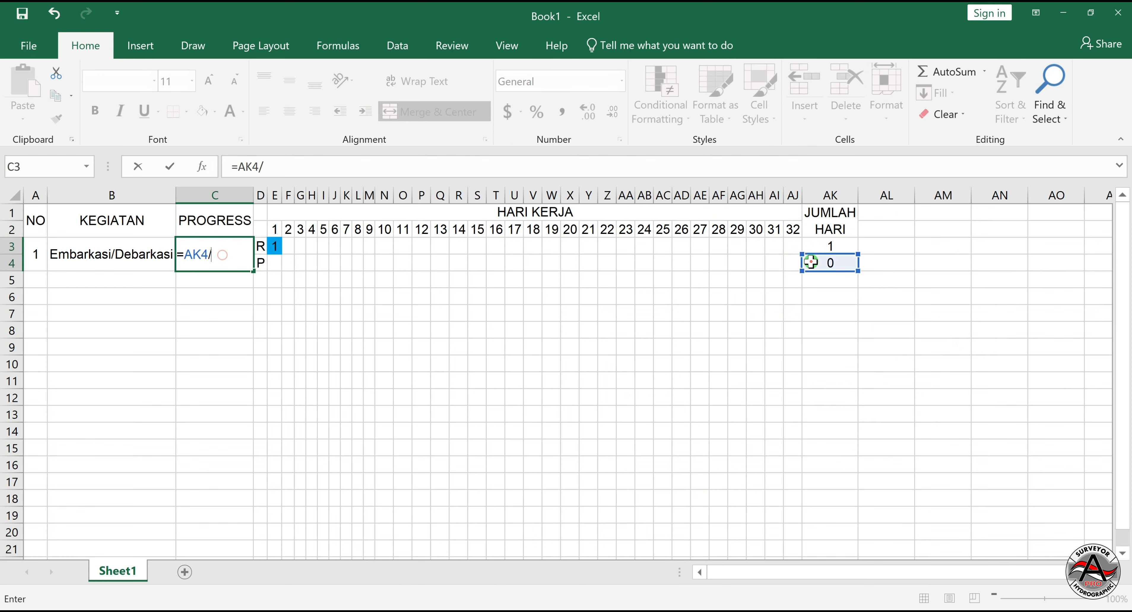
click(832, 242)
key(Return)
- Format the PROGRESS cell C3 as Percentage
click(222, 254)
right_click(226, 246)
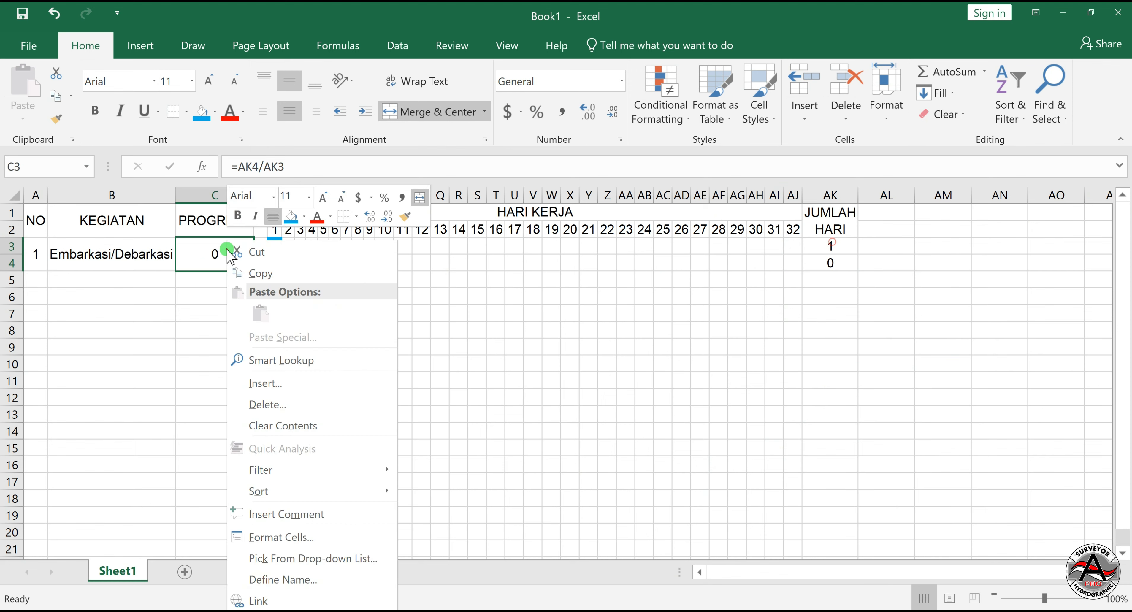
click(304, 536)
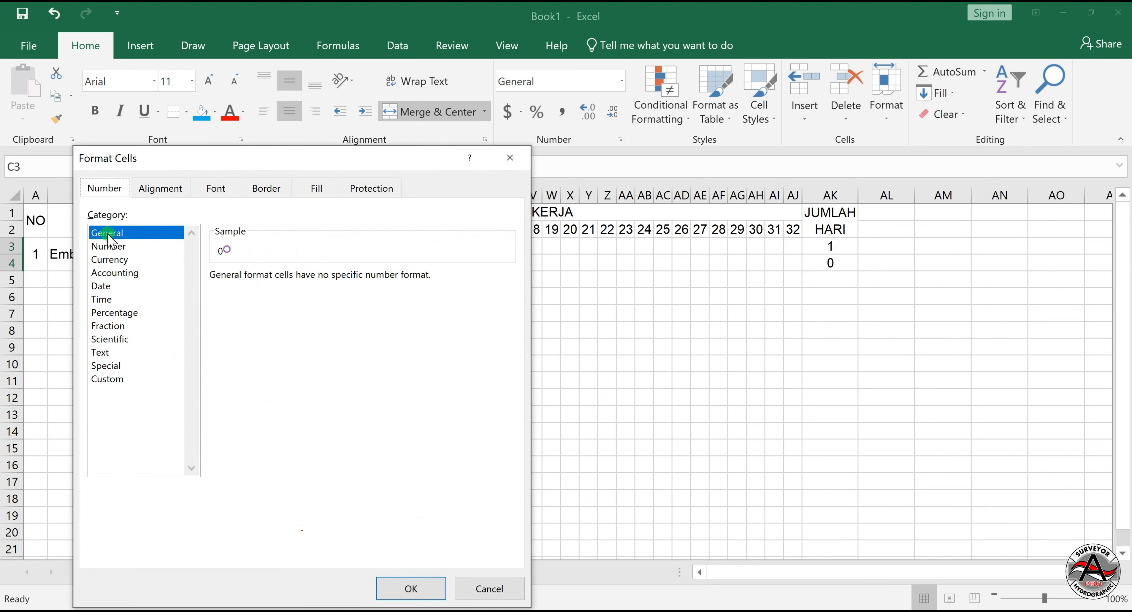
click(117, 313)
click(410, 589)
click(477, 430)
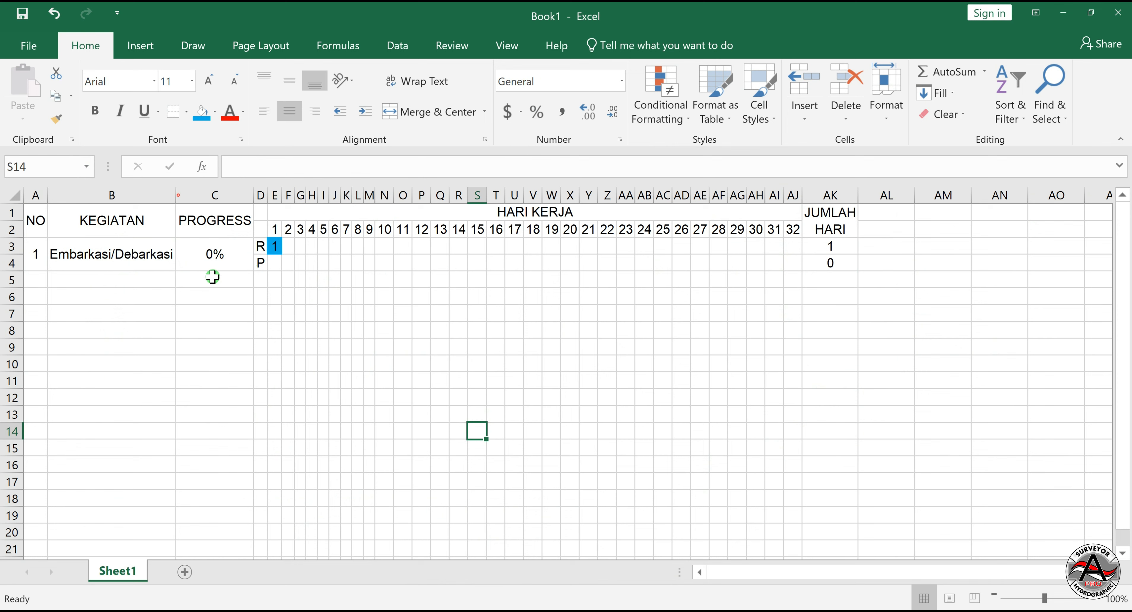
- Enter 1 in the R row under day 32 (cell AJ3) and fill the cell bright blue
click(791, 245)
text(1)
key(Return)
click(791, 245)
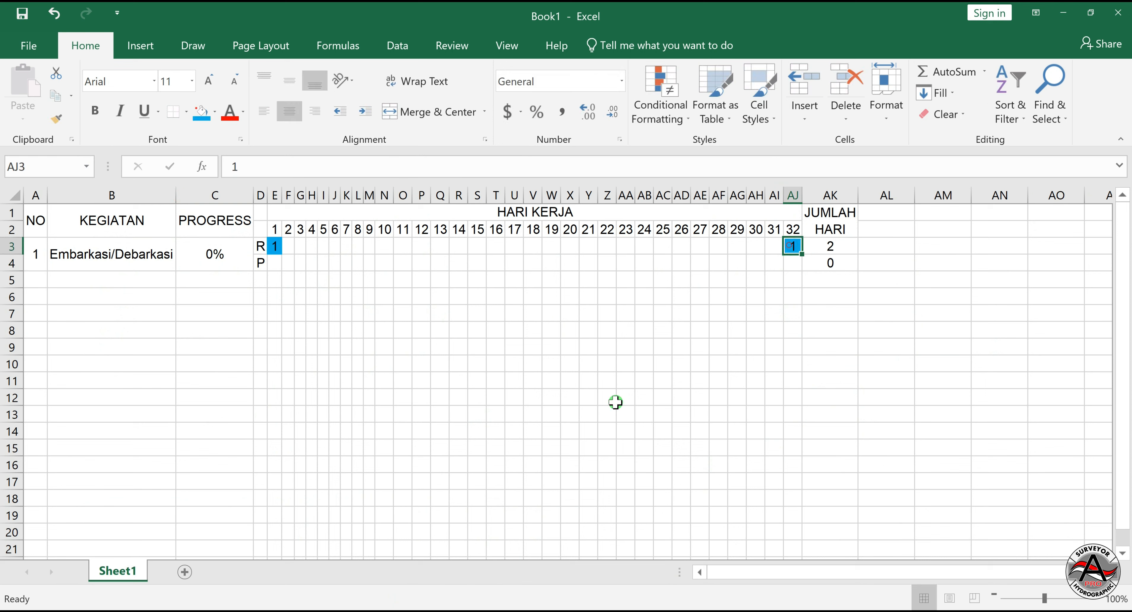
click(616, 402)
- Apply all borders to the schedule table A1:AK4
drag(29, 212, 813, 270)
click(186, 111)
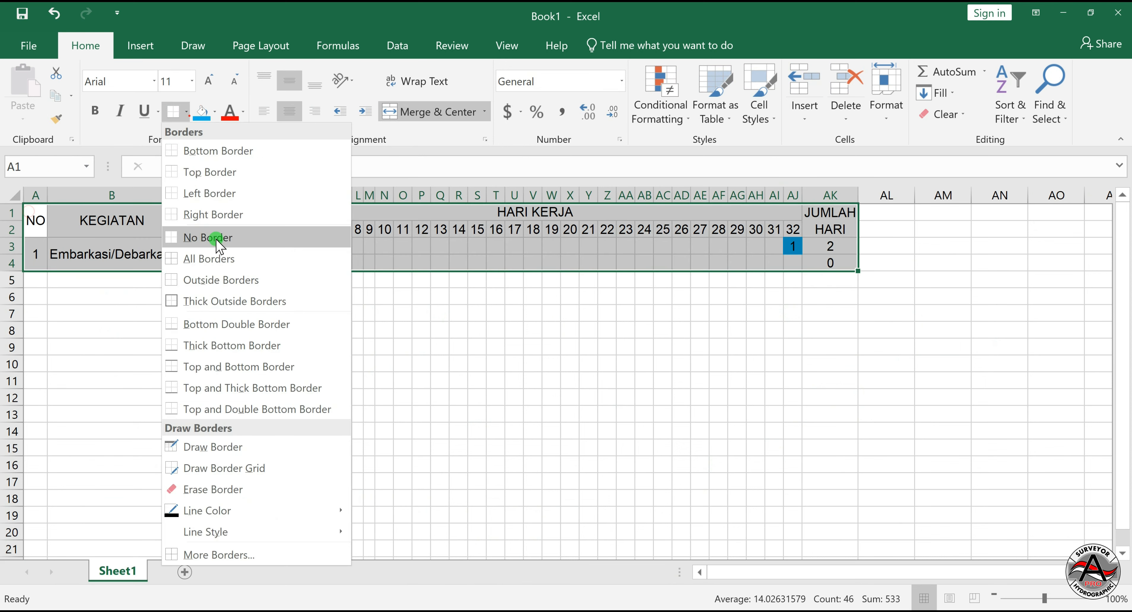
click(219, 255)
click(662, 496)
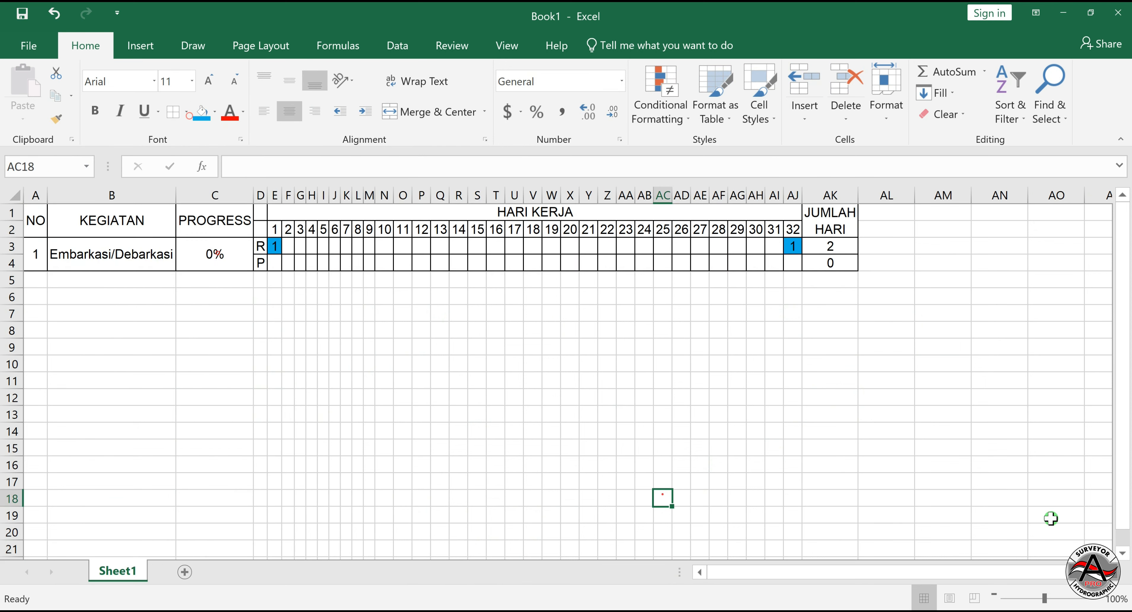
click(1020, 488)
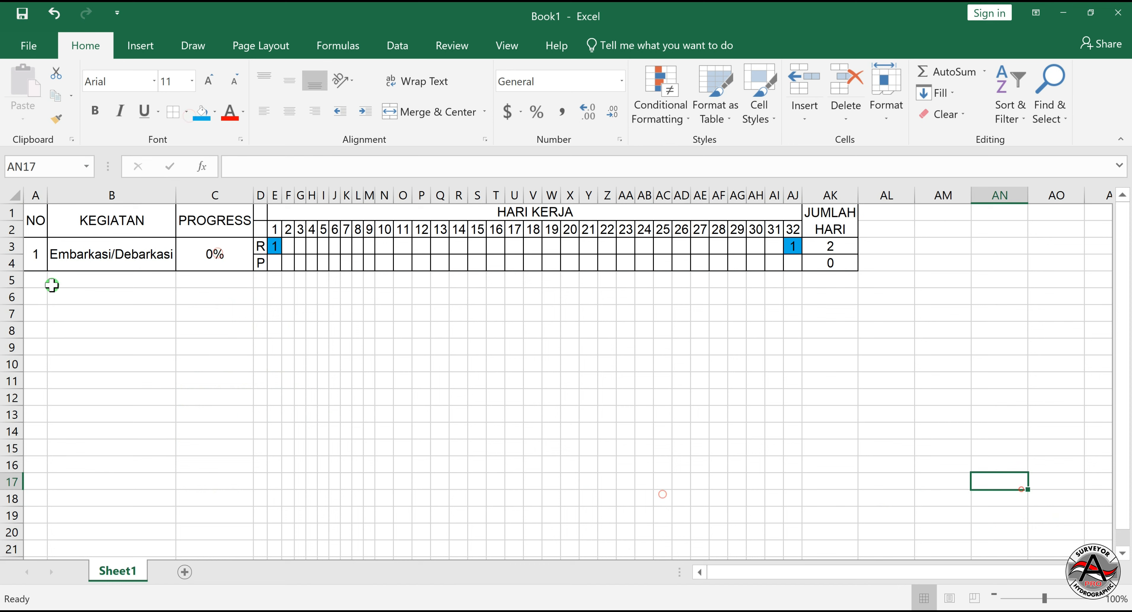
- Enter the section title HIDROGRAFI in cell B5 below the first activity
click(102, 296)
click(98, 279)
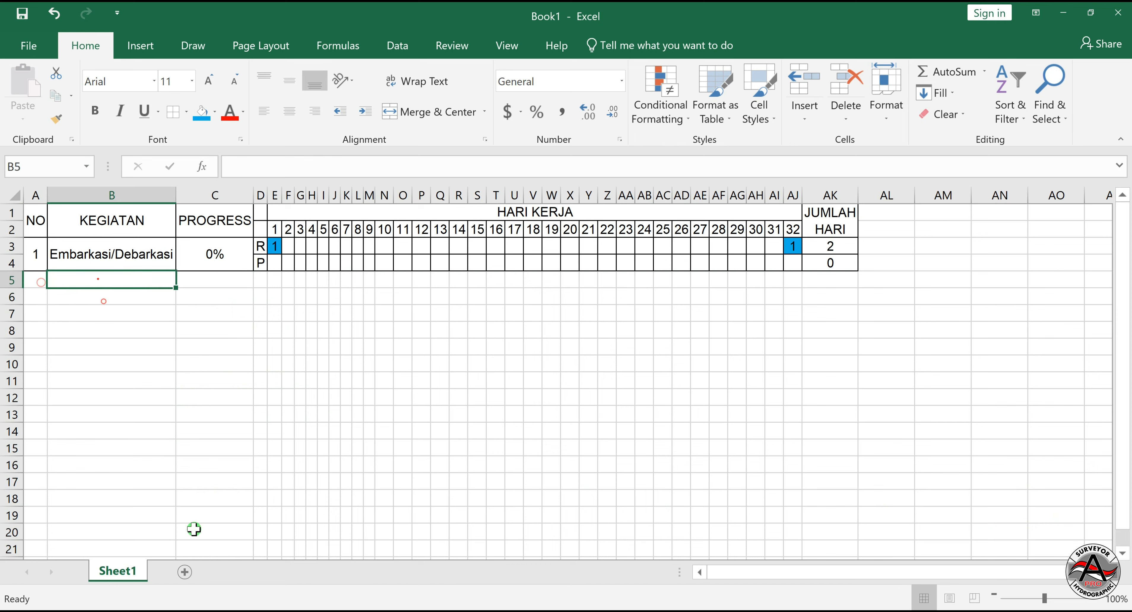
text(HIDROGRAFI)
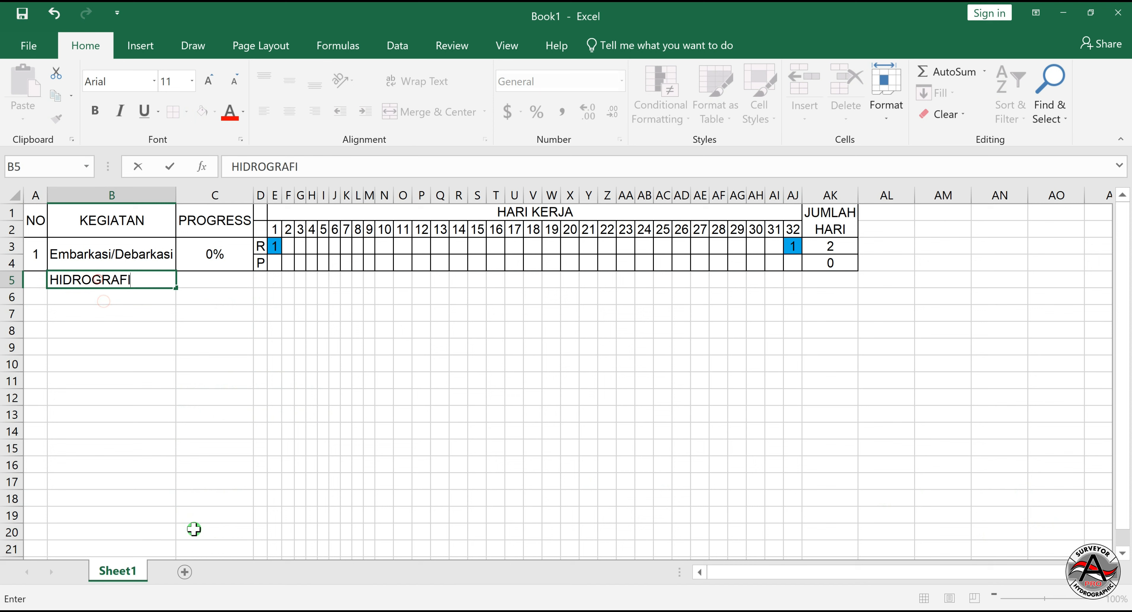
click(259, 482)
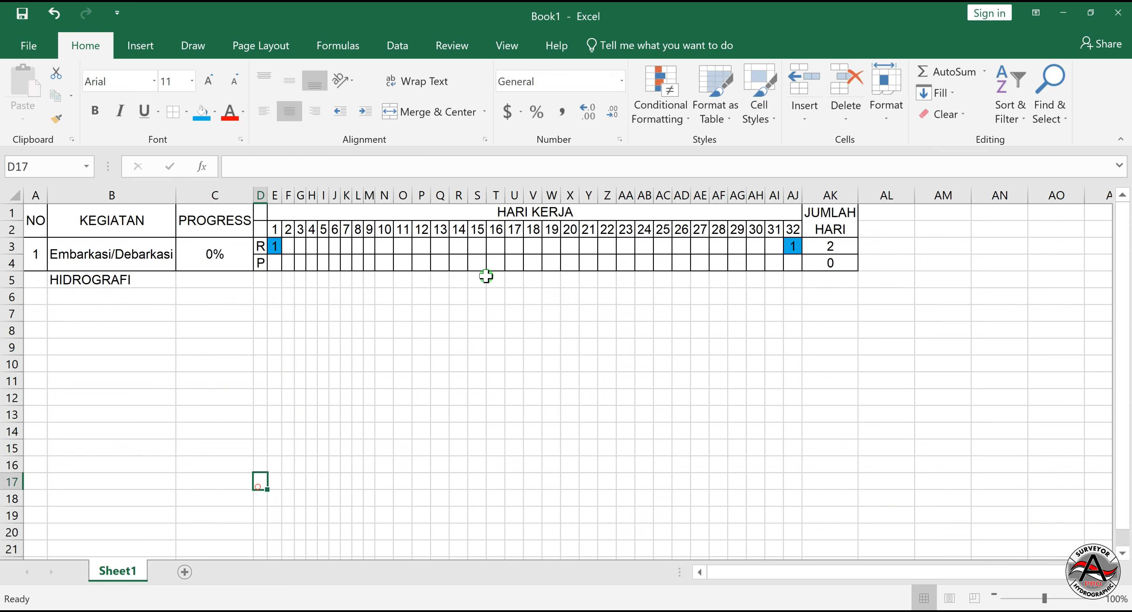
- Fill the HIDROGRAFI section row, A5:AK5, with a light blue theme colour
mouse_move(41, 279)
mouse_down()
mouse_move(331, 271)
mouse_move(613, 296)
mouse_move(825, 277)
mouse_up()
click(215, 112)
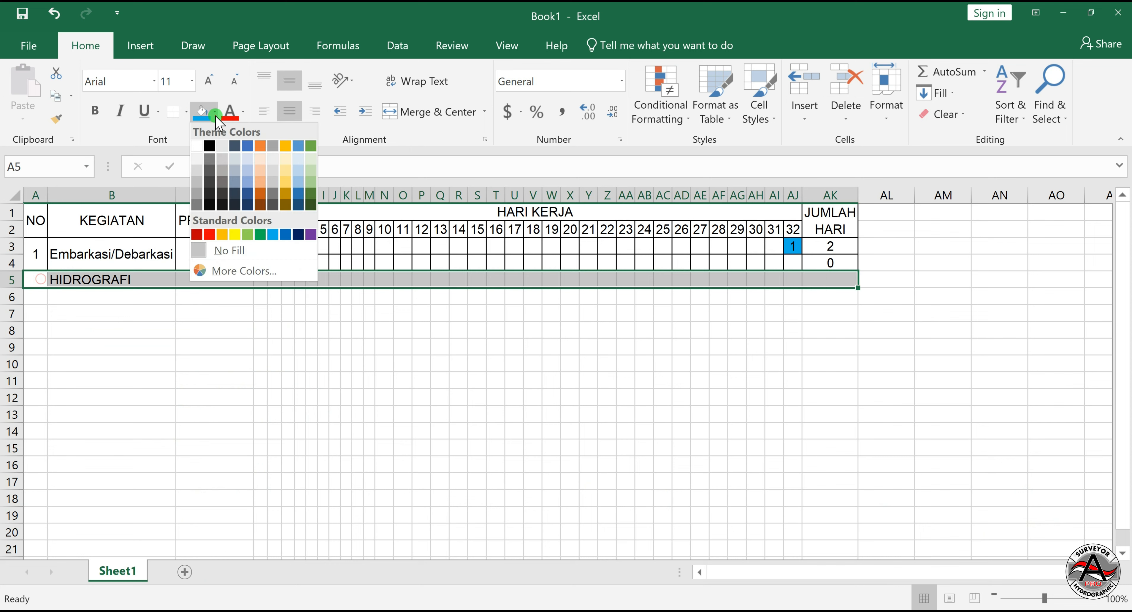
click(241, 179)
click(343, 461)
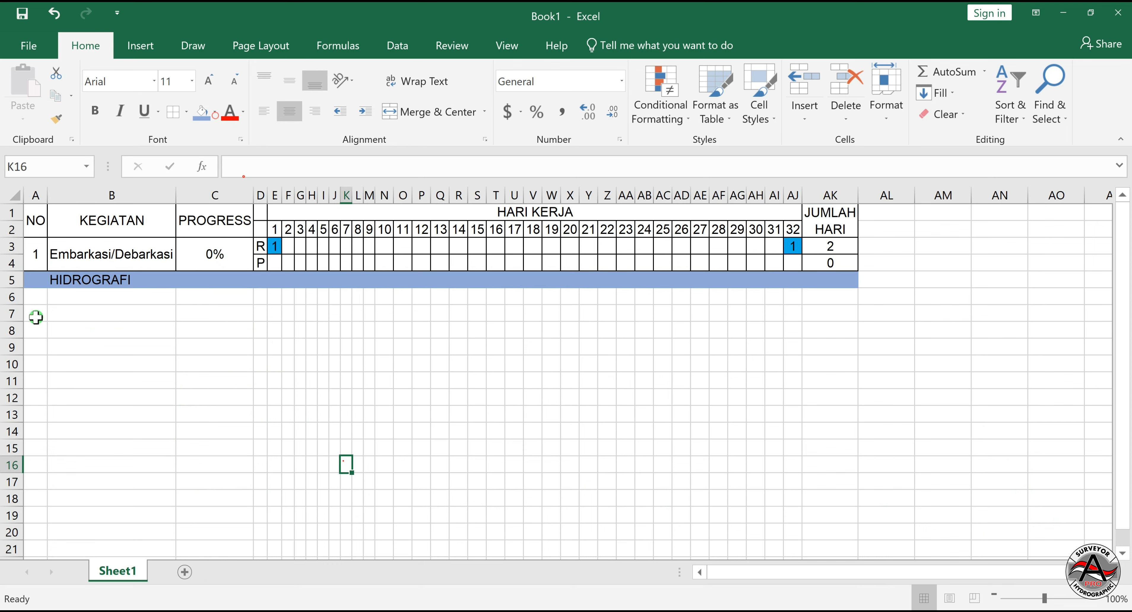
- Copy the Embarkasi/Debarkasi rows 3:4 three times below the HIDROGRAFI row, at rows 6, 8 and 10
drag(12, 246, 12, 263)
key(ctrl+c)
click(10, 297)
key(ctrl+v)
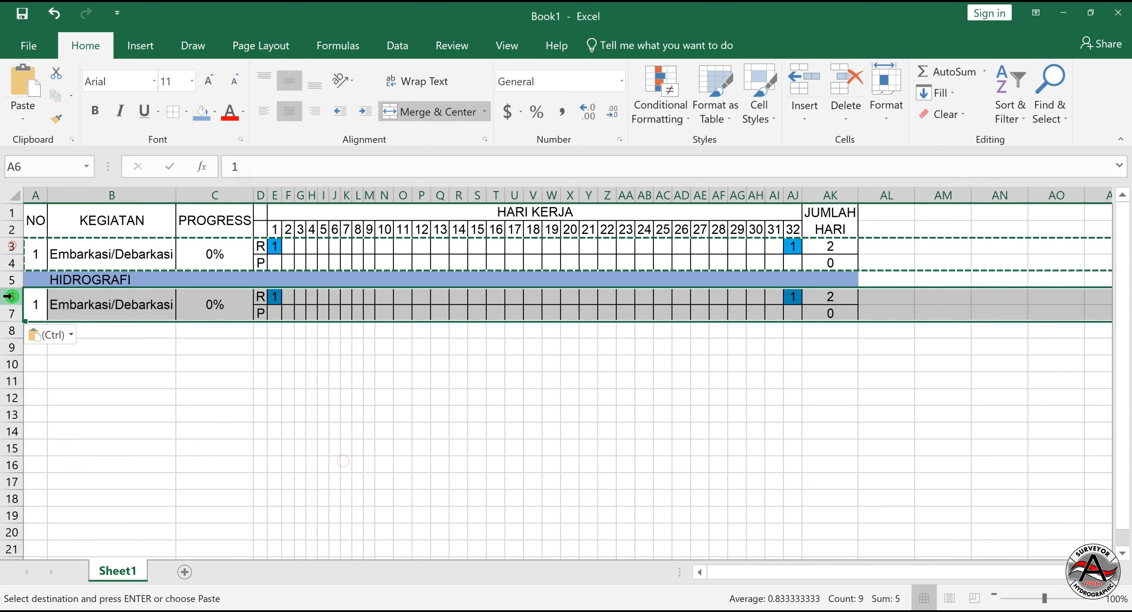
click(9, 330)
key(ctrl+v)
click(10, 364)
key(ctrl+v)
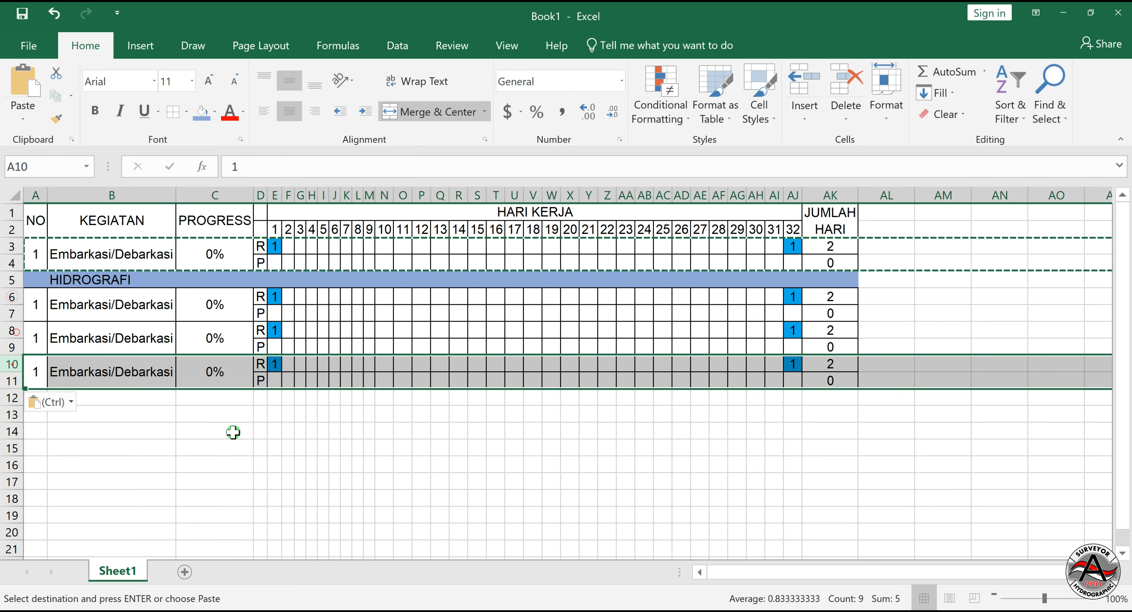
- Clear the day entries in E6:AJ11 and remove the cells' fill colour
click(274, 448)
drag(274, 296, 793, 379)
key(Delete)
click(214, 112)
click(245, 254)
- Copy the three blank activities in rows 6:11 to row 12 to extend the HIDROGRAFI section
drag(11, 296, 11, 381)
key(ctrl+c)
click(11, 398)
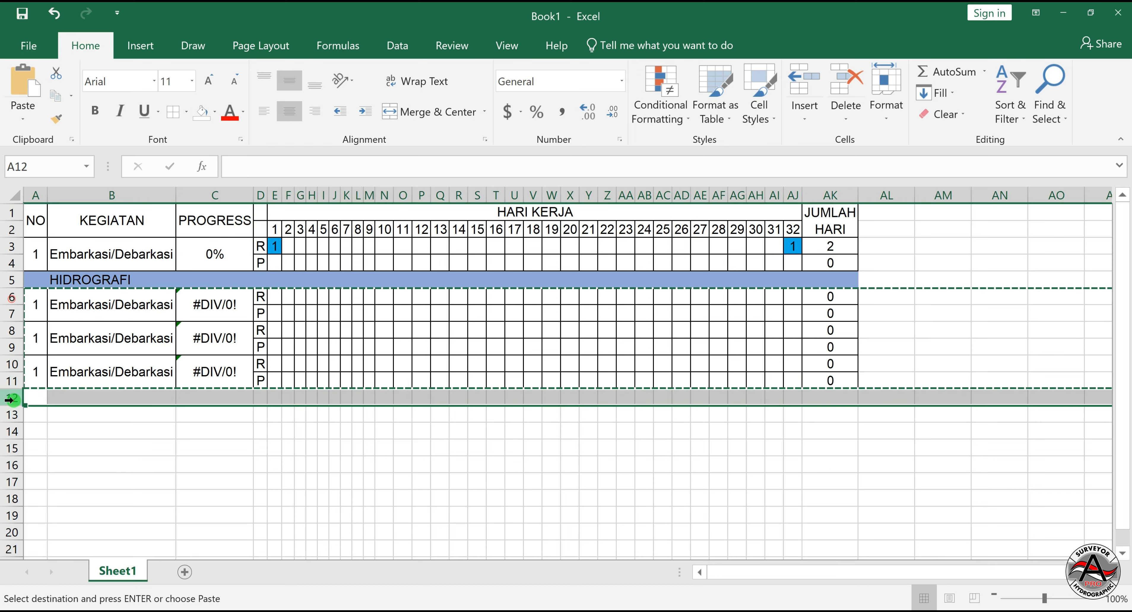
key(ctrl+v)
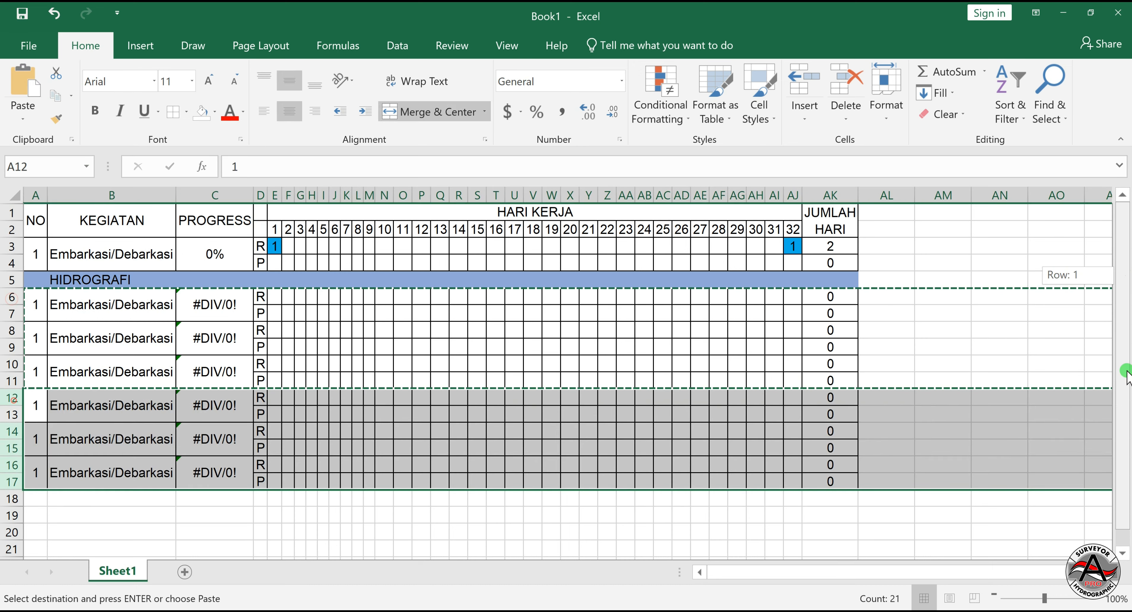
- Copy the HIDROGRAFI section row to row 18 and retitle the copy OSEANOGRAFI
scroll(1125, 395, down, 1)
click(14, 264)
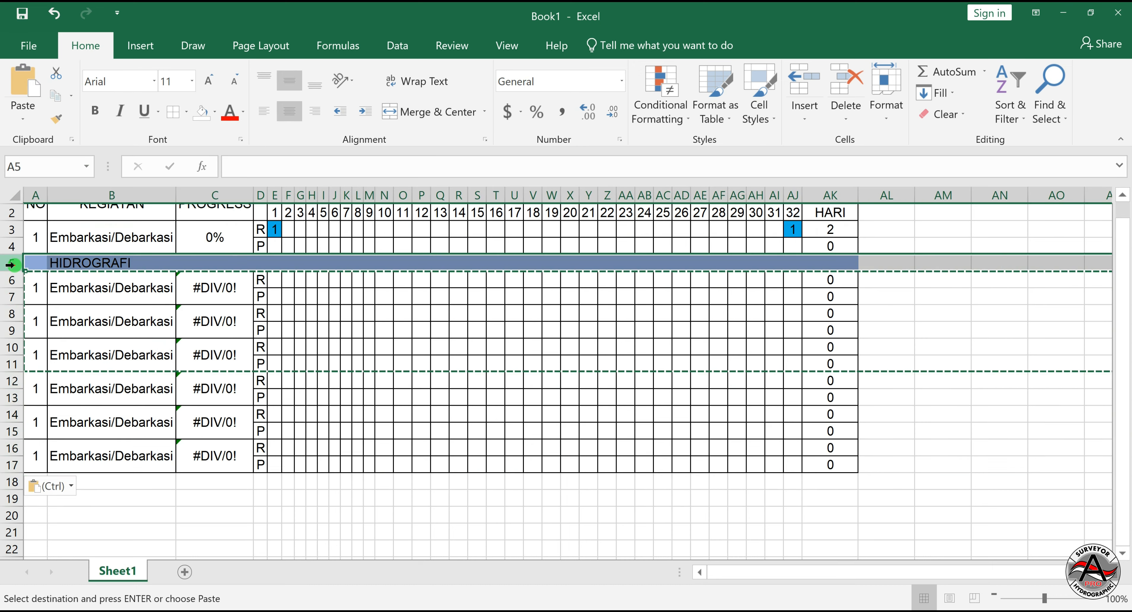
key(ctrl+c)
click(11, 482)
key(ctrl+v)
click(93, 481)
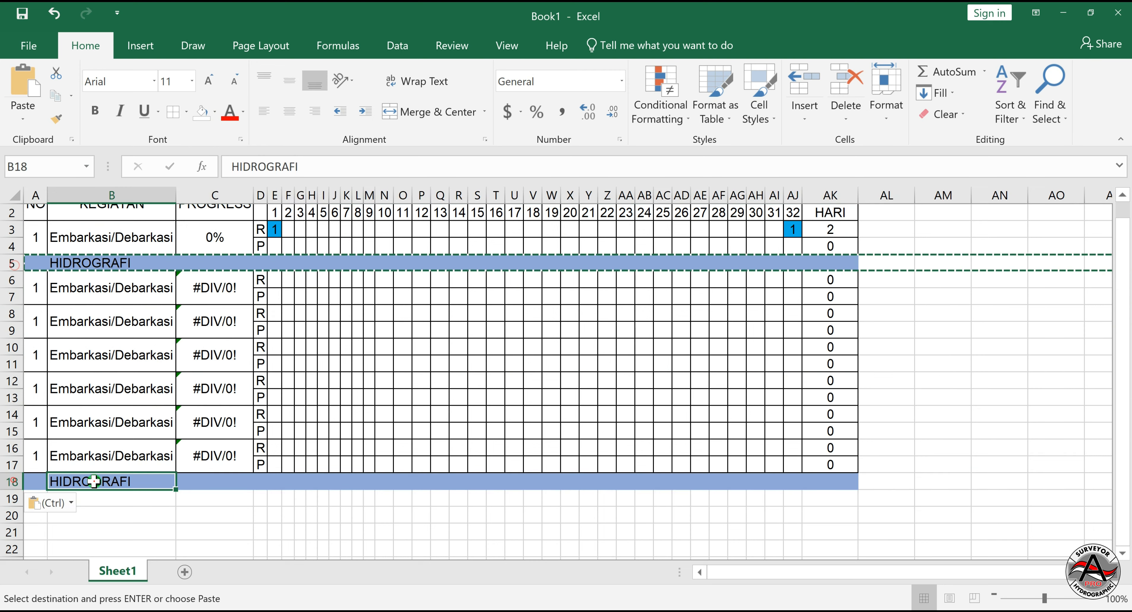
text(OSEANOGRAFI)
key(Return)
click(237, 542)
- Copy the six HIDROGRAFI activities in rows 6:17 to row 19 below OSEANOGRAFI
drag(12, 280, 10, 465)
key(ctrl+c)
click(9, 499)
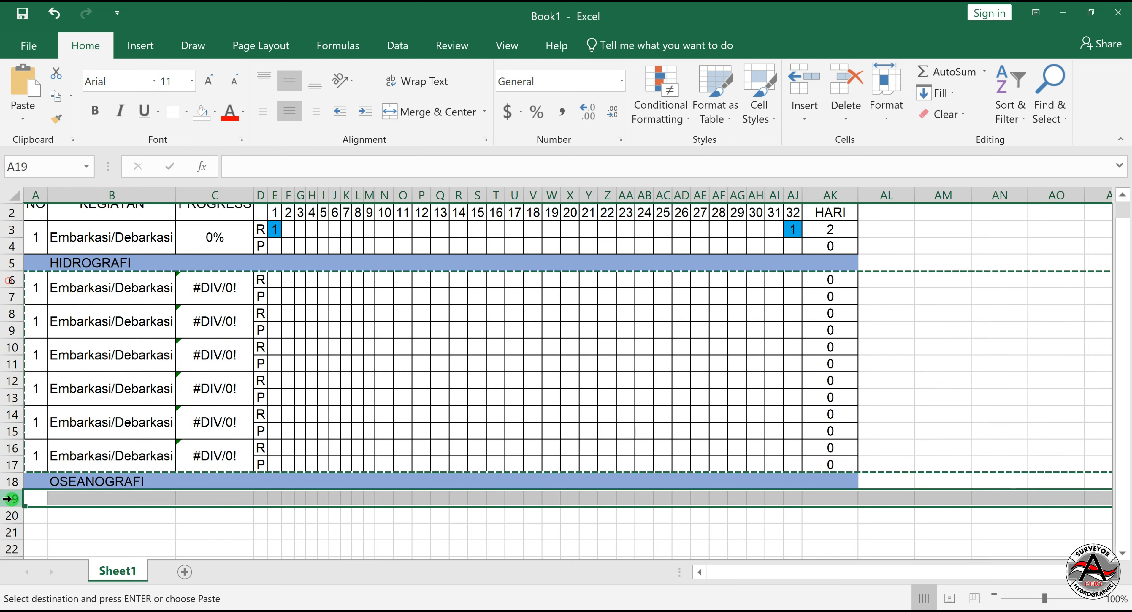
key(ctrl+v)
- Copy the OSEANOGRAFI section row to row 31 and retitle the copy METEOROLOGI
scroll(11, 499, down, 5)
click(11, 229)
key(ctrl+c)
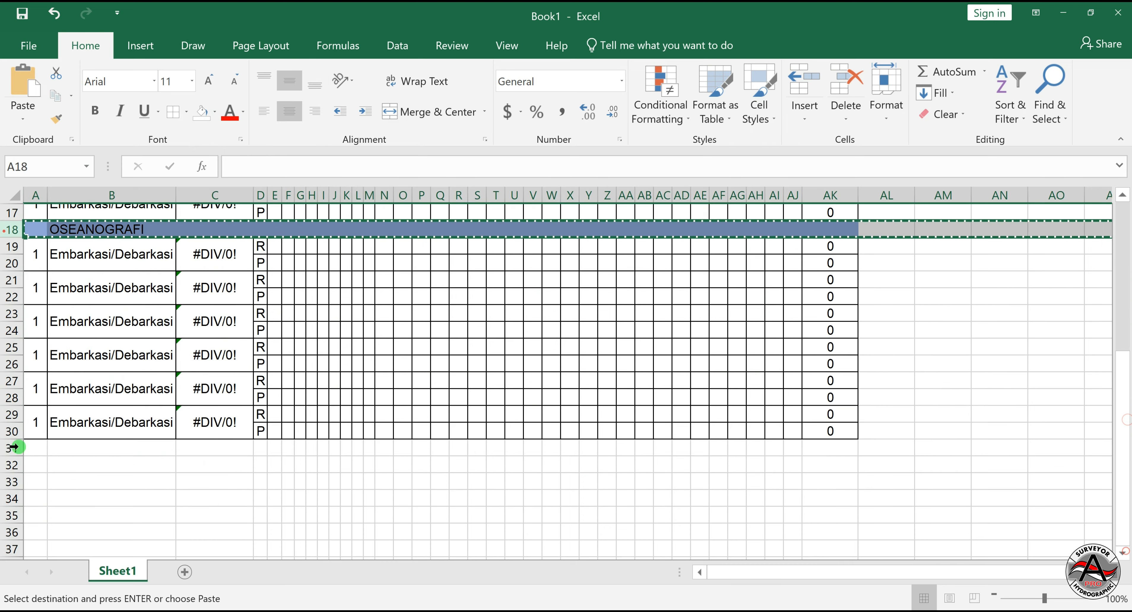
click(12, 448)
key(ctrl+v)
click(108, 486)
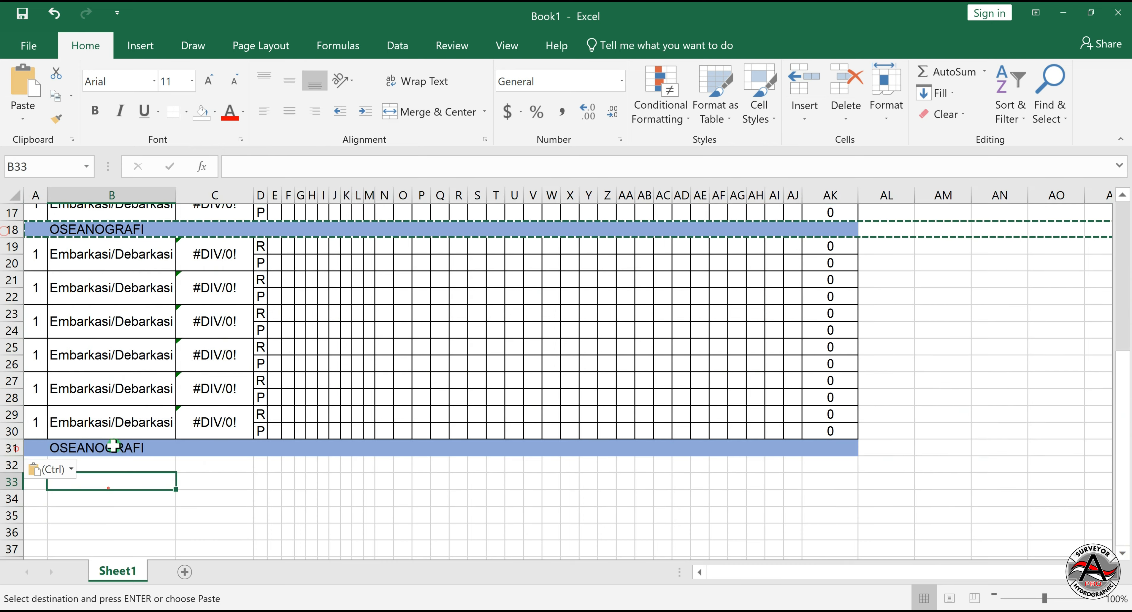
click(114, 446)
text(METEOROLOGI)
key(Return)
click(233, 512)
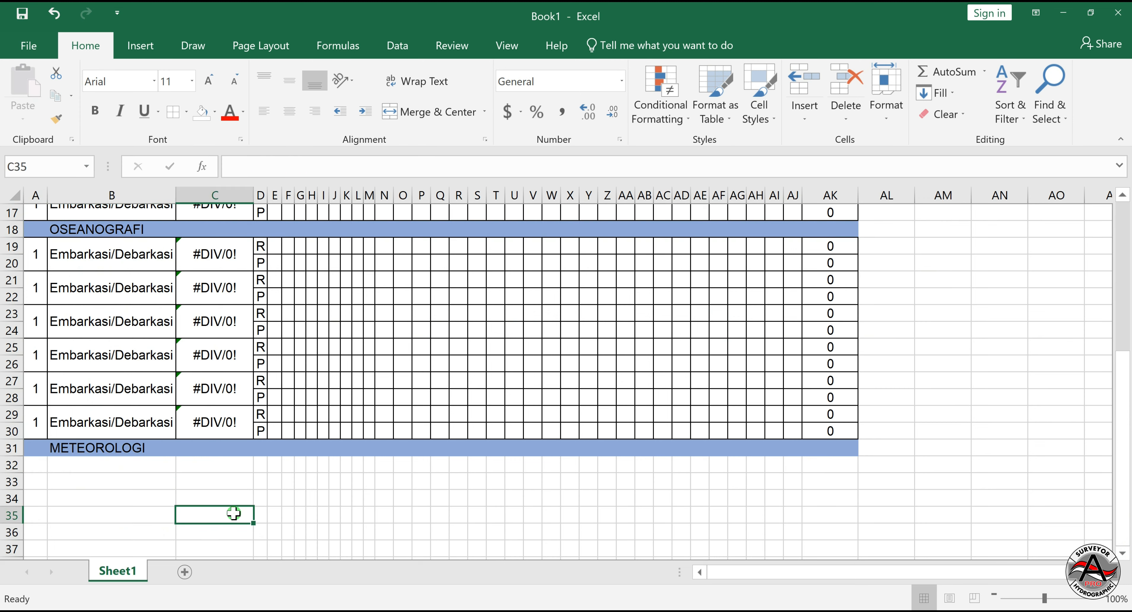
- Copy the two activities in rows 25:28 to row 32 below METEOROLOGI
drag(8, 348, 8, 398)
key(ctrl+c)
click(6, 462)
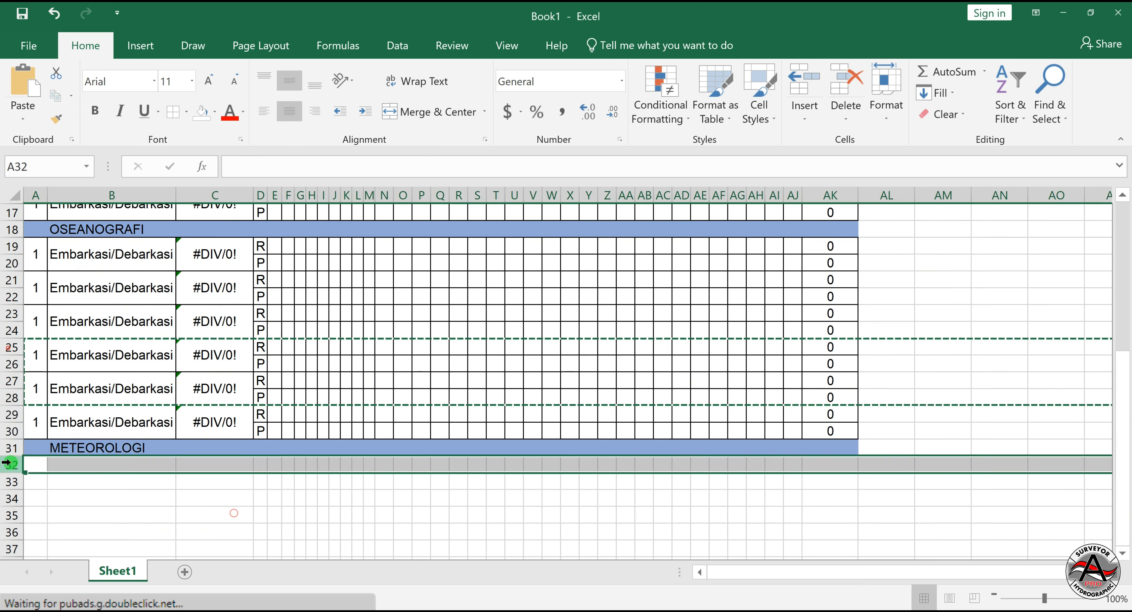
key(ctrl+v)
- Copy the METEOROLOGI section row to row 36 and retitle the copy GEOGRAFI MARITIM
click(7, 448)
key(ctrl+c)
scroll(9, 395, down, 3)
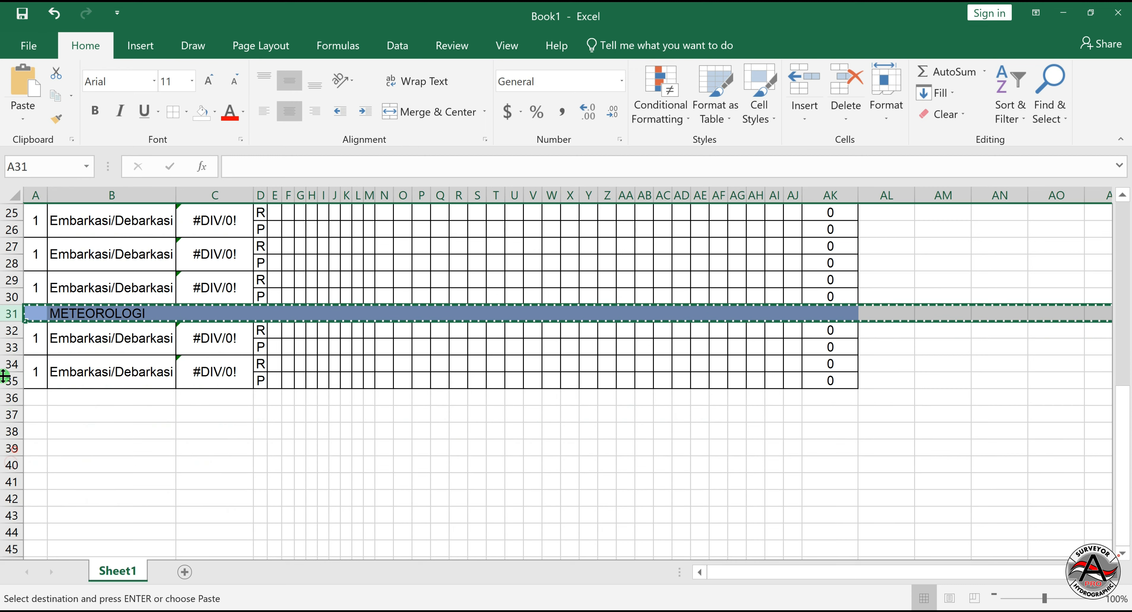
click(11, 397)
key(ctrl+v)
click(79, 398)
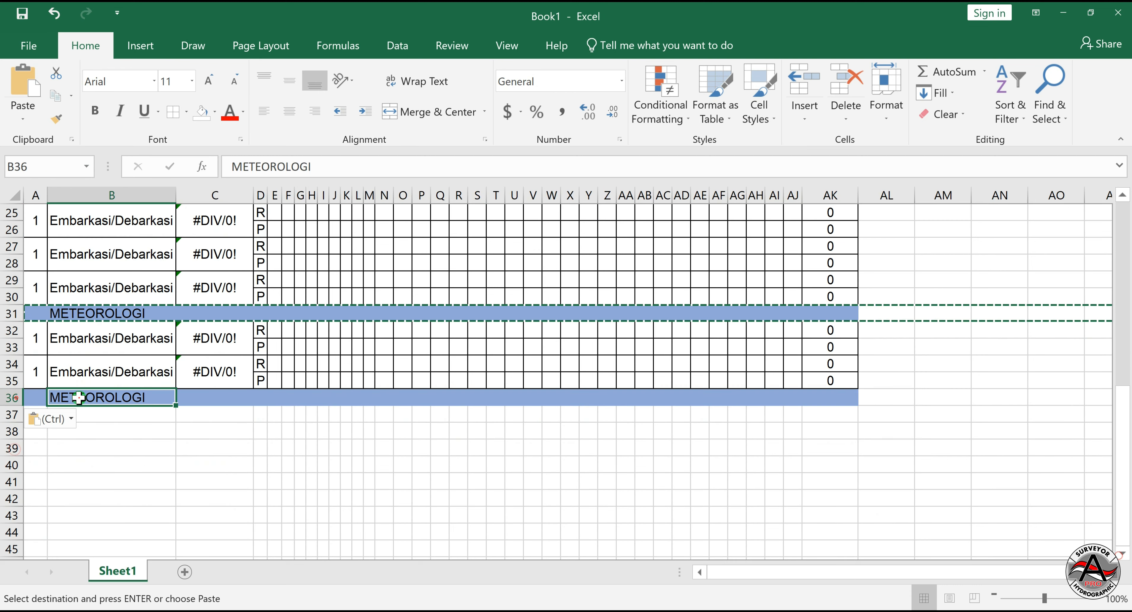
text(GEOGRAFI MARITIM)
click(307, 519)
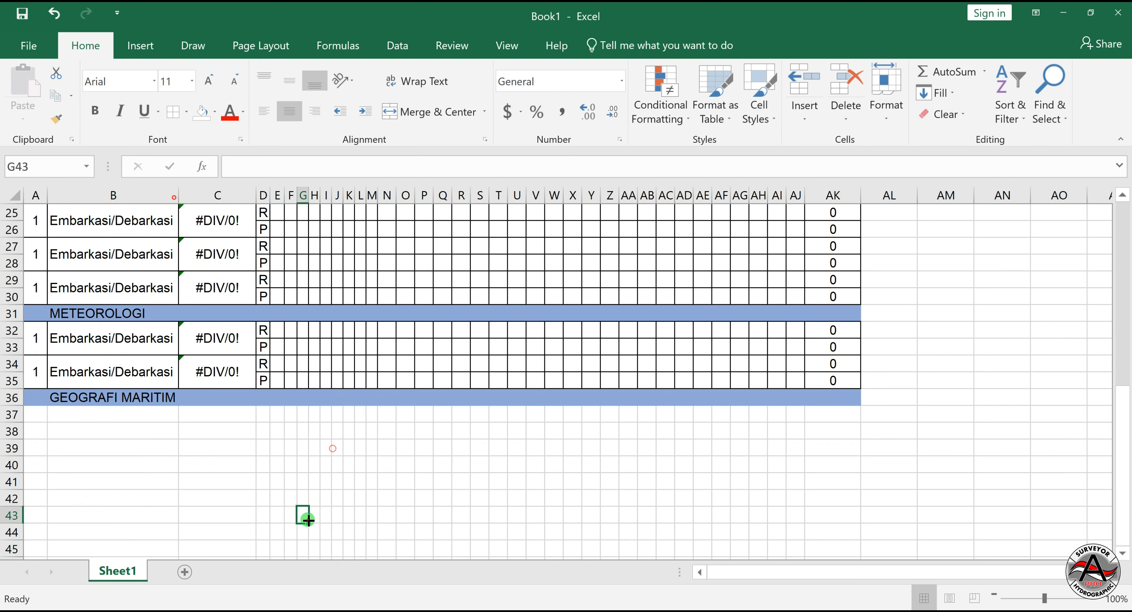
- Add three activities under GEOGRAFI MARITIM by copying rows 32:35 to row 37 and rows 37:38 to row 41
drag(14, 331, 13, 362)
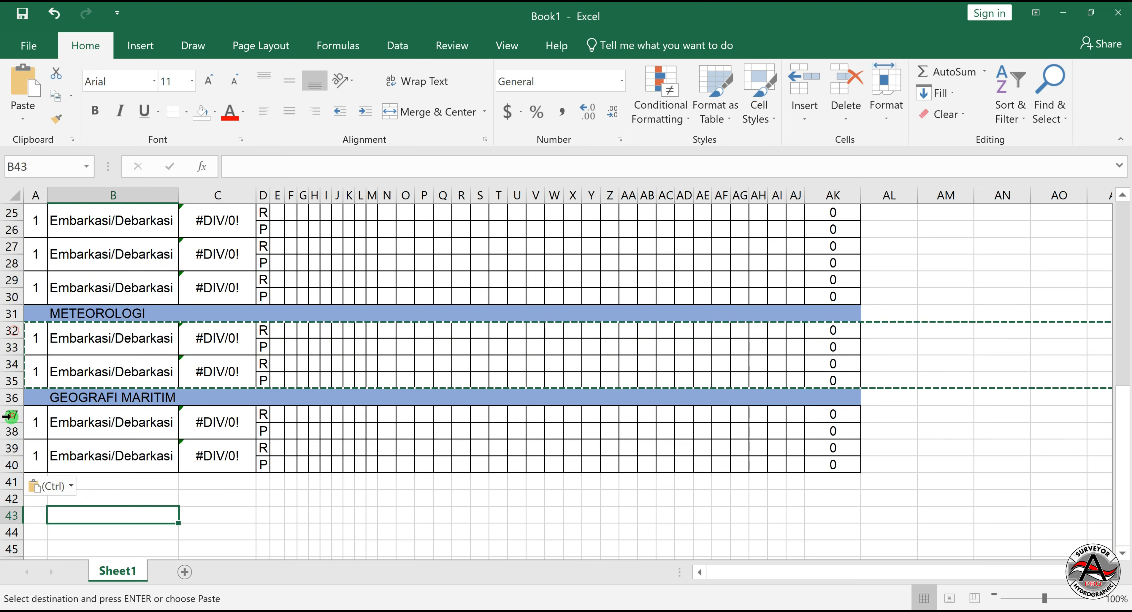
click(11, 415)
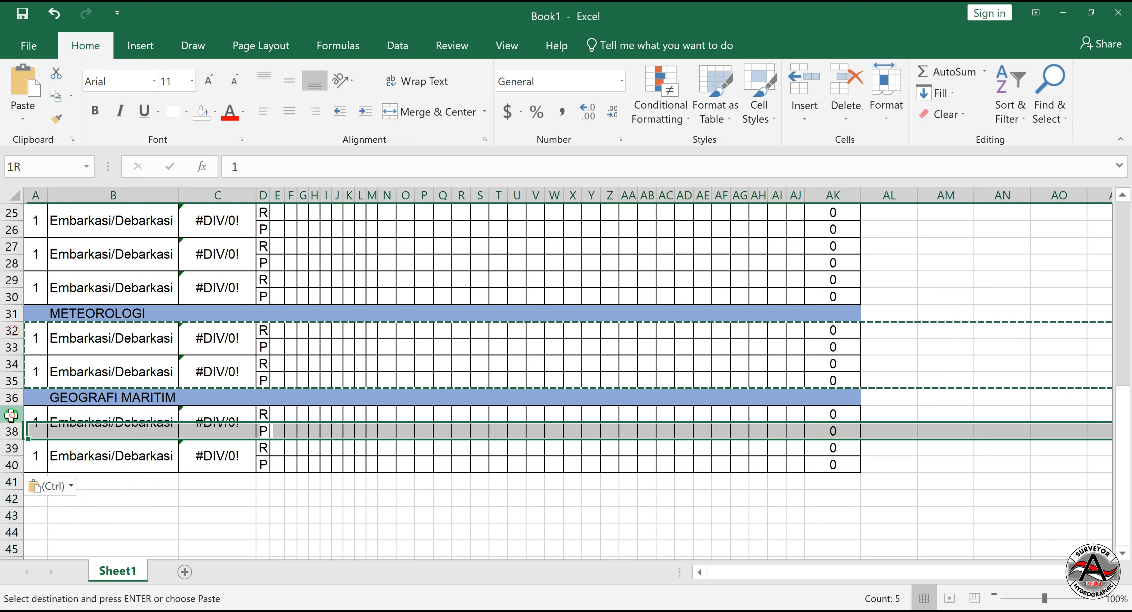
drag(11, 415, 11, 431)
key(ctrl+c)
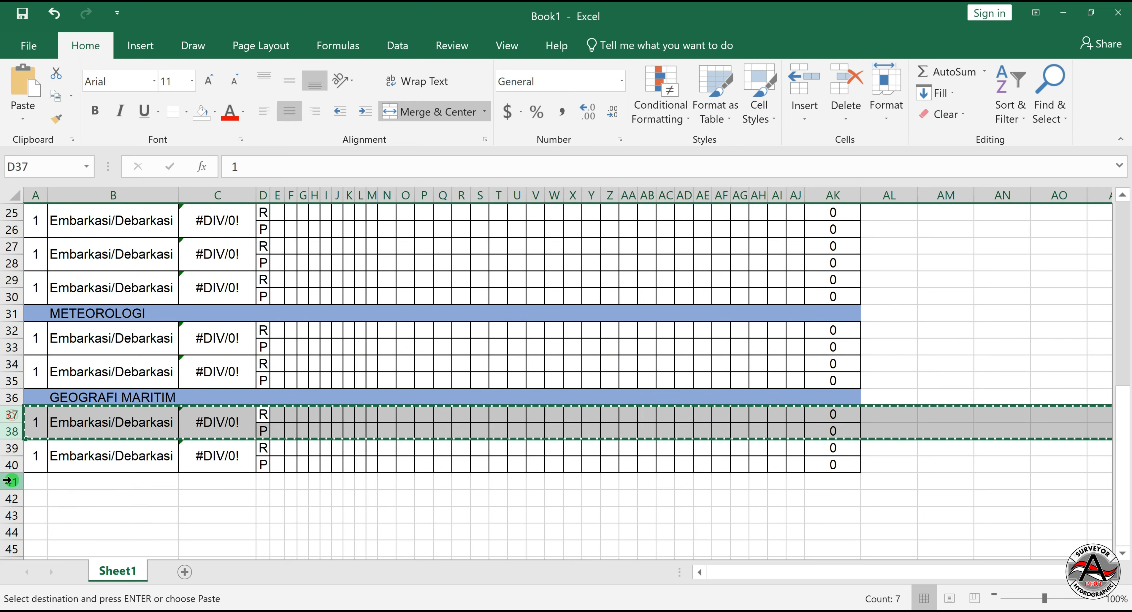
click(11, 480)
key(ctrl+v)
click(400, 529)
- Number the six HIDROGRAFI activities 2 to 7 in the NO column
drag(1122, 426, 1101, 209)
click(979, 285)
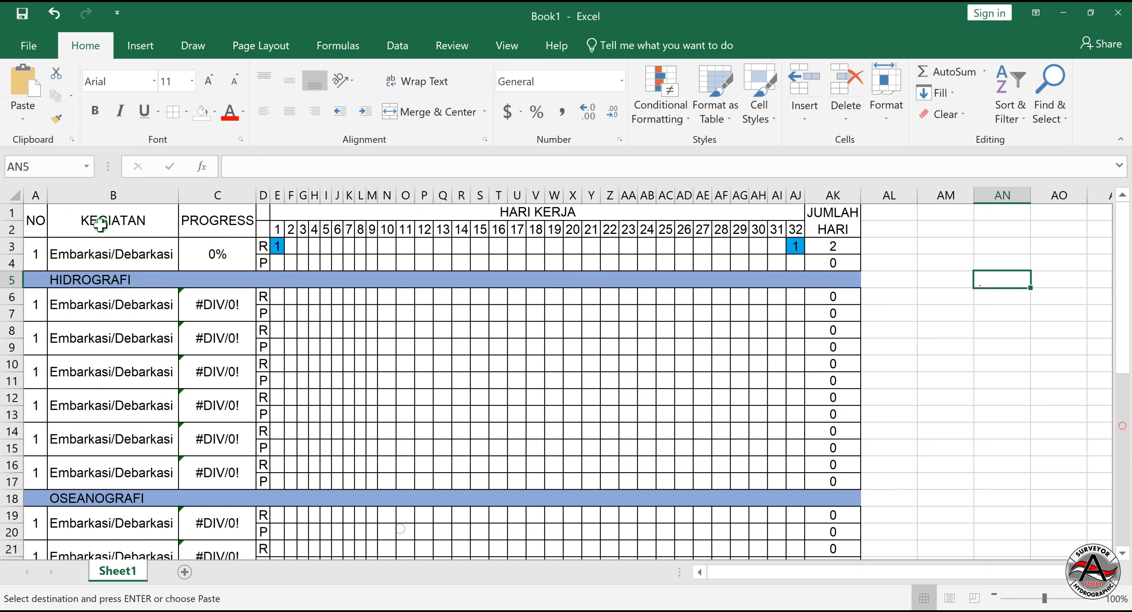
click(25, 309)
text(2)
key(Return)
text(3)
key(Return)
text(4)
key(Return)
text(5)
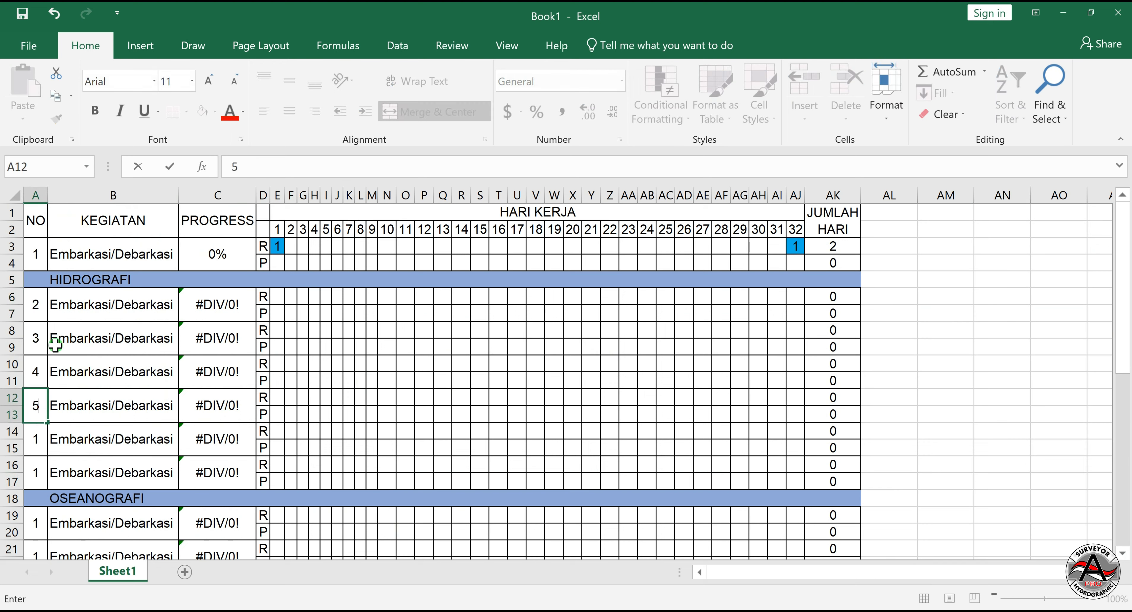
key(Return)
text(6)
key(Return)
text(7)
key(Return)
- Number the six OSEANOGRAFI activities 8 to 13 in the NO column
key(Return)
text(8)
key(Return)
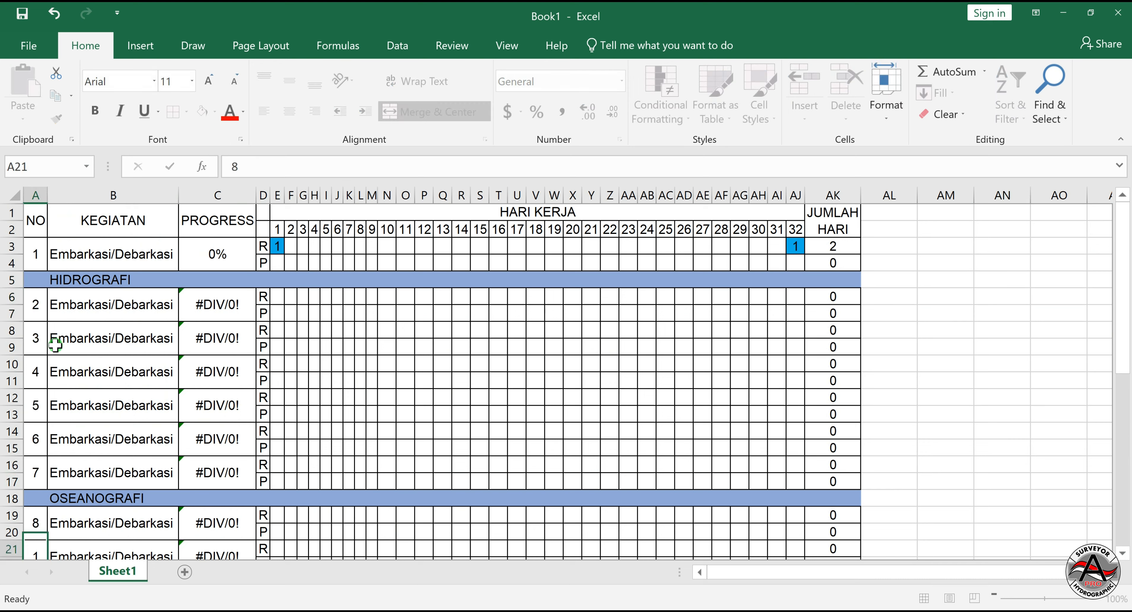
text(9)
key(Return)
text(10)
key(Return)
text(11)
key(Return)
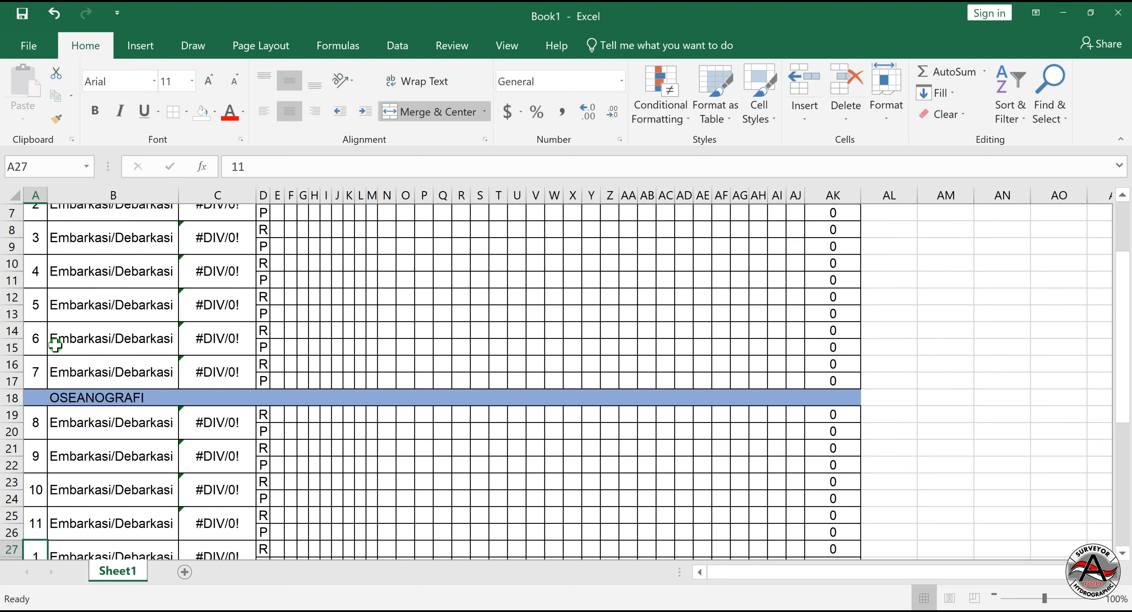
text(12)
key(Return)
text(13)
key(Return)
- Number the METEOROLOGI activities 14 and 15 and the GEOGRAFI MARITIM activities 16 to 18
key(Return)
text(14)
key(Return)
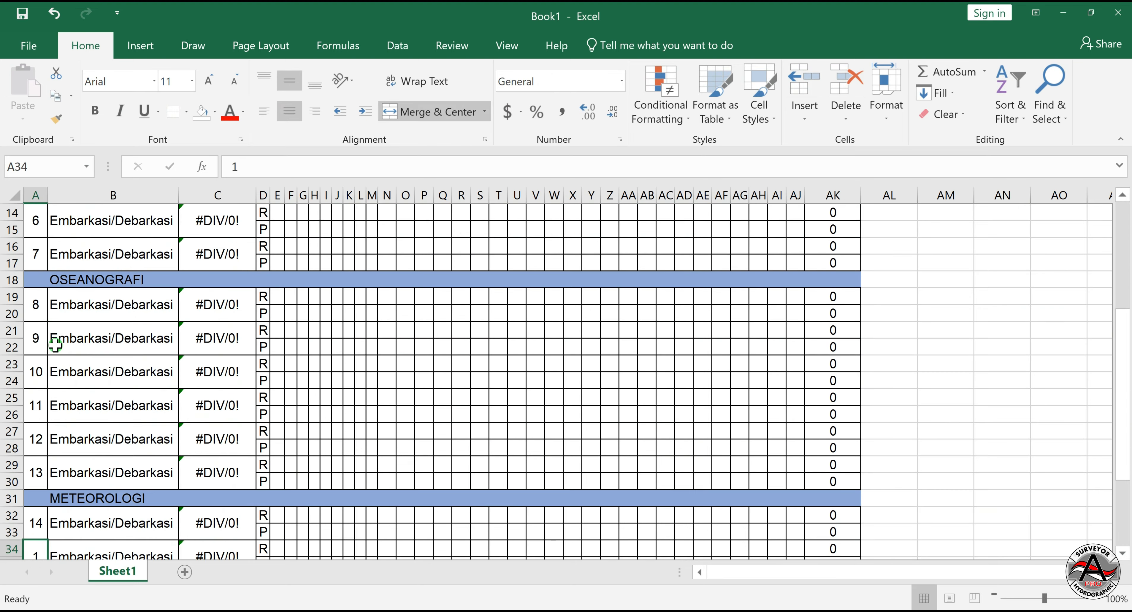
text(15)
key(Return)
key(Return)
text(1)
key(Return)
text(1)
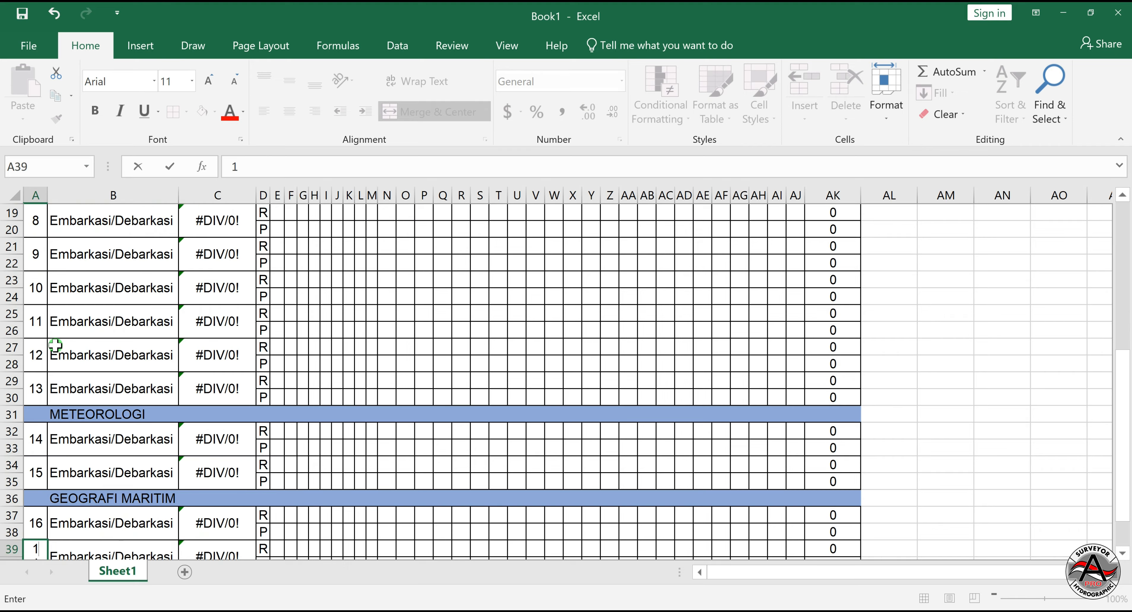
text(7)
key(Return)
text(18)
key(Return)
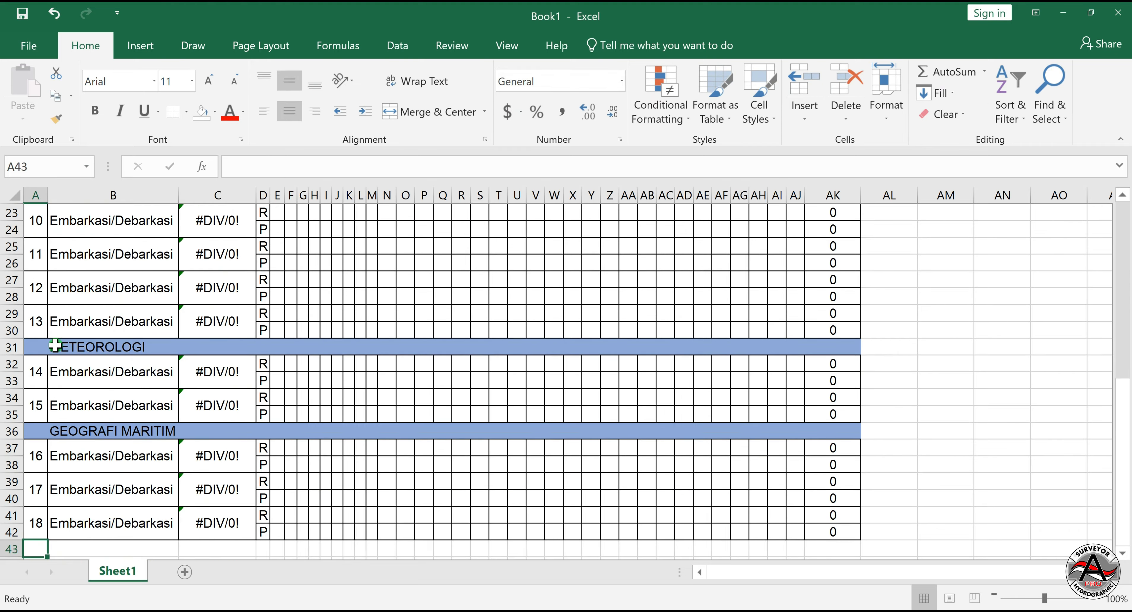
key(Return)
- Review the schedule from its first row, including the first activity's R-row marks under days 1 and 32
click(1008, 411)
drag(1127, 428, 1120, 218)
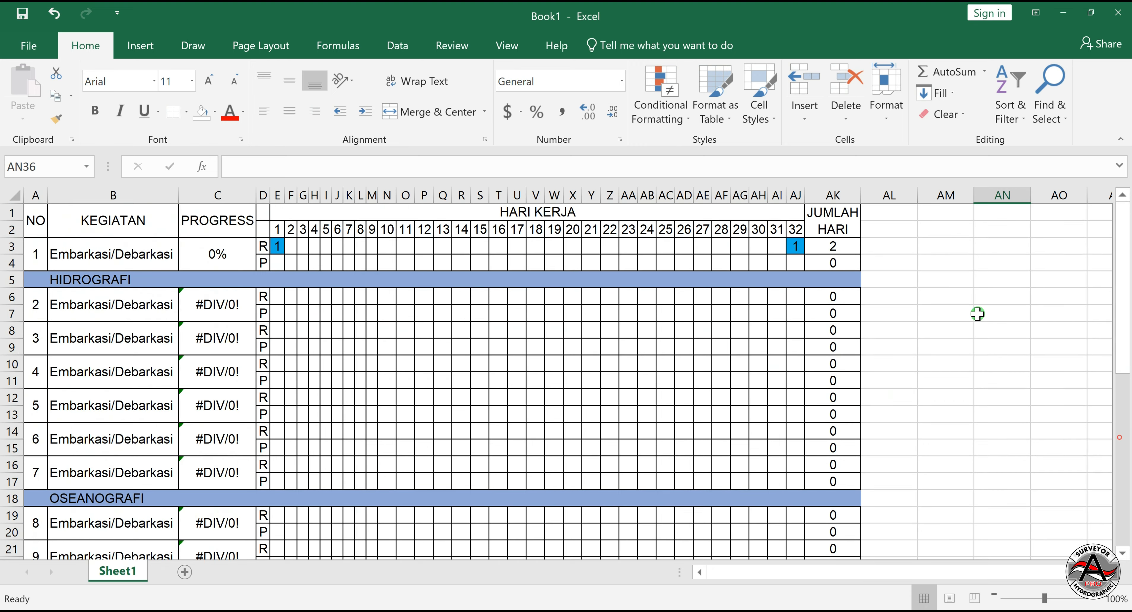
click(992, 360)
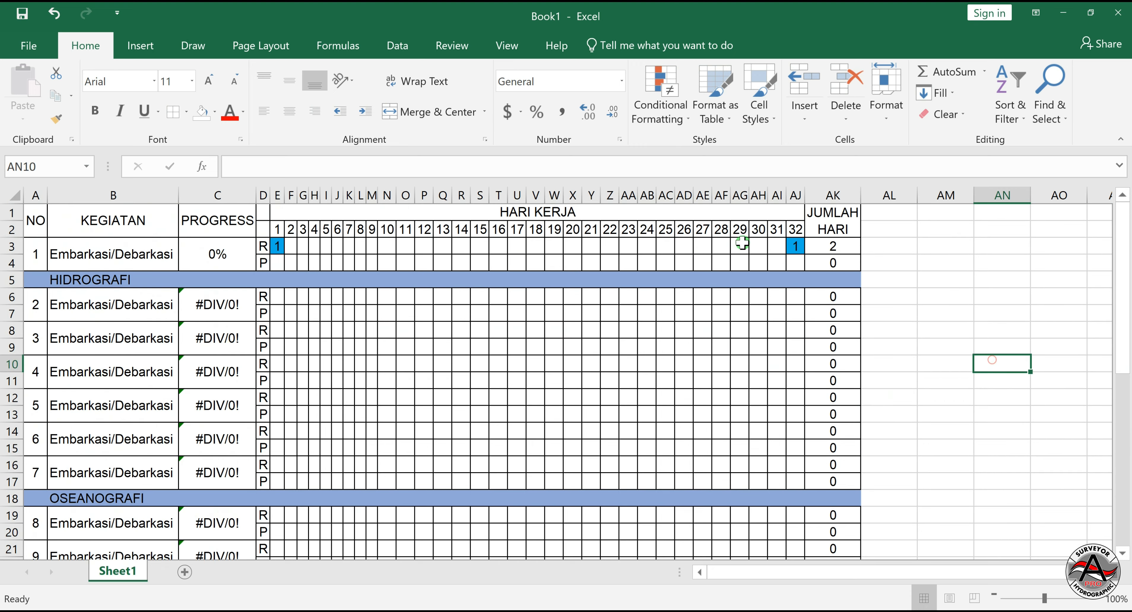
click(281, 248)
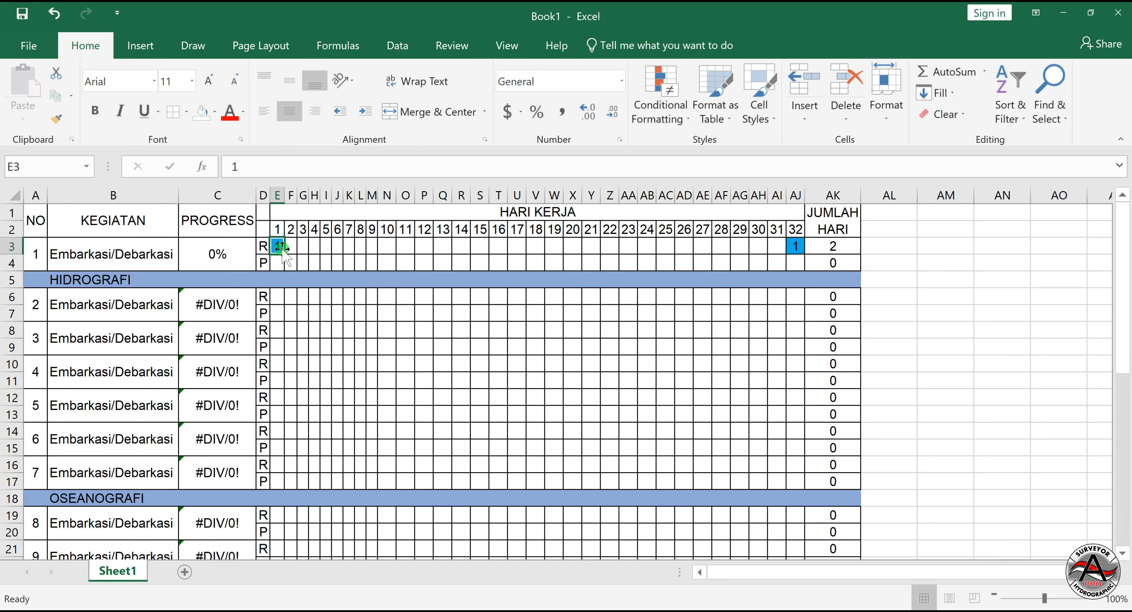
drag(282, 247, 795, 247)
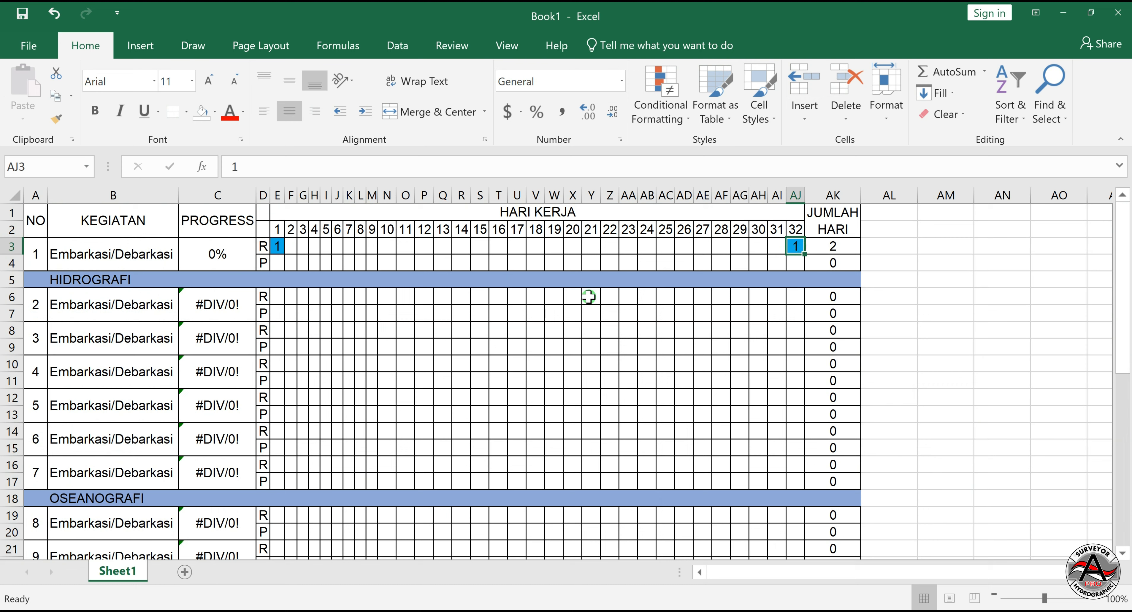
mouse_move(1119, 322)
mouse_down()
mouse_move(1121, 378)
mouse_move(1120, 308)
mouse_move(1121, 324)
mouse_up()
click(1004, 341)
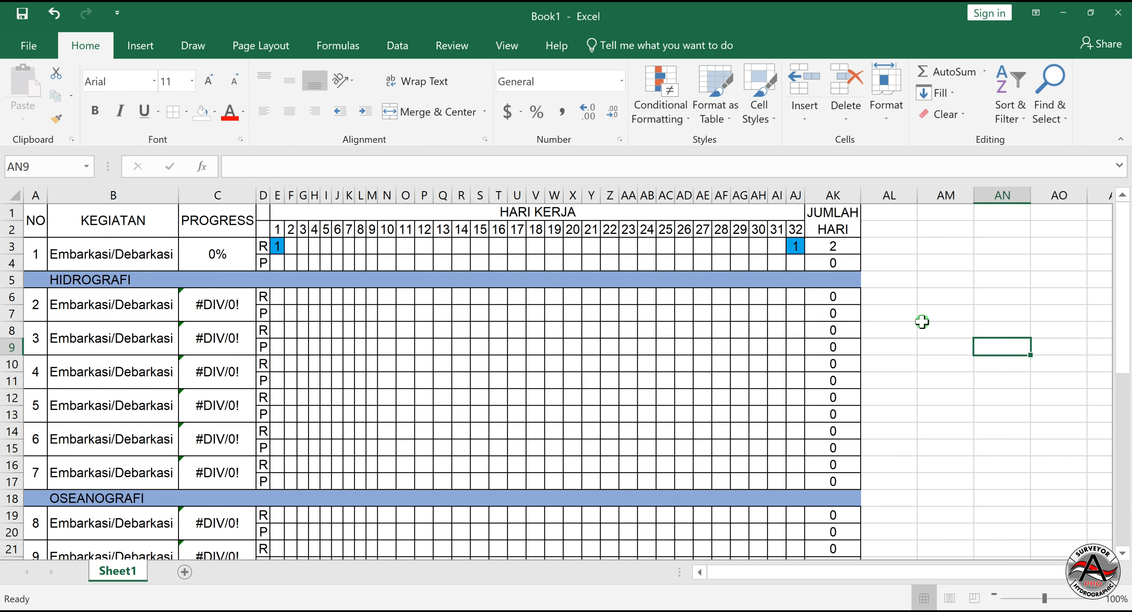
click(1128, 299)
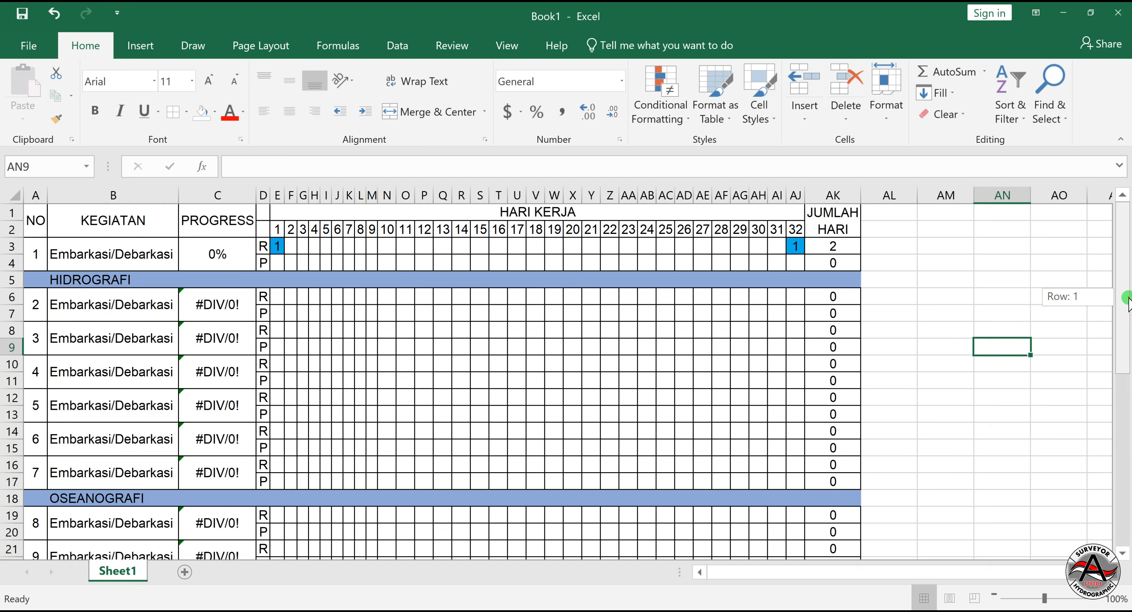
click(85, 312)
- Name activity 8 in cell B19 "Instalasi/bongkar alat Oseanografi" and wrap its text
click(1127, 270)
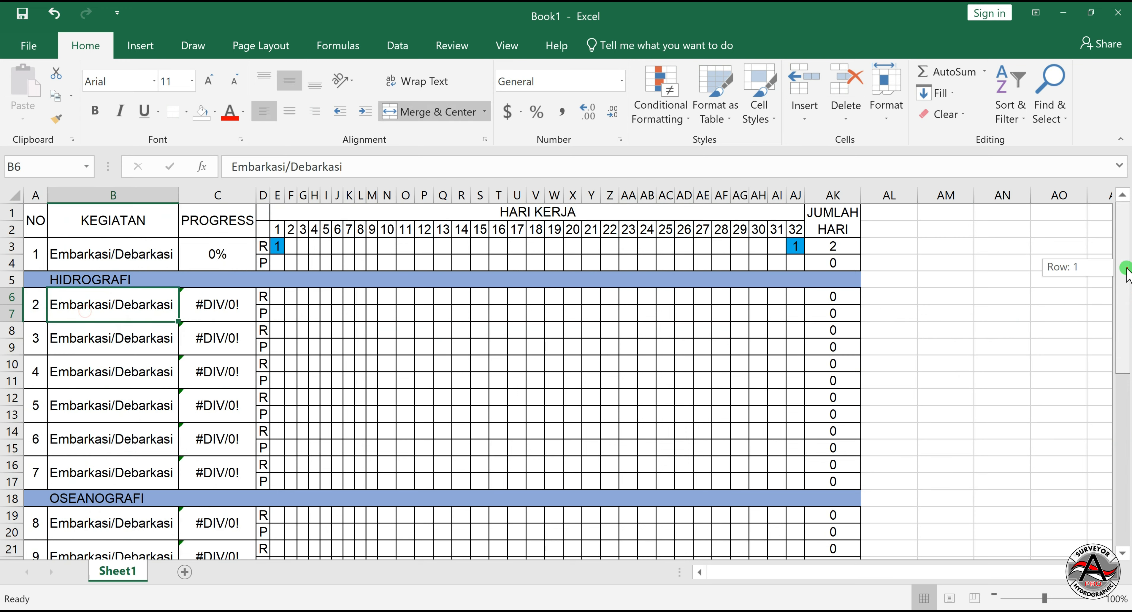
drag(1126, 270, 1126, 352)
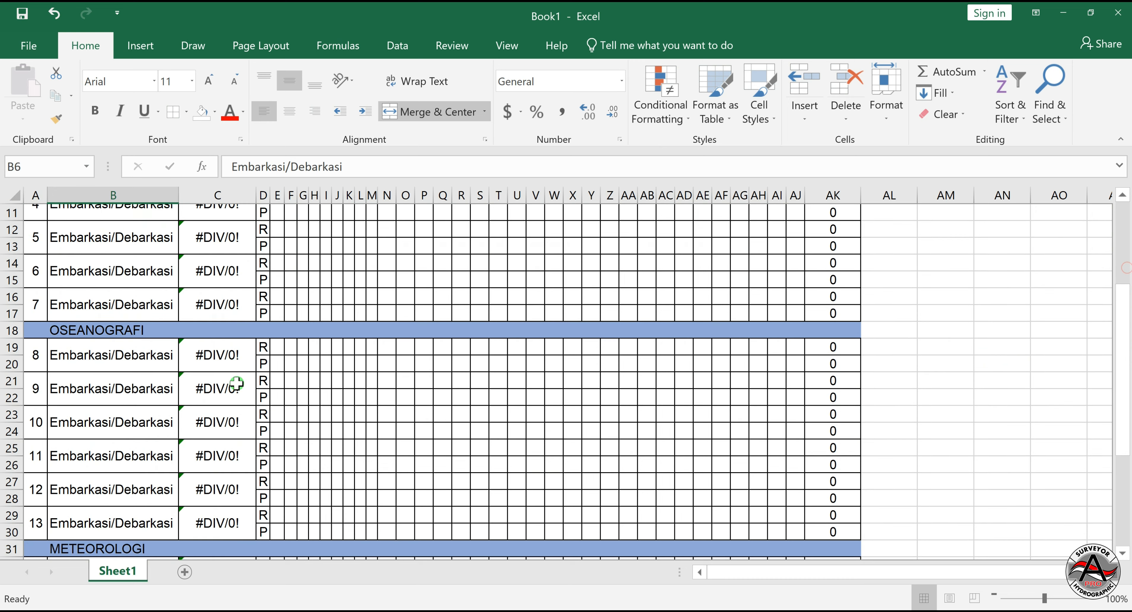
click(115, 359)
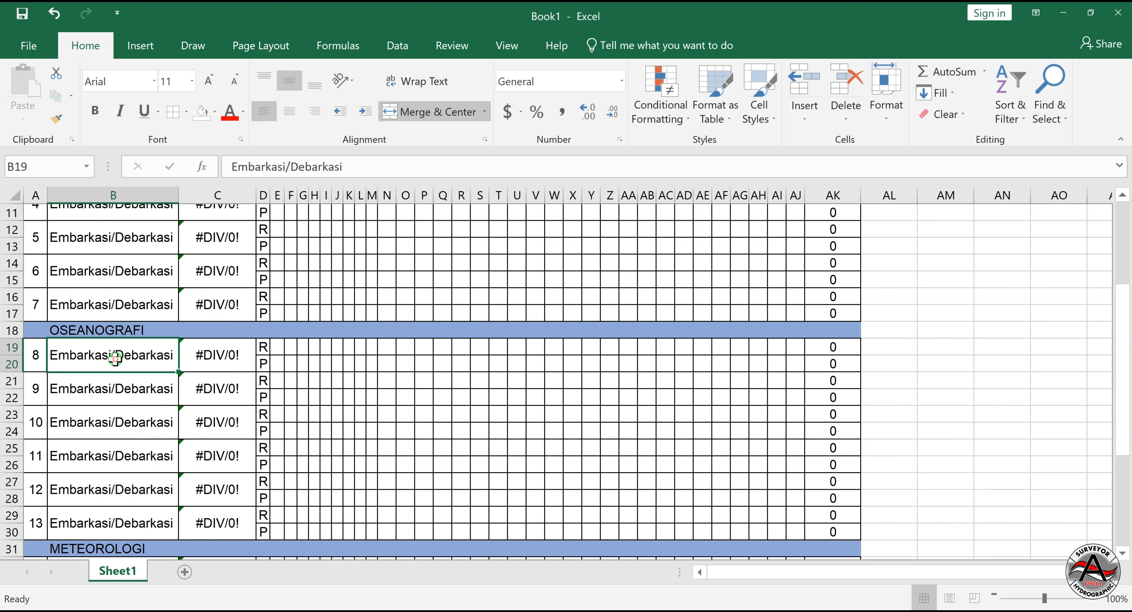
text(Instalasi/bongkar alat Oseanog)
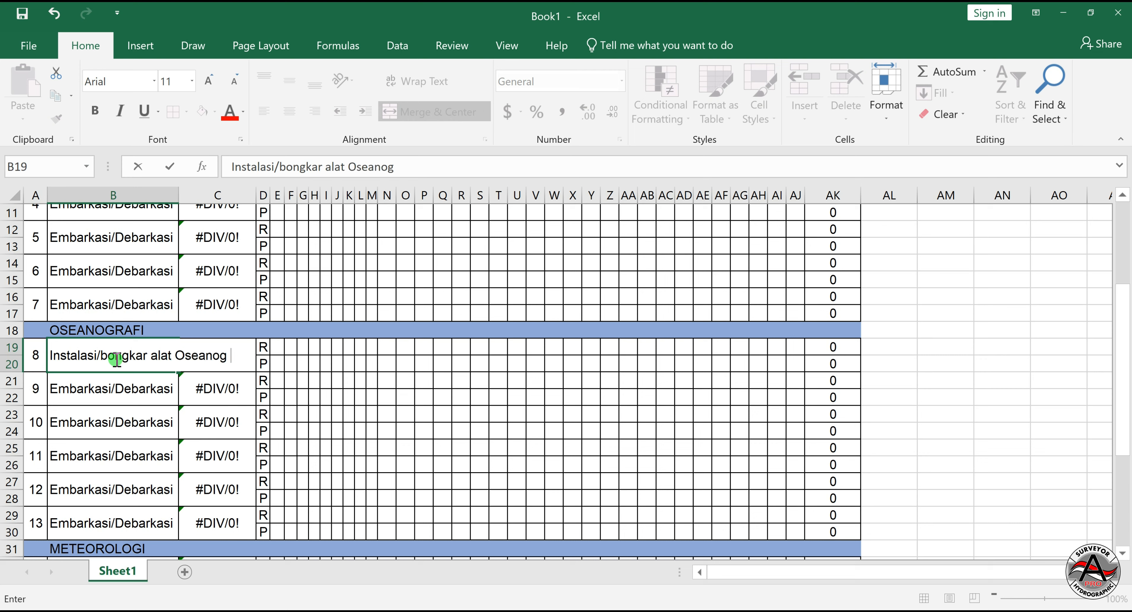
text(rafi)
click(387, 379)
click(277, 348)
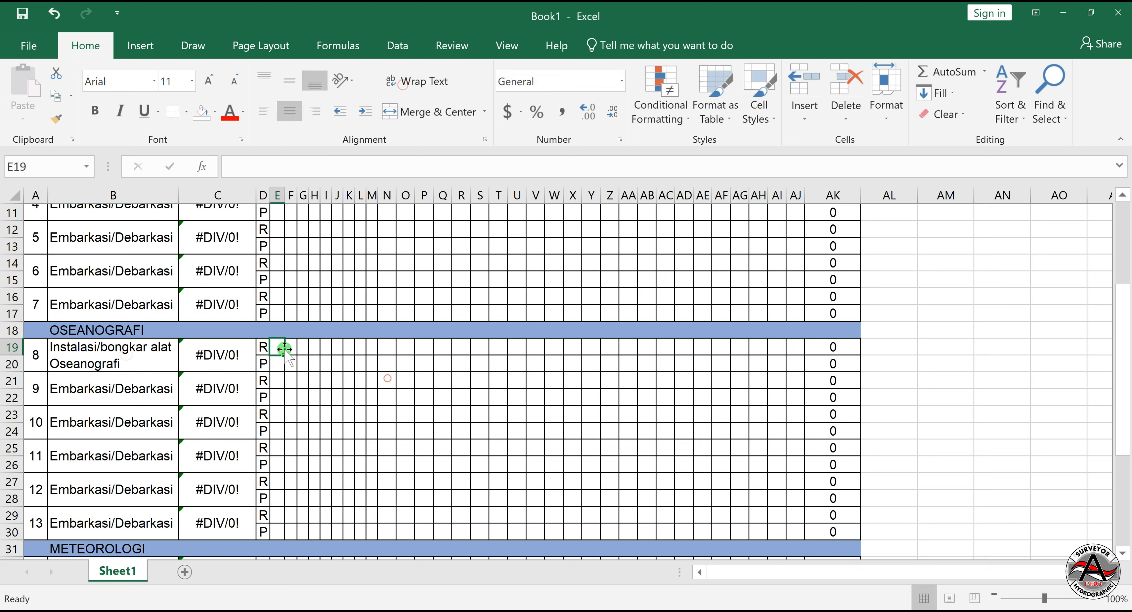
- Freeze the panes at cell E3 so header rows 1–2 and columns A–D stay in view, and scroll to check
click(291, 349)
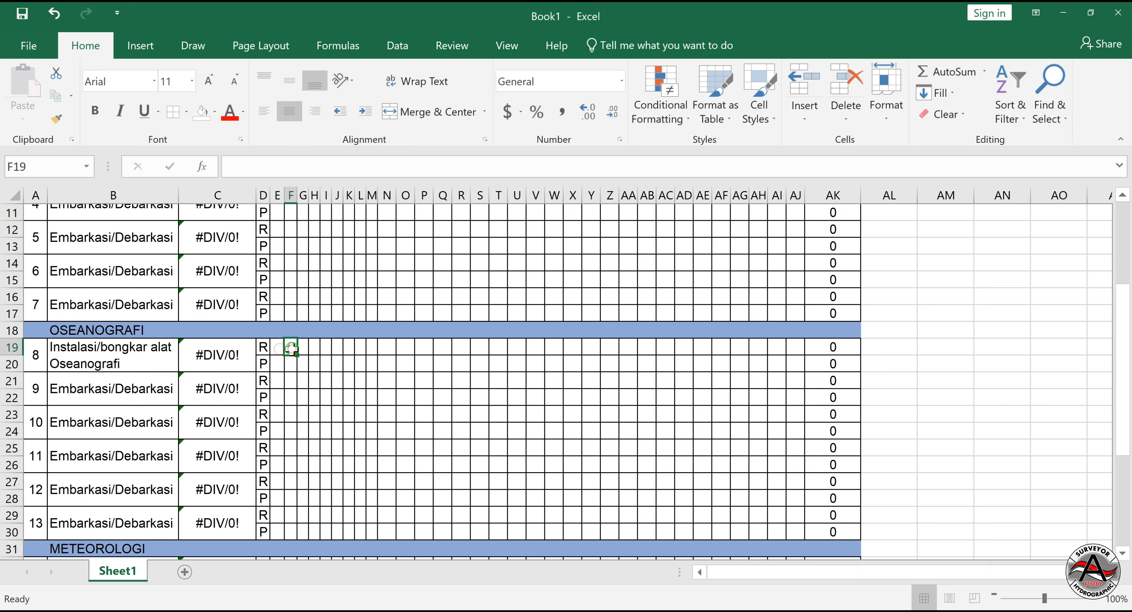
scroll(252, 277, up, 3)
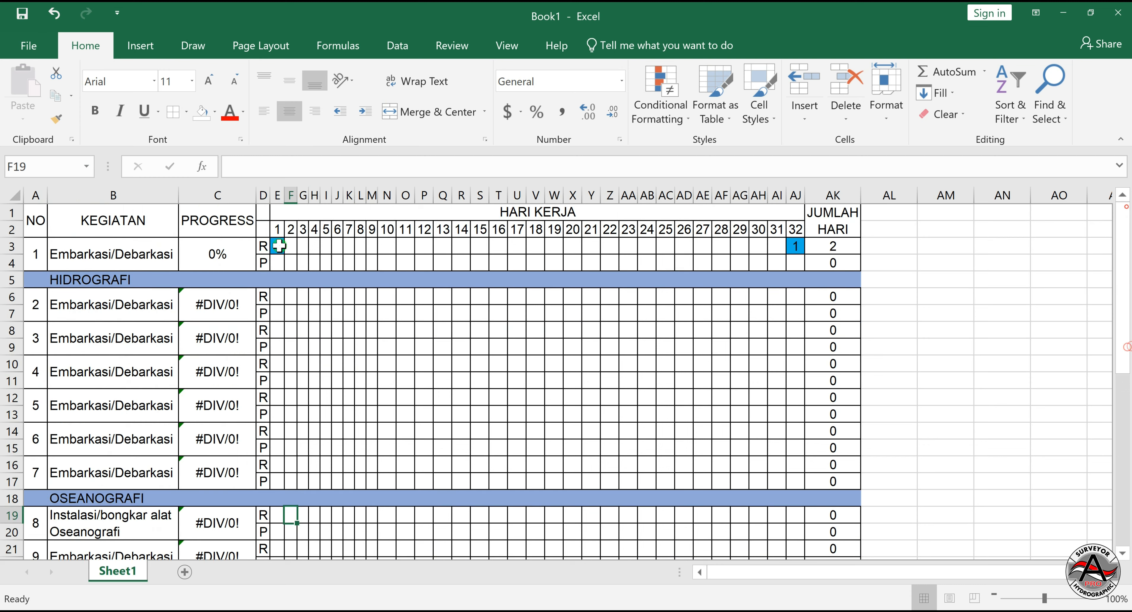
click(276, 247)
click(507, 45)
click(563, 103)
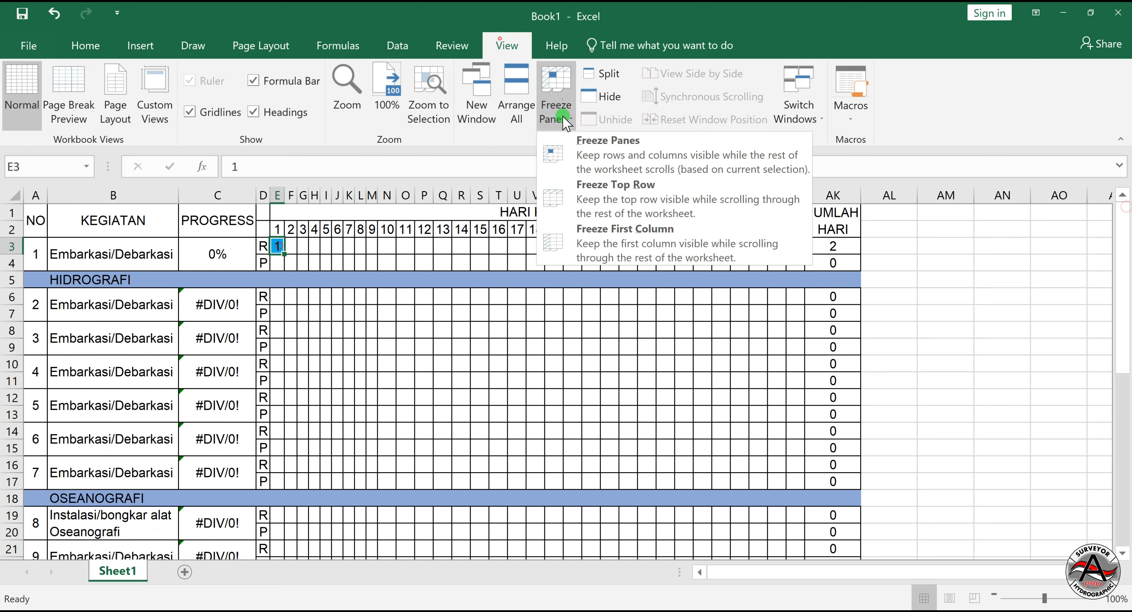
click(564, 151)
click(911, 343)
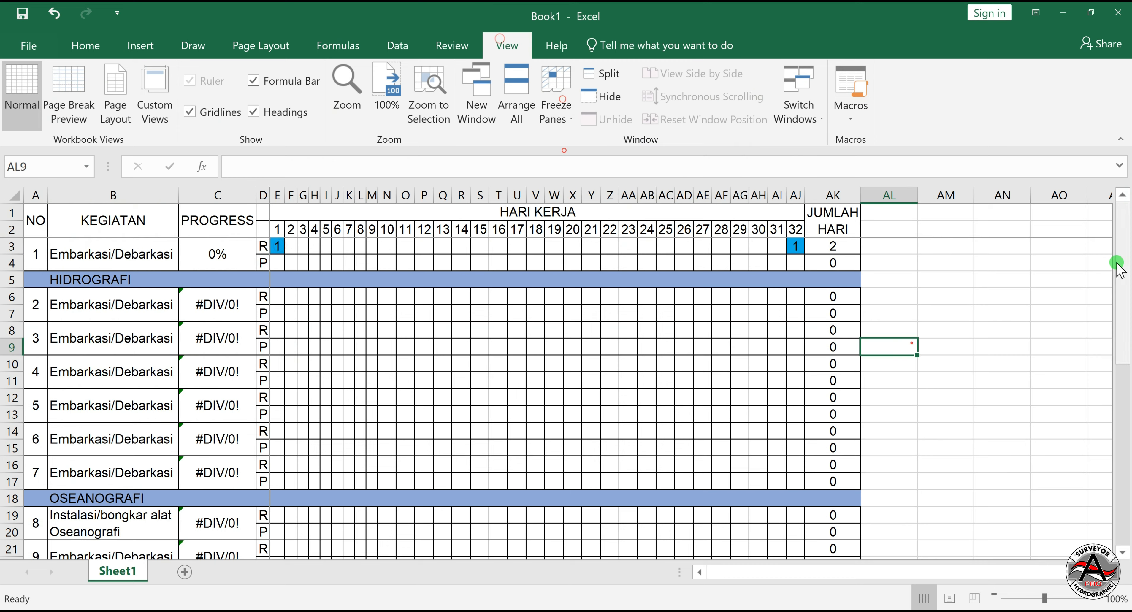
drag(1119, 263, 1127, 376)
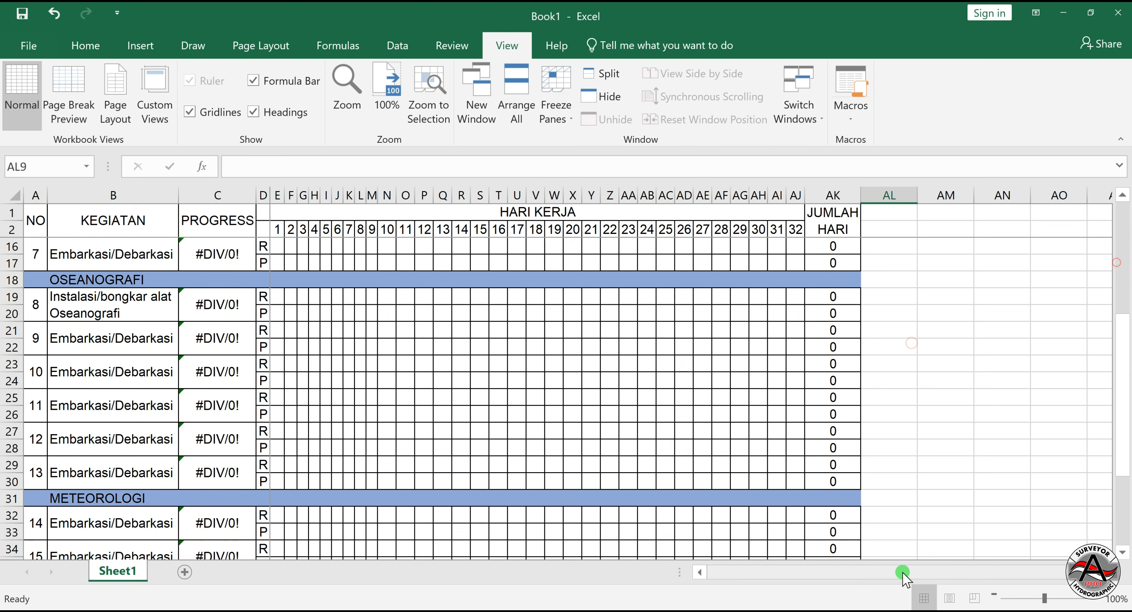
mouse_move(903, 572)
mouse_down()
mouse_move(973, 574)
mouse_move(892, 576)
mouse_up()
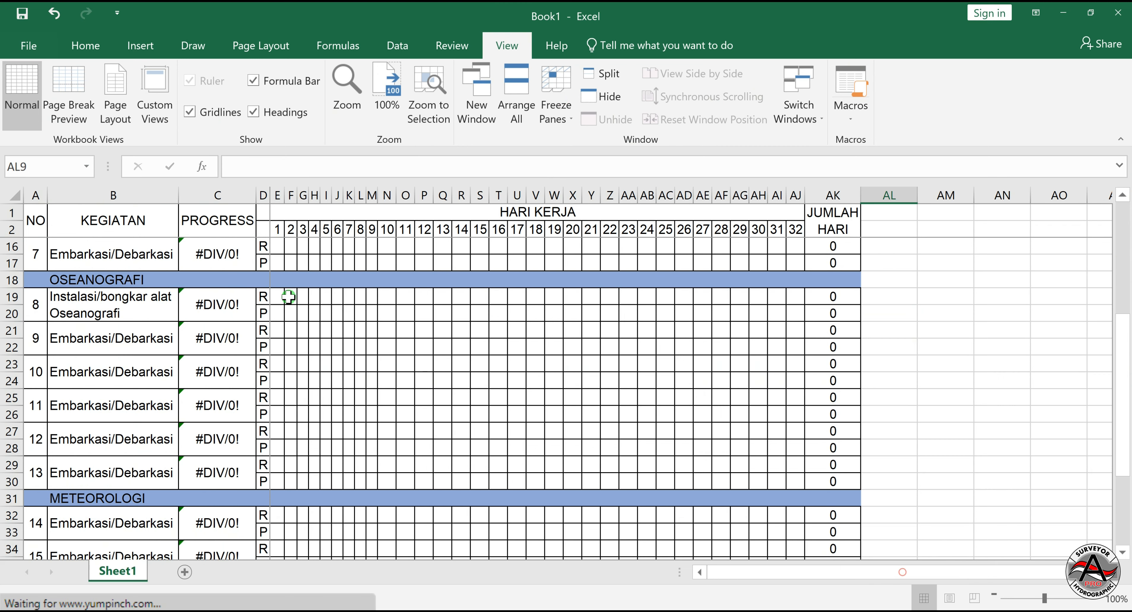
- Enter 1 under day 2 in activity 8's R row (cell F19) and fill the cell blue
click(291, 296)
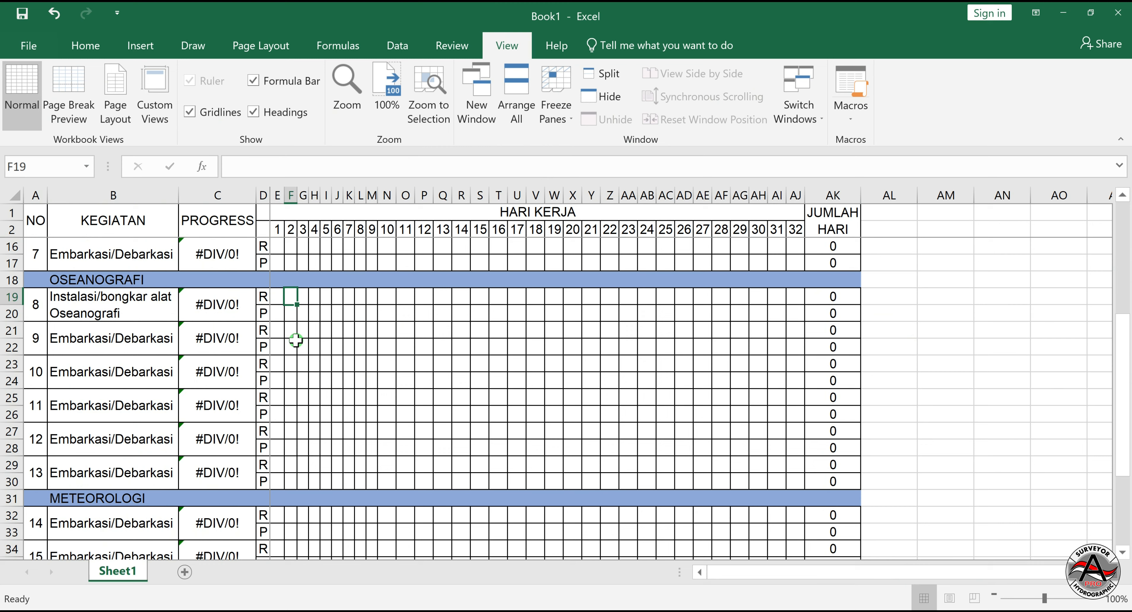
text(1)
key(Return)
click(294, 297)
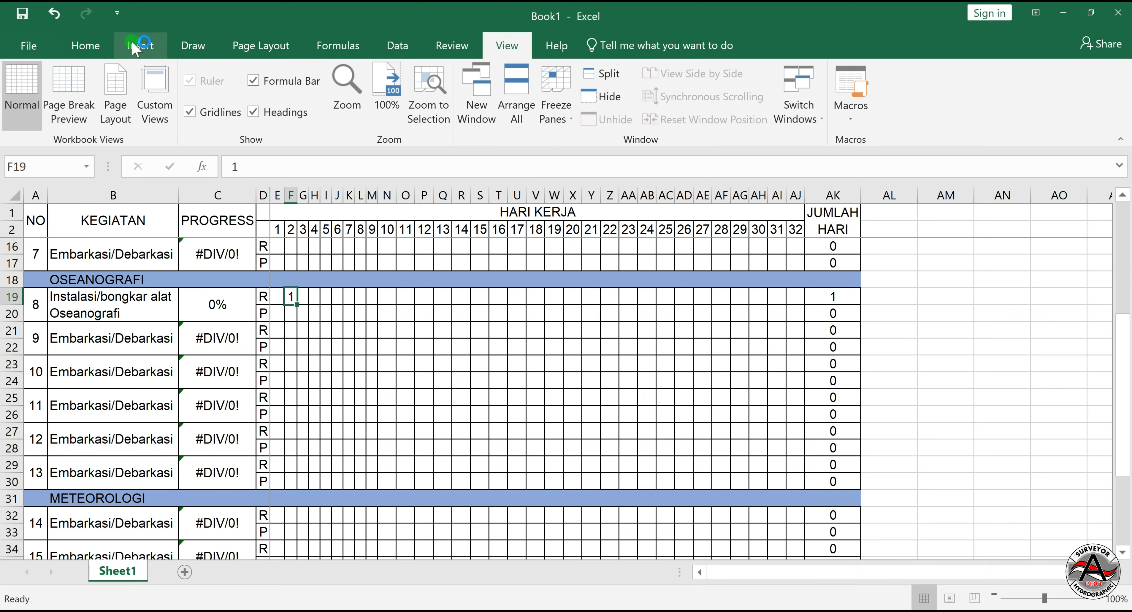
click(139, 46)
click(86, 46)
click(218, 116)
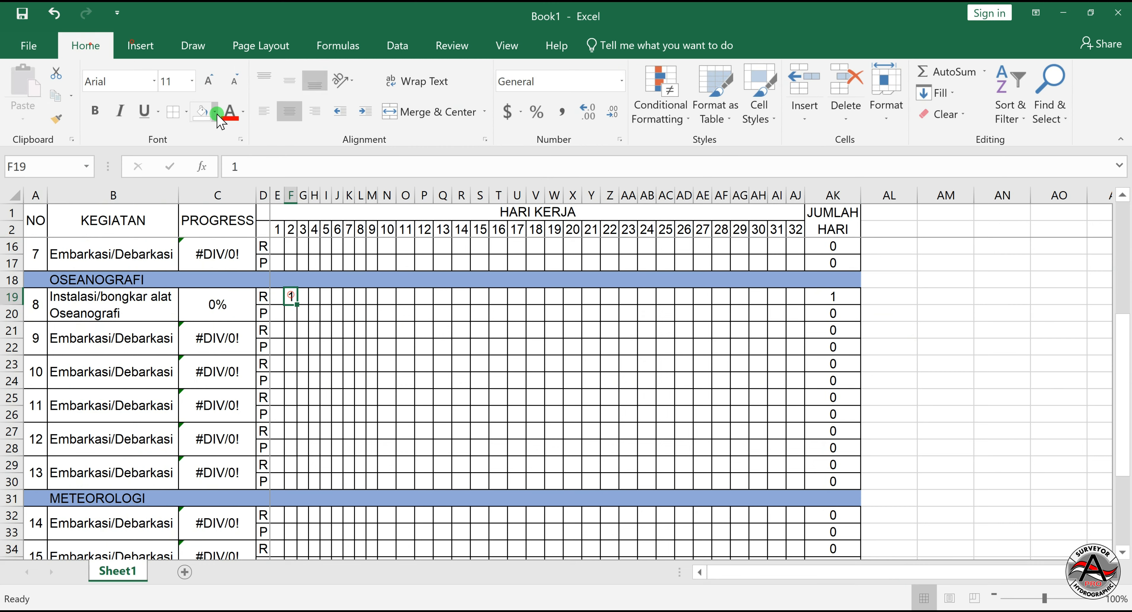
click(217, 115)
click(272, 229)
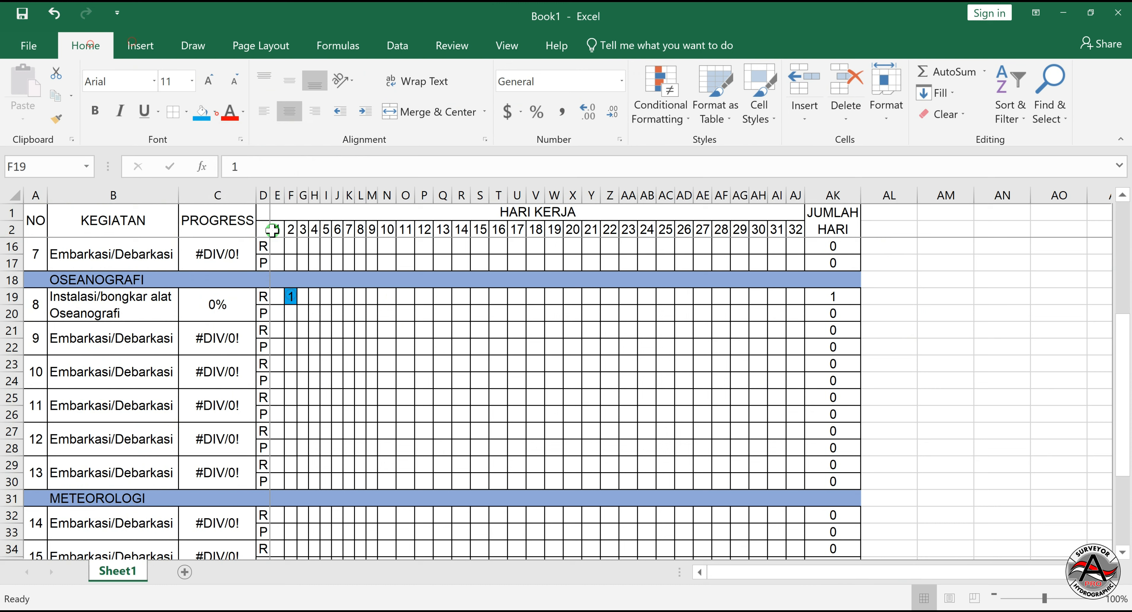
click(388, 397)
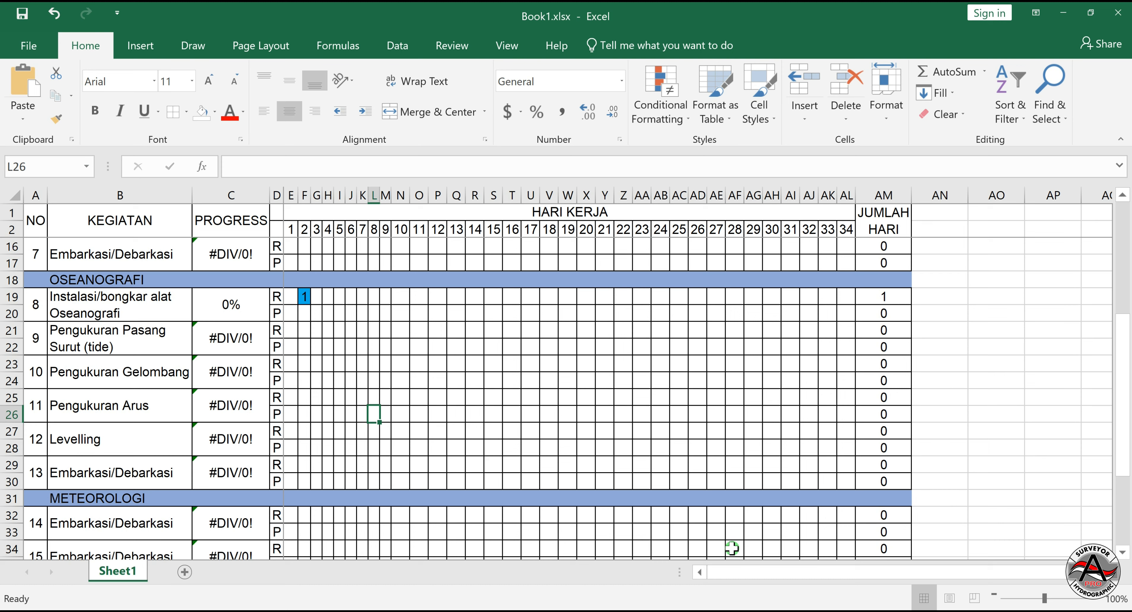
- Name activity 9 in cell B21 "Pengukuran Pasang Surut (Tide)"
click(155, 337)
text(Penguk)
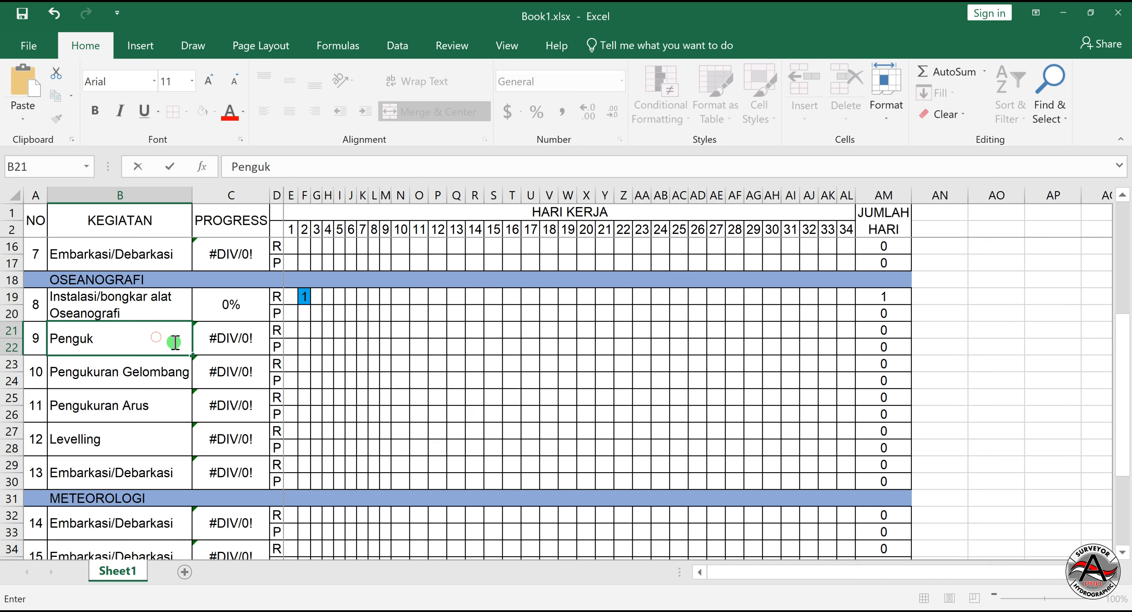
text(uran Pasang Surut )
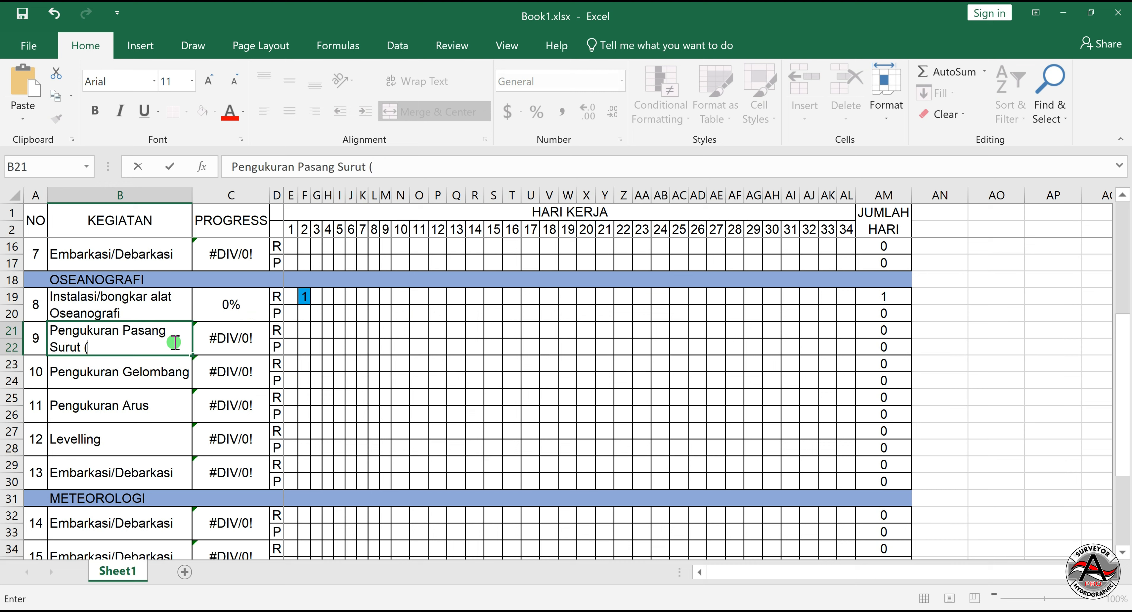
text((Tide))
key(Return)
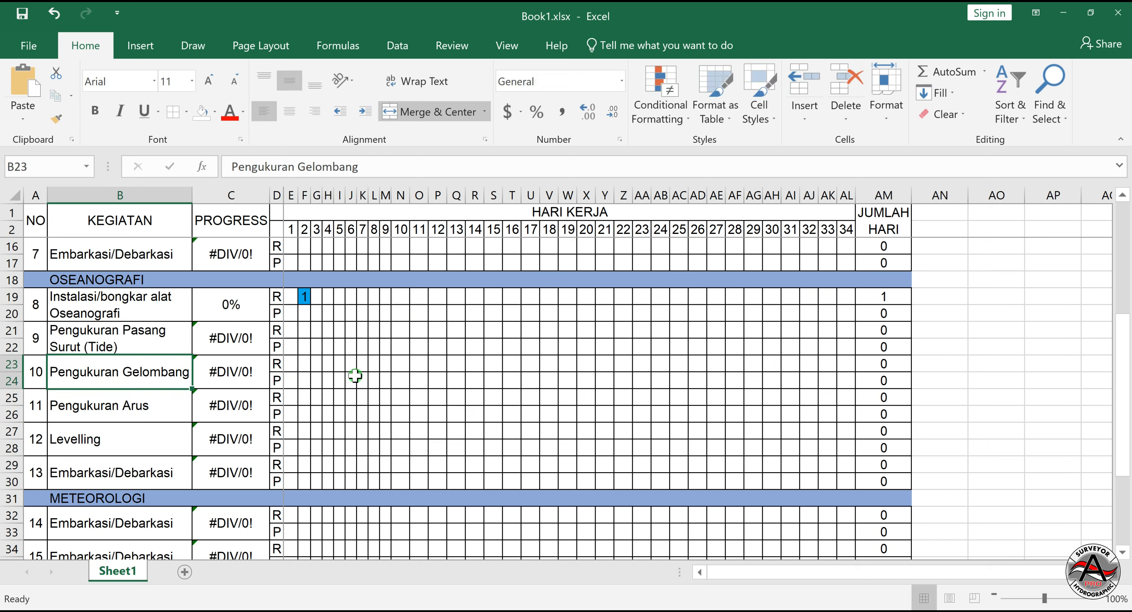
click(355, 376)
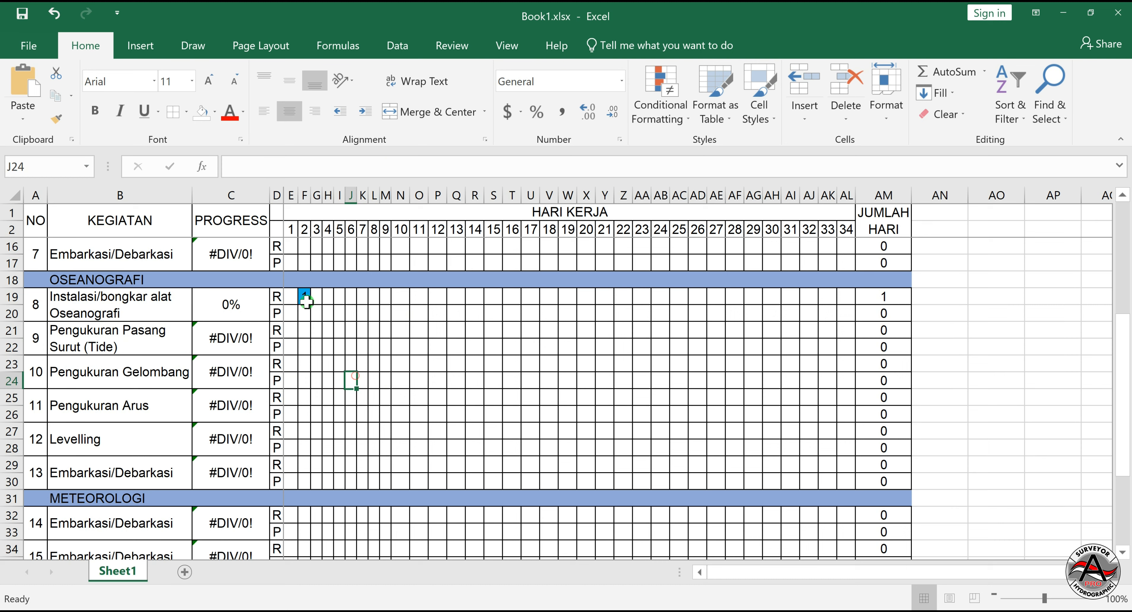
- Enter 1 under days 3 to 32 in activity 9's R row (G21:AJ21) and fill the cells blue
click(315, 328)
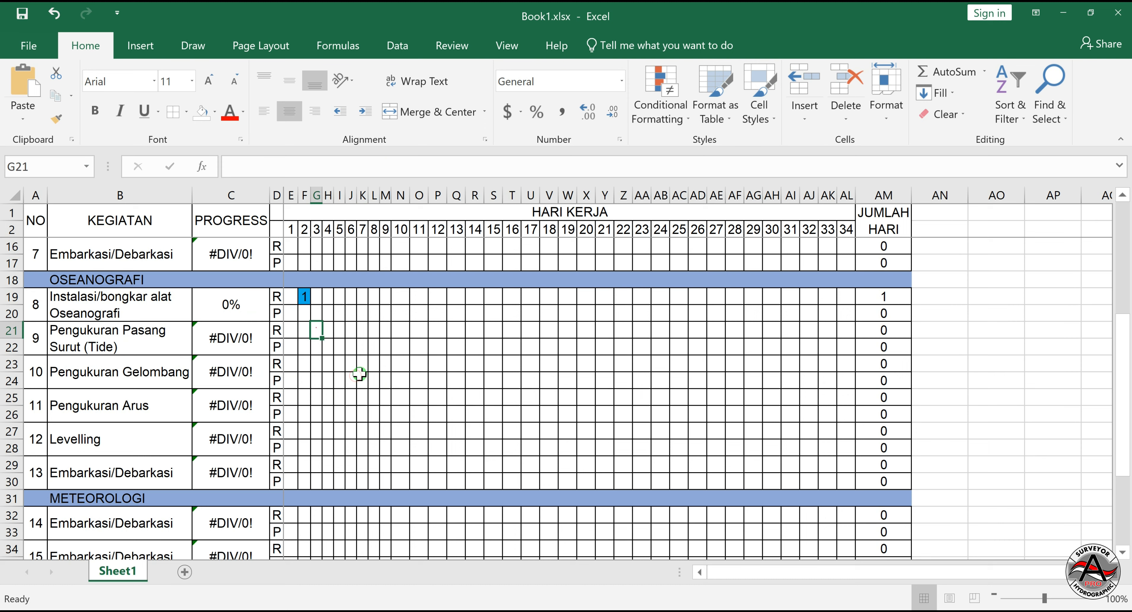
text(1)
key(Return)
click(316, 330)
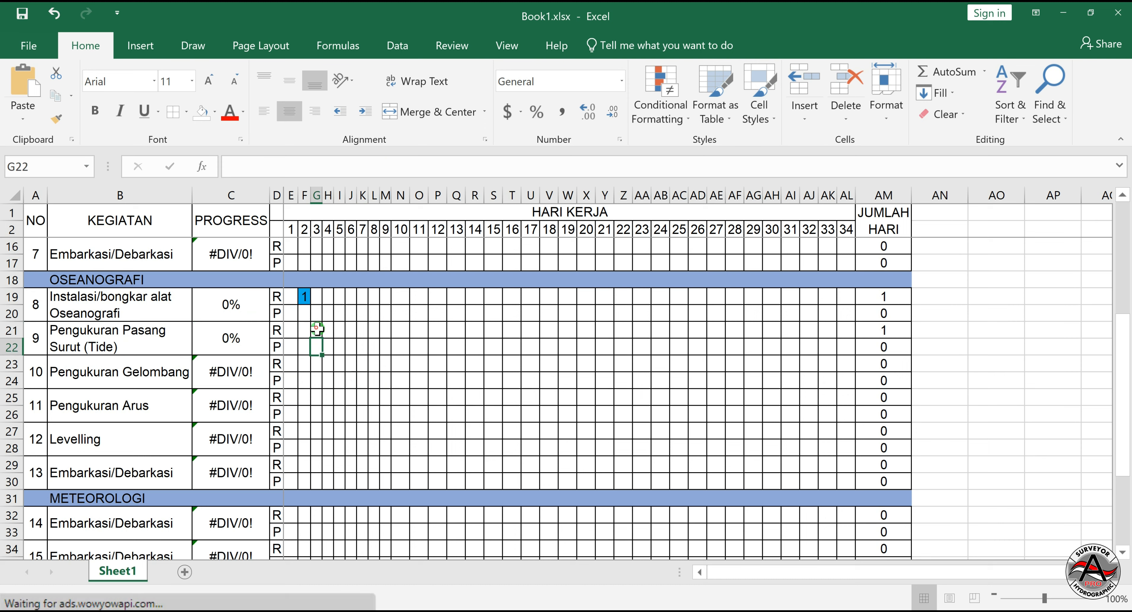
drag(322, 337, 828, 350)
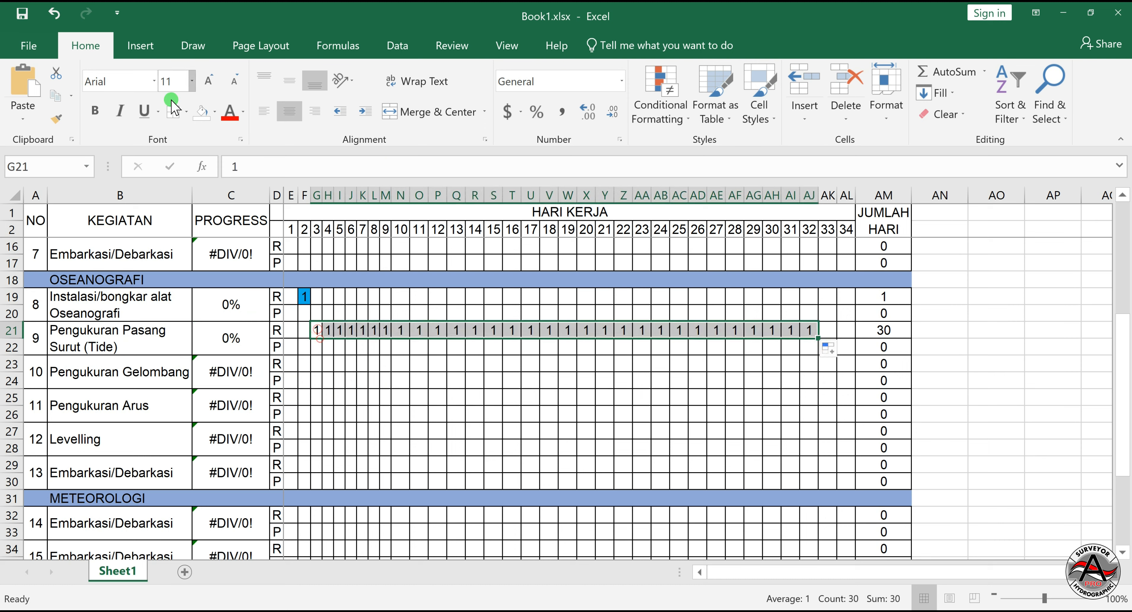
click(215, 112)
click(273, 215)
- Enter 1 under days 3 to 32 in the R row of Pengukuran Gelombang and fill the cells blue
click(317, 364)
text(1)
key(Return)
click(317, 364)
drag(322, 371, 811, 367)
click(195, 117)
click(996, 414)
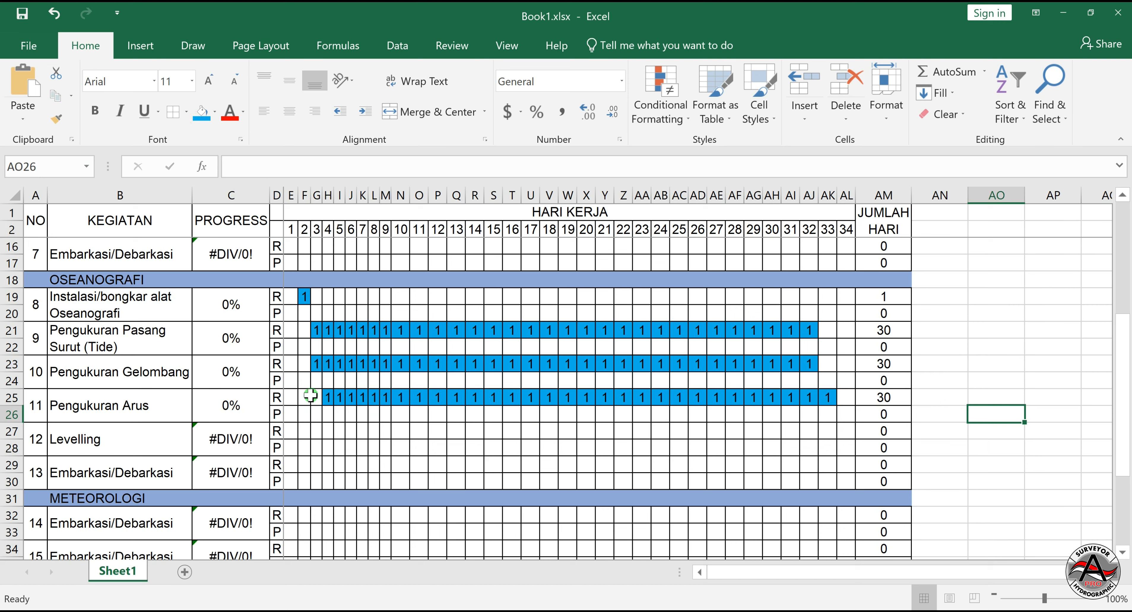
- Enter 1 under day 3 in Levelling's R row (cell G27) with a blue fill
click(316, 431)
text(1)
key(Return)
- Name activity 13 in cell B29 "Float Tracking"
click(133, 472)
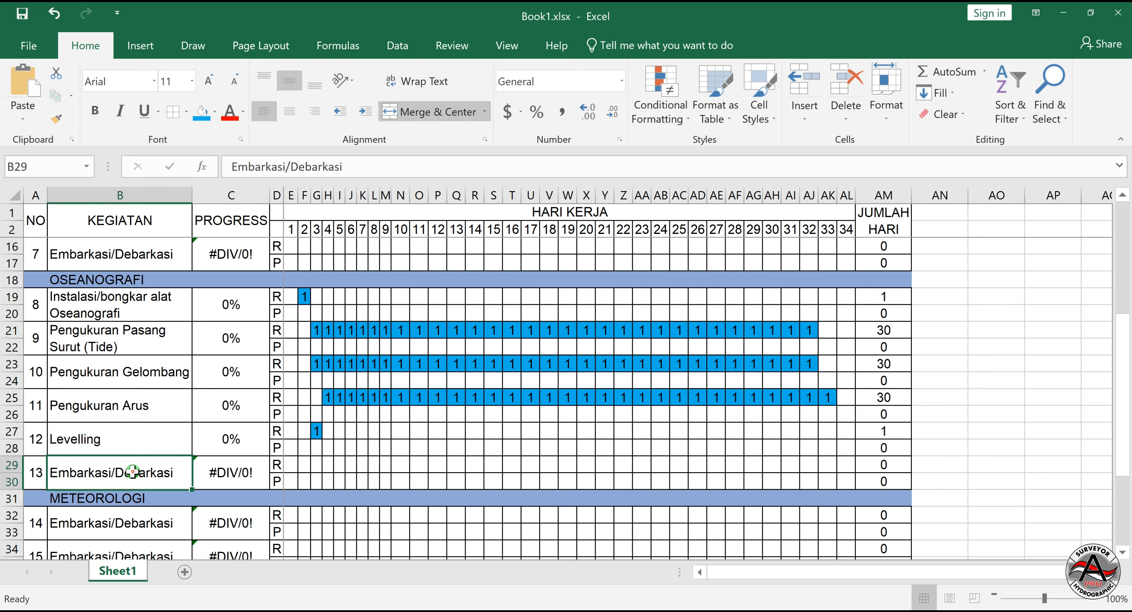
text(Float Tracking)
key(Return)
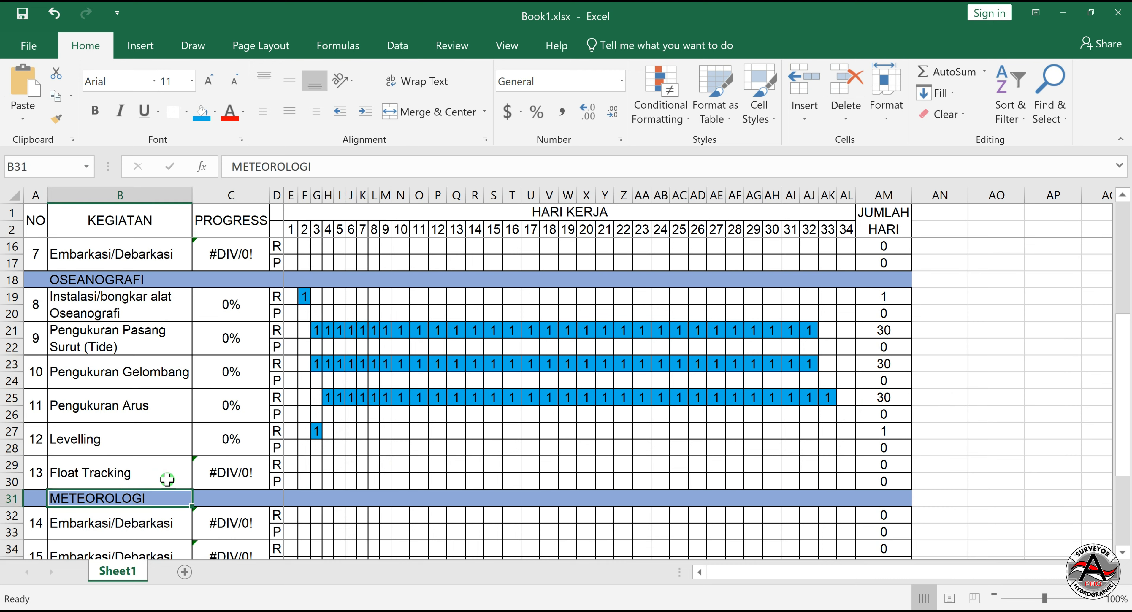
- Enter 1 under days 12 and 13 in Float Tracking's R row
click(315, 467)
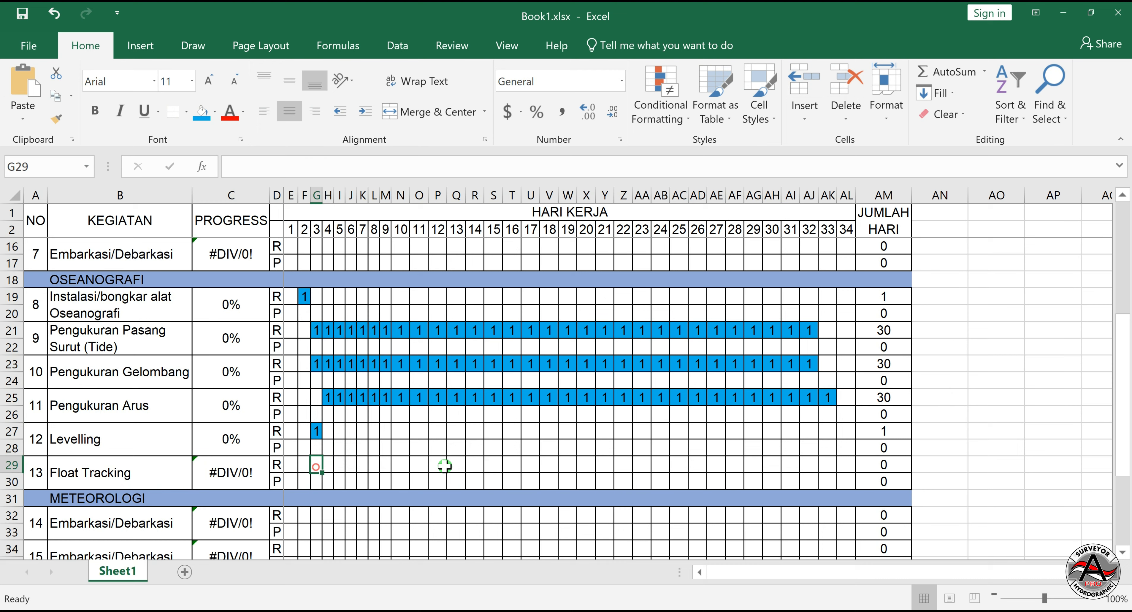
click(435, 466)
text(1)
key(Return)
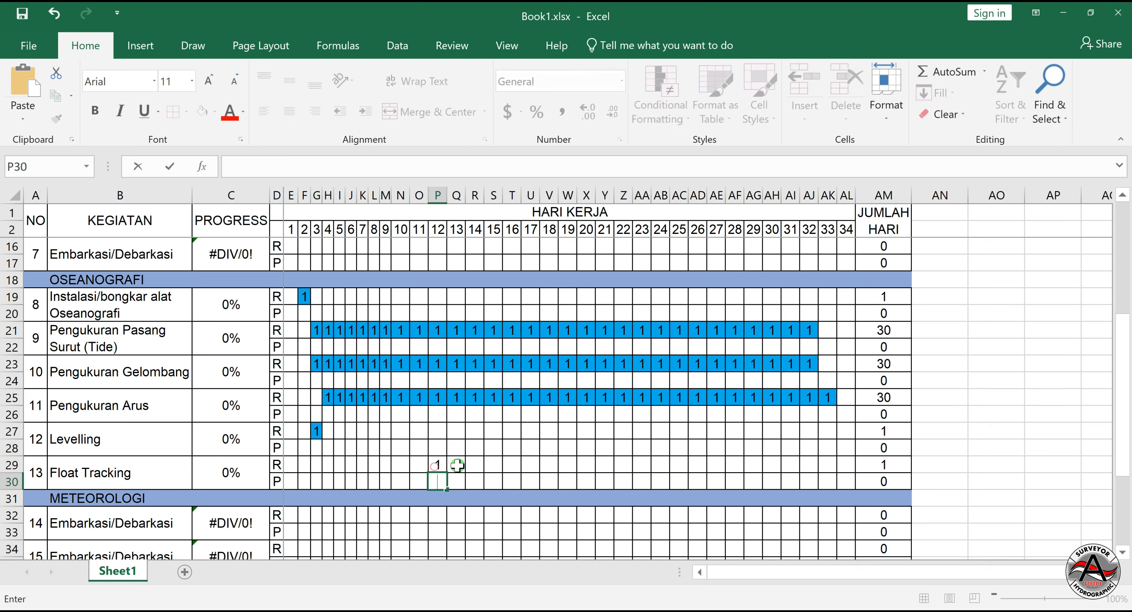
click(457, 465)
text(1)
key(Return)
- Enter 1 under days 22 and 23 in Float Tracking's R row
click(640, 466)
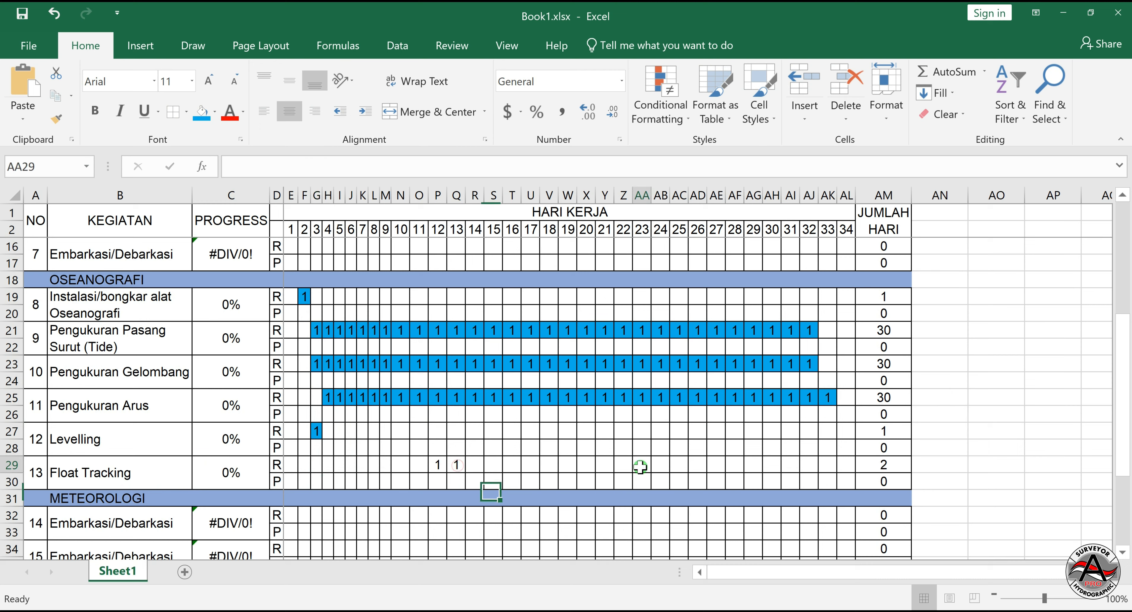
text(1)
key(Return)
click(659, 463)
click(625, 465)
text(1)
key(Return)
- Fill Float Tracking's marked cells under days 12, 13, 22 and 23 with blue
drag(437, 464, 457, 464)
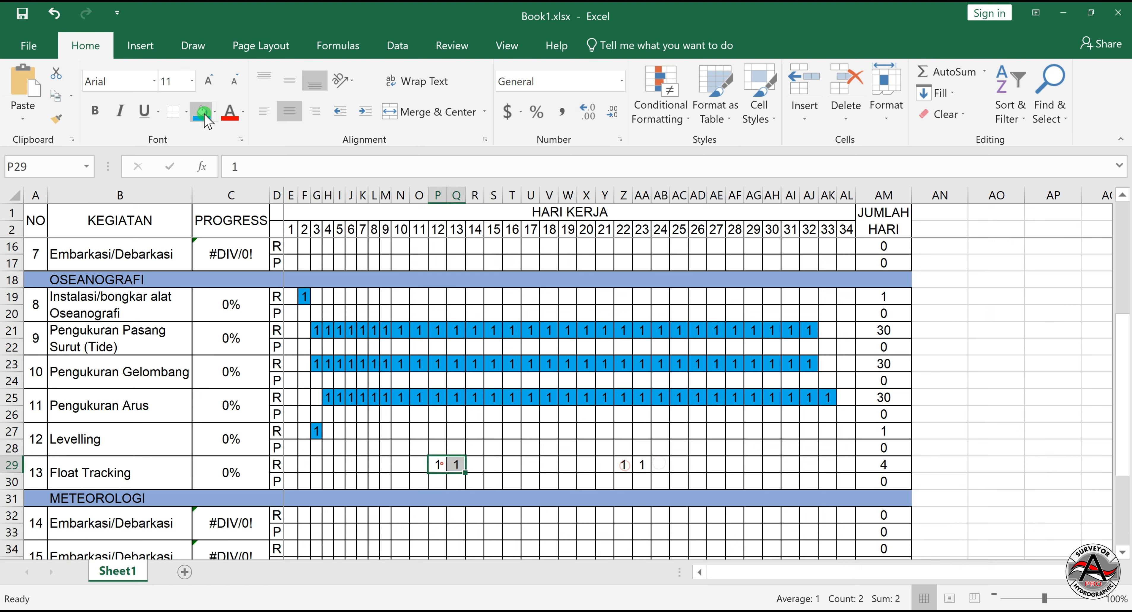
click(202, 112)
drag(623, 465, 636, 464)
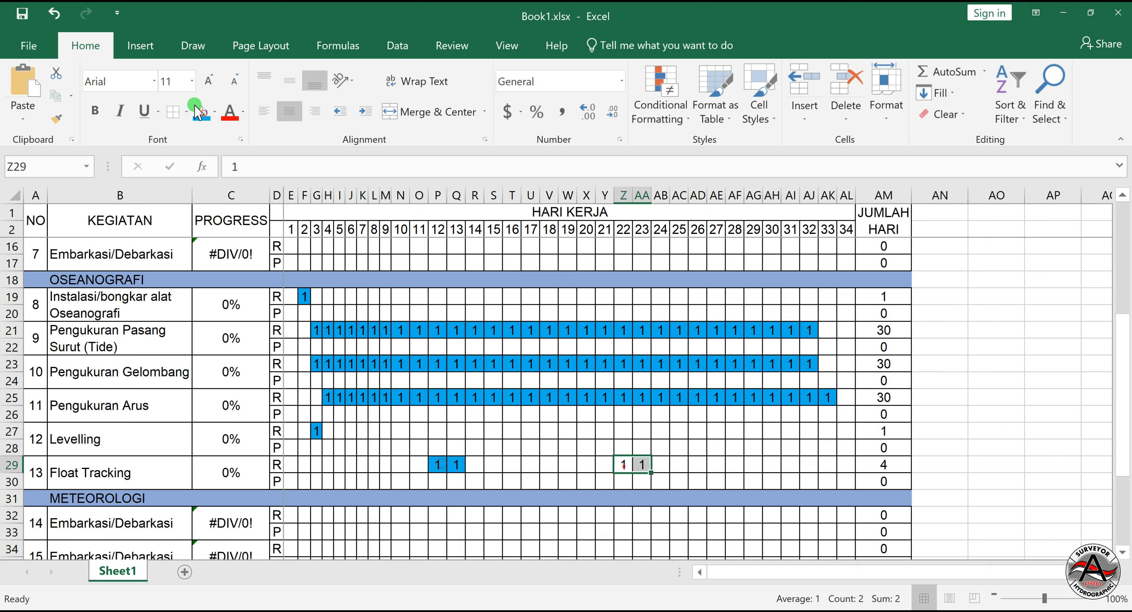
click(202, 111)
click(772, 430)
- Name activity 14 in cell B32 "Instalasi/bongkar peralatan AWS" and wrap its text
drag(1125, 418, 1123, 459)
click(115, 412)
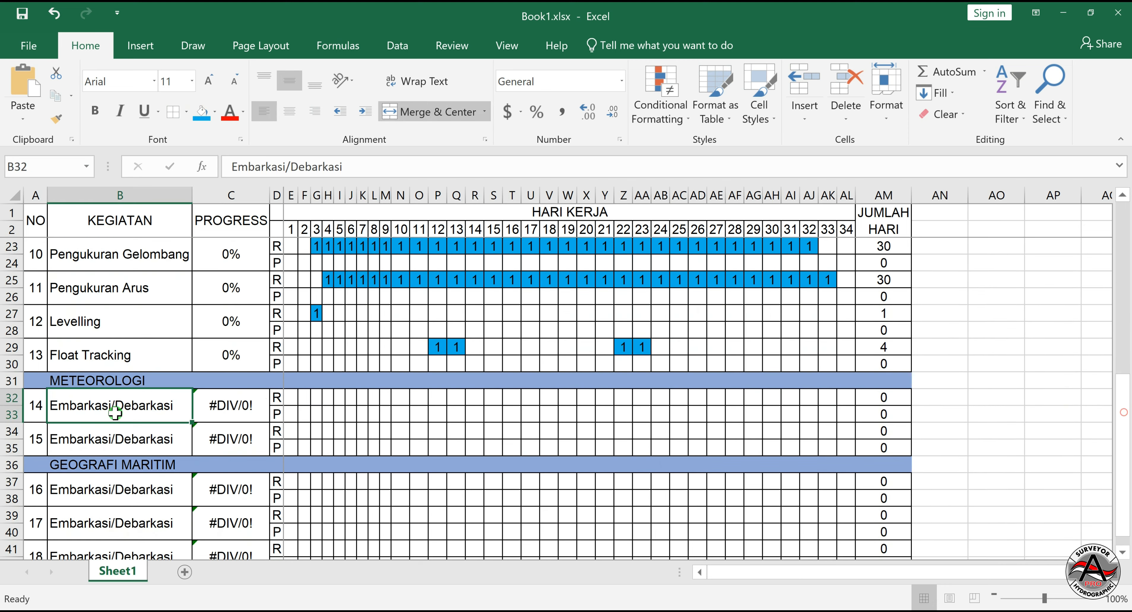
text(Instalasi/)
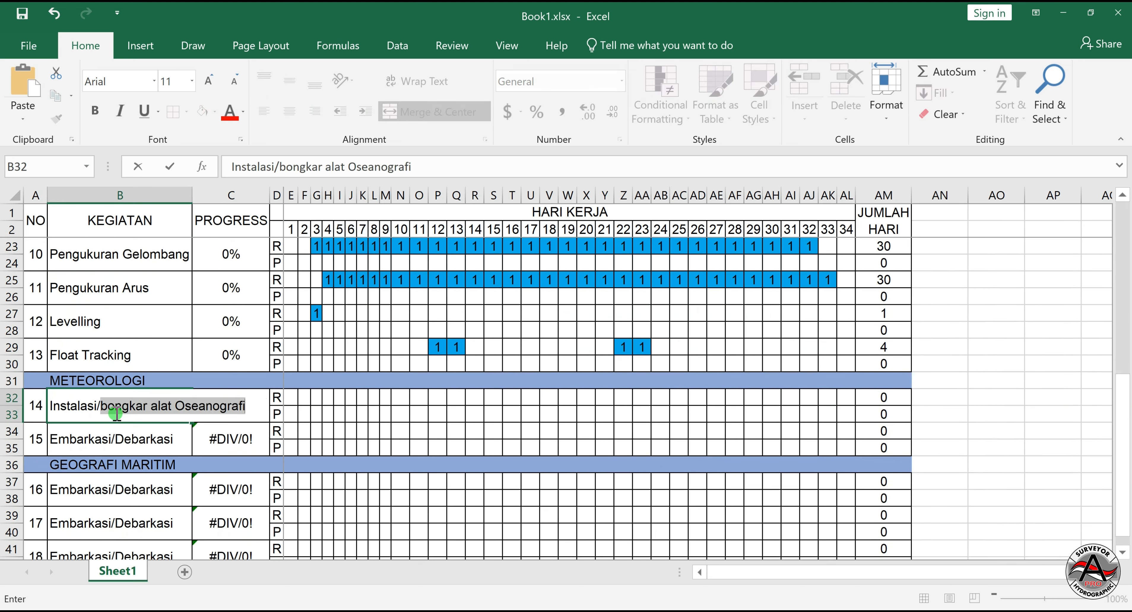
text(bongkar peralatan AWS)
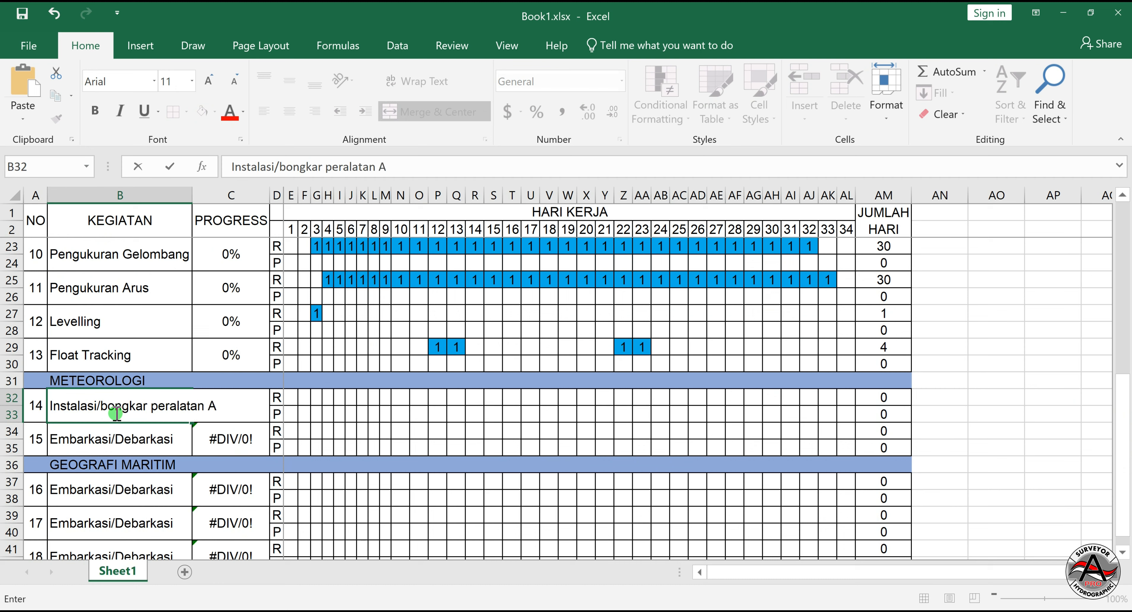
key(Return)
click(105, 412)
click(396, 90)
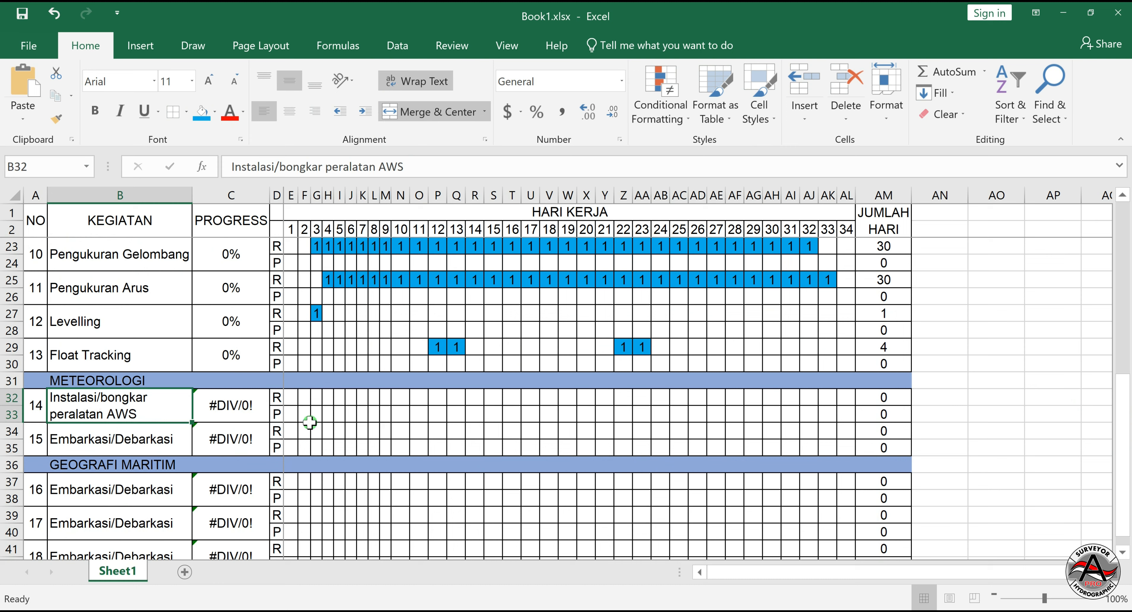
- Enter 1 under day 3 in activity 14's R row (cell G32) with a blue fill
click(313, 395)
text(1)
click(528, 450)
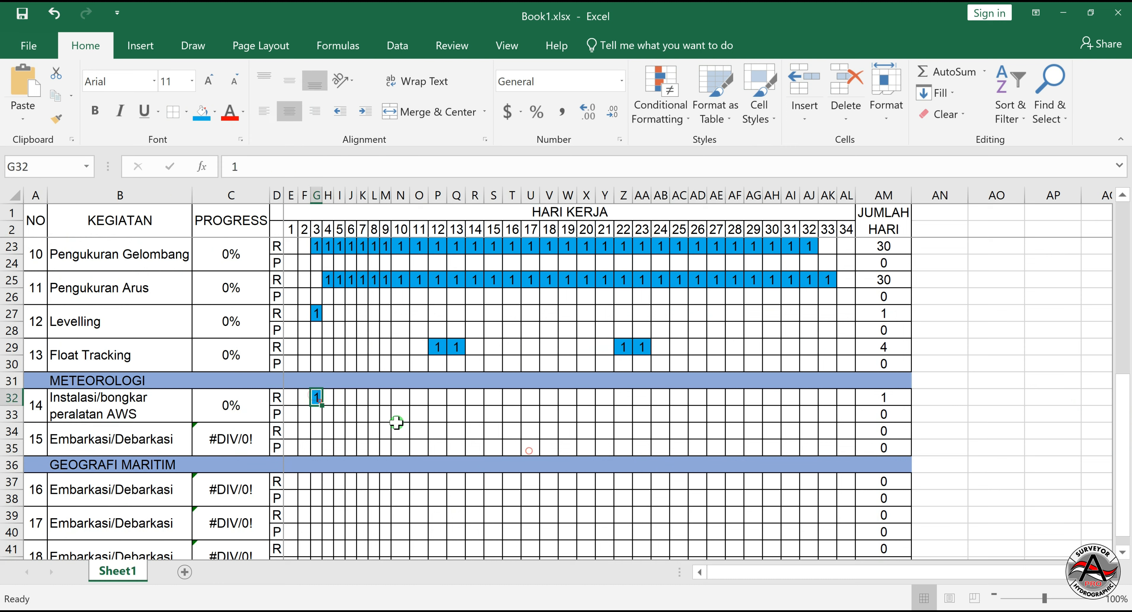
- Name activity 15 in cell B34 "Pengukuran unsur-unsur cuaca" and wrap its text
click(164, 435)
text(Pengukuran)
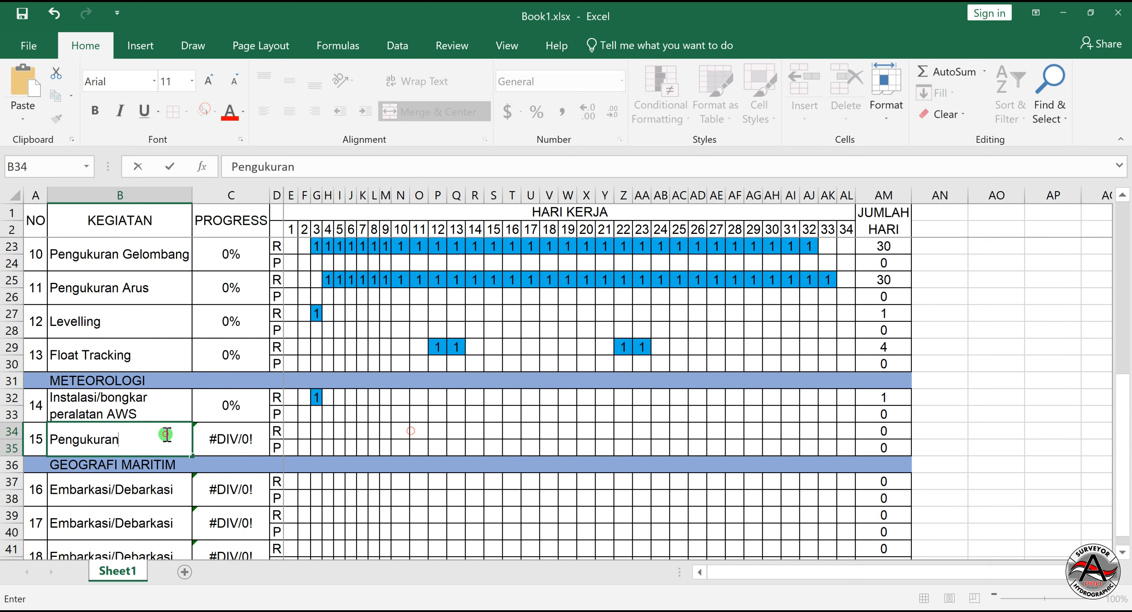
text( unsur-unsur cuaca)
key(ctrl+Return)
click(415, 81)
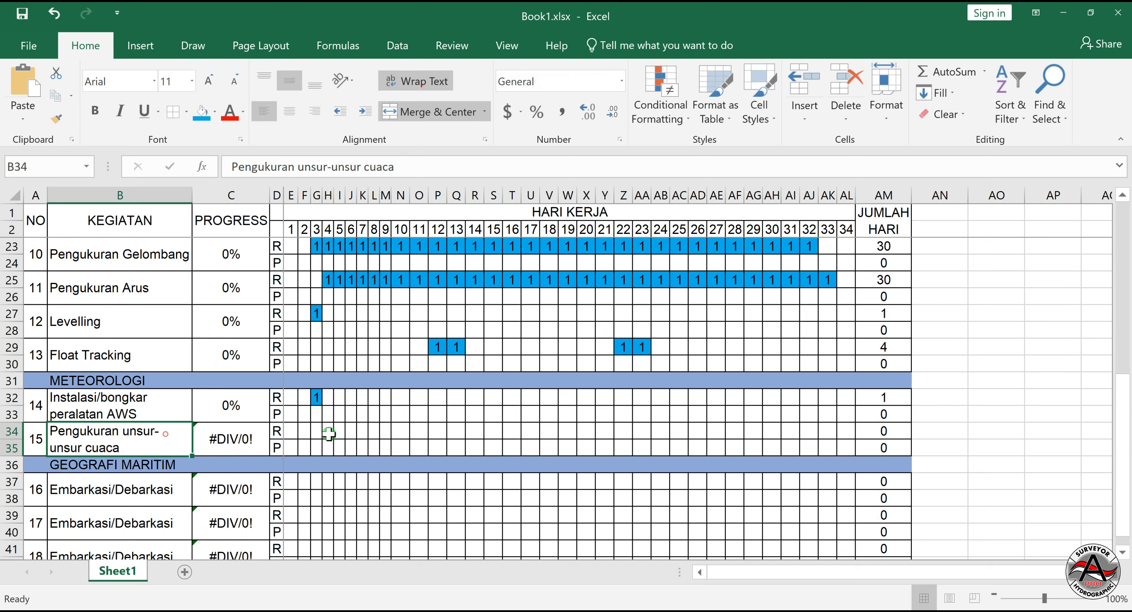
- Enter 1 under days 4 to 33 in activity 15's R row (H34:AK34) with a blue fill
click(328, 433)
text(1)
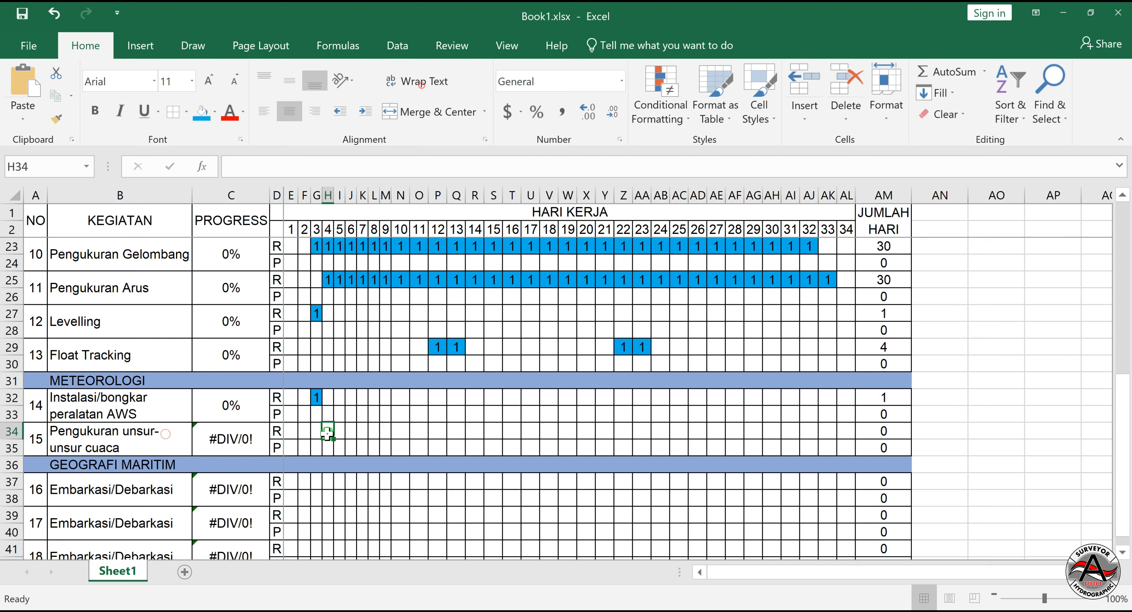
key(ctrl+Return)
drag(334, 441, 828, 440)
click(972, 333)
drag(1124, 416, 1126, 431)
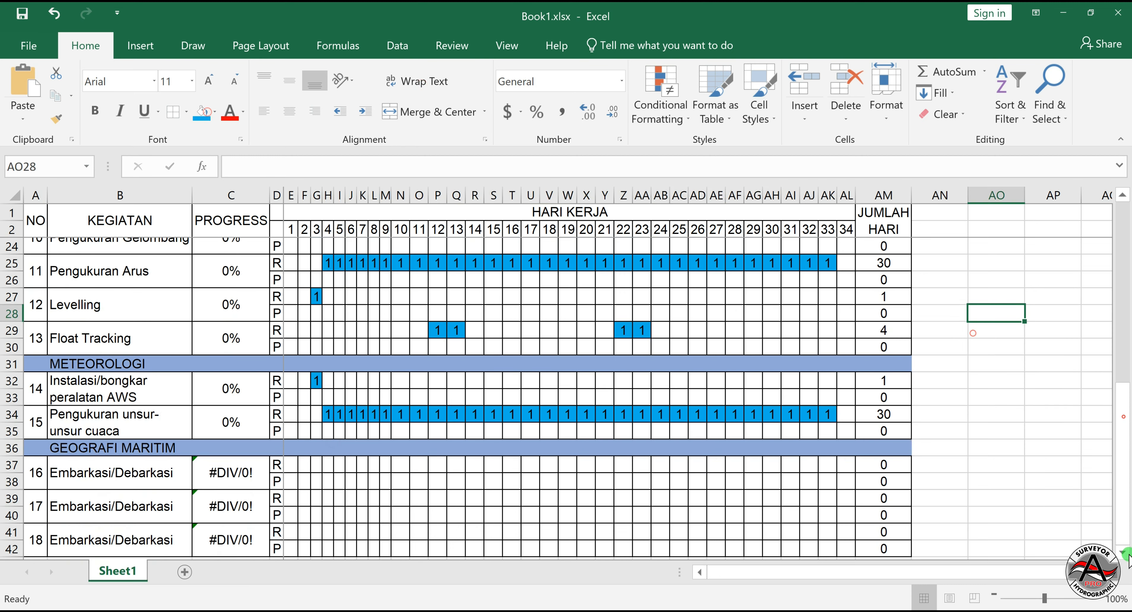
- Name activity 16 in cell B37 "Pengumpulan data-data Geomar" and wrap its text
click(1126, 553)
click(1126, 554)
click(135, 431)
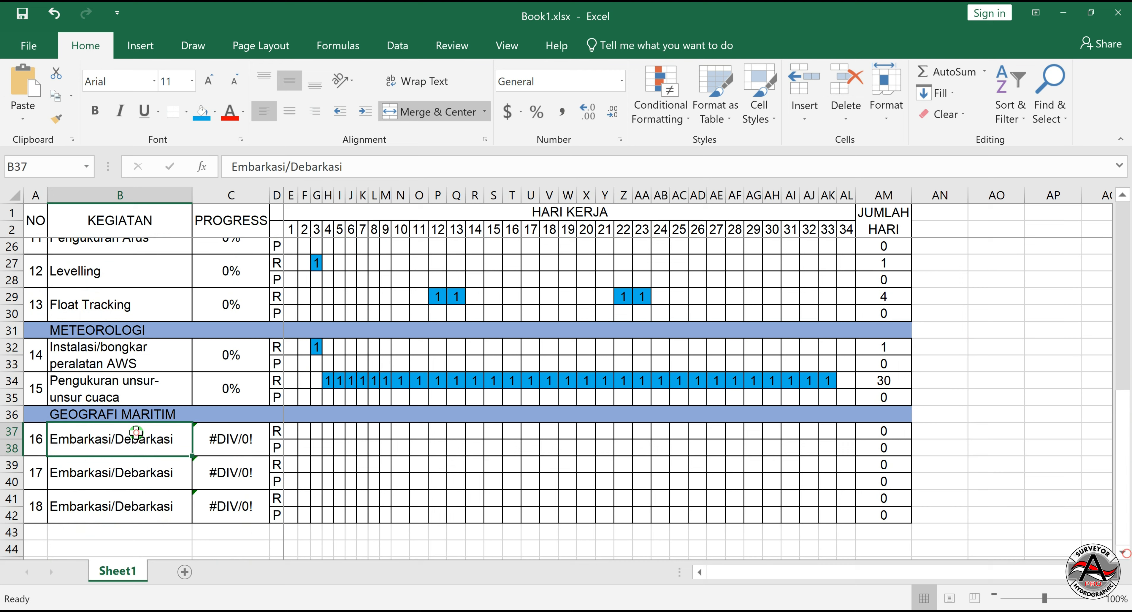
text(Pengumpulan data-data)
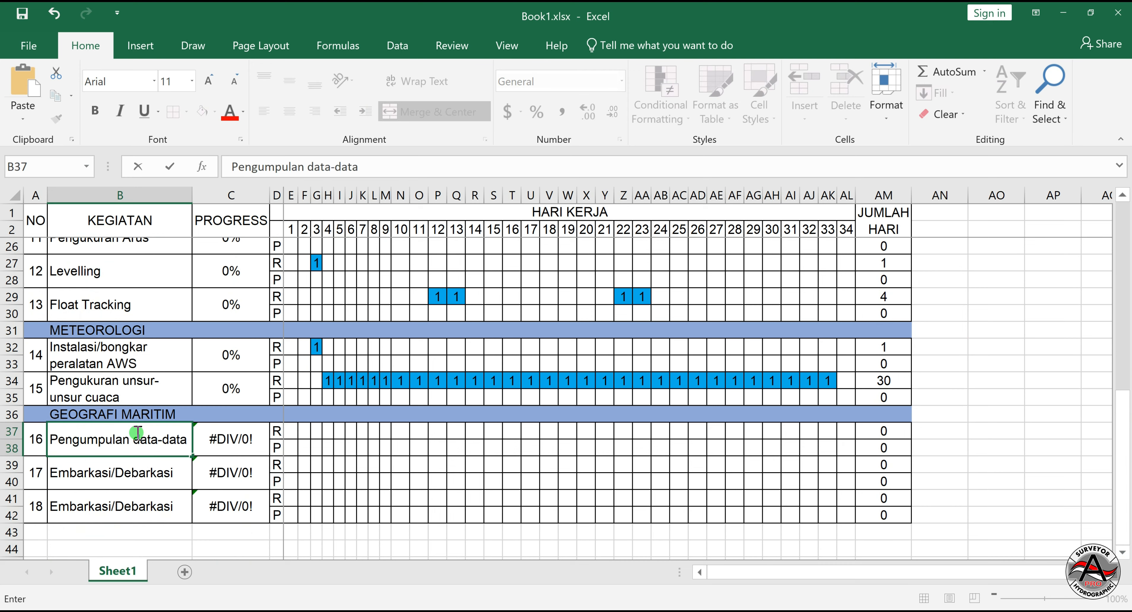
text( Geomar)
key(ctrl+Return)
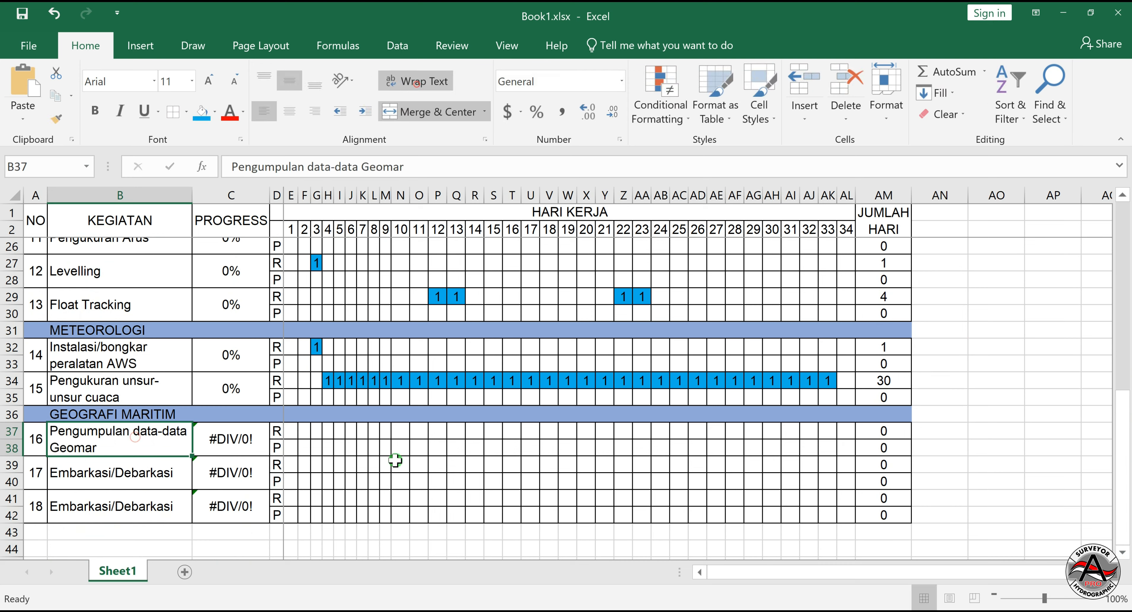
- Enter 1 under days 12 to 14 in activity 16's R row (P37:R37) with a blue fill
click(437, 433)
text(1)
click(455, 452)
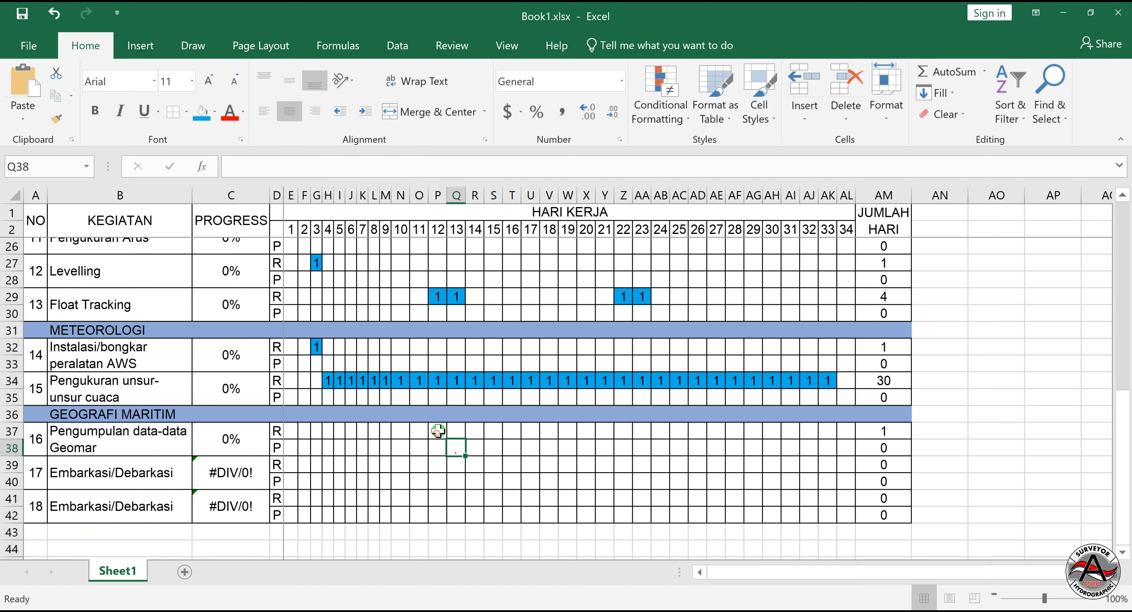
click(437, 432)
drag(446, 439, 482, 438)
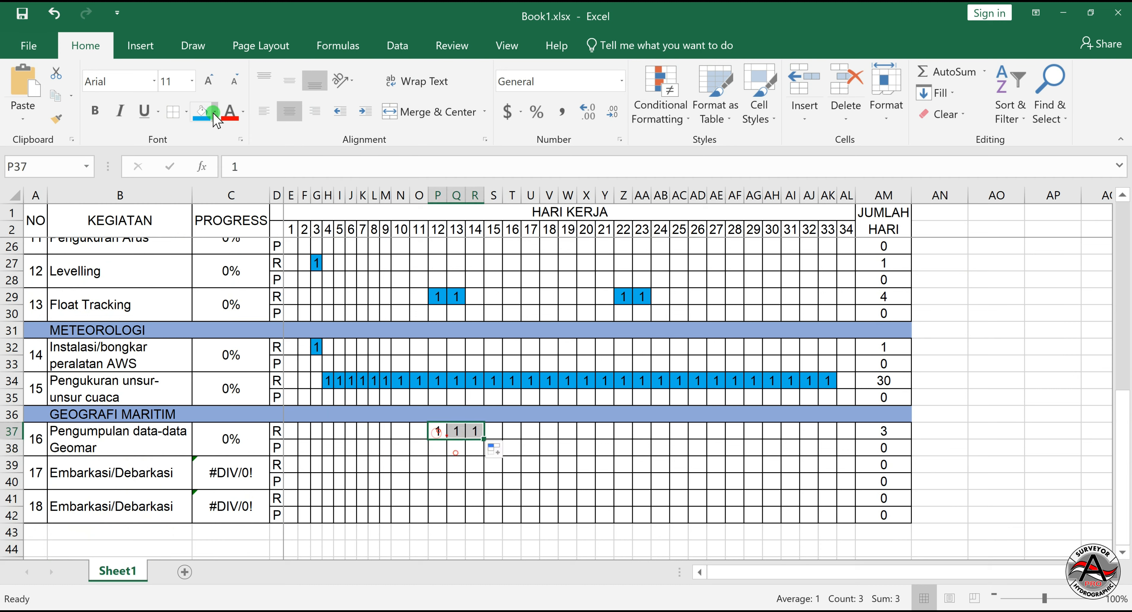
click(496, 435)
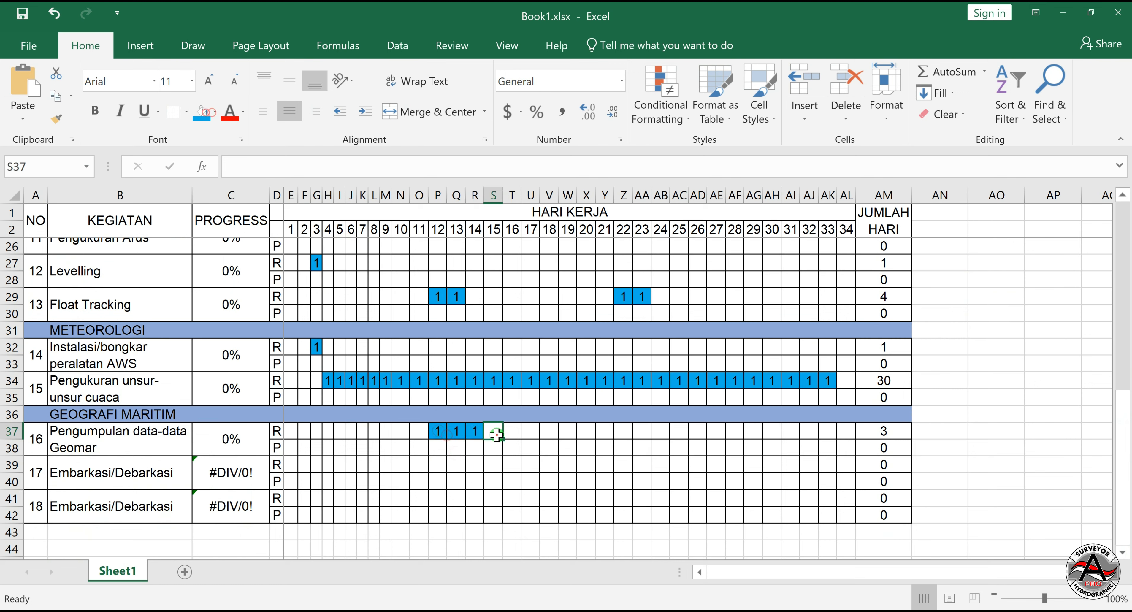
- Enter 1 under days 21 and 22 in activity 16's R row (Y37:Z37) with a blue fill
key(Right)
key(Right)
key(Right)
key(Right)
key(Right)
key(Right)
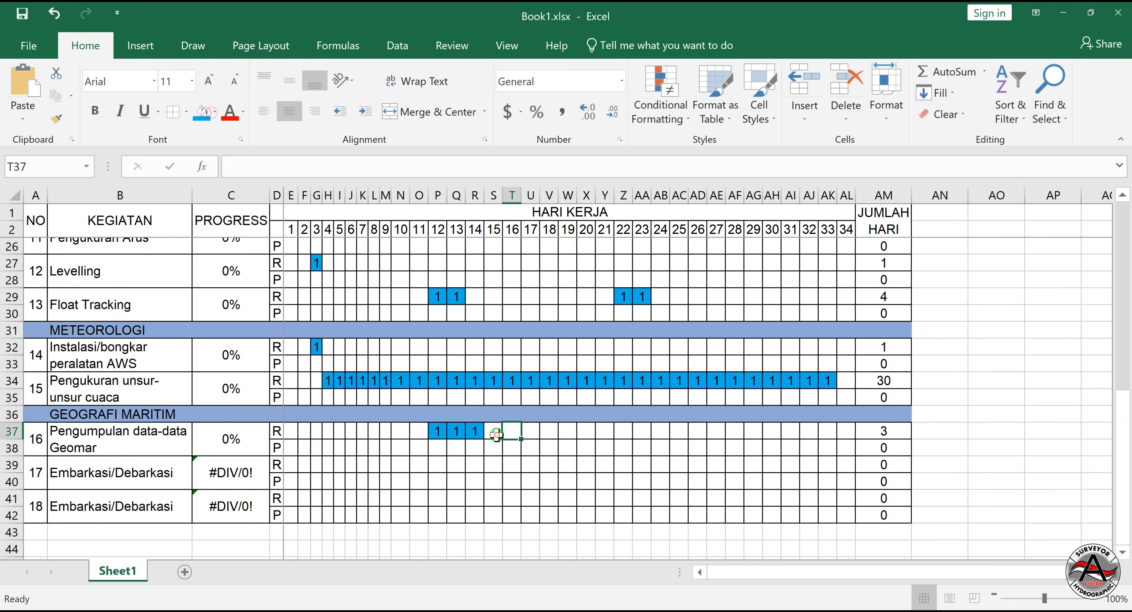
text(1)
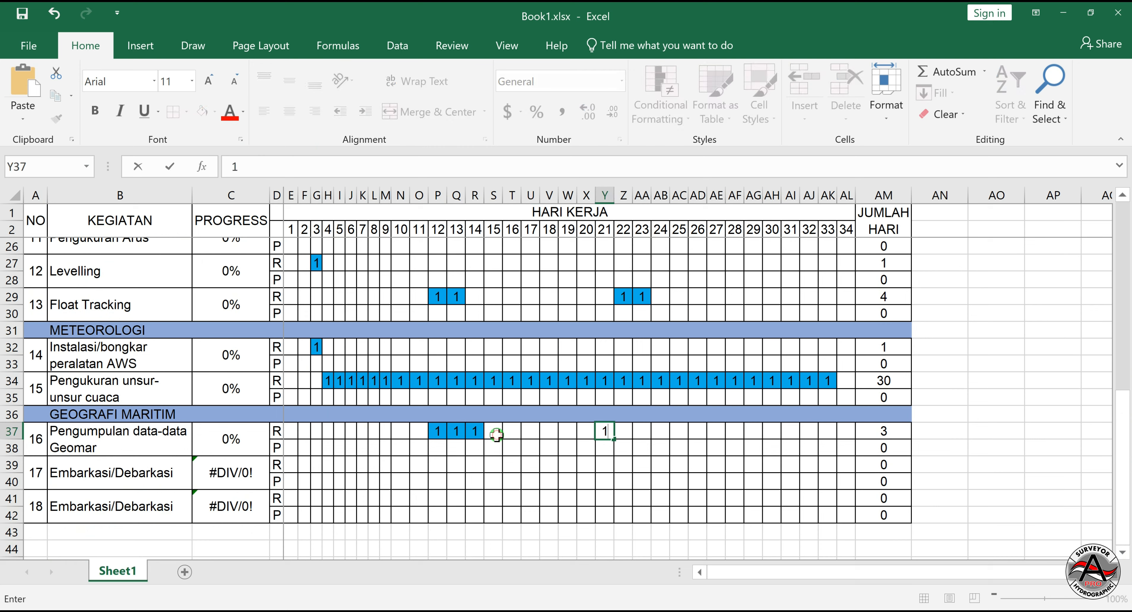
key(Right)
text(1)
key(Return)
click(602, 435)
drag(615, 435, 624, 436)
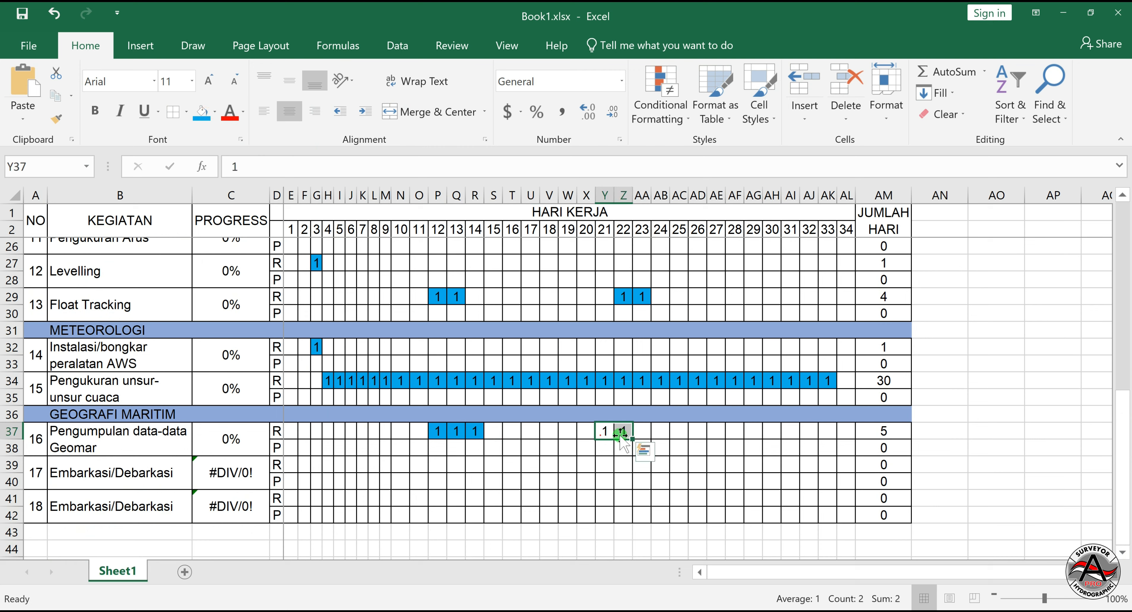
click(203, 117)
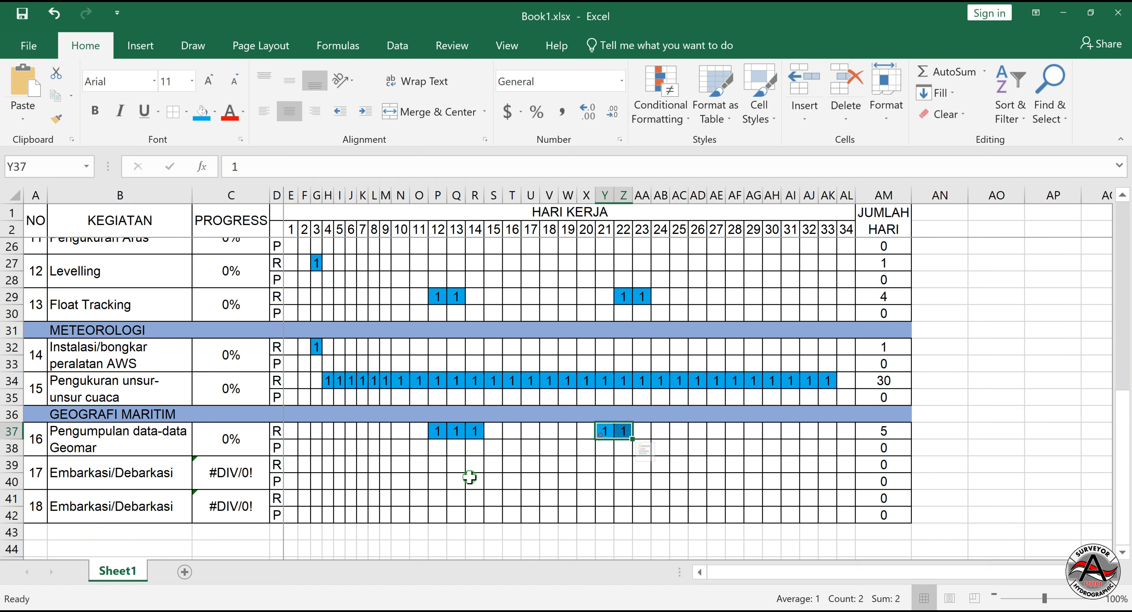
click(510, 481)
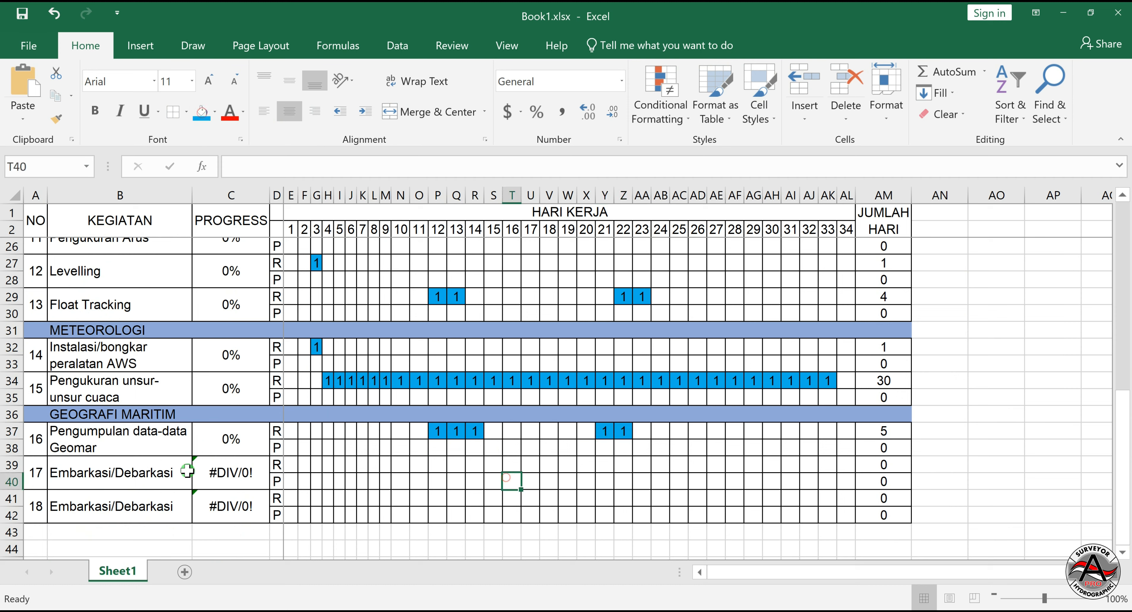
- Name activity 17 in cell B39 "Pengolahan data survei"
click(96, 472)
text(Pengolahan data )
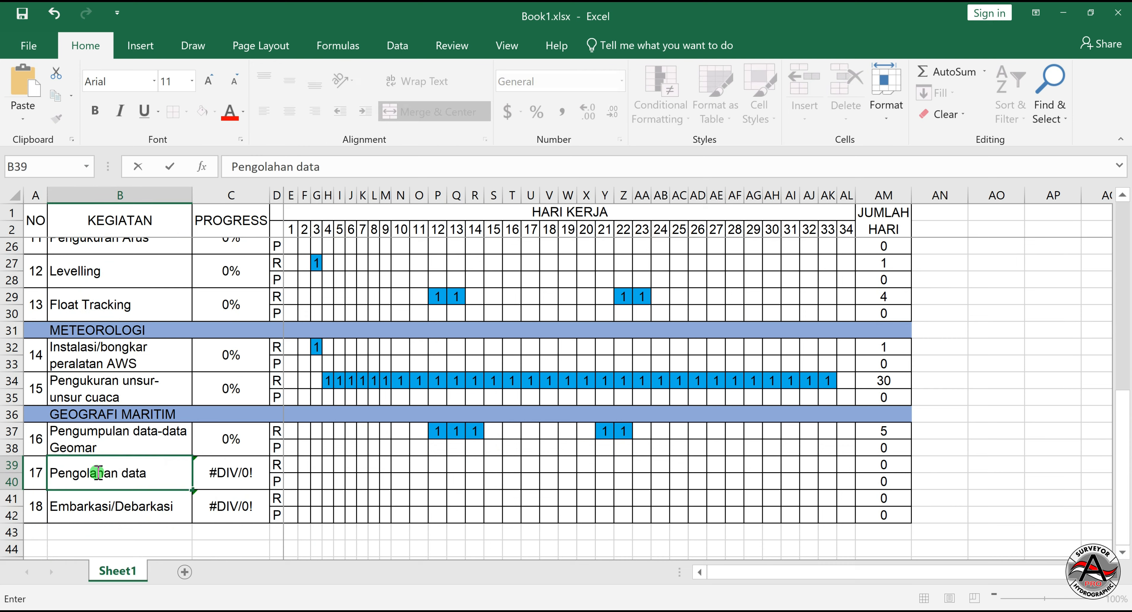
text(survei)
key(Return)
- Delete the surplus activity 18 by removing sheet rows 41 and 42
drag(5, 498, 3, 509)
key(ctrl+minus)
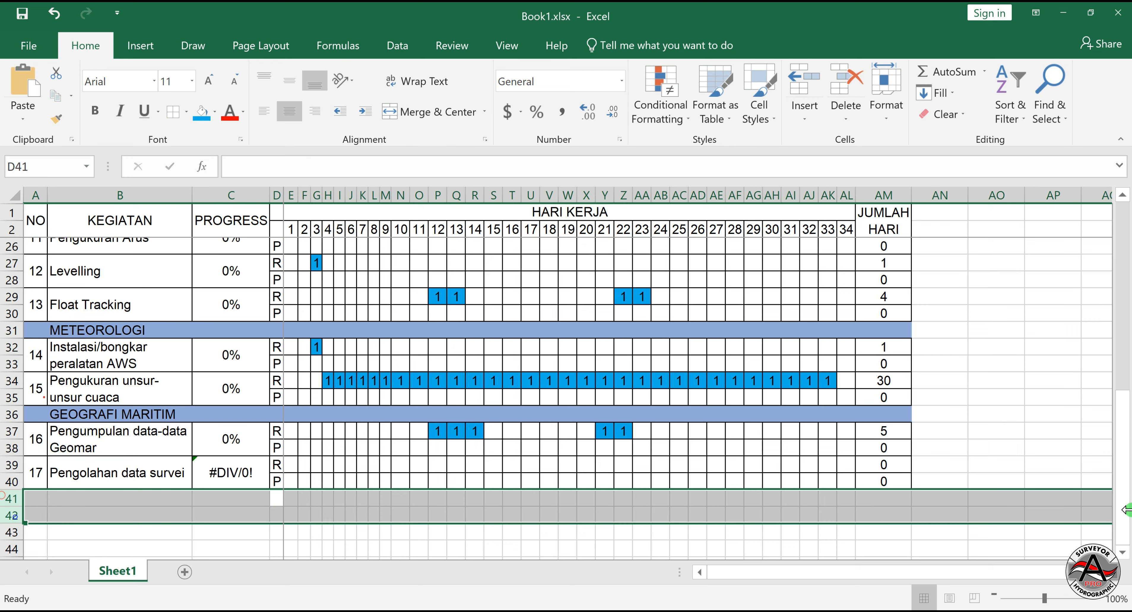
click(1062, 466)
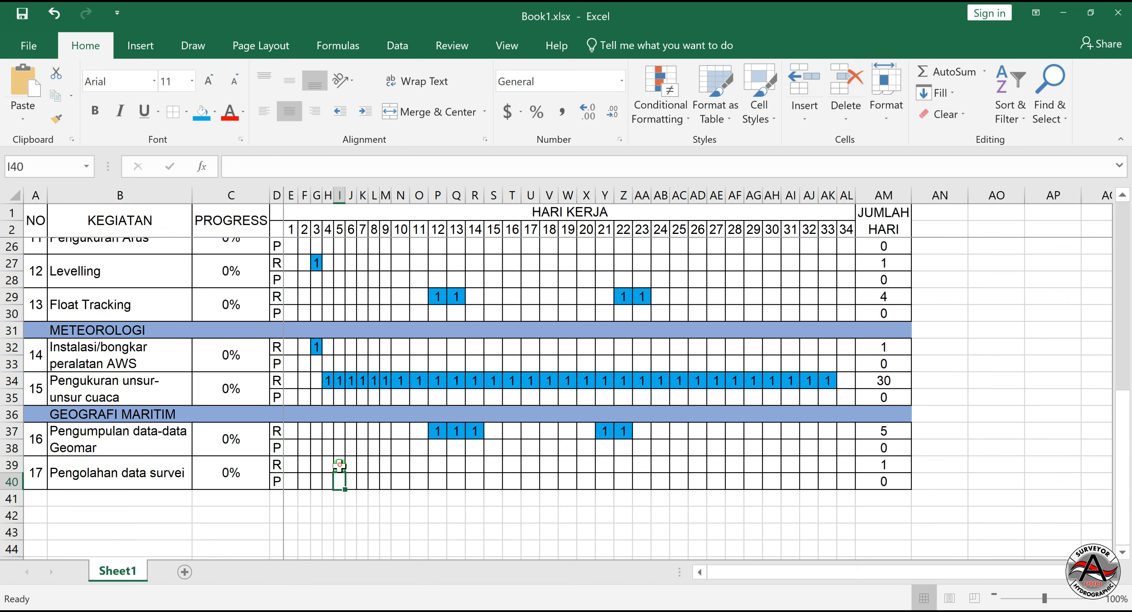
- Enter 1 under days 5 to 33 in activity 17's R row (I39:AK39) with a blue fill
click(340, 464)
drag(345, 472, 828, 492)
click(1037, 460)
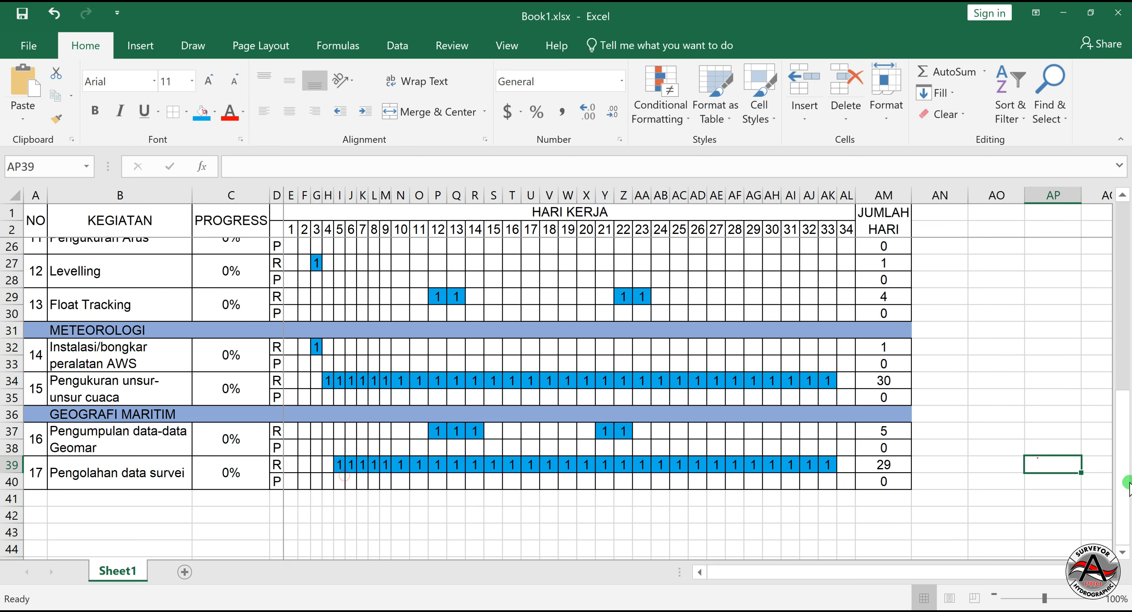
- Name activity 2 in cell B6 "Instalasi/bongkar perahu survei" and wrap its text
drag(1128, 483, 1096, 271)
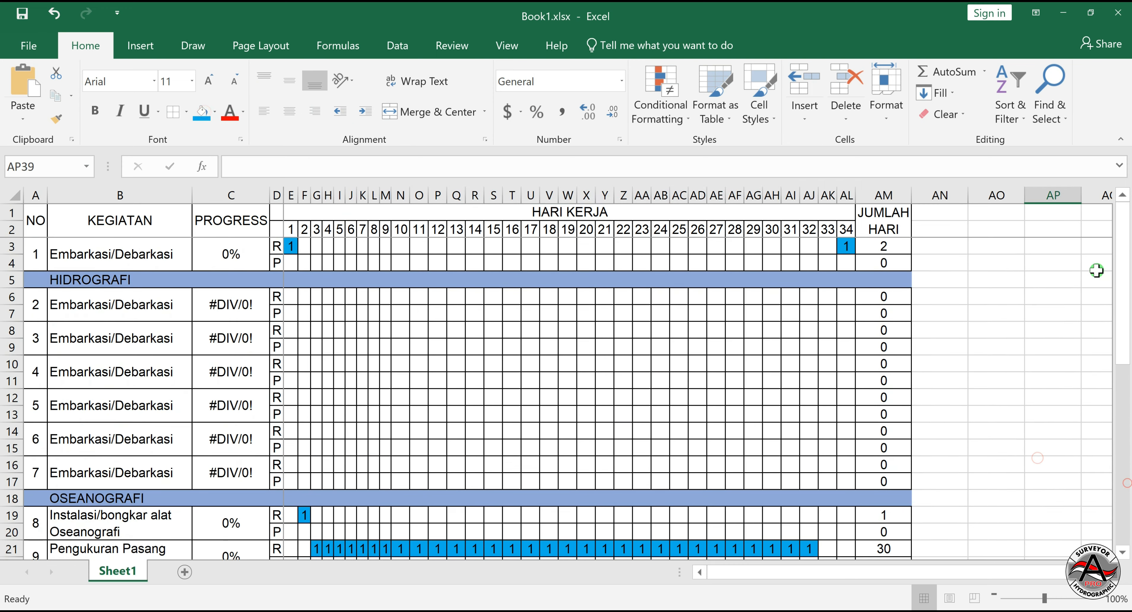
click(141, 301)
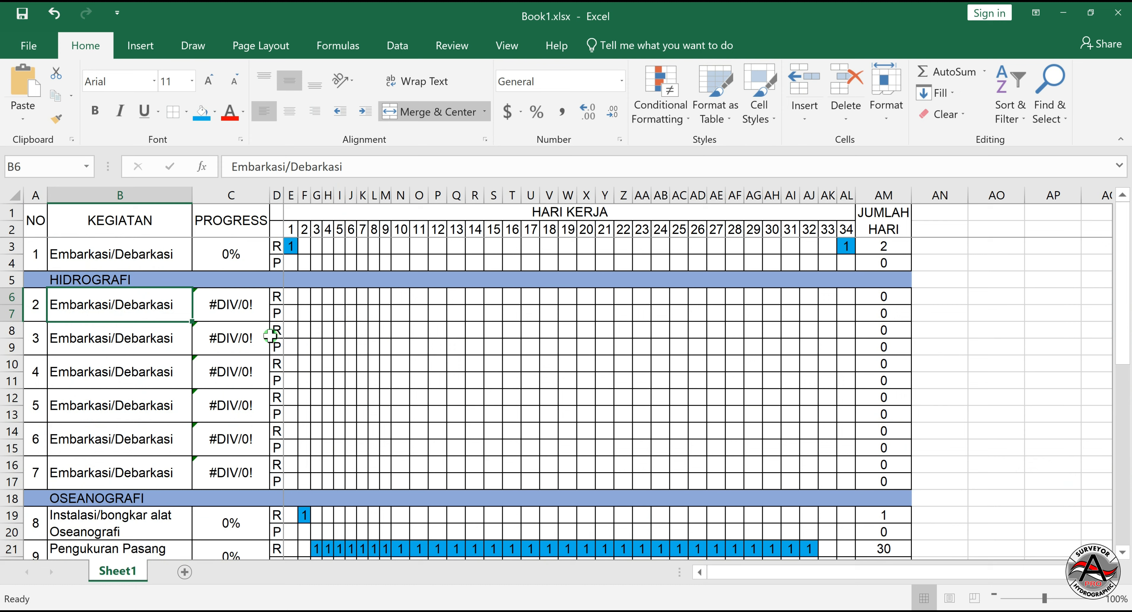
text(Instala)
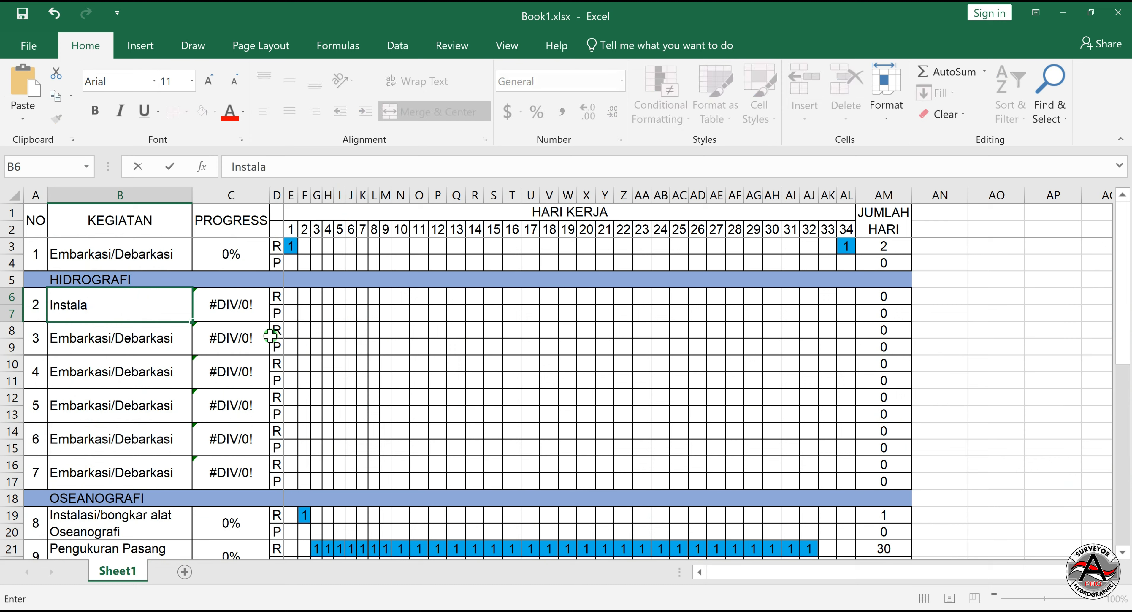
text(si/bongkar )
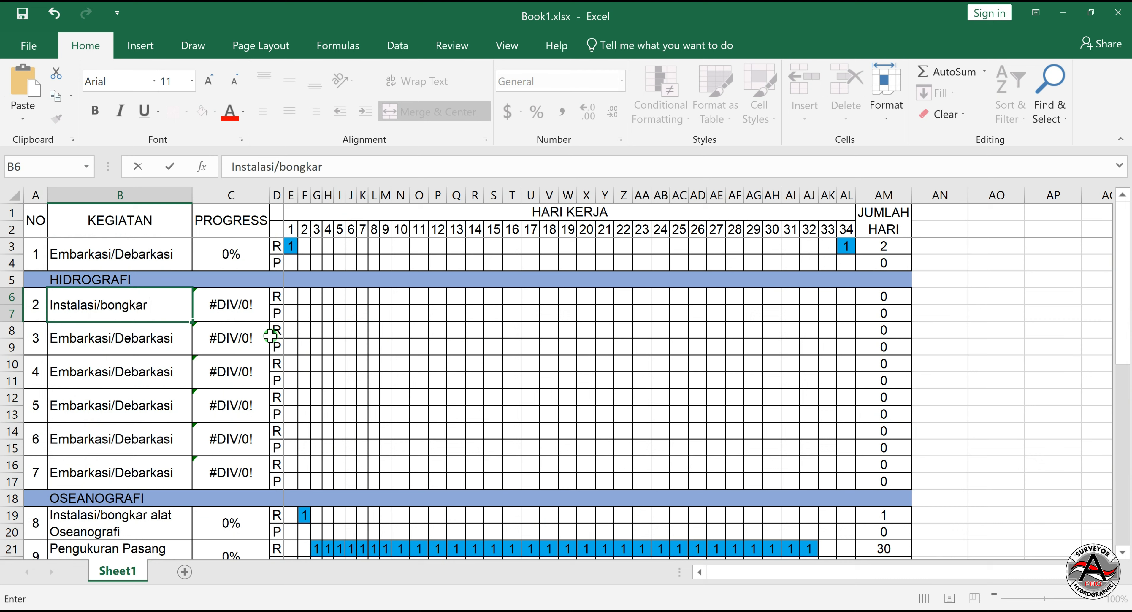
text(perahu survei)
key(Return)
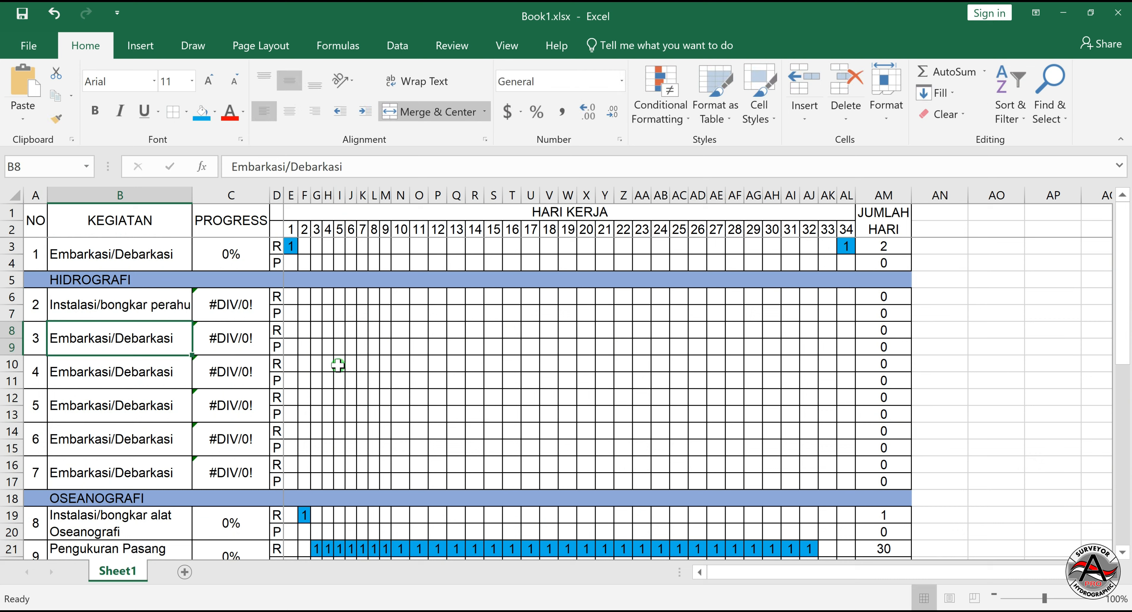
click(132, 298)
key(alt+h)
key(w)
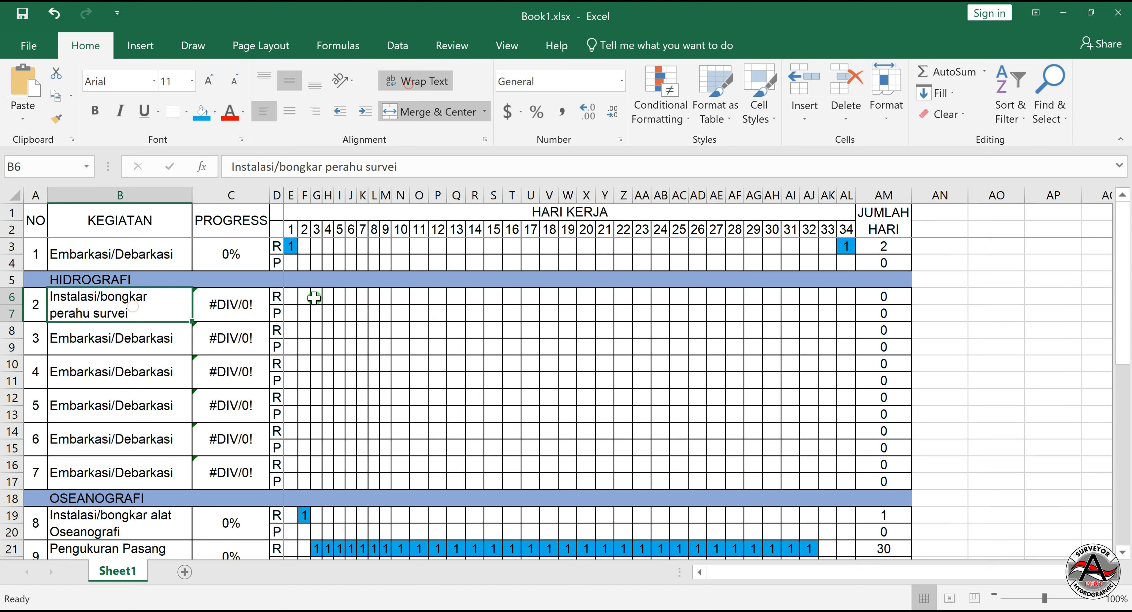
- Enter 1 under day 3 in activity 2's R row (cell G6) with a blue fill
click(313, 298)
text(1)
key(Return)
click(318, 299)
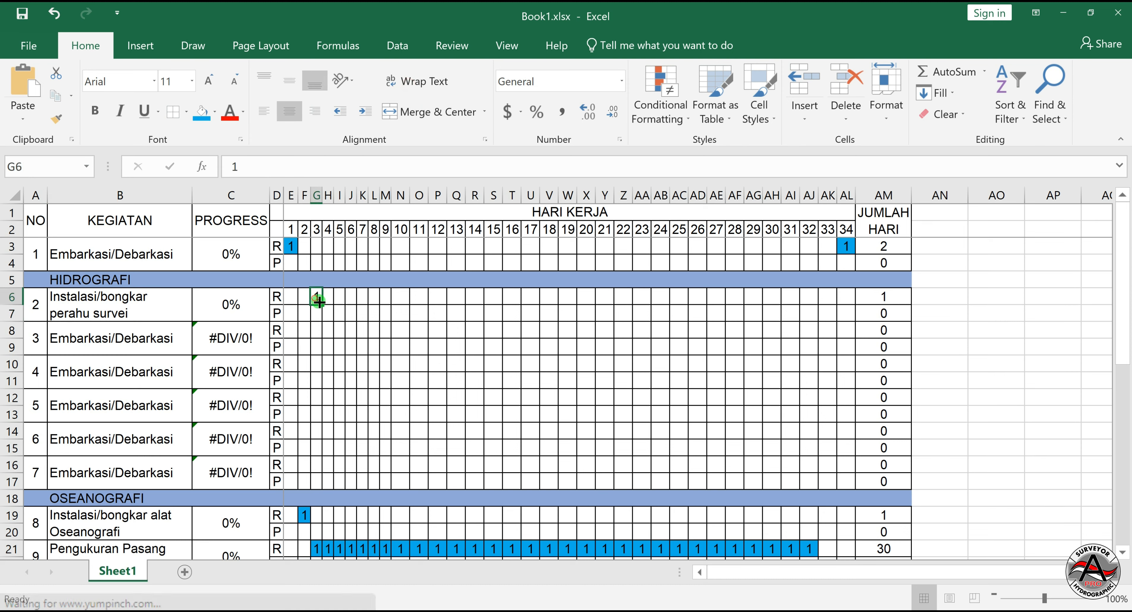
click(201, 112)
click(405, 404)
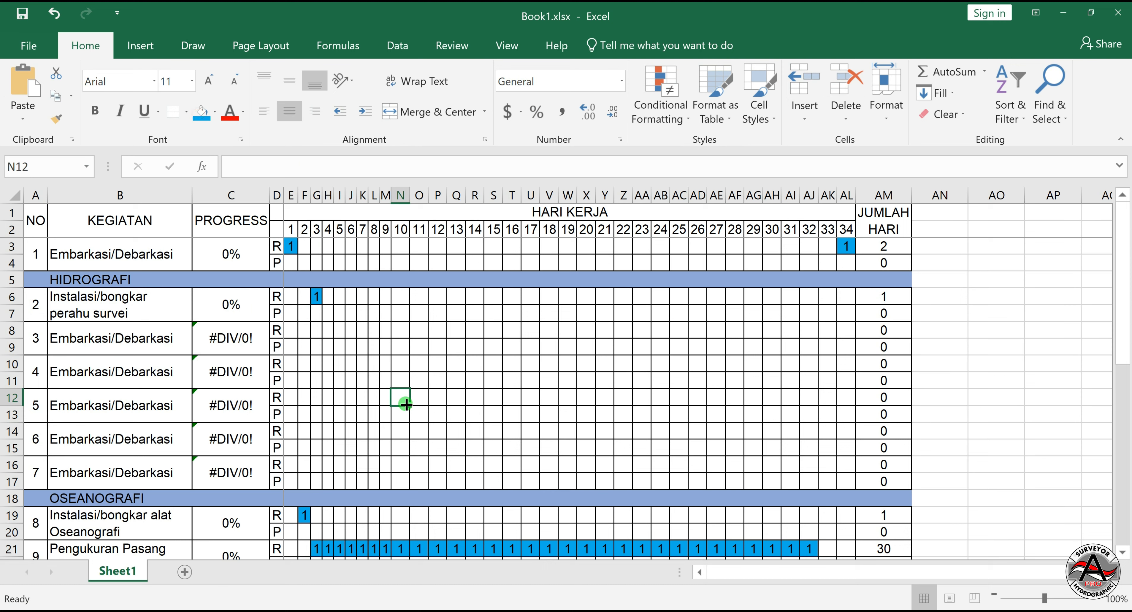
click(418, 400)
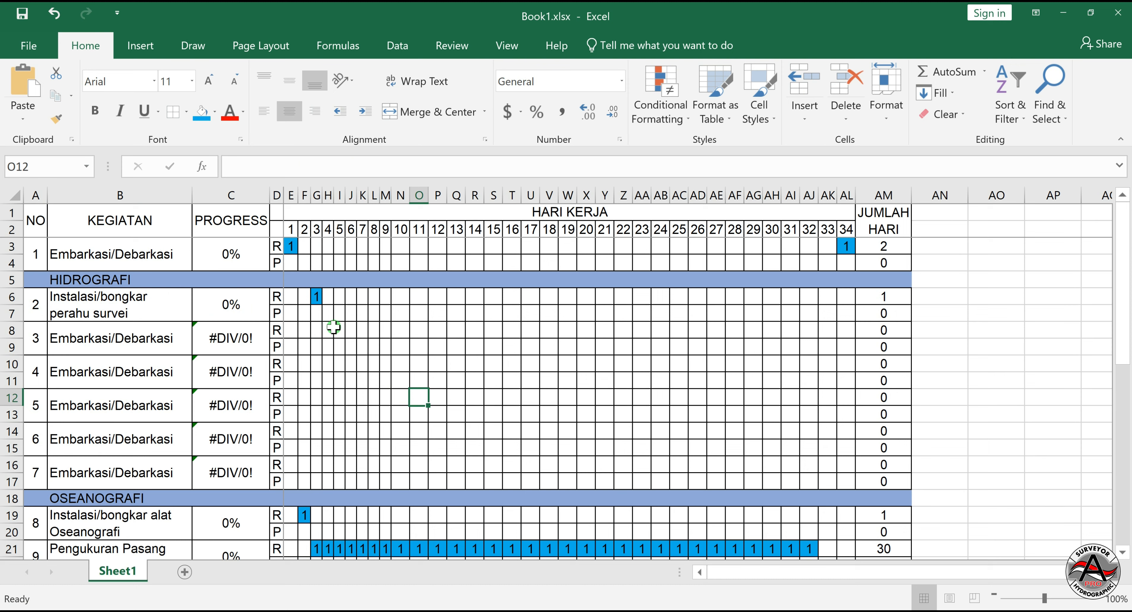
- Name activity 3 in cell B8 "Pemeruman (MBES)"
click(134, 342)
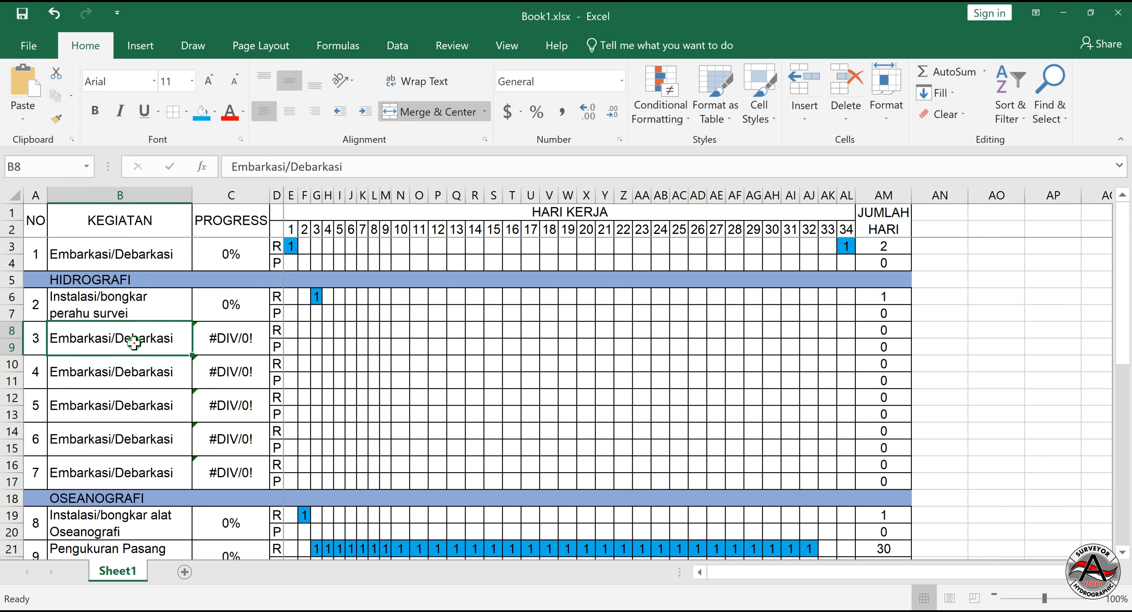
text(Pemeruman (M)
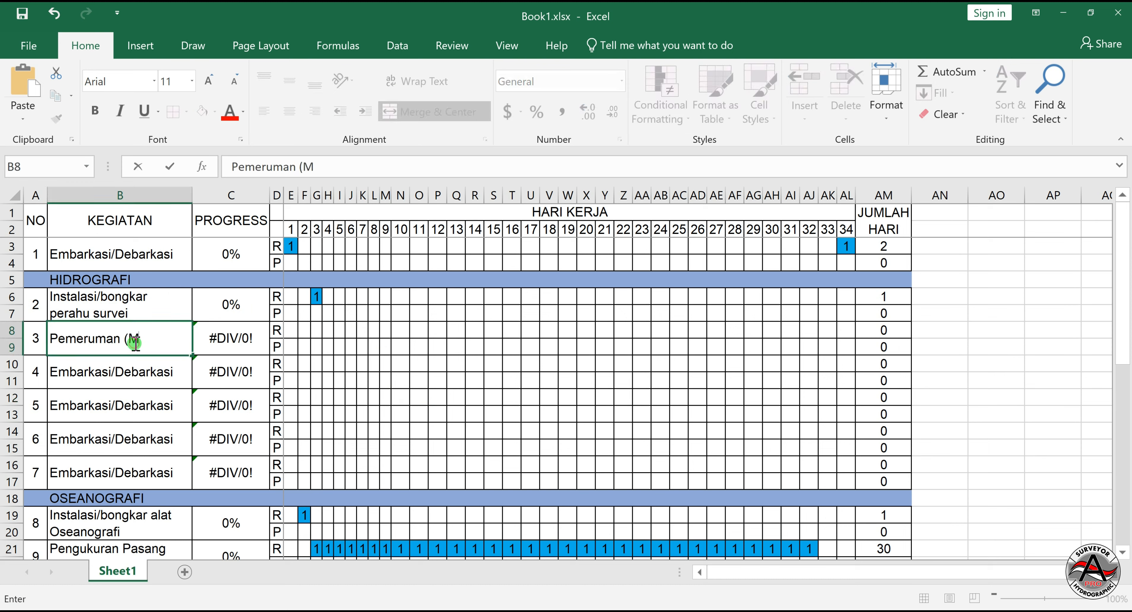
text(BES))
key(Return)
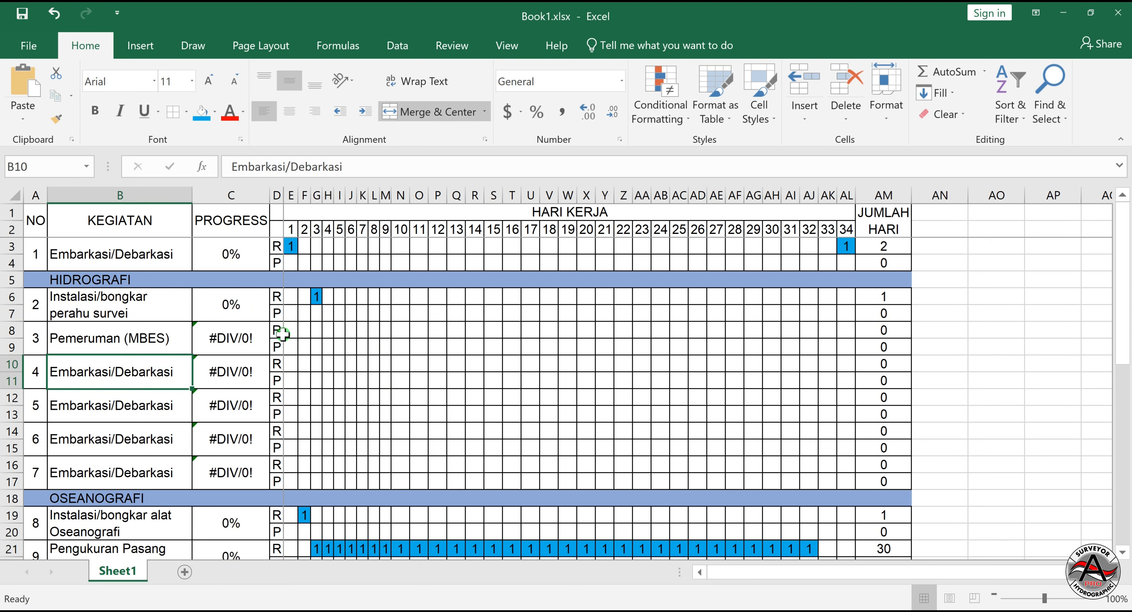
- Enter 1 under days 4 to 17 in activity 3's R row (H8:U8) with a blue fill
click(329, 331)
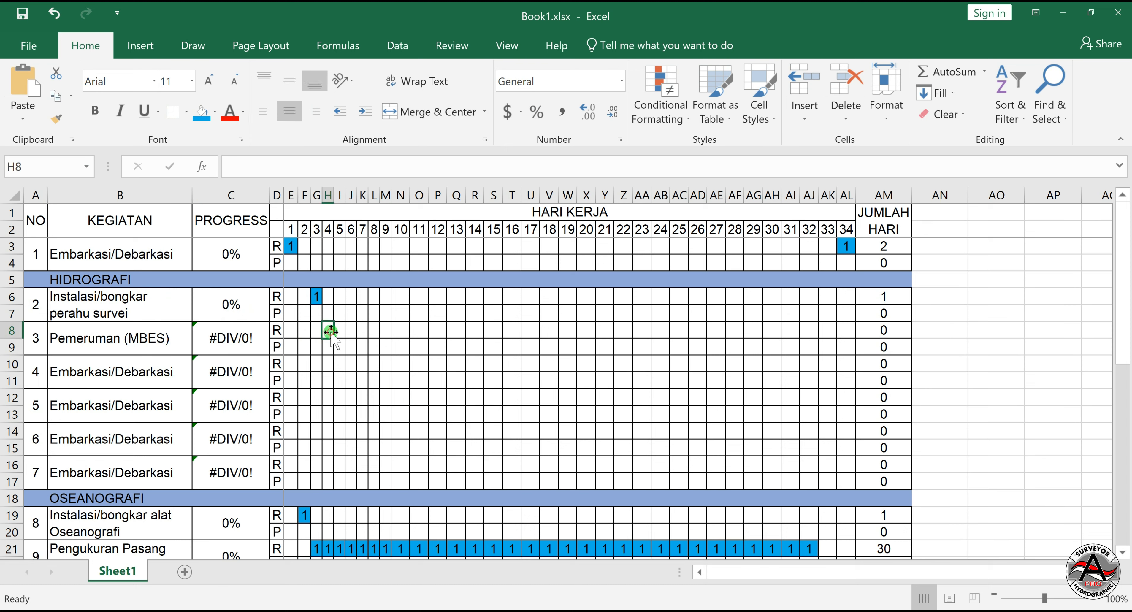
text(1)
key(ctrl+Return)
drag(334, 338, 538, 338)
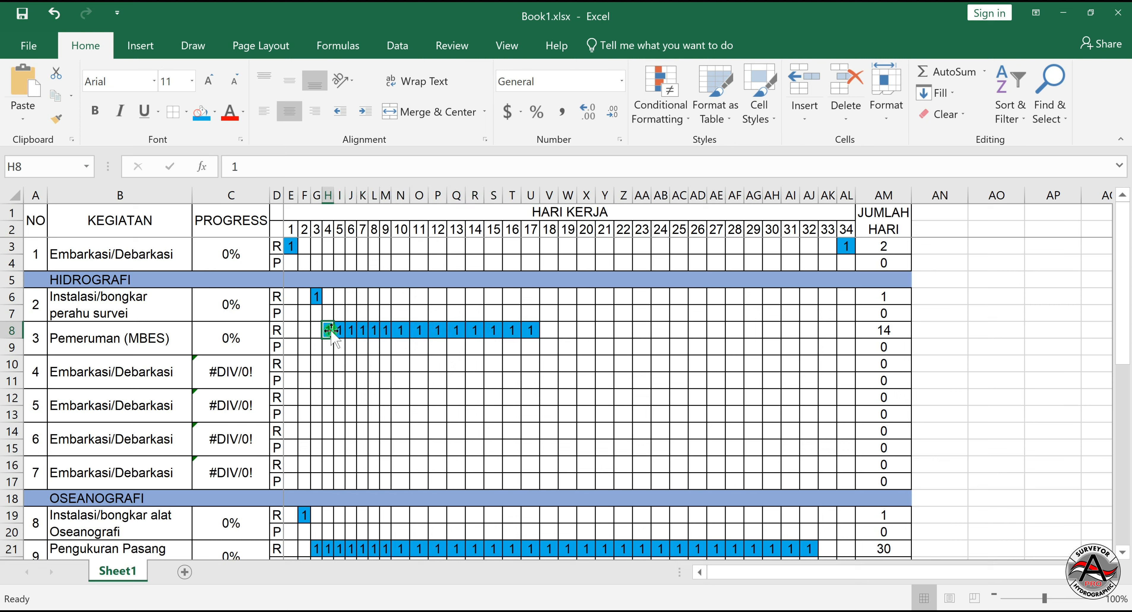
click(350, 347)
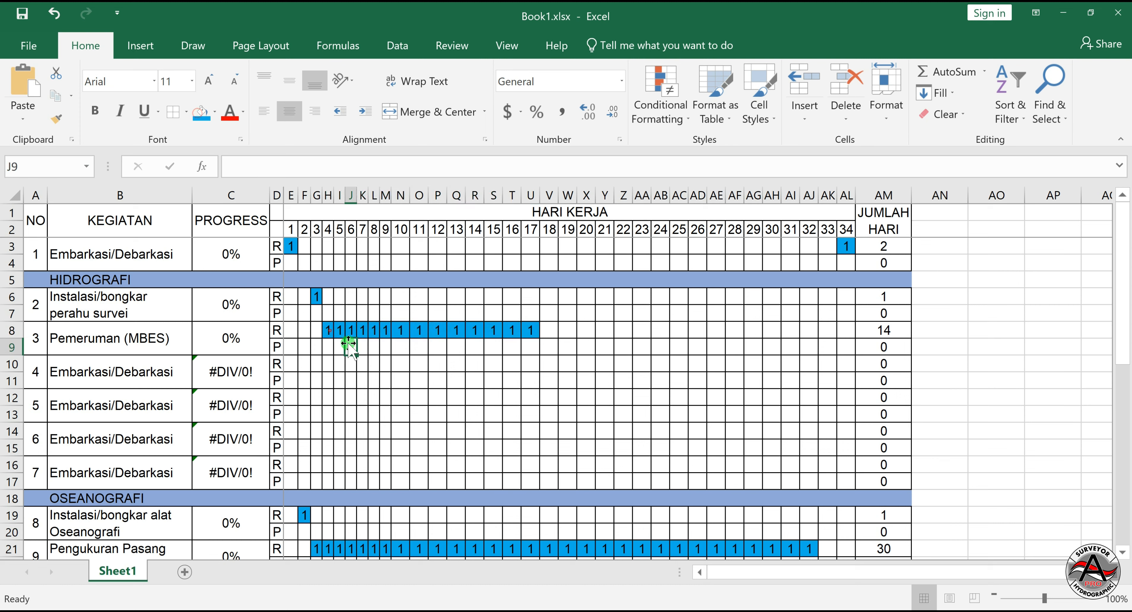
click(328, 331)
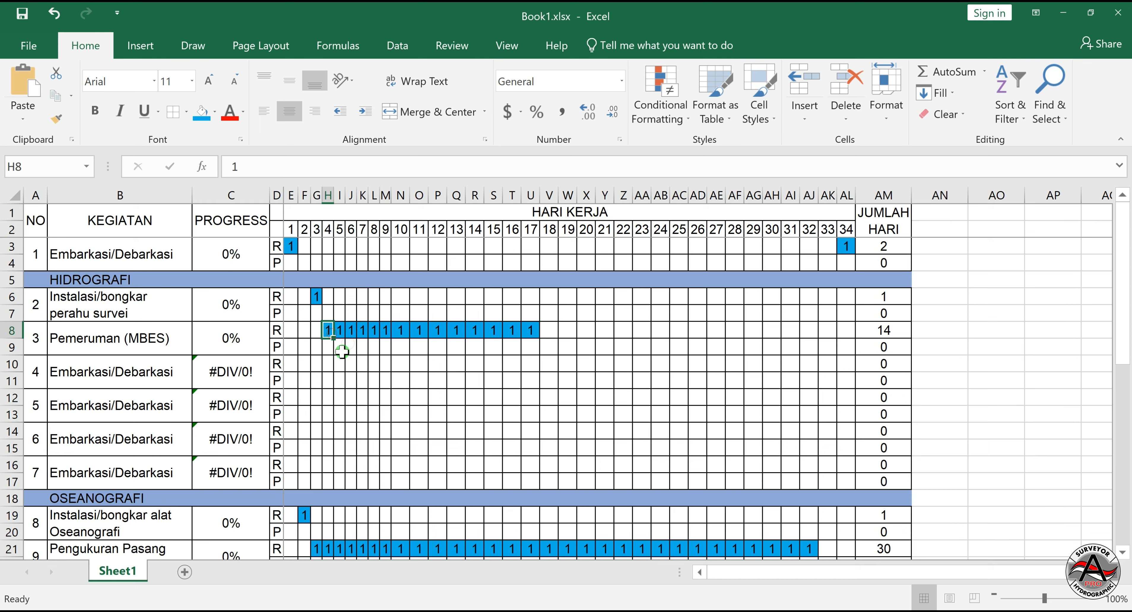
click(361, 368)
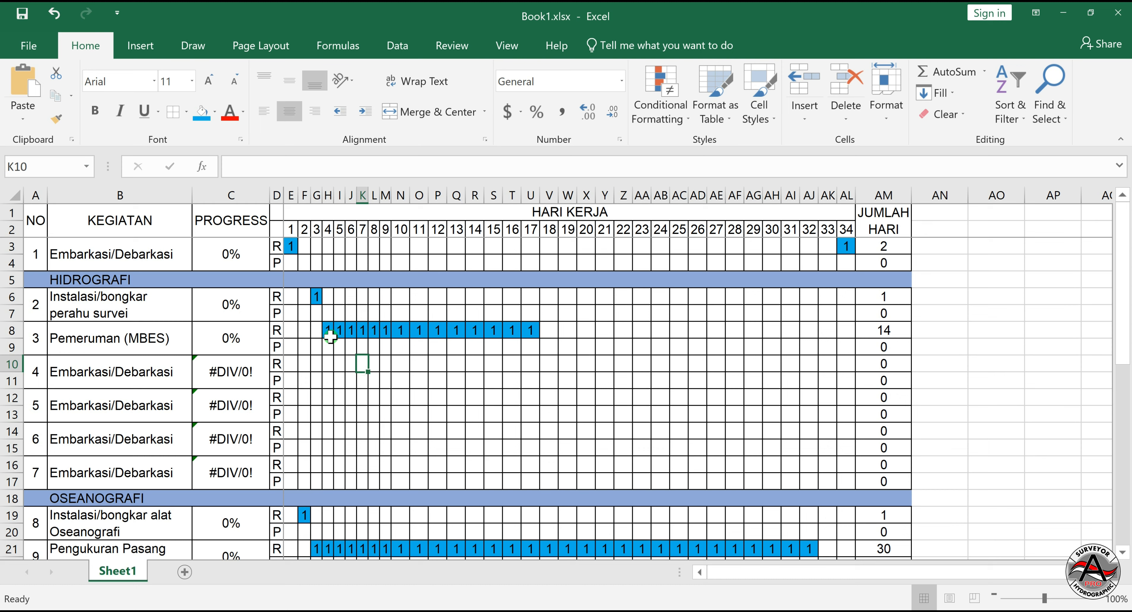
click(330, 334)
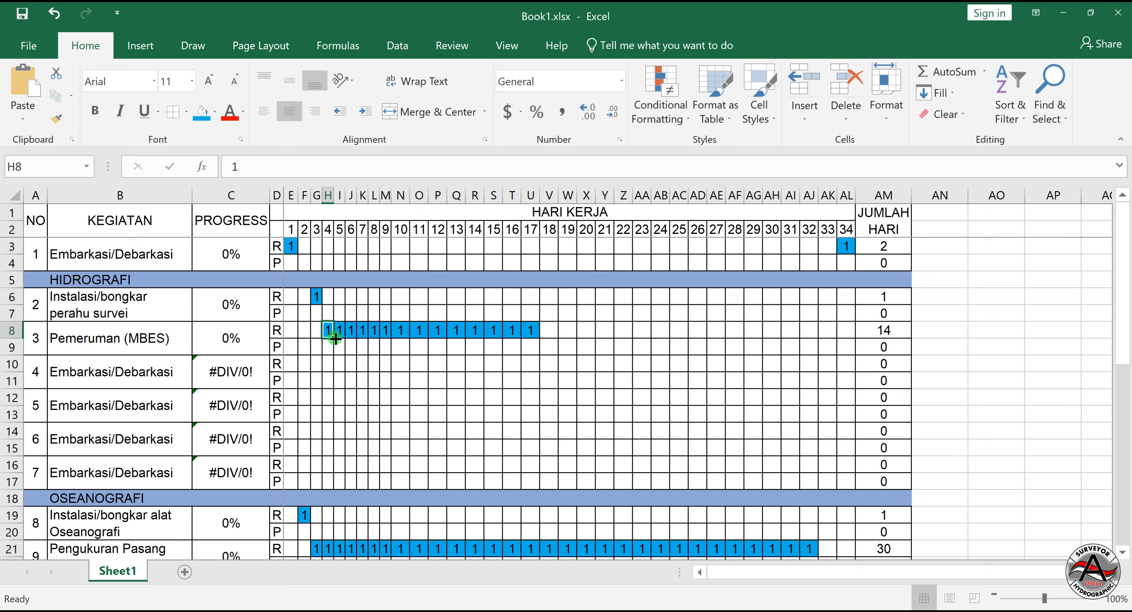
click(341, 347)
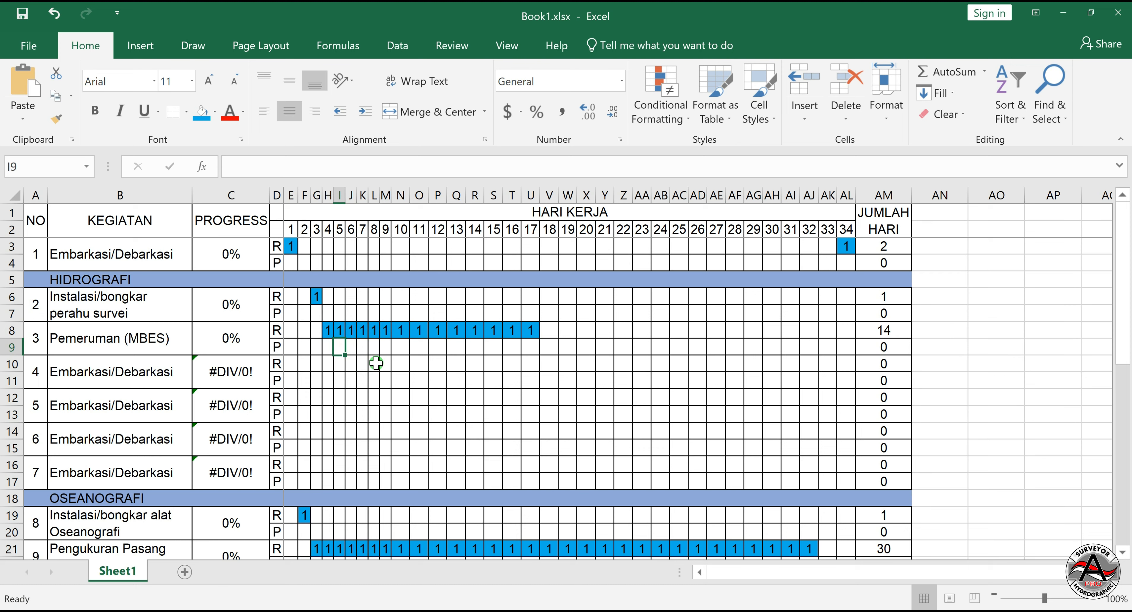
click(401, 377)
- Name activity 4 in cell B10 "Pemeruman (SBES)"
click(121, 382)
text(Pemeruman (SBES))
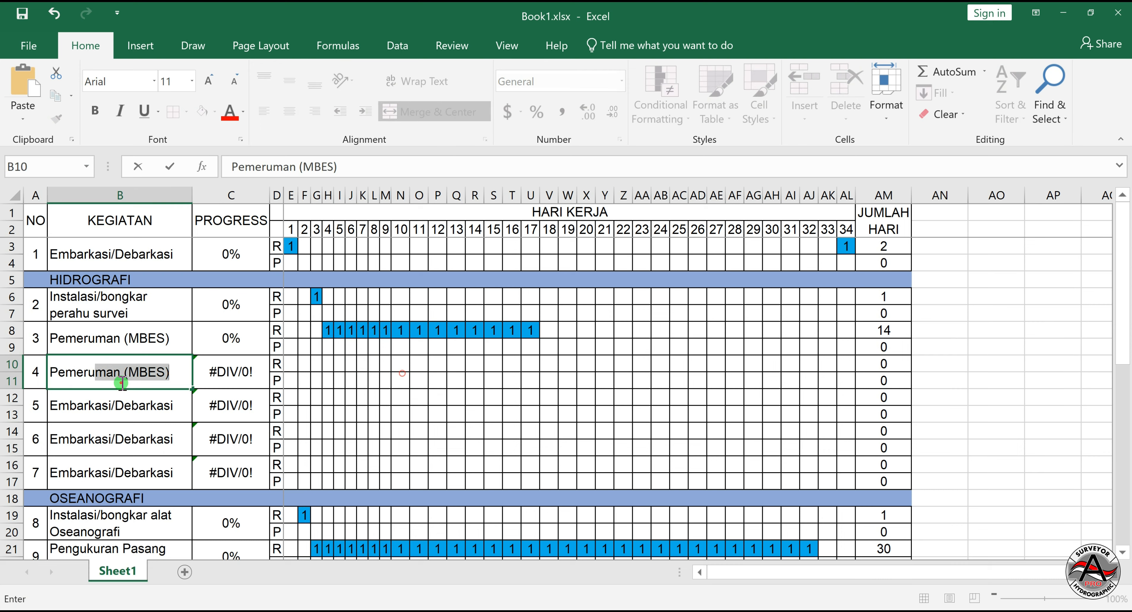
key(Return)
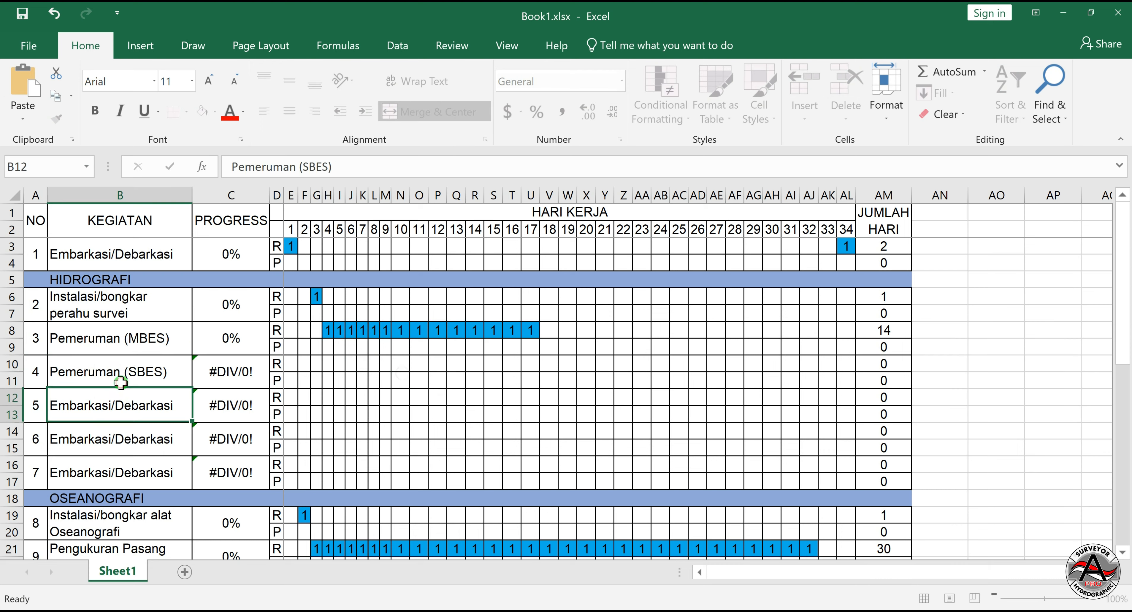
- Enter 1 under days 4 to 17 in activity 4's R row (H10:U10) with a blue fill
click(328, 364)
text(1)
key(Return)
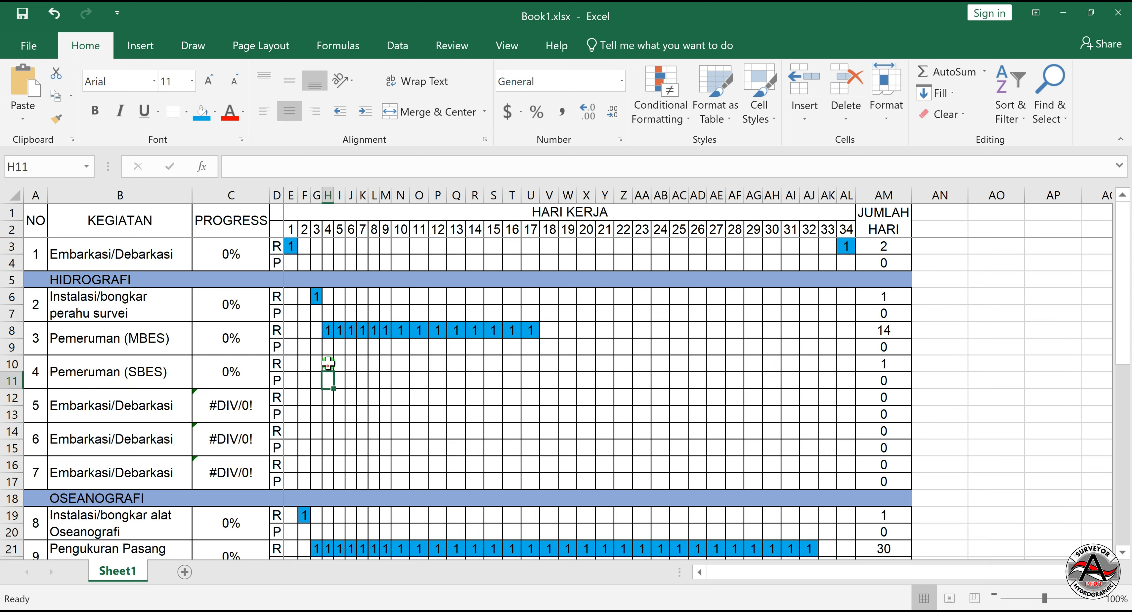
click(328, 364)
drag(333, 371, 541, 366)
click(674, 327)
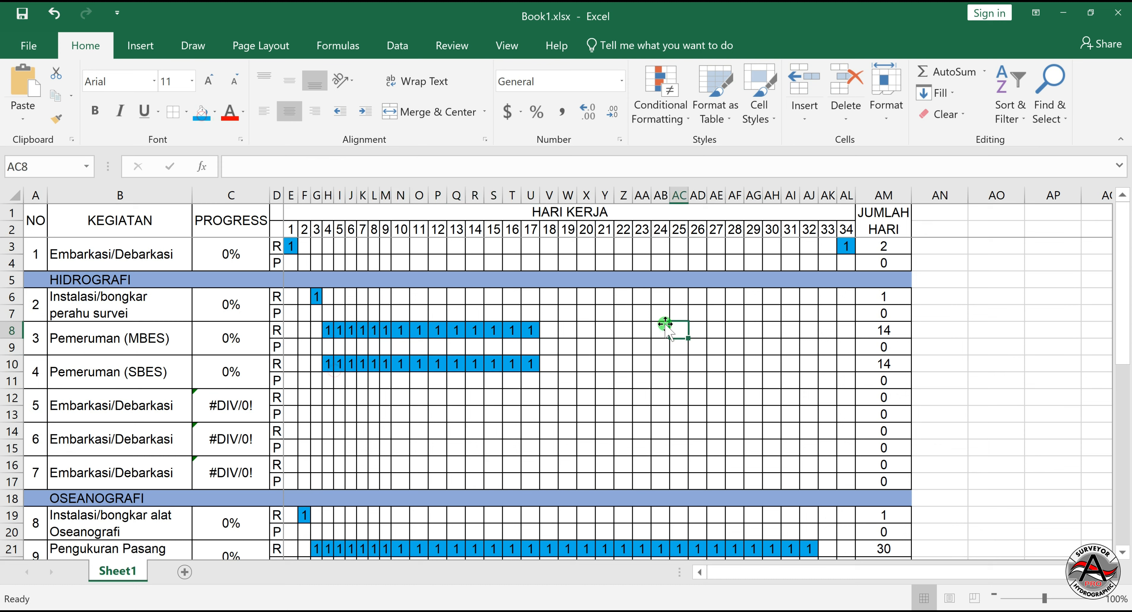
click(582, 332)
click(586, 352)
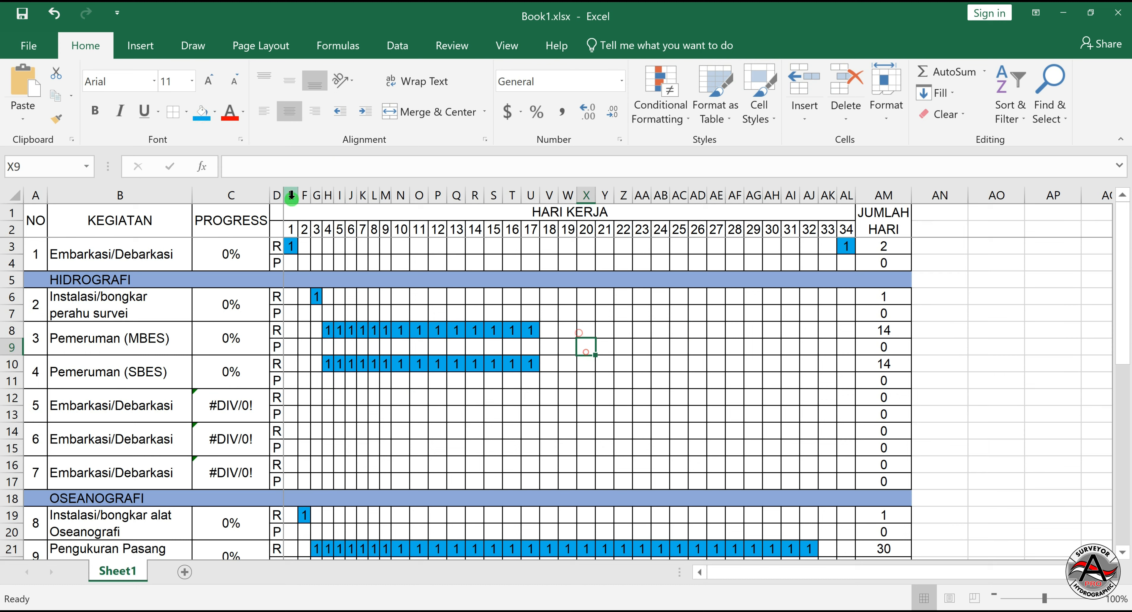
- Name activity 5 in cell B12 "SBP"
click(147, 411)
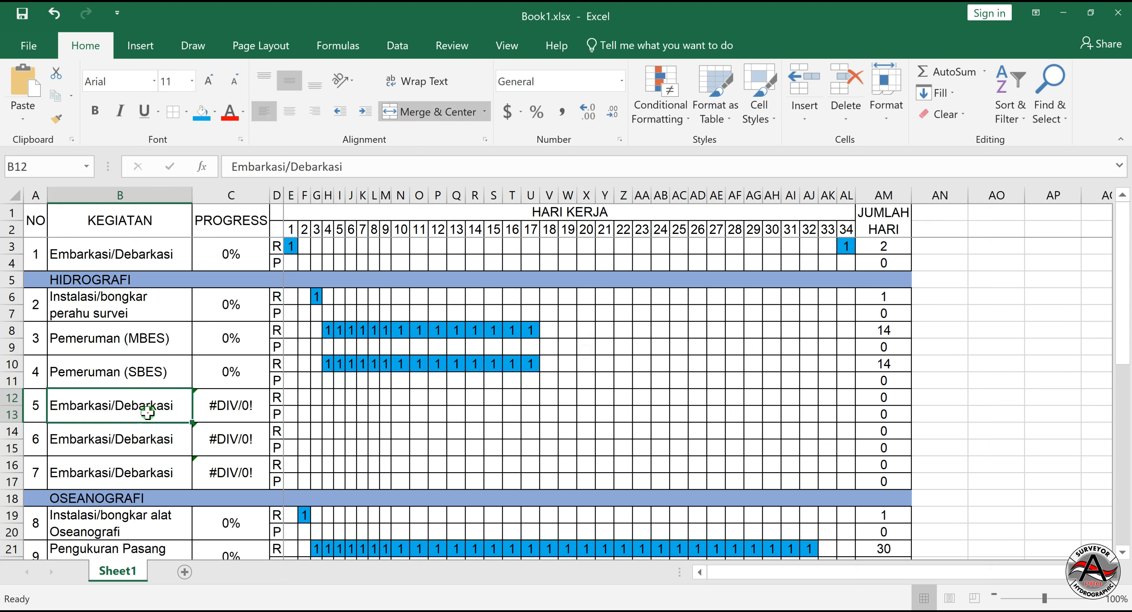
text(SBP)
key(Return)
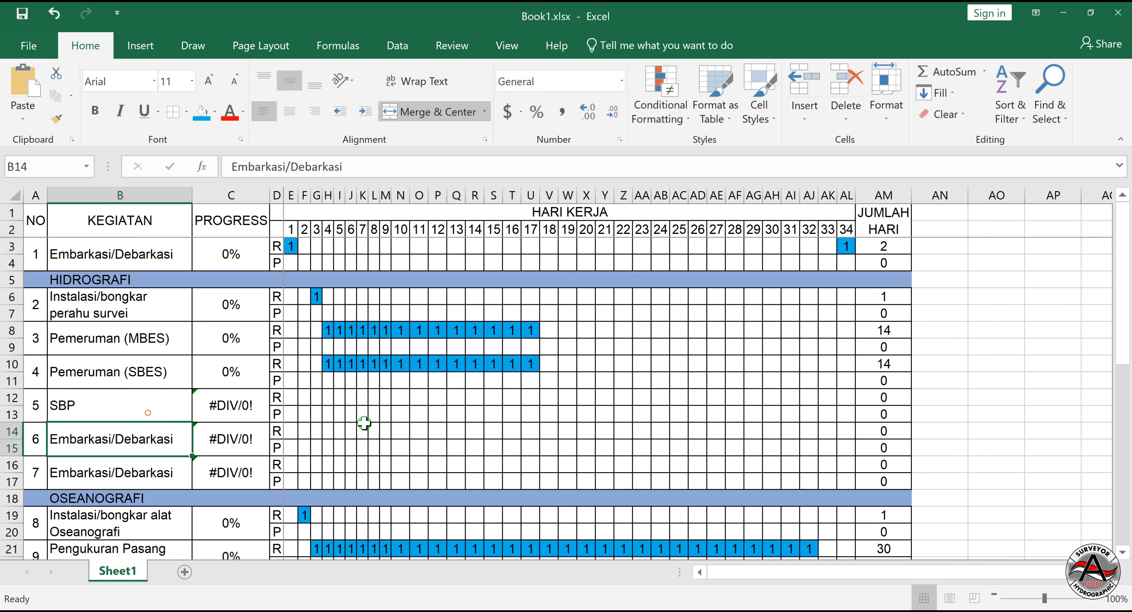
- Enter 1 under day 17 in activity 2's R row (cell U6) with a blue fill
click(531, 296)
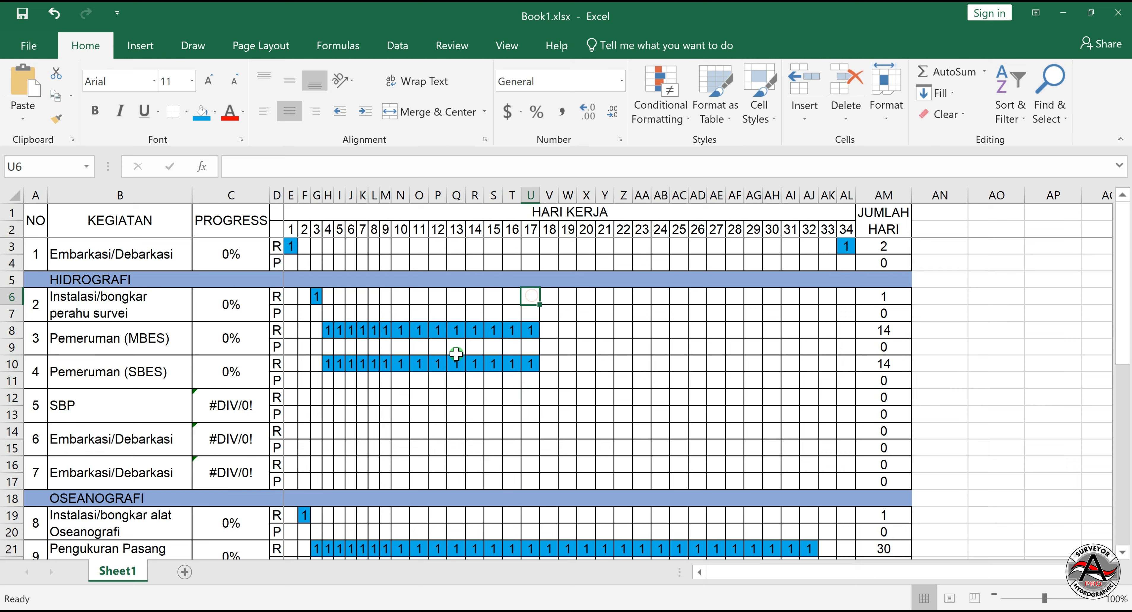
text(1)
key(Return)
click(531, 296)
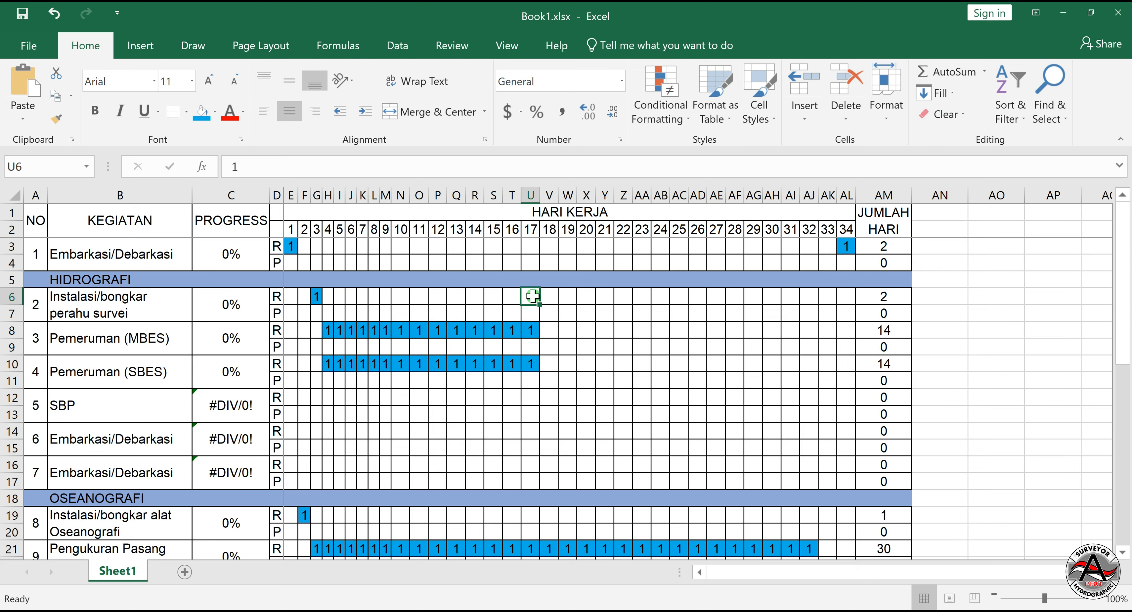
click(202, 111)
- Enter 1 under days 18 to 31 in activity 5's R row (V12:AI12) with a blue fill
click(547, 395)
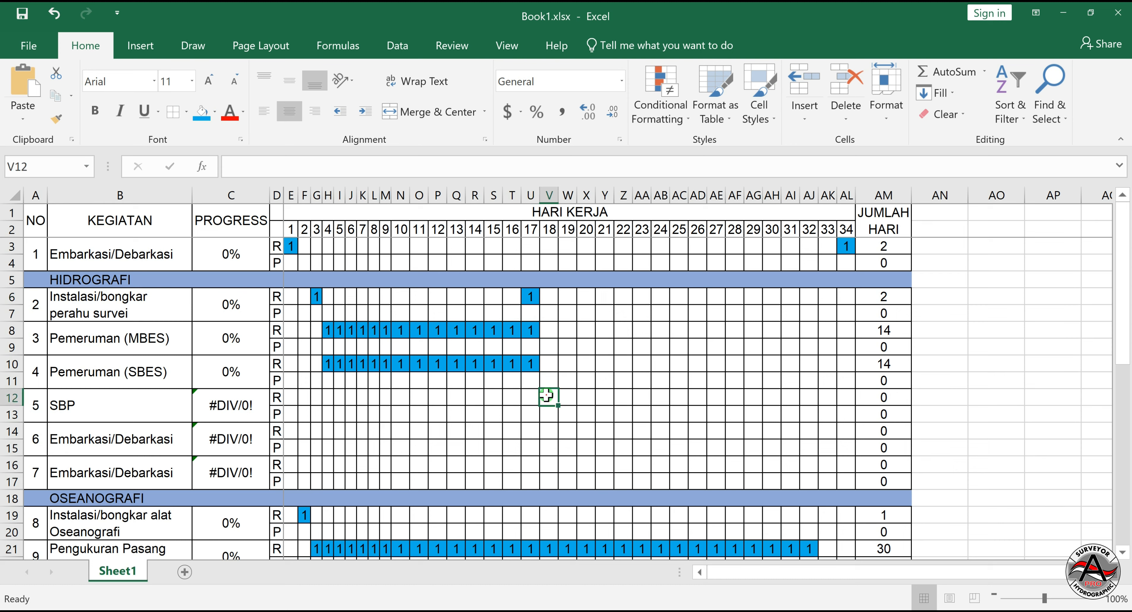
text(1)
key(Return)
click(548, 395)
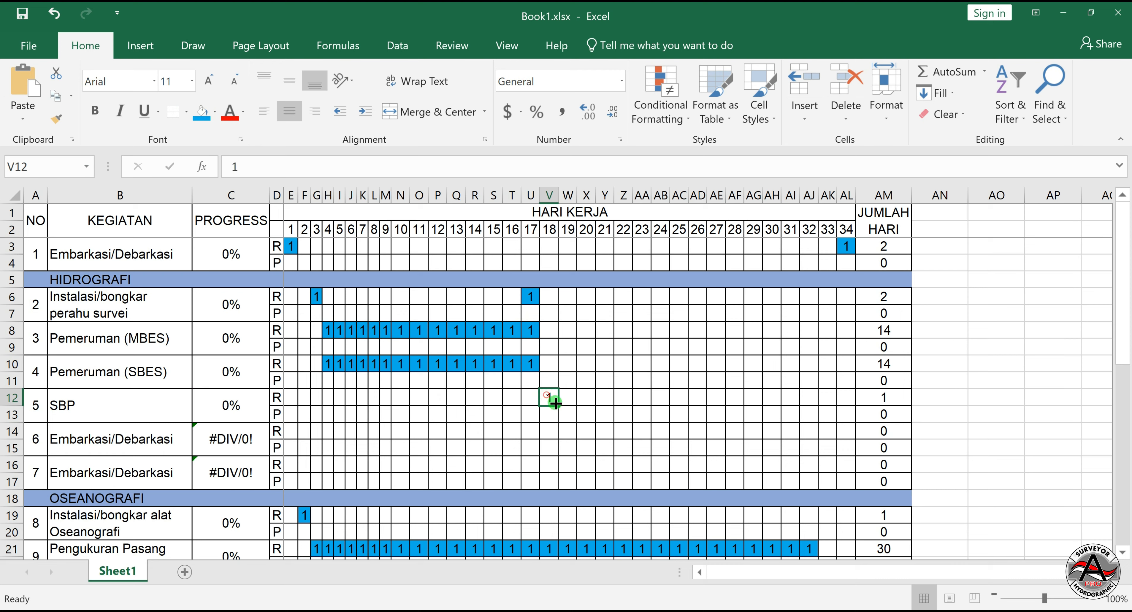
drag(557, 405, 799, 408)
click(202, 111)
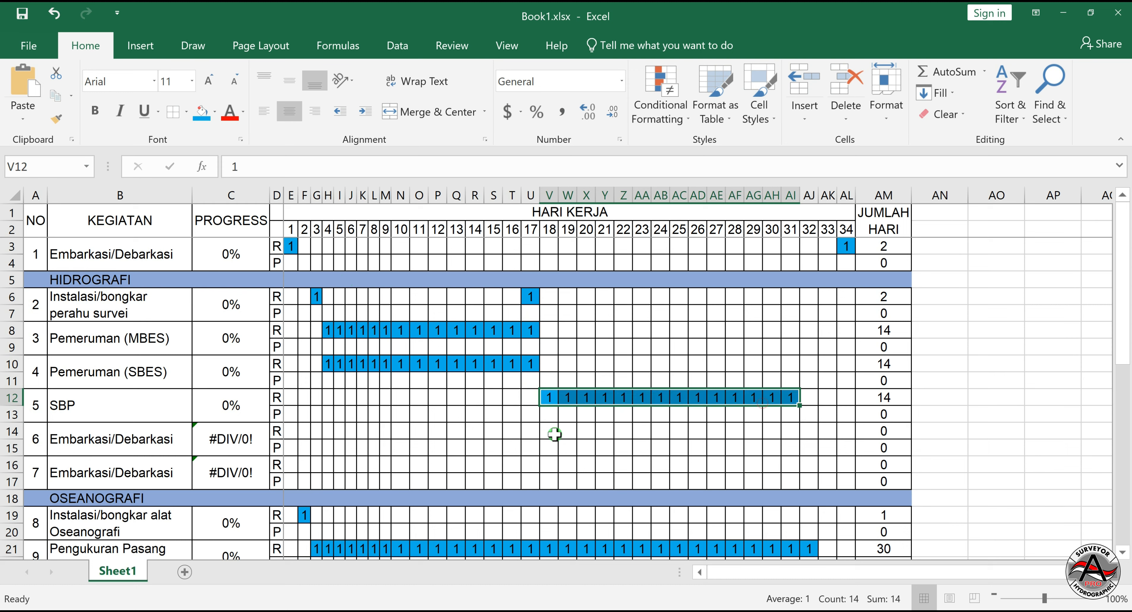
- Name activity 6 in cell B14 "Magnetometer"
click(152, 446)
text(Magnetomet)
key(BackSpace)
text(ometer)
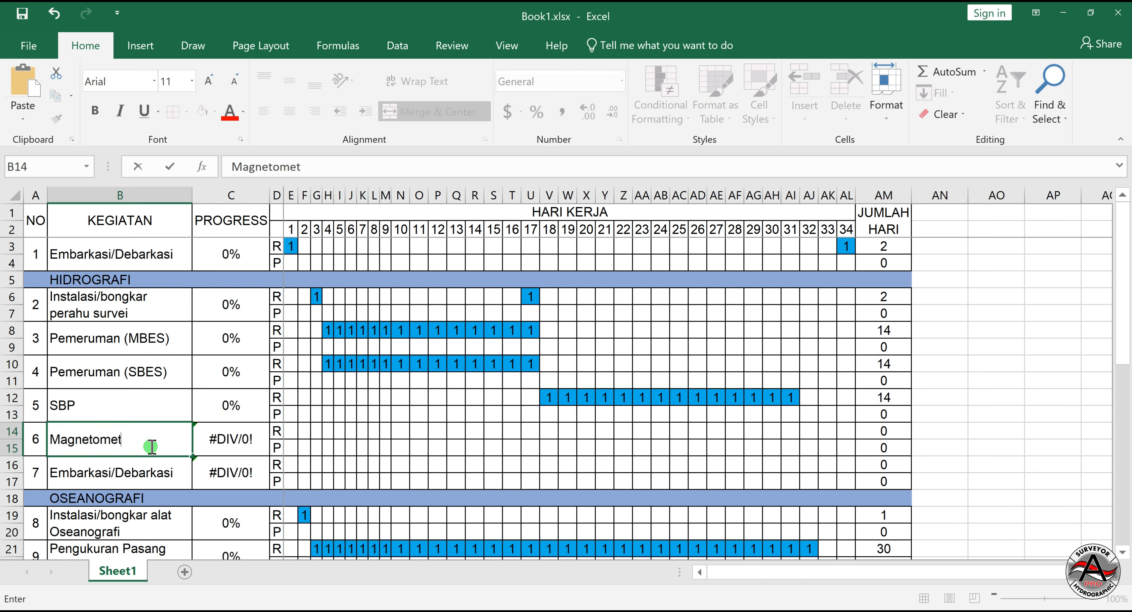
key(Return)
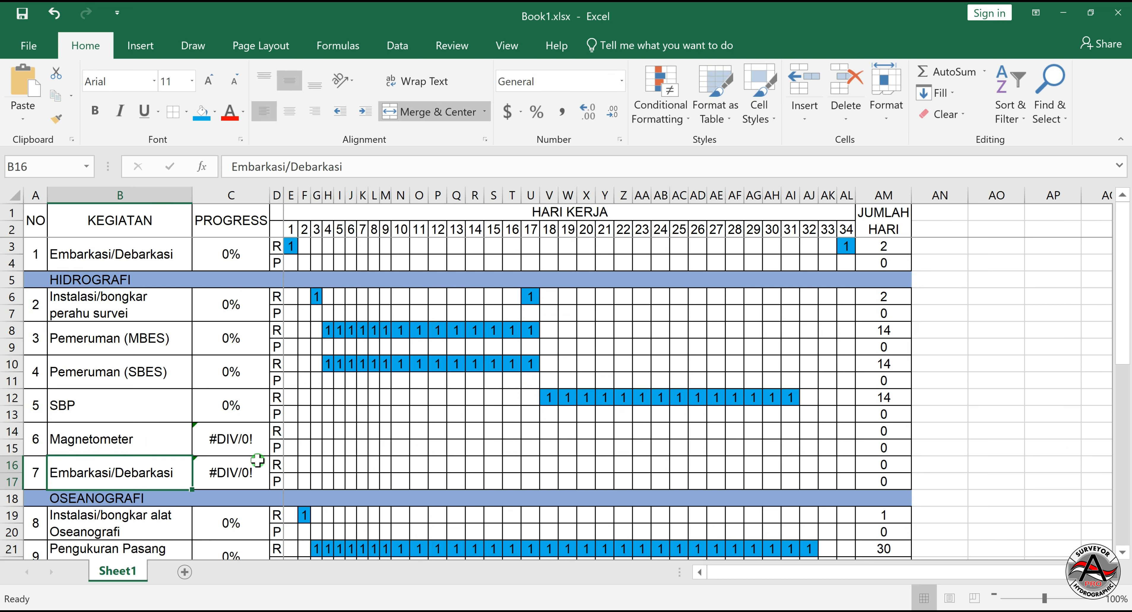
- Enter 1 under days 18 to 31 in activity 6's R row (V14:AI14) with a blue fill
click(552, 447)
click(551, 433)
text(1)
key(Return)
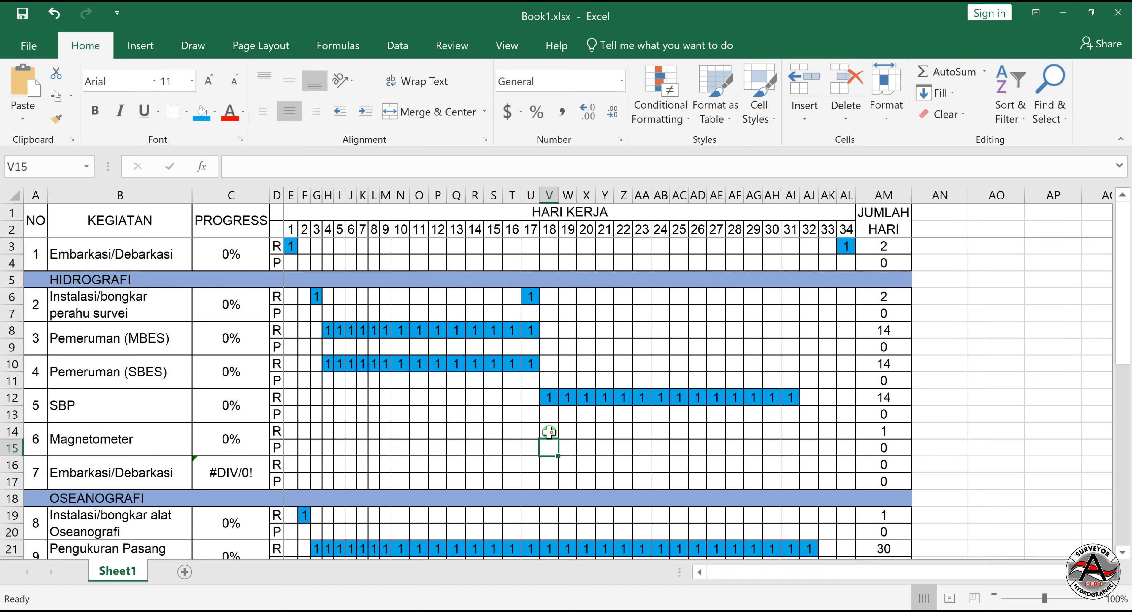
click(549, 432)
drag(557, 439, 793, 440)
click(199, 106)
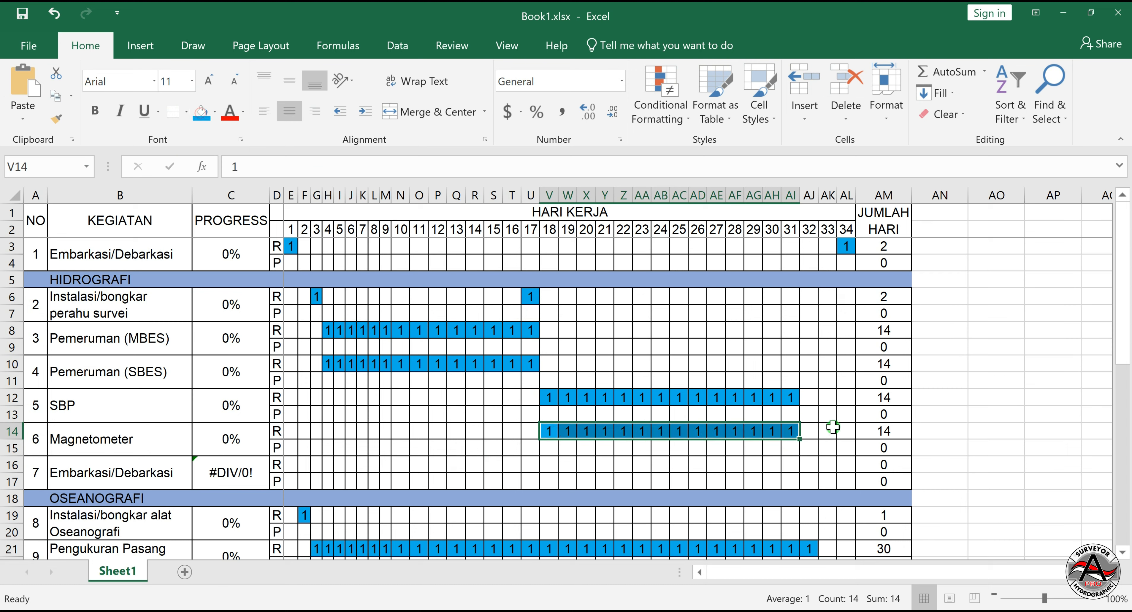
- Name activity 7 in cell B16 "Pengukuran geodetik"
click(131, 473)
text(Pe)
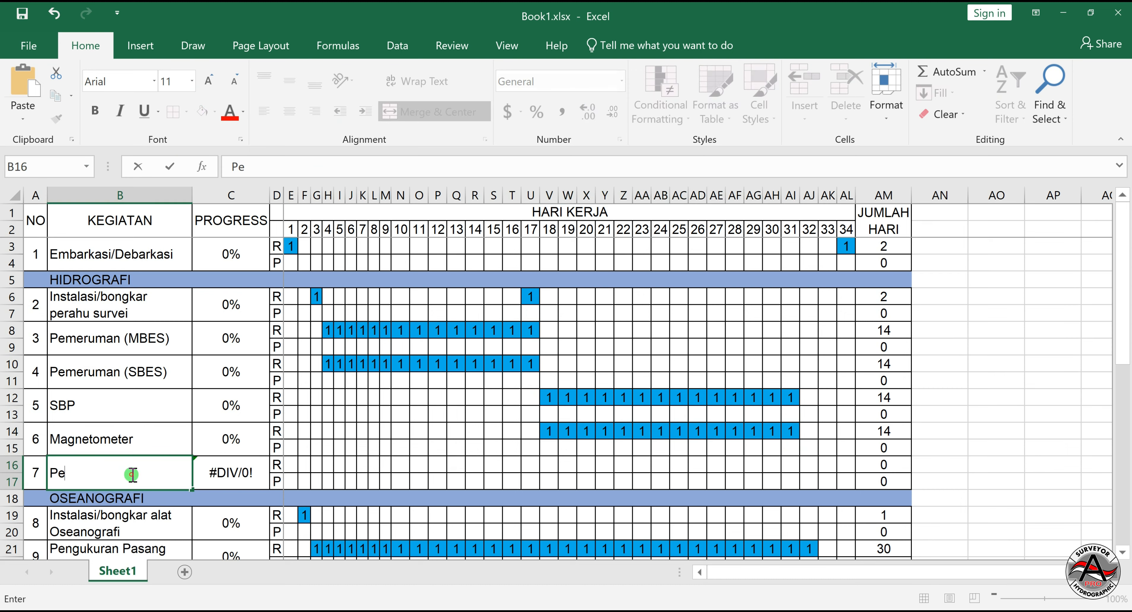
text(ngukuran geodetik)
key(Return)
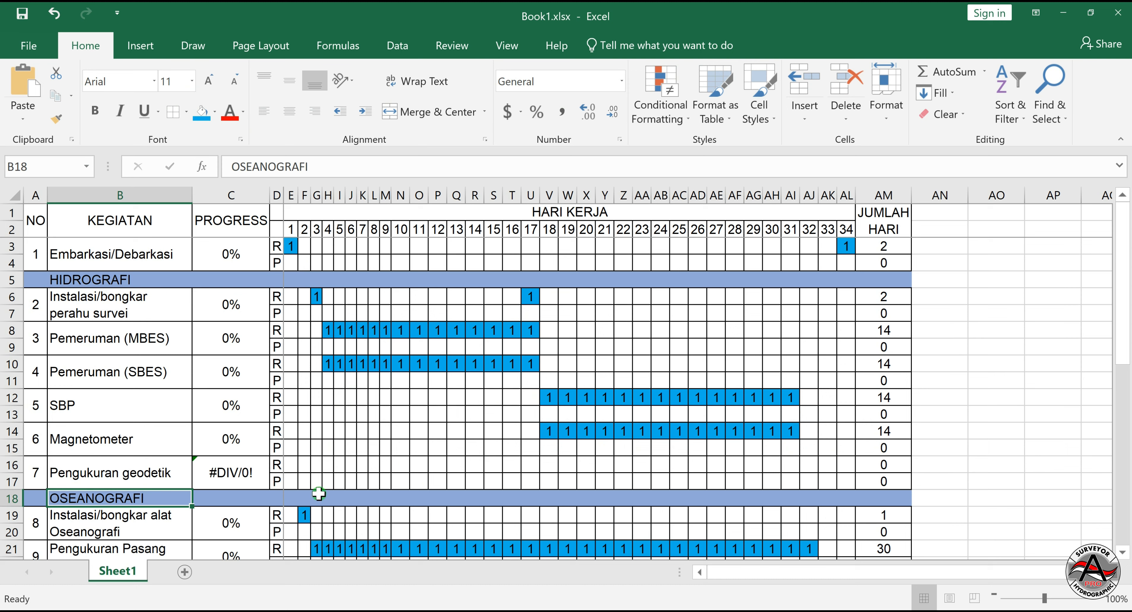
- Enter 1 under day 3 in activity 7's R row (cell G16) with a blue fill
click(318, 482)
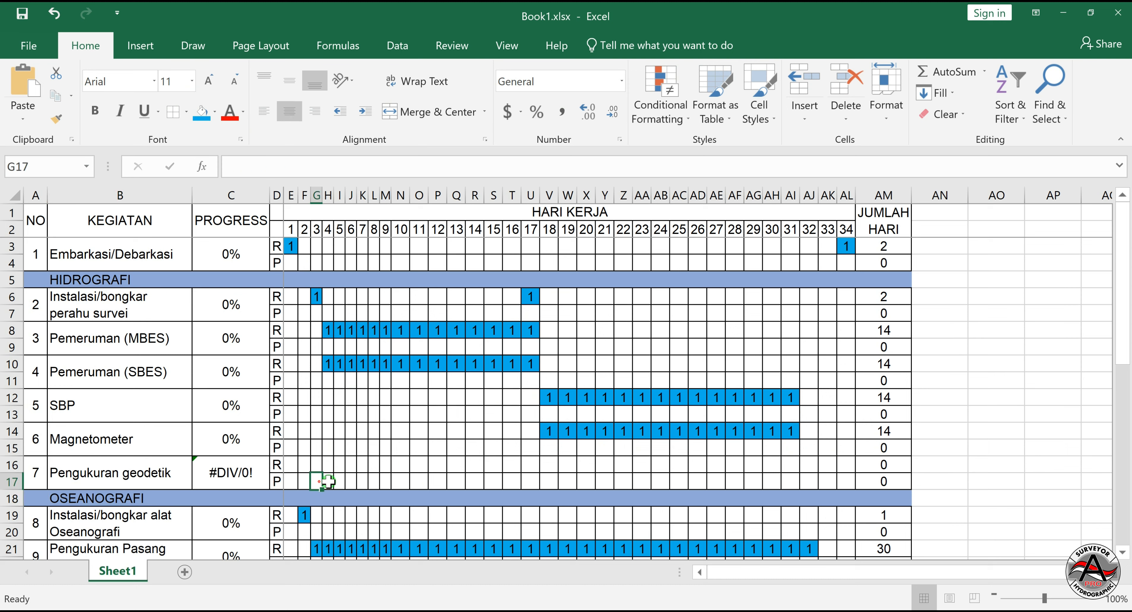
click(324, 480)
click(317, 482)
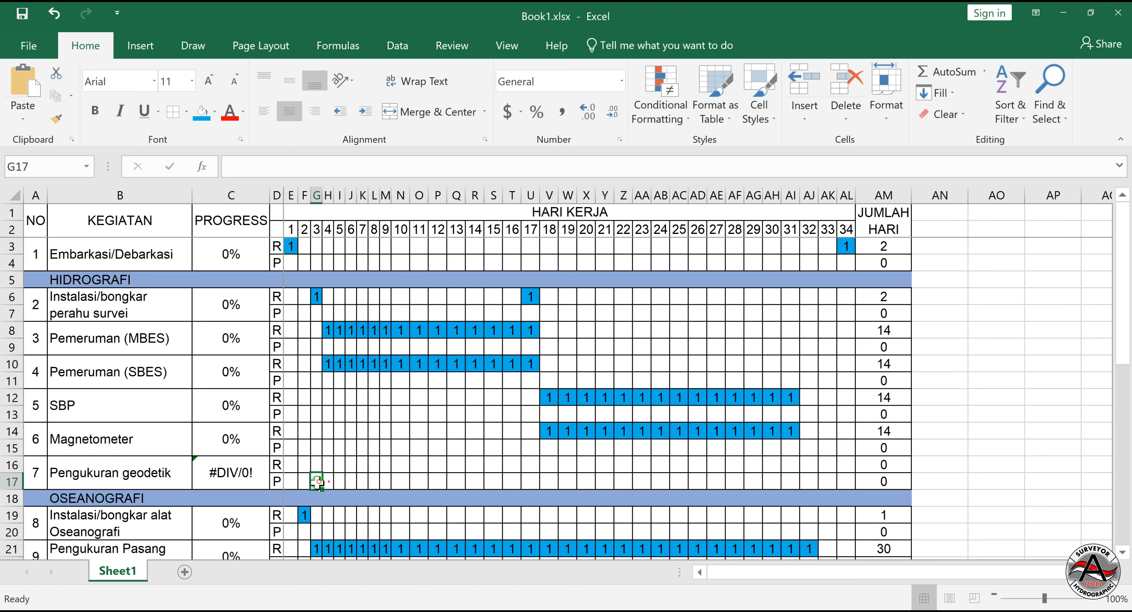
click(315, 464)
text(1)
key(Return)
click(316, 462)
click(203, 115)
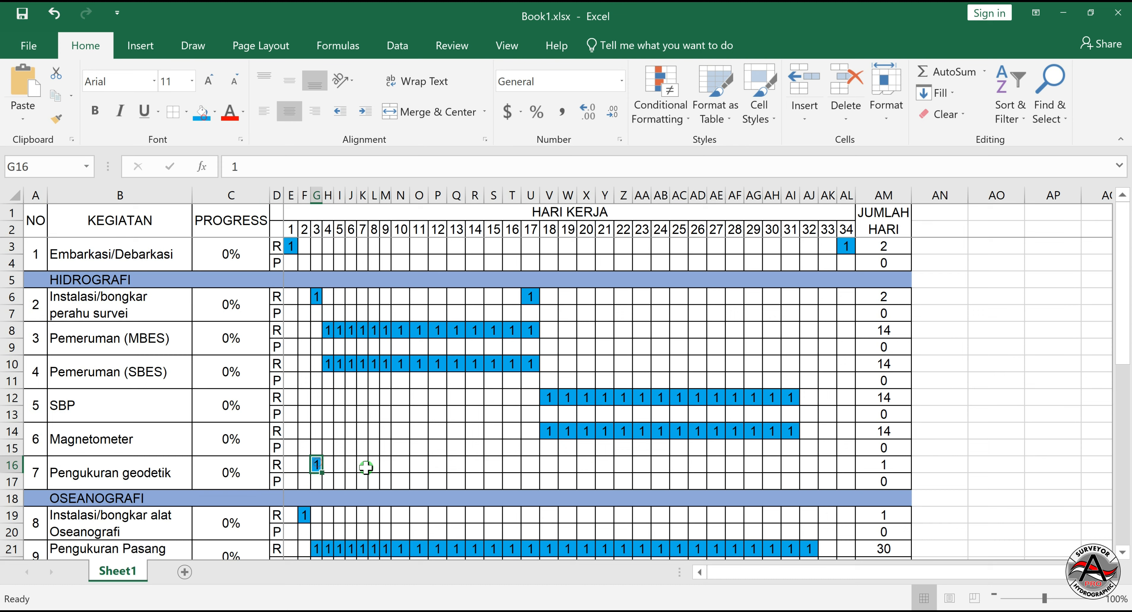
- Enter 1 under day 23 in activity 7's R row (cell AA16) with a blue fill
click(476, 462)
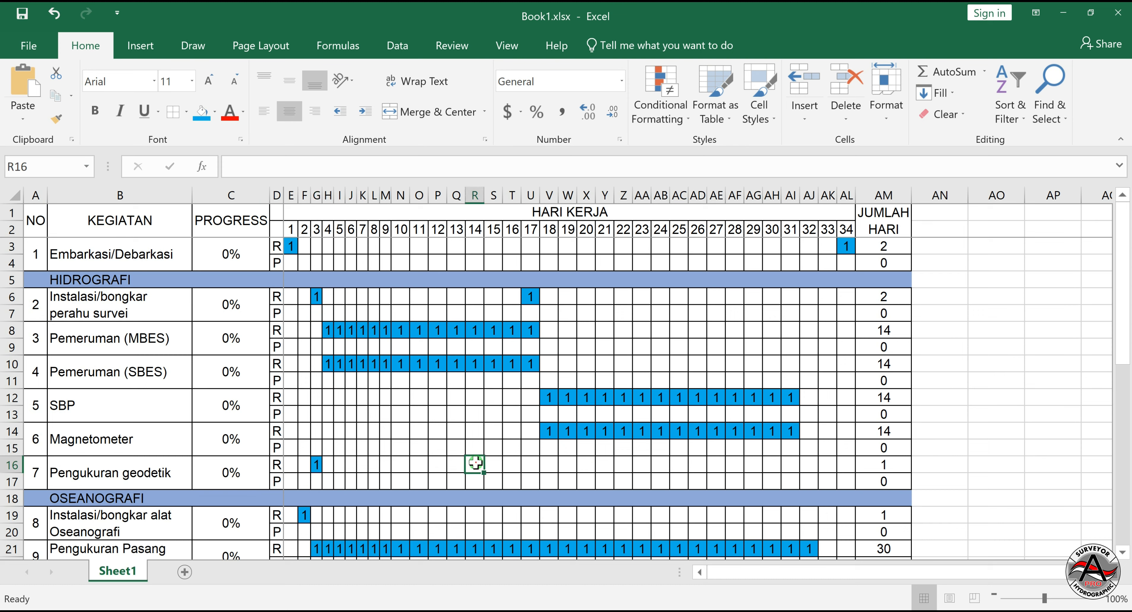
click(644, 464)
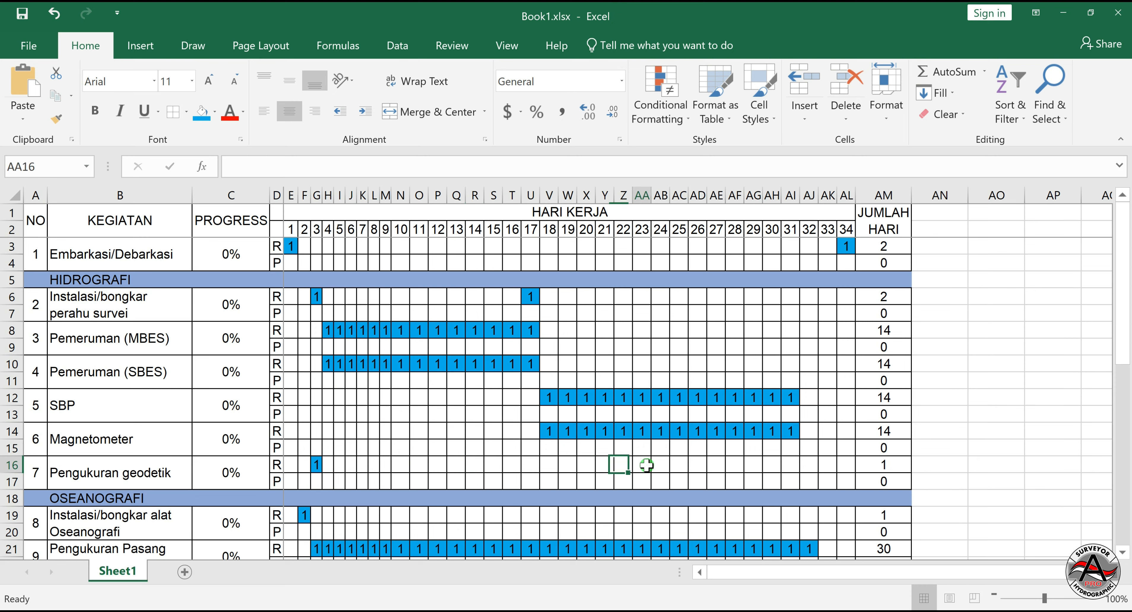
text(1)
key(Return)
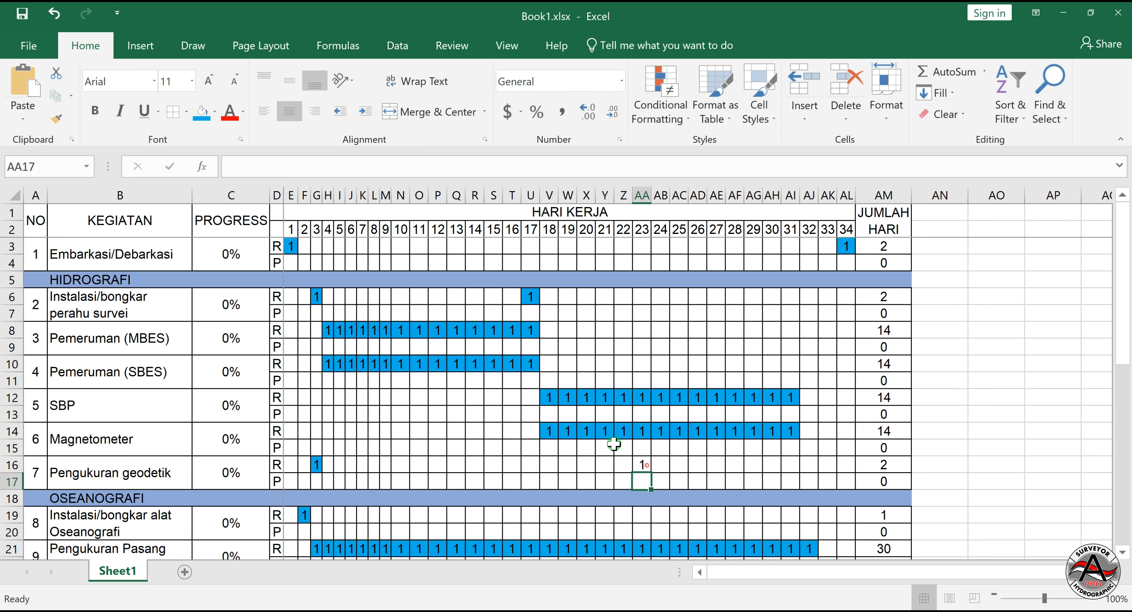
click(645, 464)
click(1019, 386)
- Label the two rows below the last activity "Perencanaan (%)" in B41 and "Pelaksanaan (%)" in B42
scroll(1019, 386, down, 3)
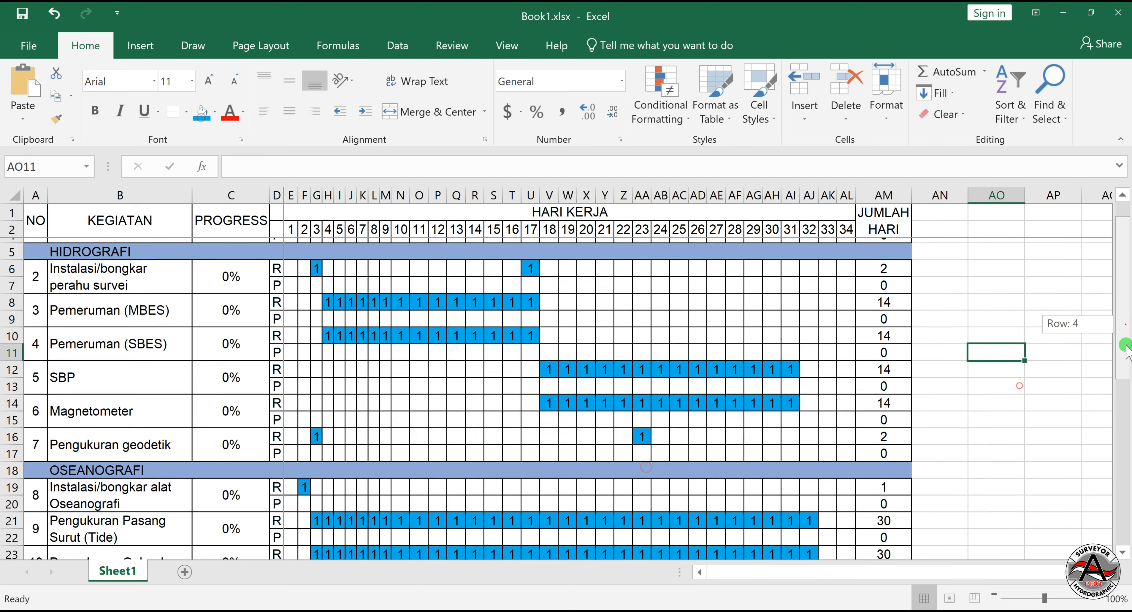
drag(1126, 423, 1125, 472)
drag(1124, 325, 1121, 407)
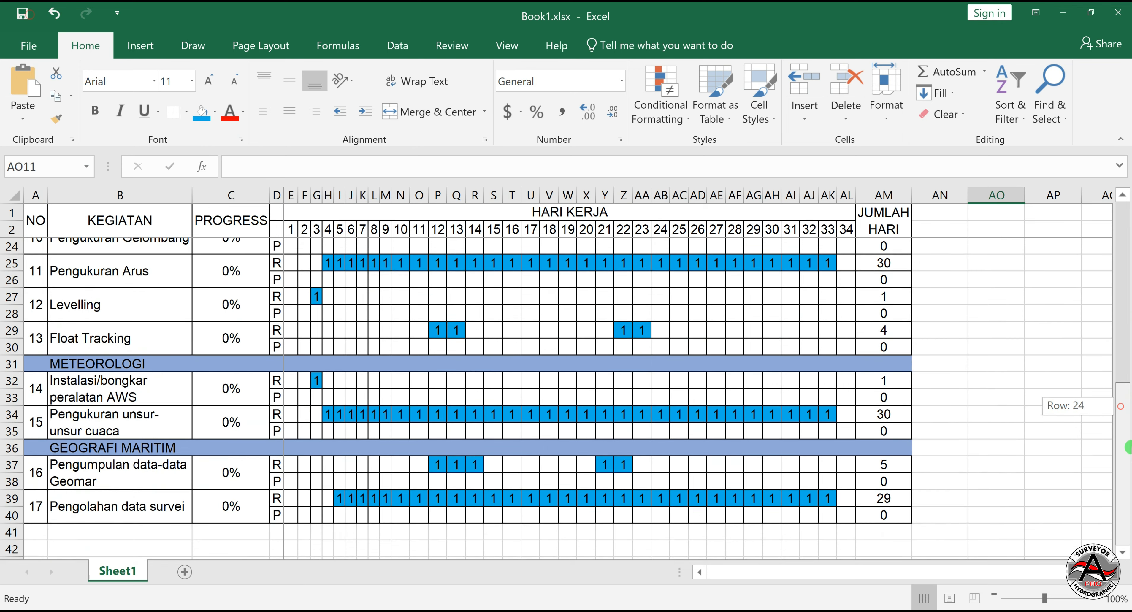
mouse_move(1127, 447)
mouse_down()
mouse_move(1125, 202)
mouse_move(1127, 485)
mouse_up()
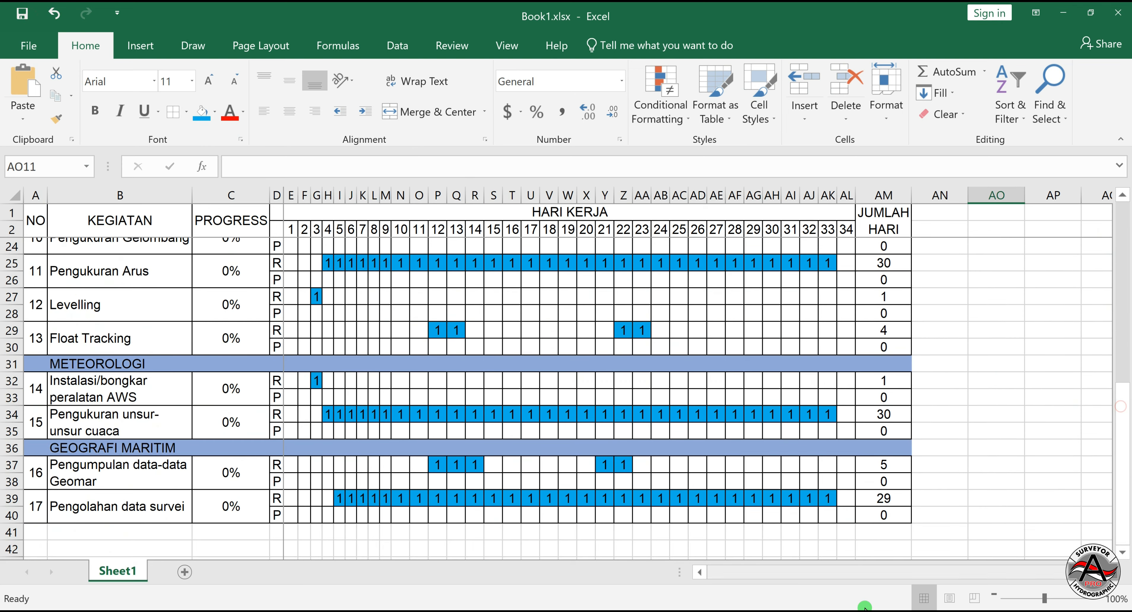
click(110, 531)
text(Perencanaa)
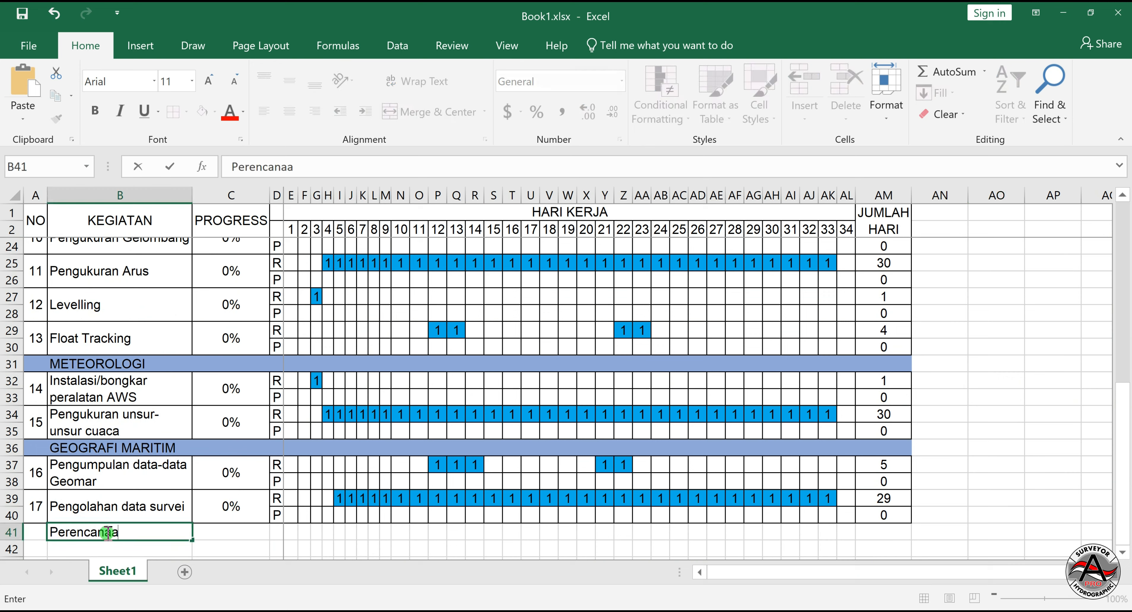
text(n (%))
key(Return)
text(Pelaksanaan)
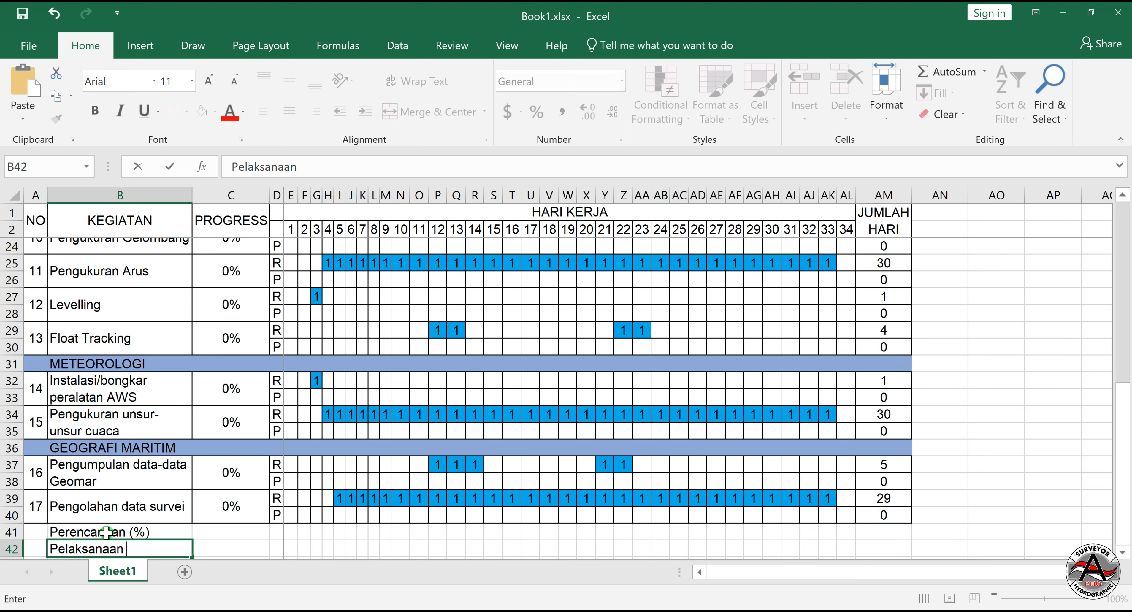
text( (%))
key(Return)
- Sum the JUMLAH HARI values of all 17 activities' R rows, AM3 through AM39, in the Perencanaan cell AM41
click(876, 515)
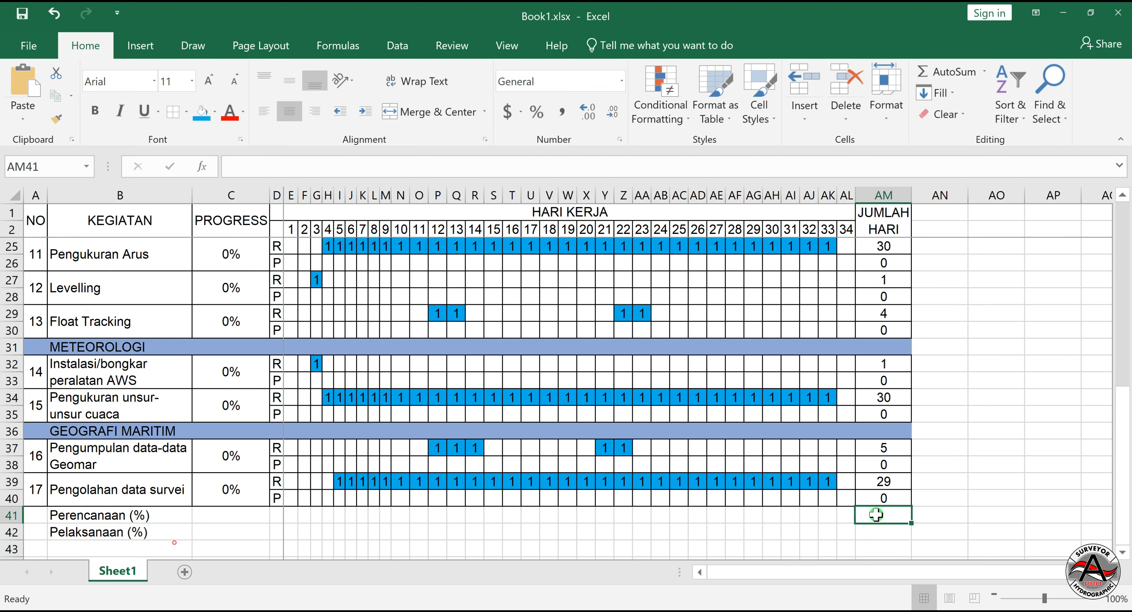
text(=sum()
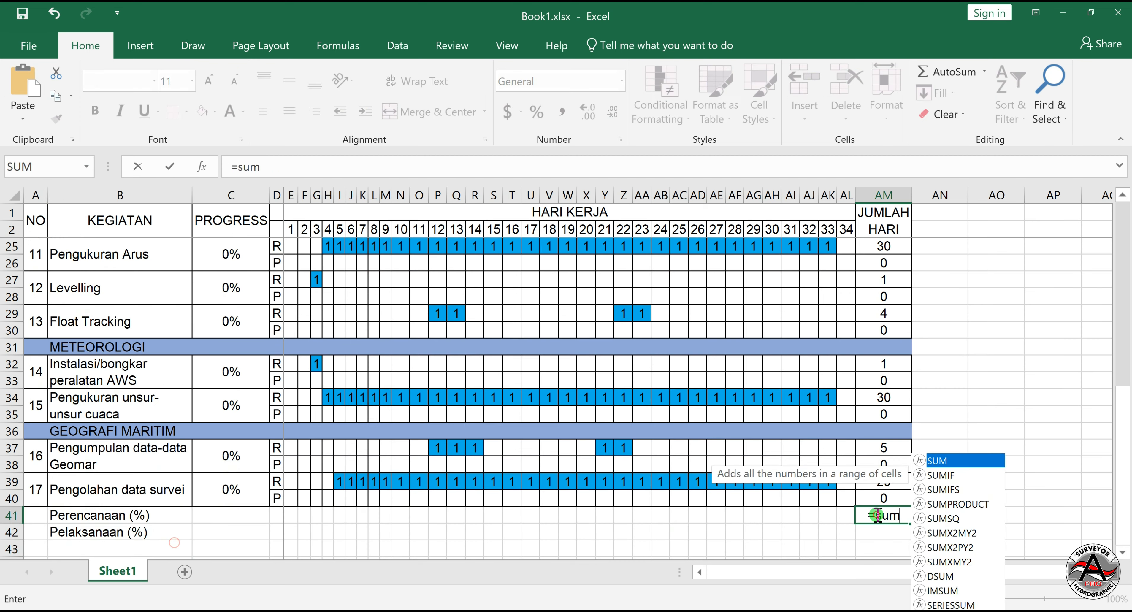
drag(1122, 461, 1116, 251)
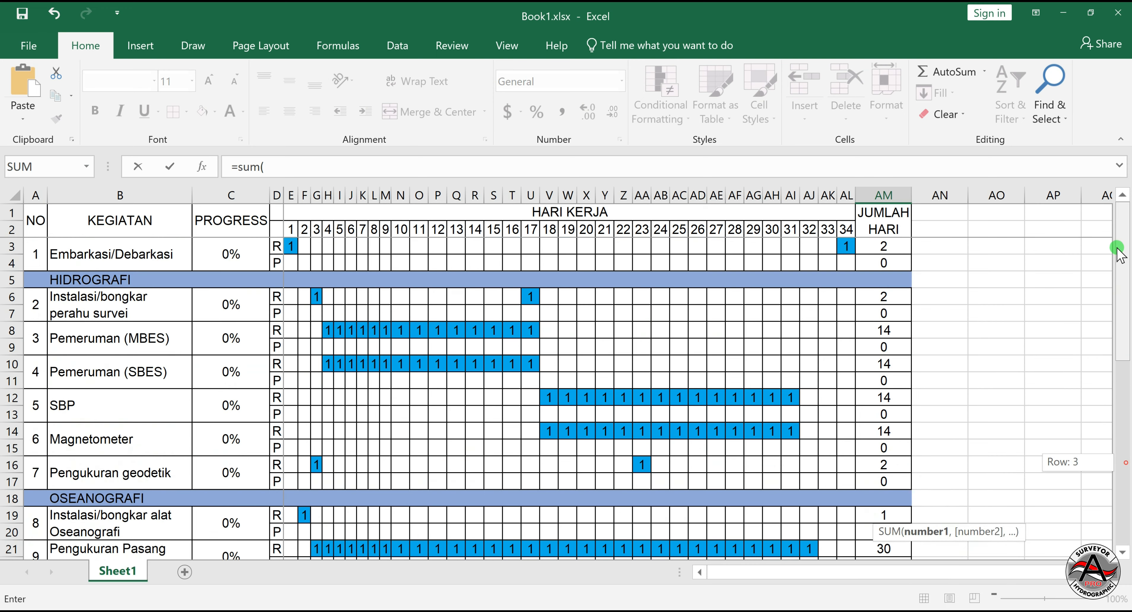
click(892, 247)
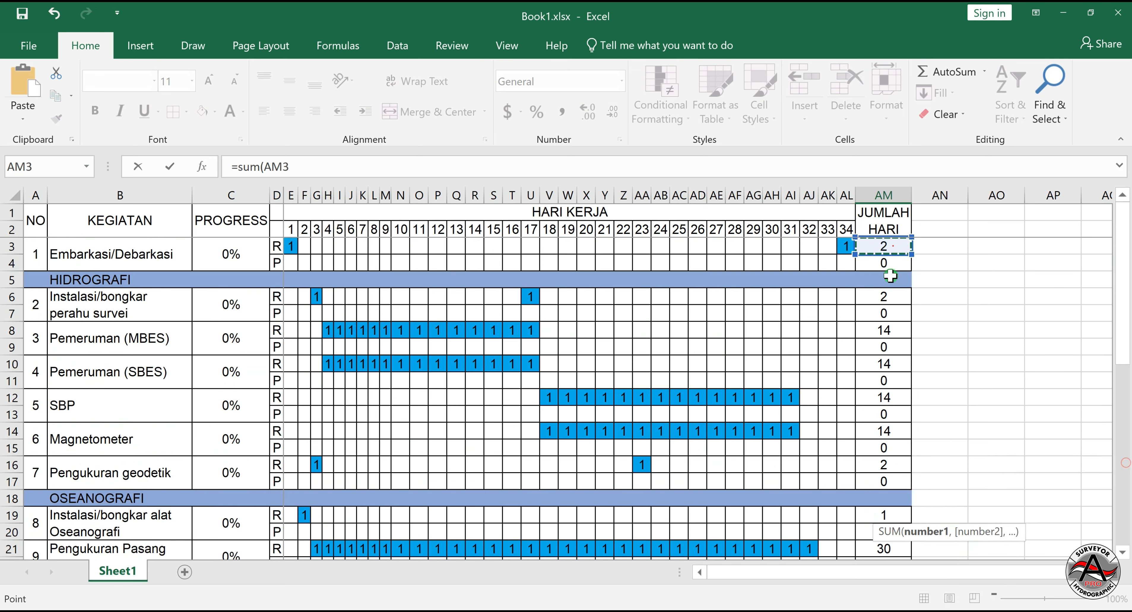
ctrl+click(885, 297)
ctrl+click(885, 329)
ctrl+click(888, 363)
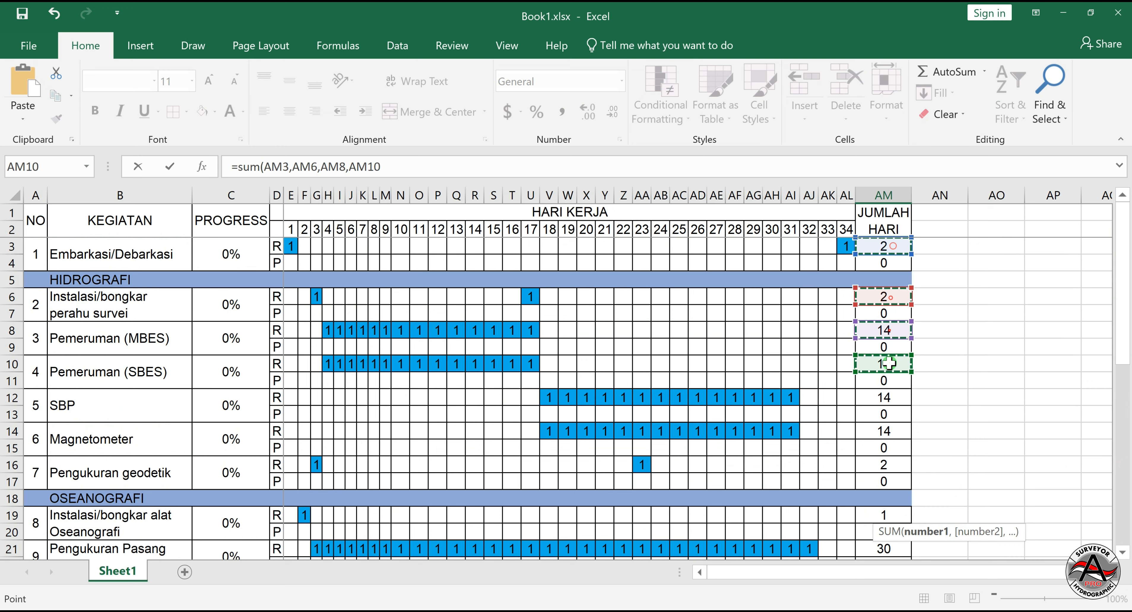
ctrl+click(887, 397)
ctrl+click(888, 431)
ctrl+click(892, 465)
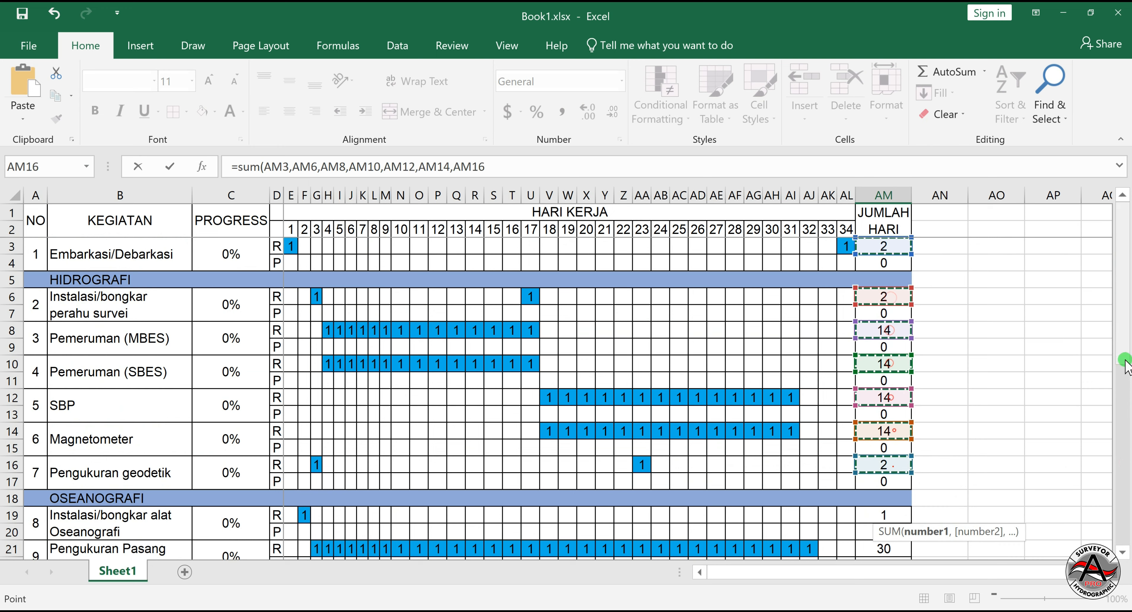
drag(1128, 357, 1127, 442)
ctrl+click(891, 347)
ctrl+click(894, 380)
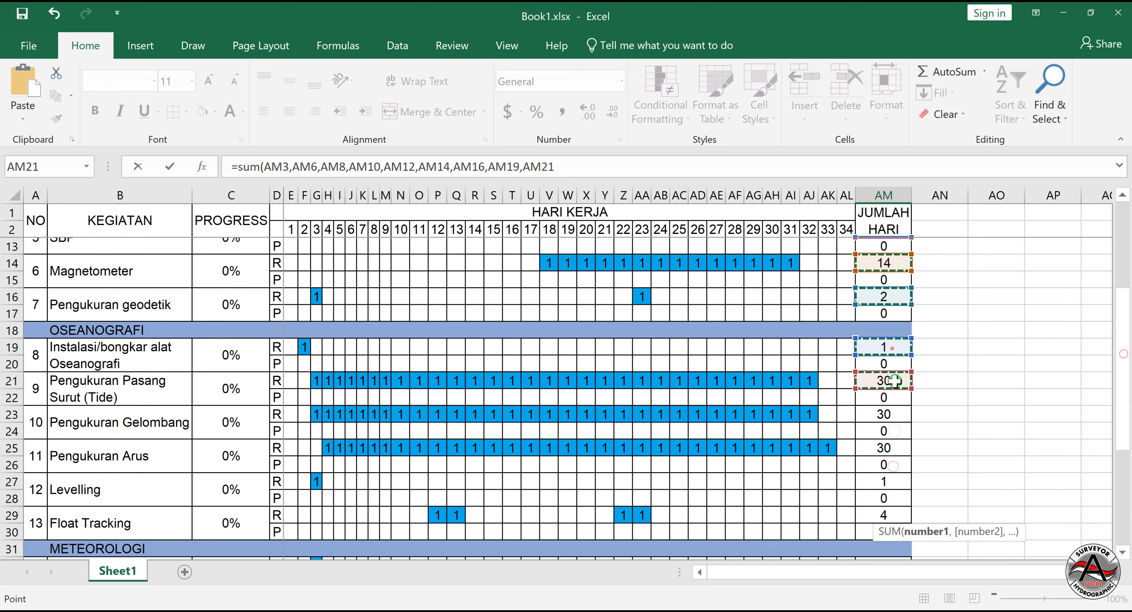
ctrl+click(894, 414)
ctrl+click(895, 447)
ctrl+click(893, 481)
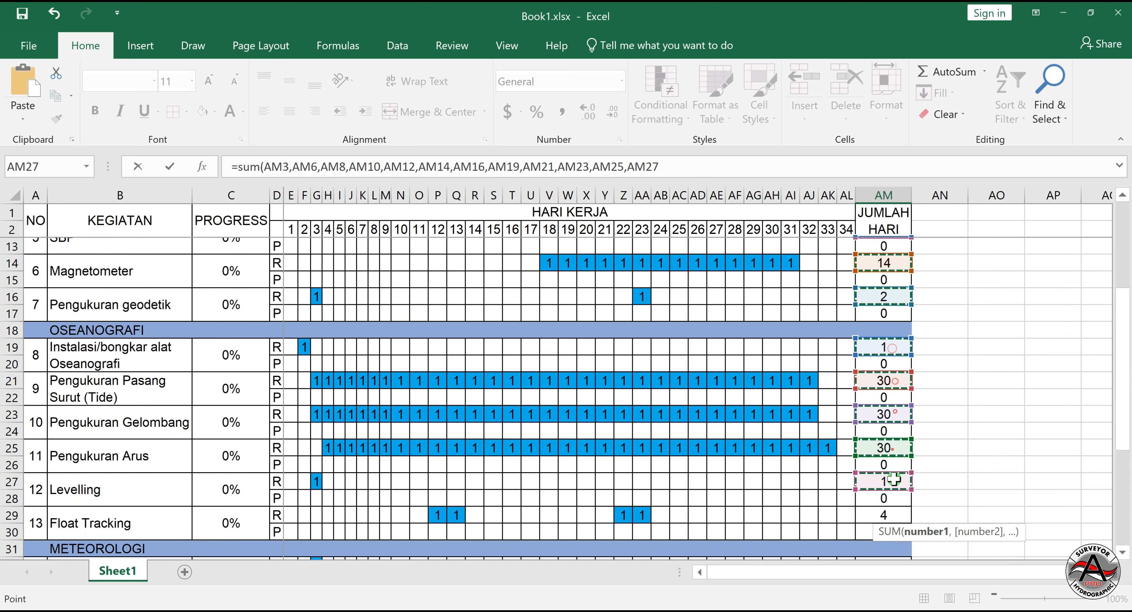
ctrl+click(894, 515)
drag(1126, 442, 1126, 489)
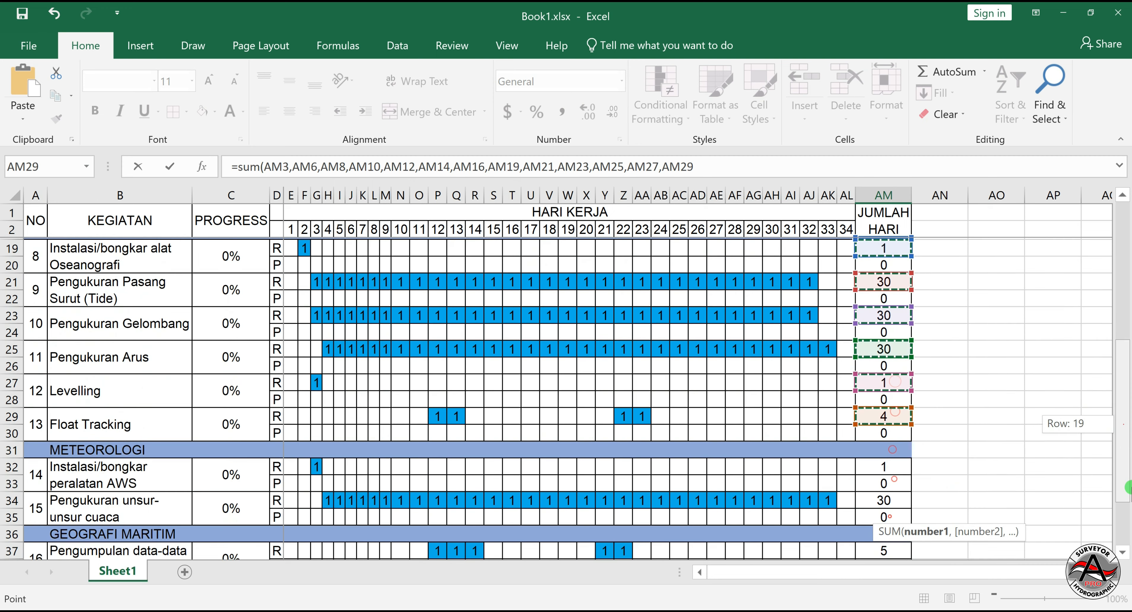
ctrl+click(889, 468)
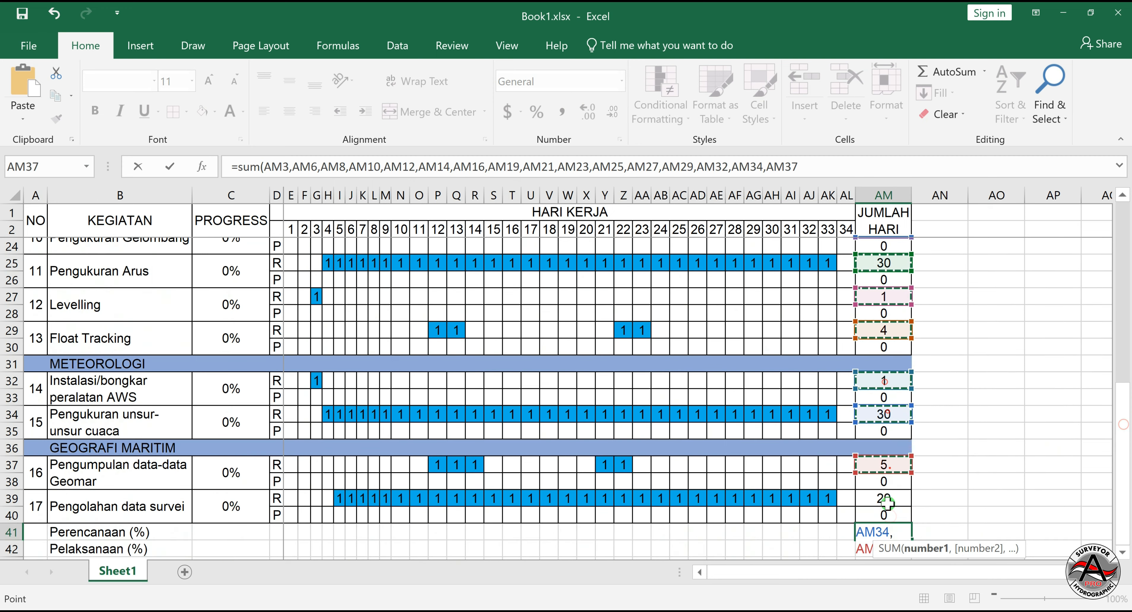
ctrl+click(888, 503)
key(Return)
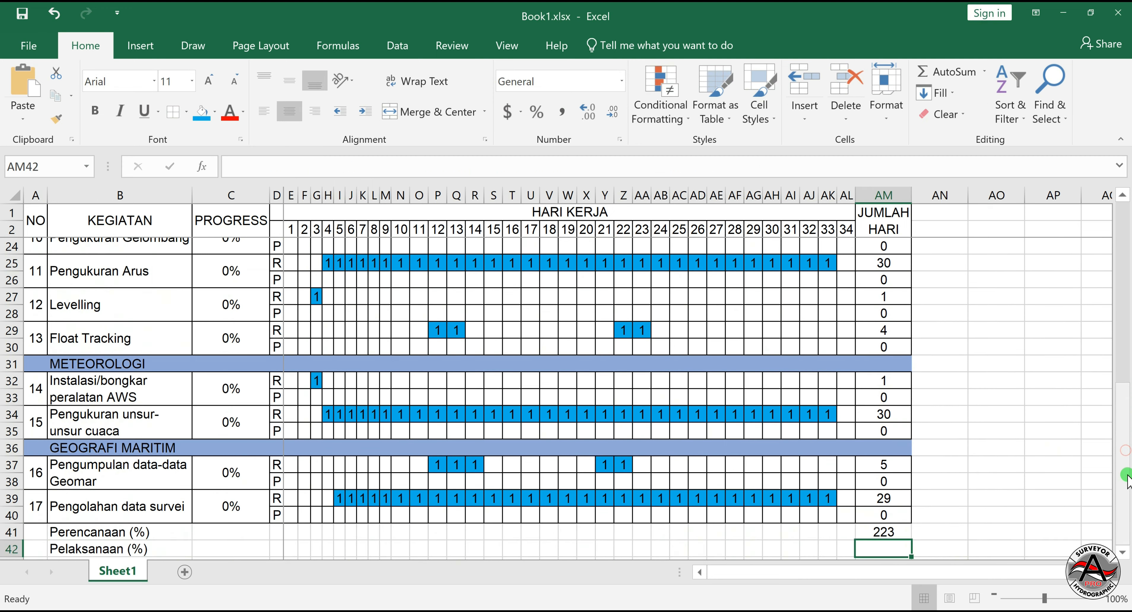
- Copy the total formula from AM41 to the Pelaksanaan cell AM42 so it sums the P rows
click(904, 530)
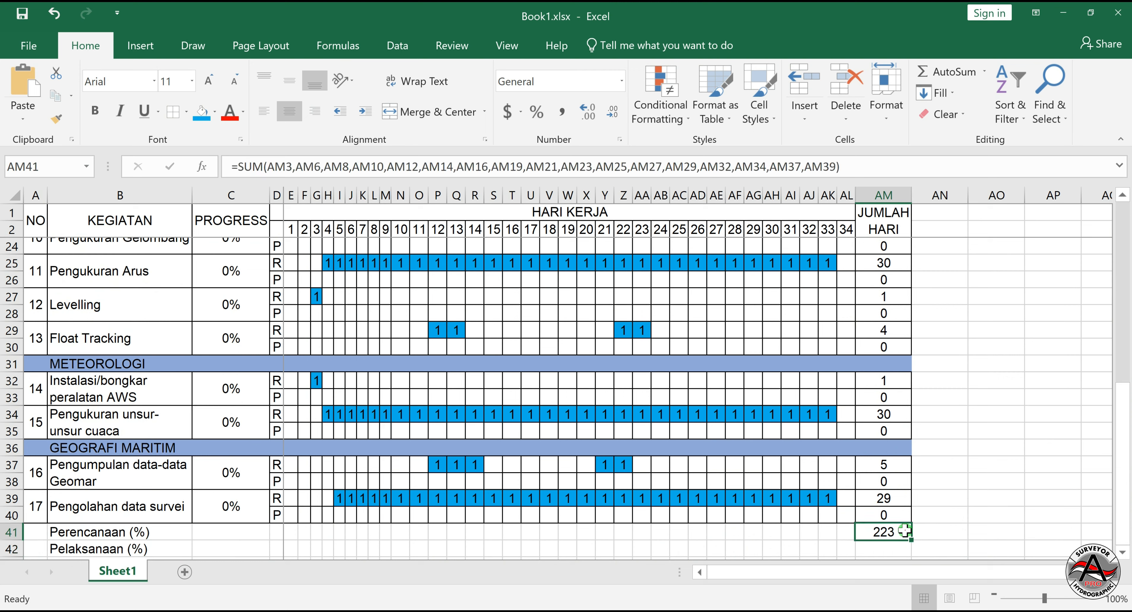
key(ctrl+c)
key(Down)
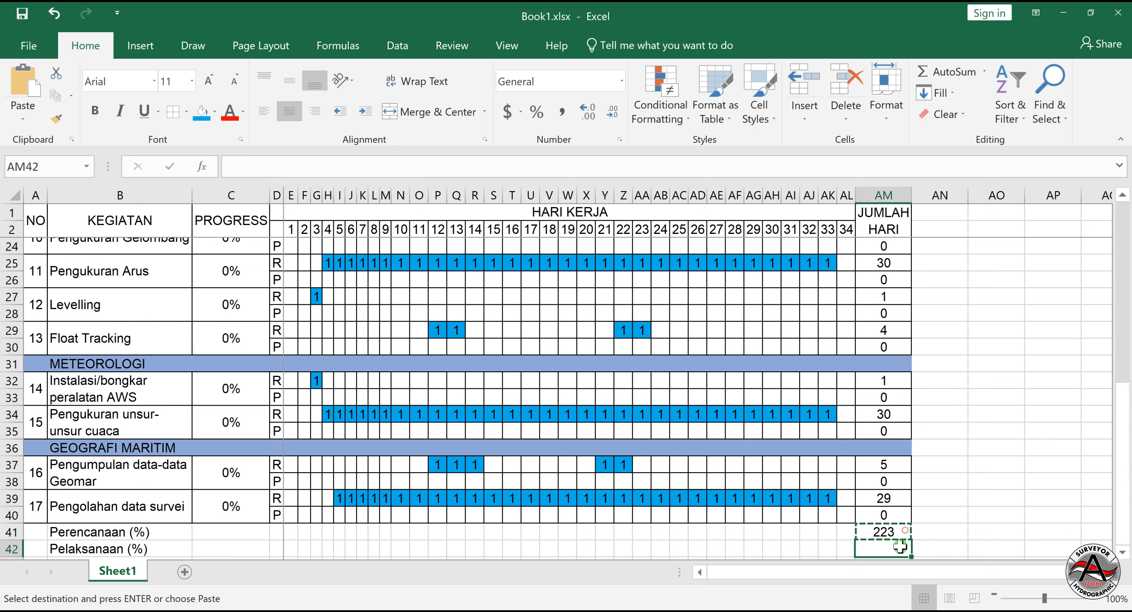
key(ctrl+v)
- Apply all borders to the two summary rows, A41:AM42
drag(1127, 523, 1128, 526)
drag(876, 547, 32, 462)
click(167, 115)
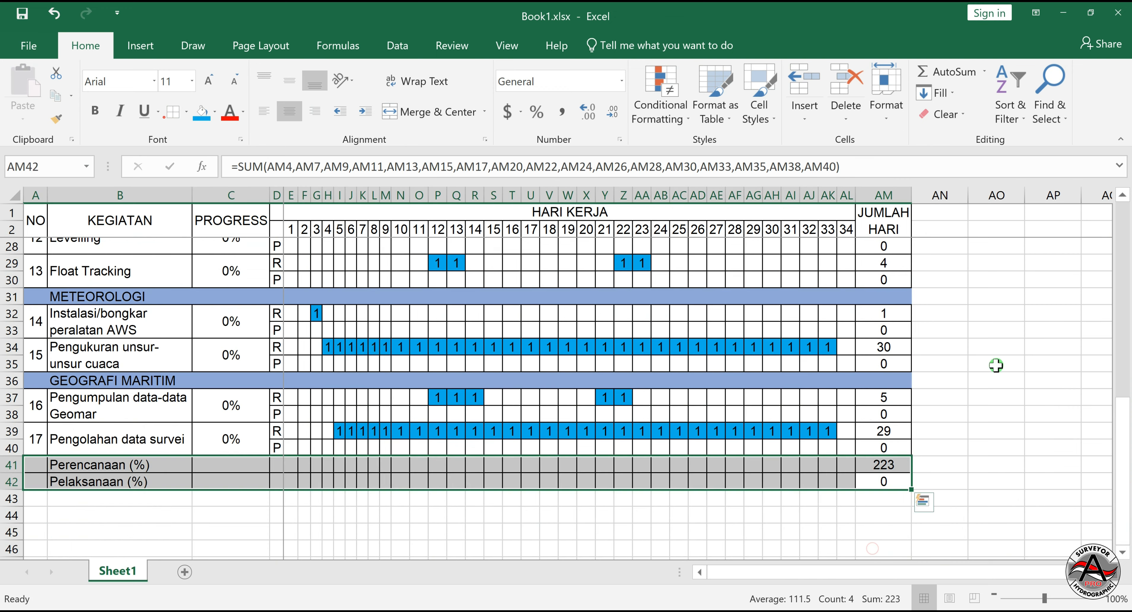
click(1052, 380)
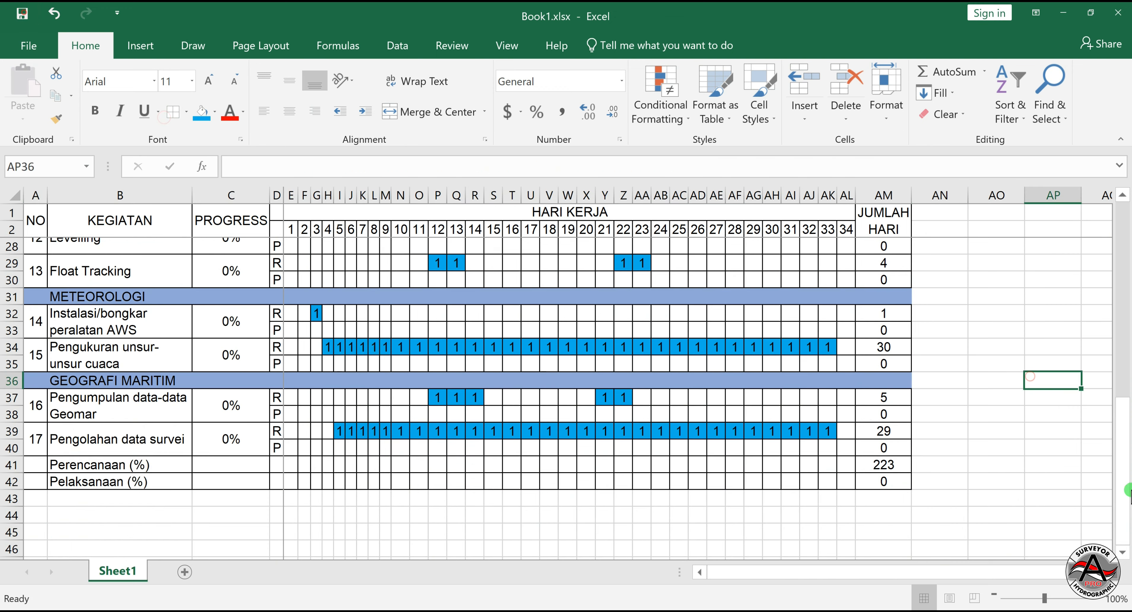
drag(1127, 489, 1125, 281)
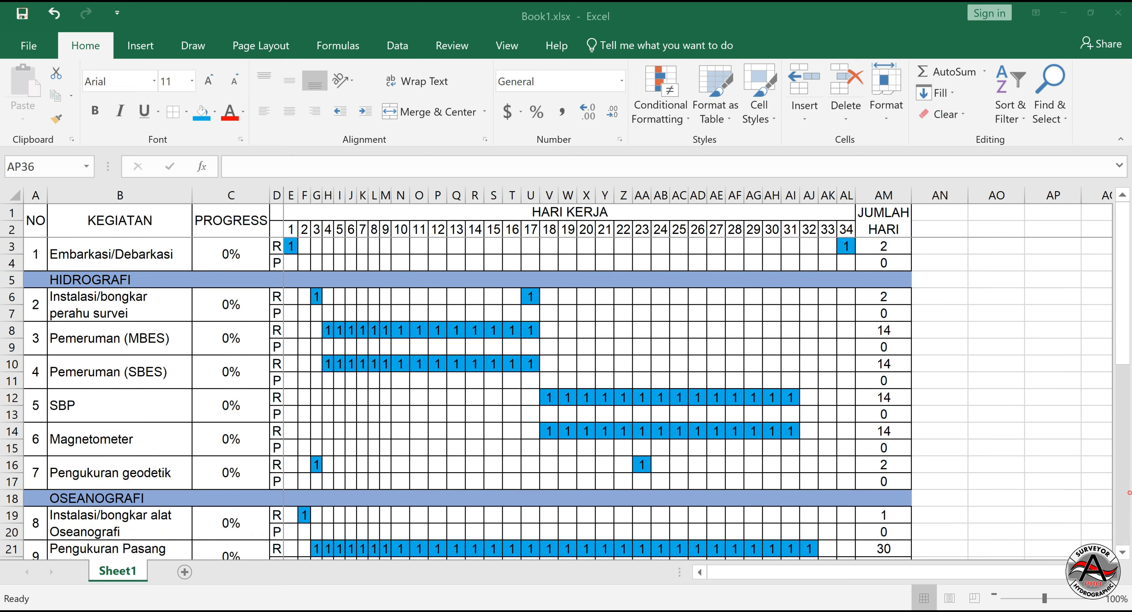
click(1128, 493)
drag(1127, 499, 1128, 563)
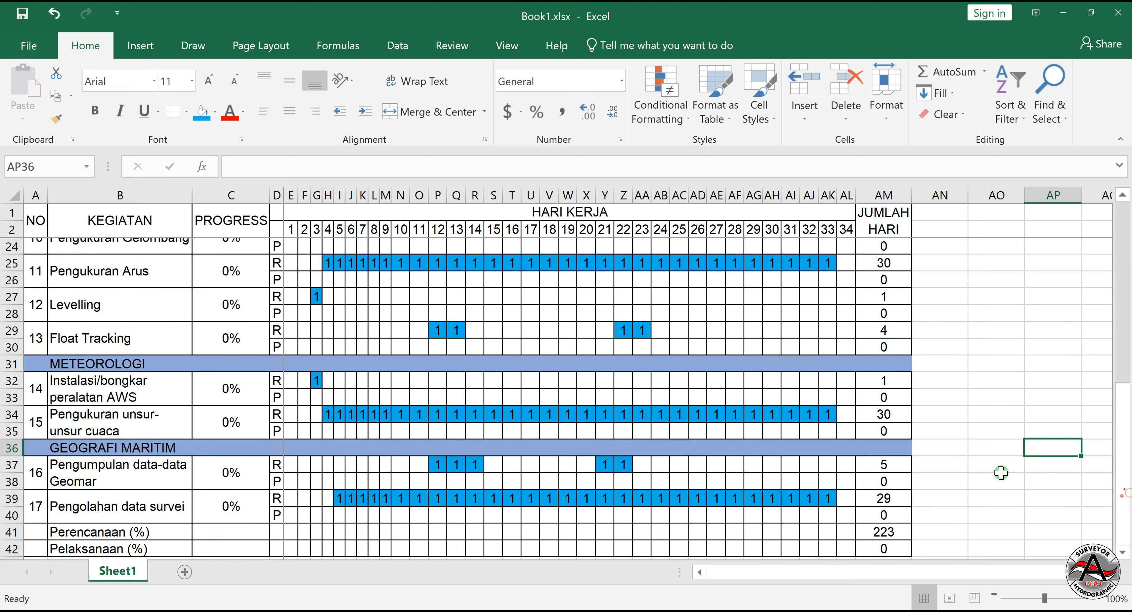
click(290, 531)
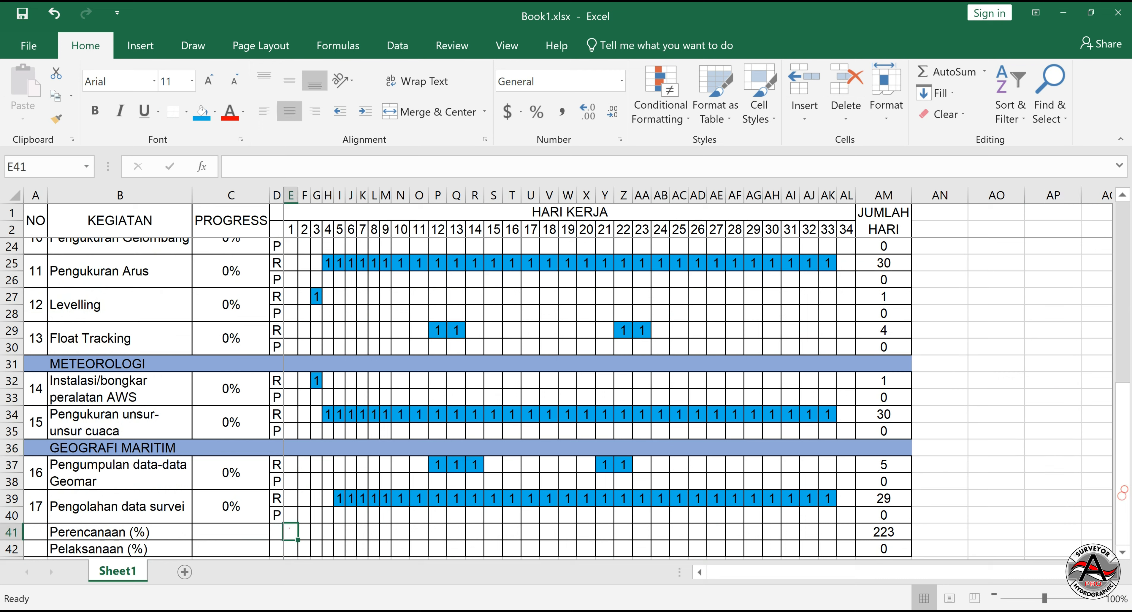
text(=sum)
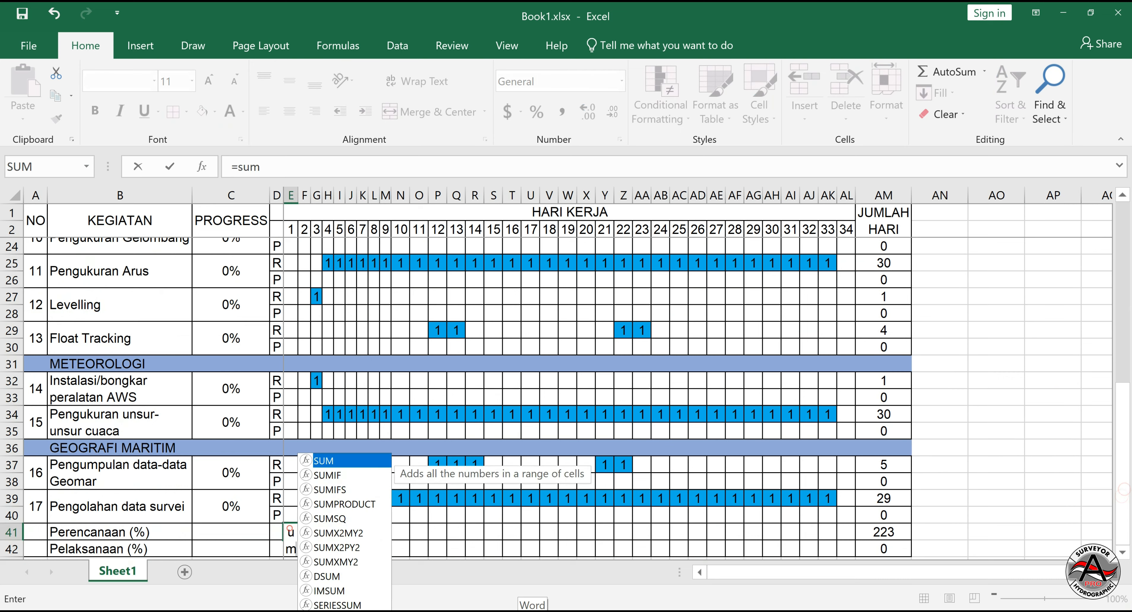
key(Escape)
click(1069, 440)
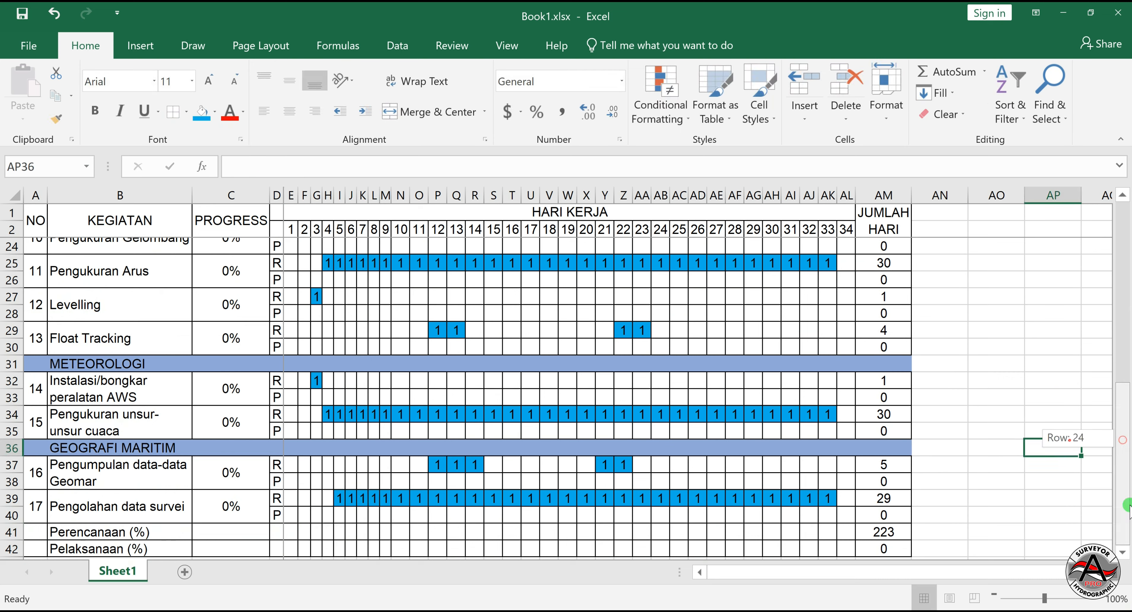
- Copy the total formula from AM41 to E41 so it sums the day 1 R-row marks
click(891, 534)
key(ctrl+c)
click(290, 532)
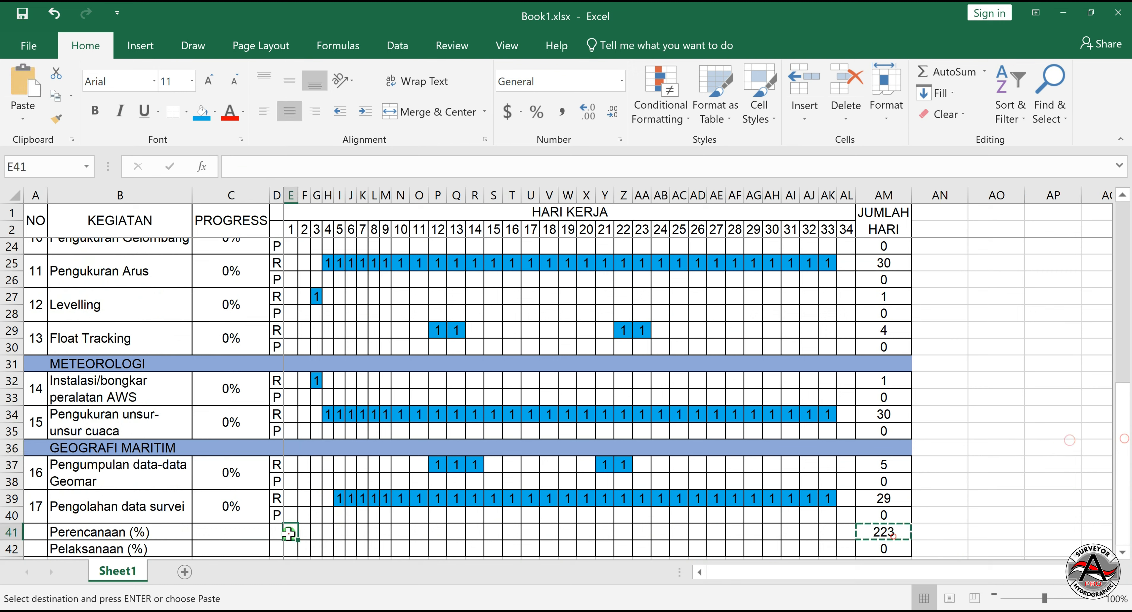
key(ctrl+v)
click(697, 414)
click(288, 529)
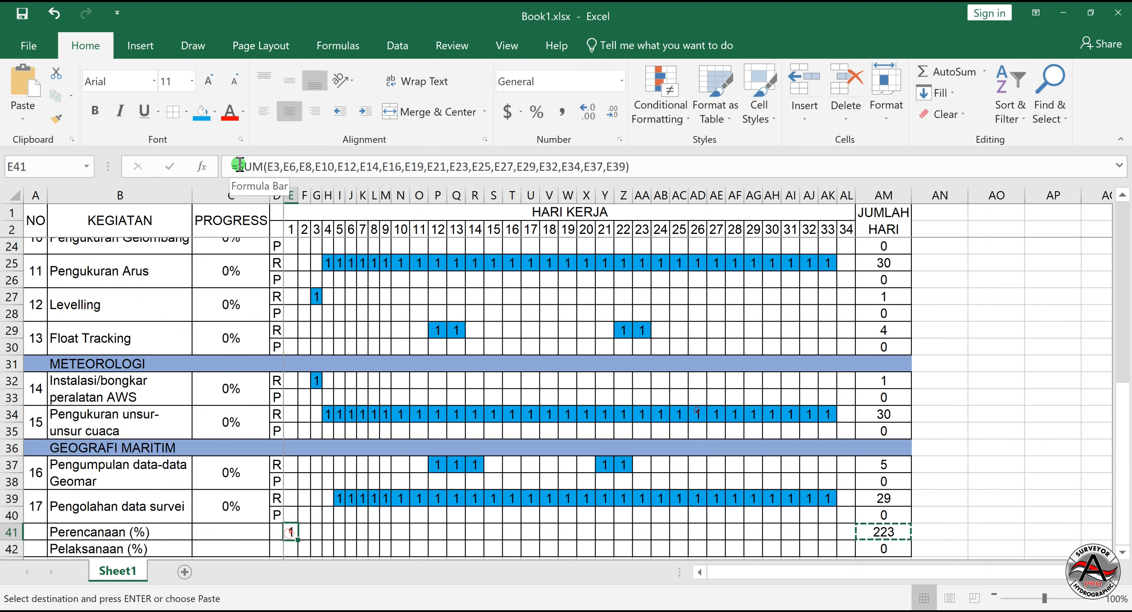
- Wrap the SUM in E41 in parentheses and divide it by the planned total in AM41
click(238, 166)
text(()
click(657, 163)
text())
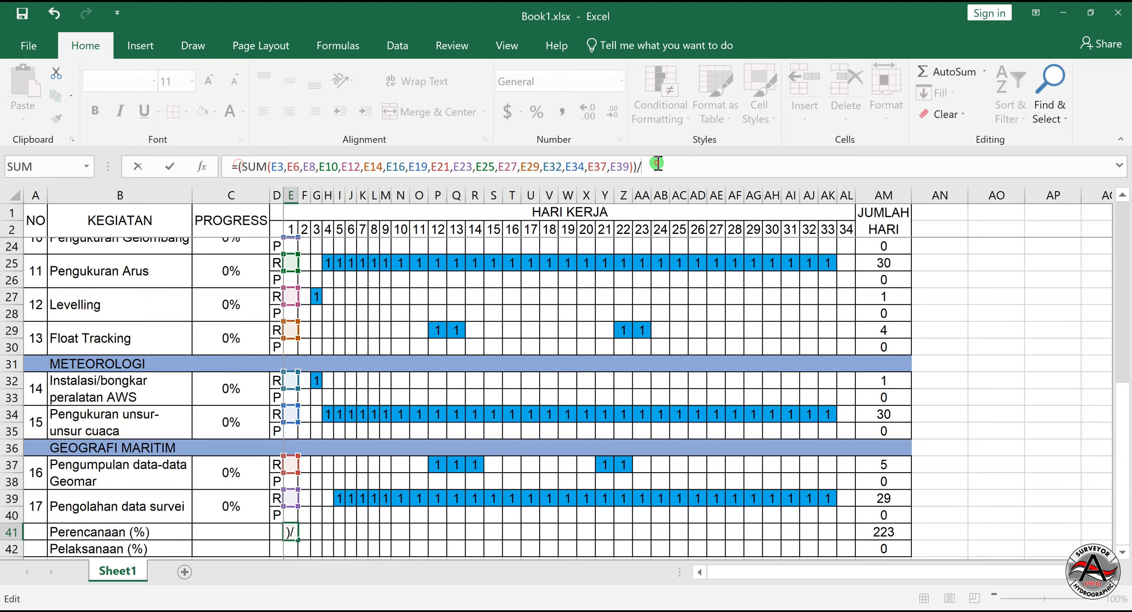
text(/)
click(882, 532)
key(Return)
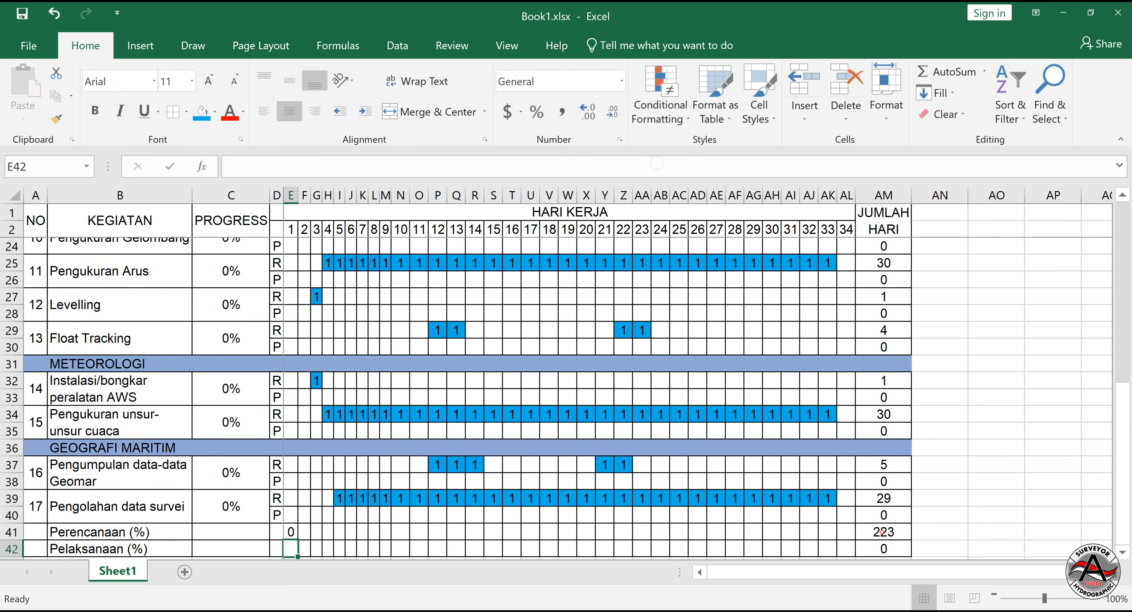
- Show the day 1 planning value in E41 with one decimal place and fit column E to its content
click(289, 532)
click(587, 112)
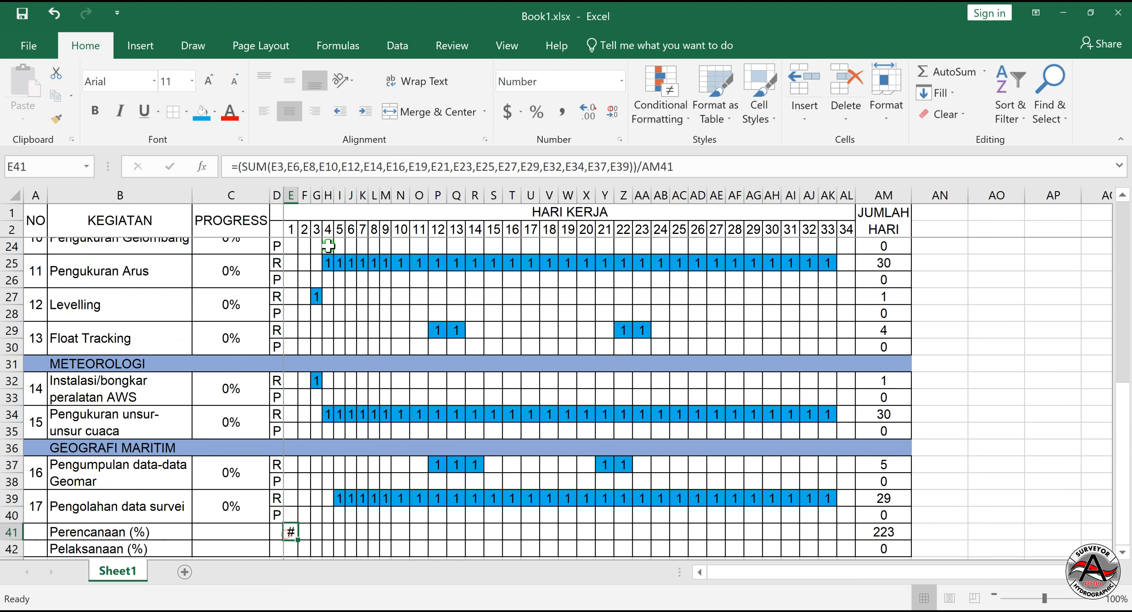
double_click(298, 196)
click(482, 515)
- Enclose the E41 formula's division in parentheses and multiply it by 100 to express it as a percentage
click(1123, 492)
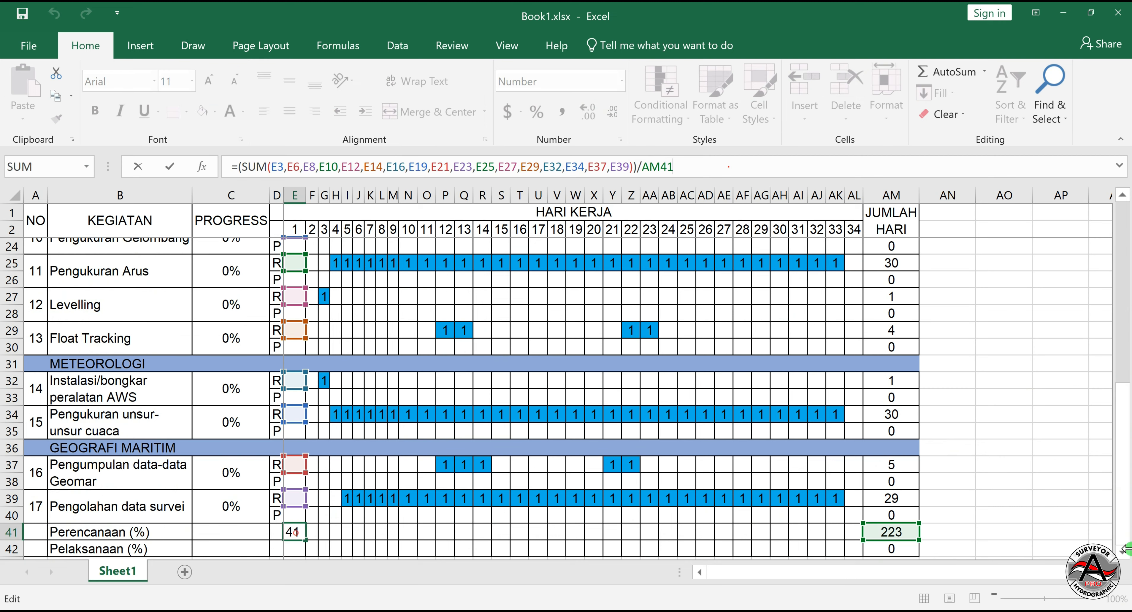
drag(1122, 519, 1123, 231)
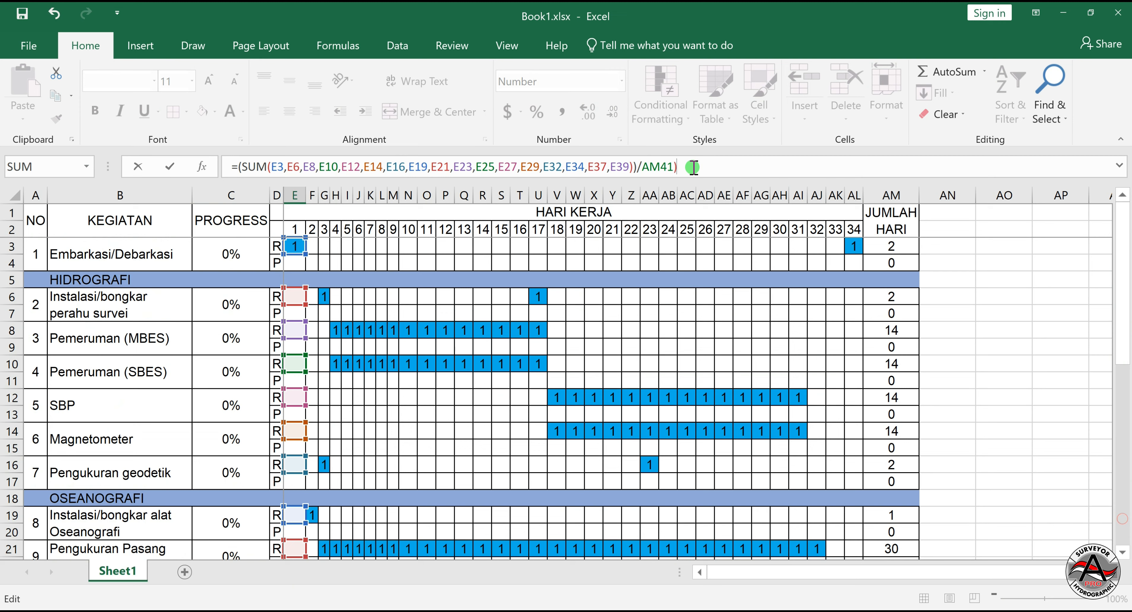
key(Return)
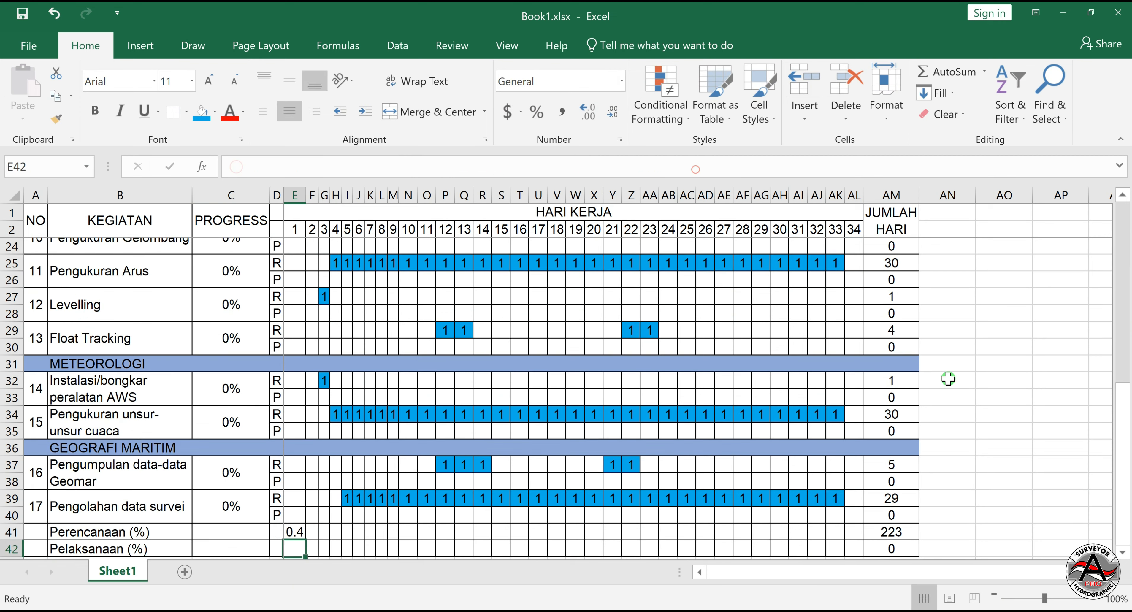
click(948, 379)
click(295, 530)
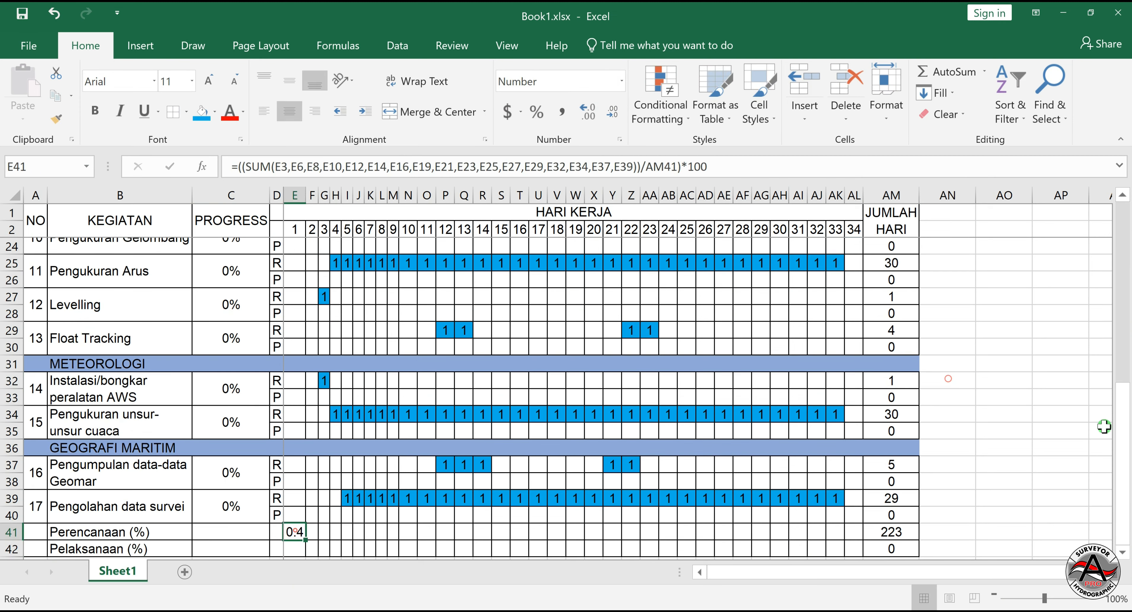
- Copy the day 1 percentage formula from E41 to the Pelaksanaan cell E42
click(1127, 433)
click(995, 461)
click(294, 532)
key(ctrl+c)
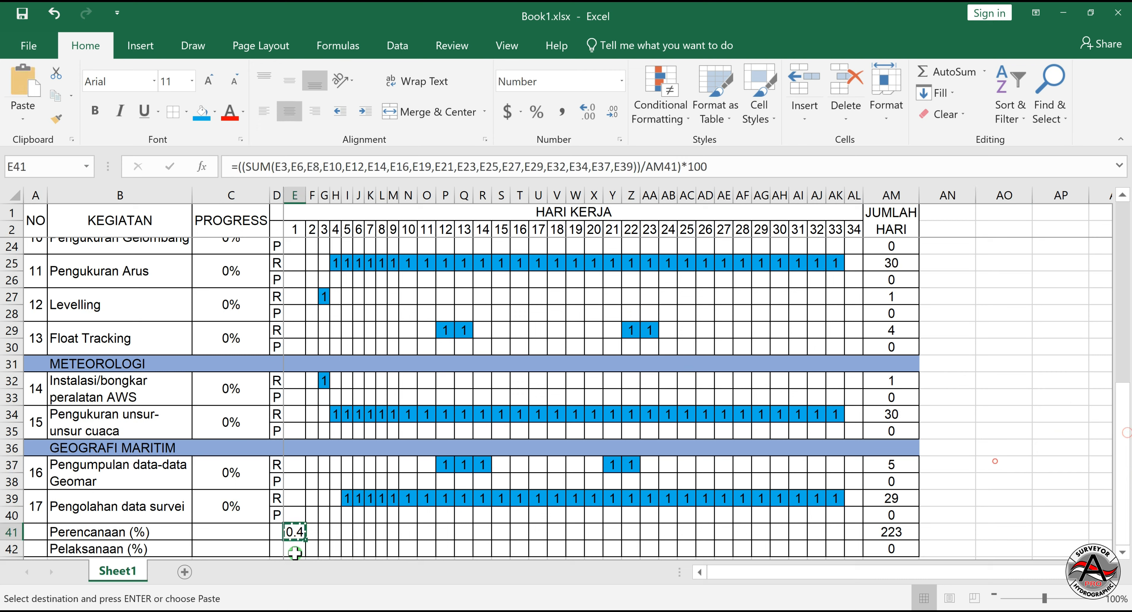
click(294, 550)
key(ctrl+v)
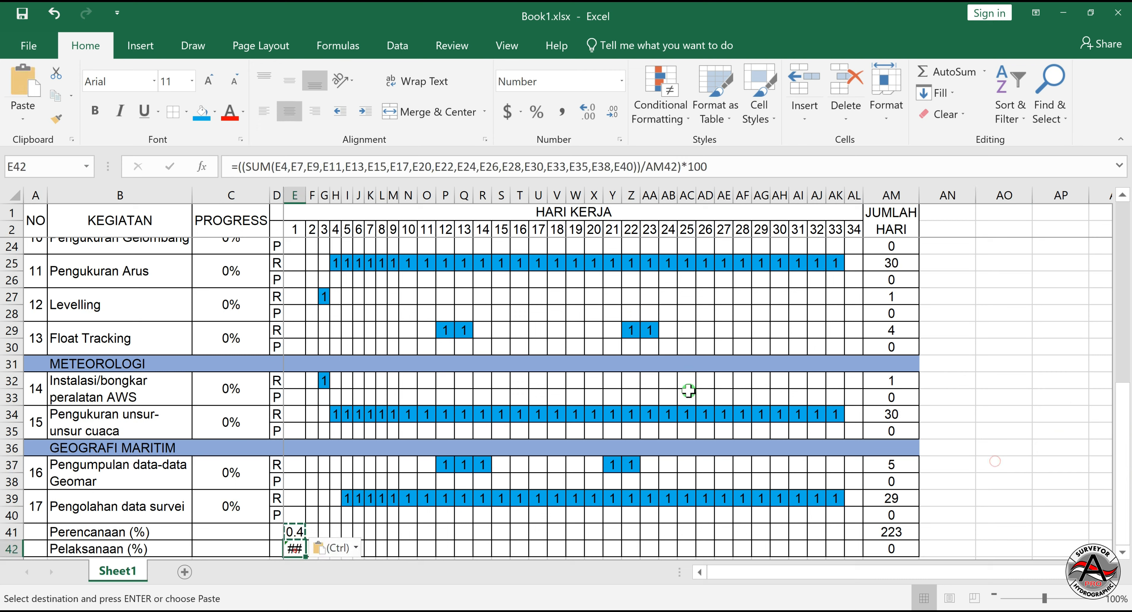
click(1029, 492)
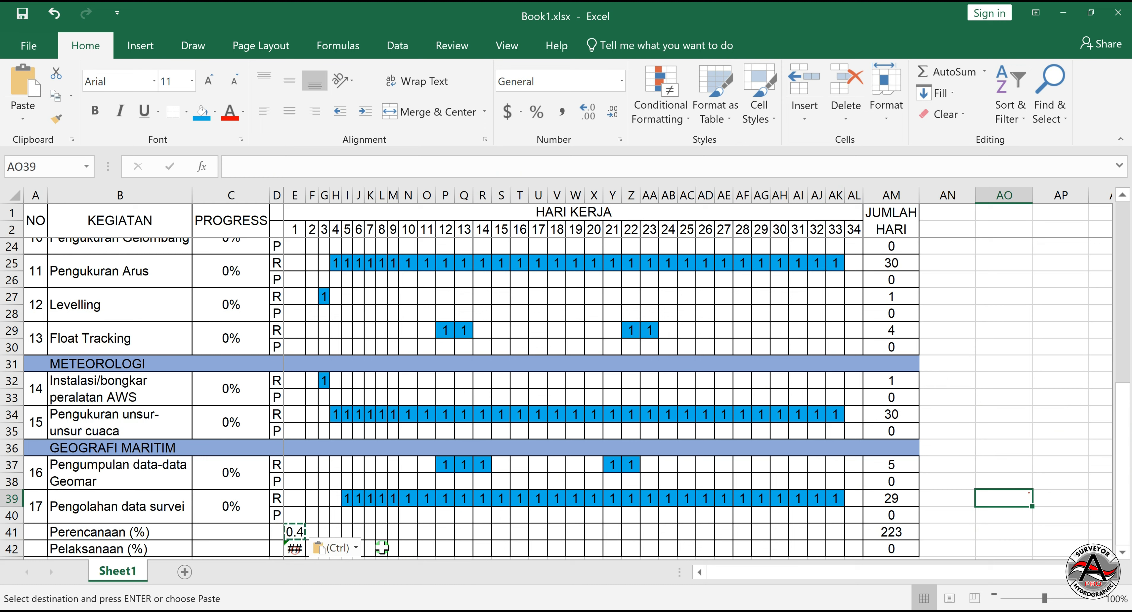
- Copy the day 1 percentage formula from E41 to F41 and point its divisor to the planned total in AM41
click(296, 532)
key(ctrl+c)
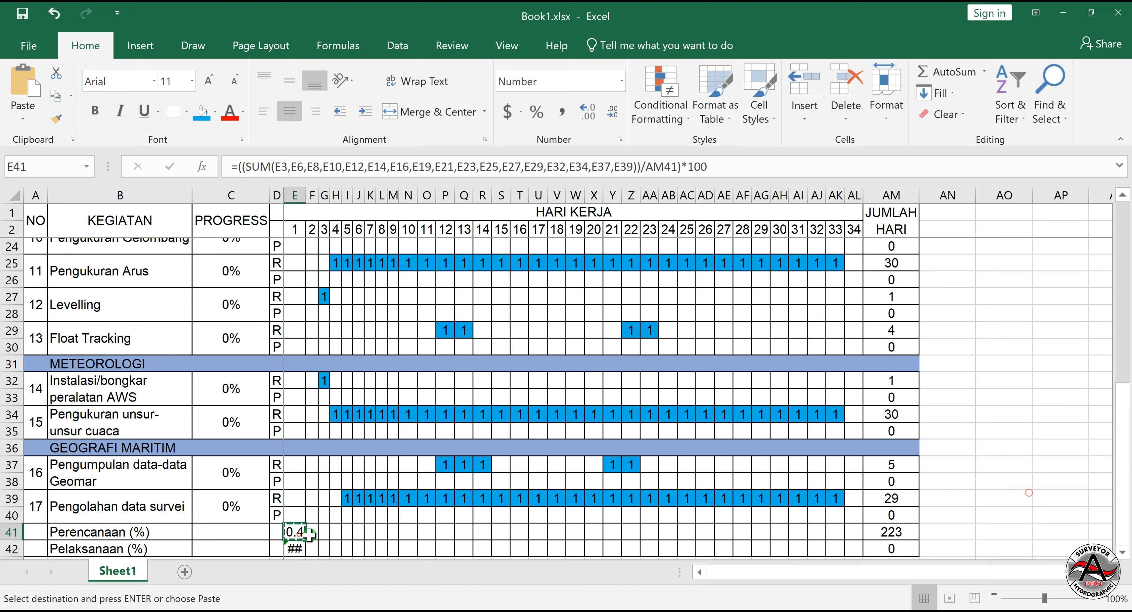
click(311, 534)
key(ctrl+v)
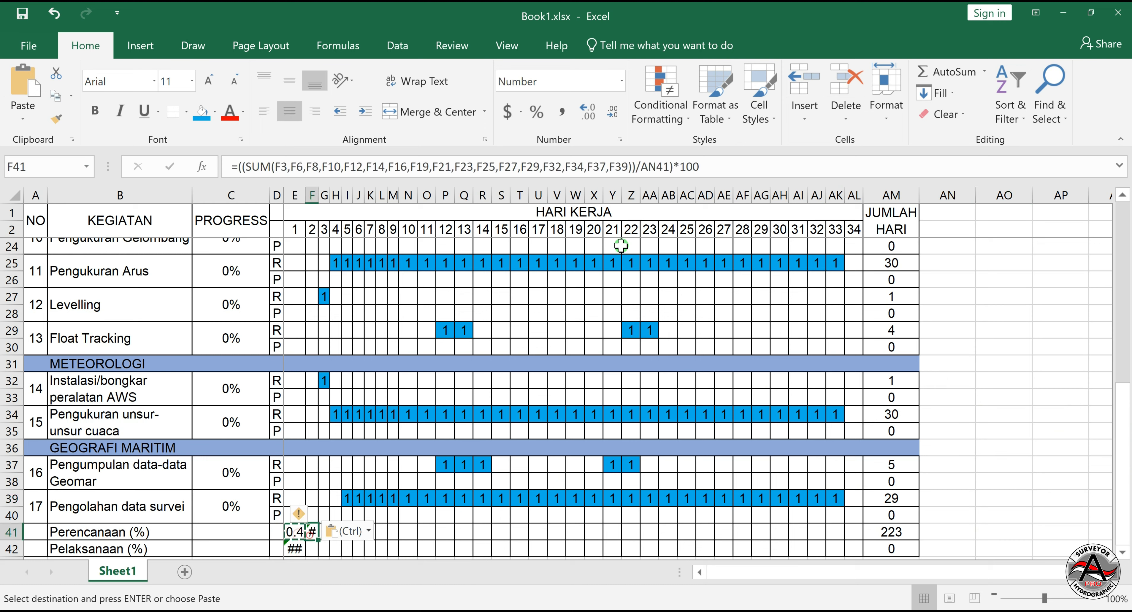
click(670, 166)
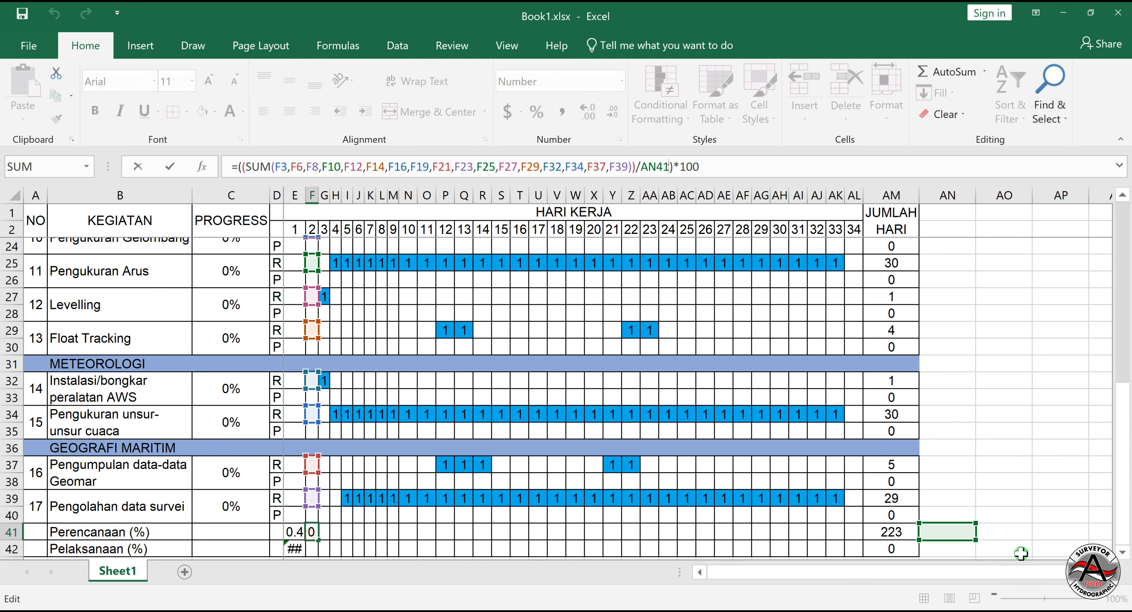
drag(966, 530, 902, 528)
key(Return)
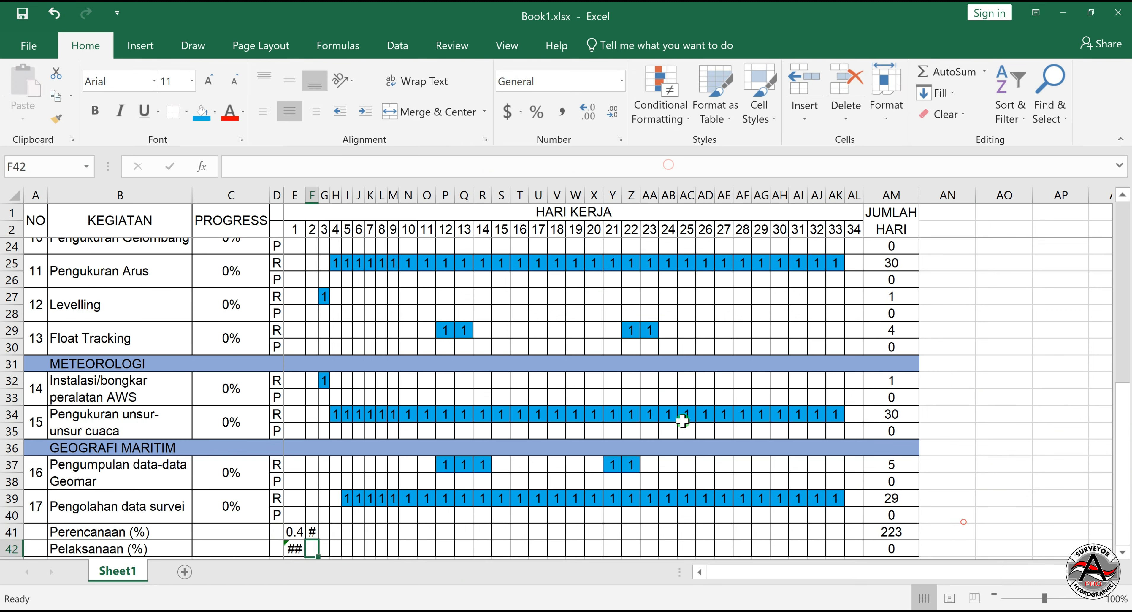
- Lock the F41 divisor as $AM$41 and fill the formula across to AL41, fitting columns F through AL to their contents
click(318, 533)
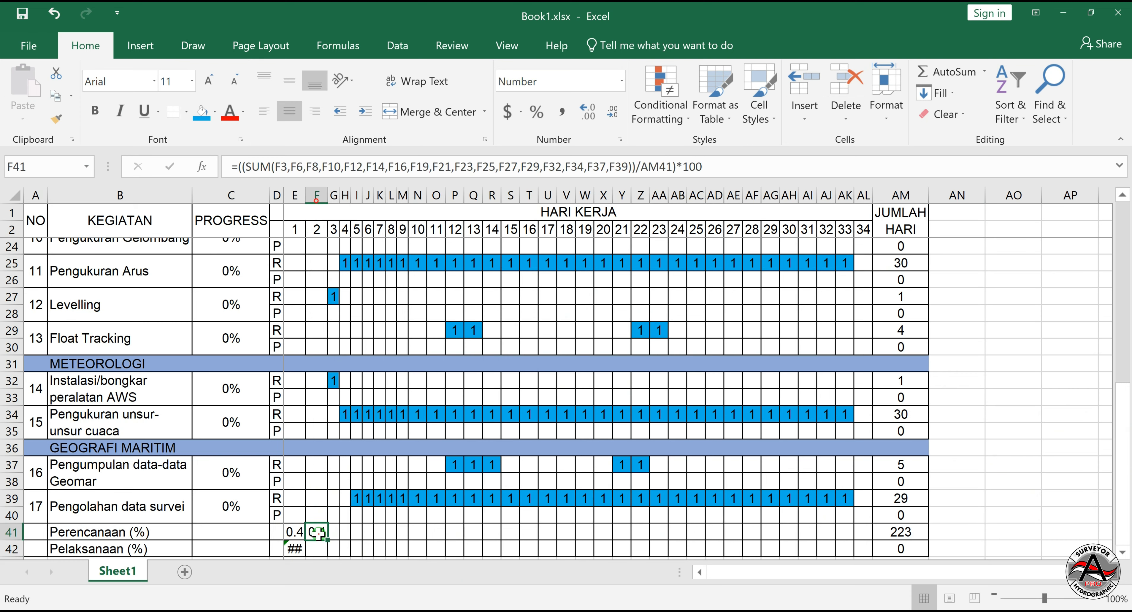
click(673, 168)
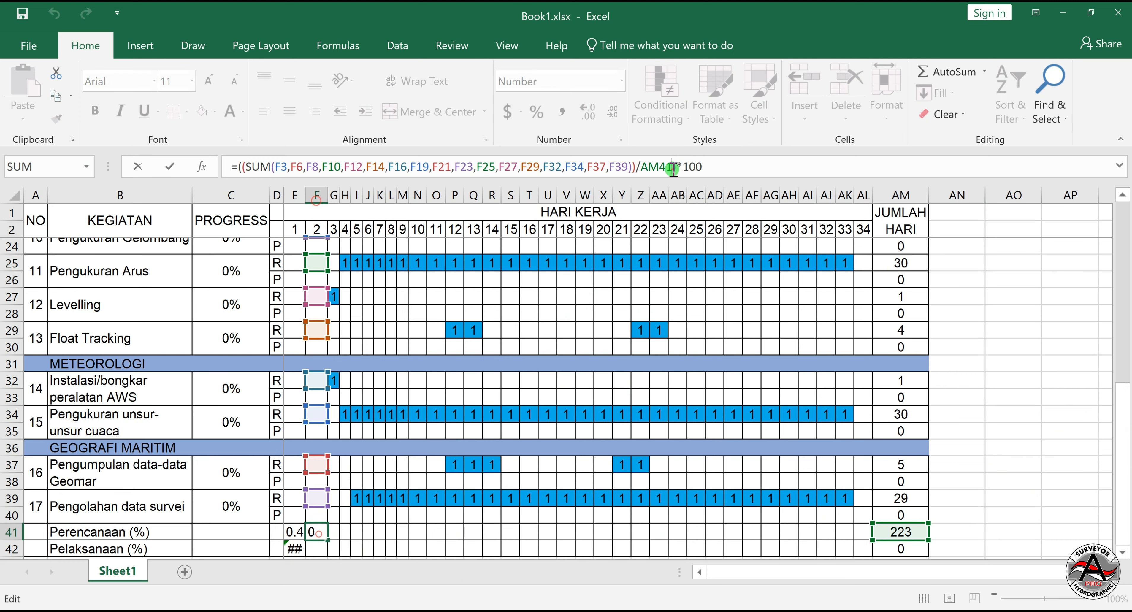
key(F4)
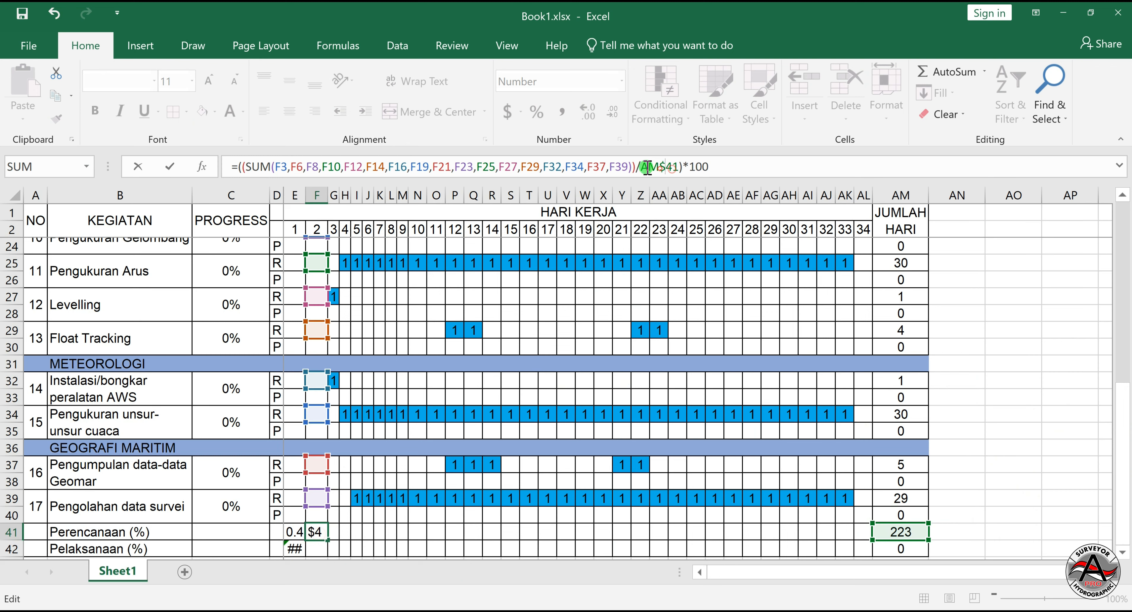
click(643, 168)
key(Return)
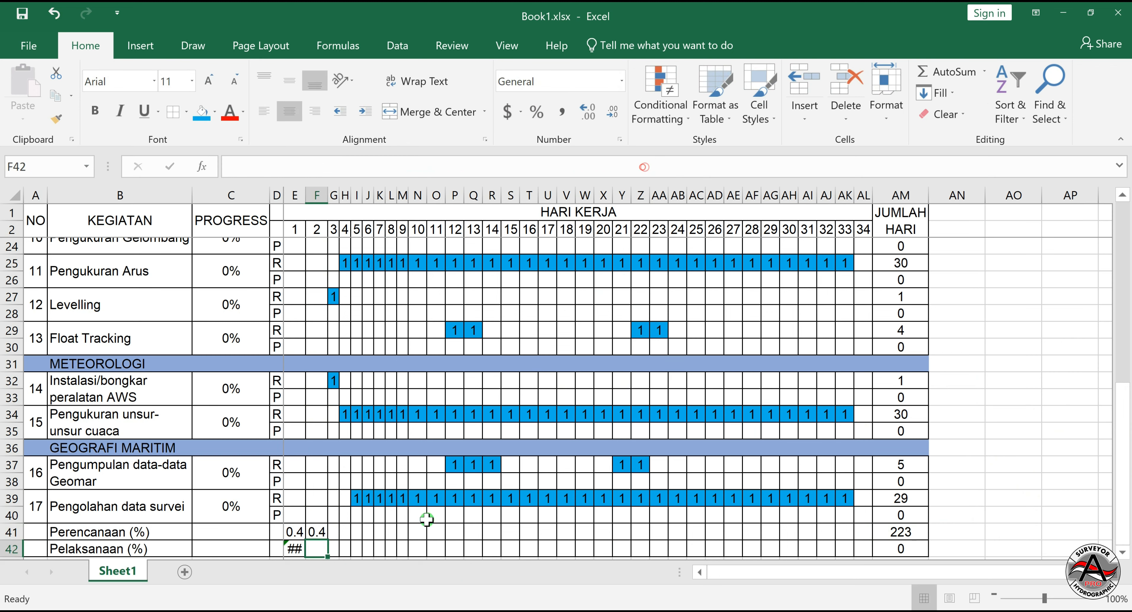
click(320, 533)
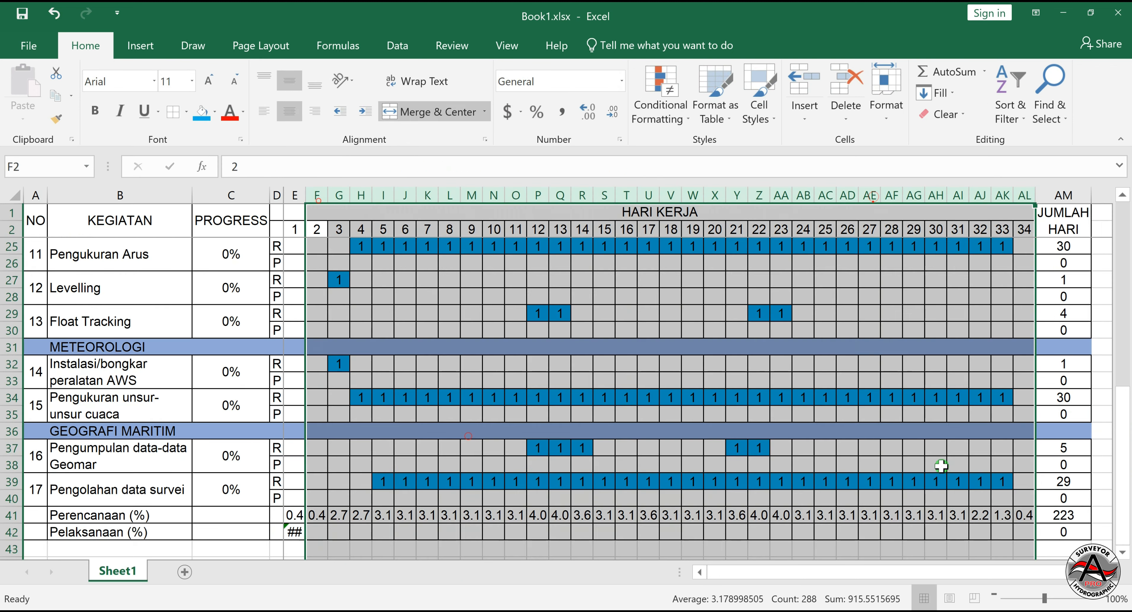
click(871, 552)
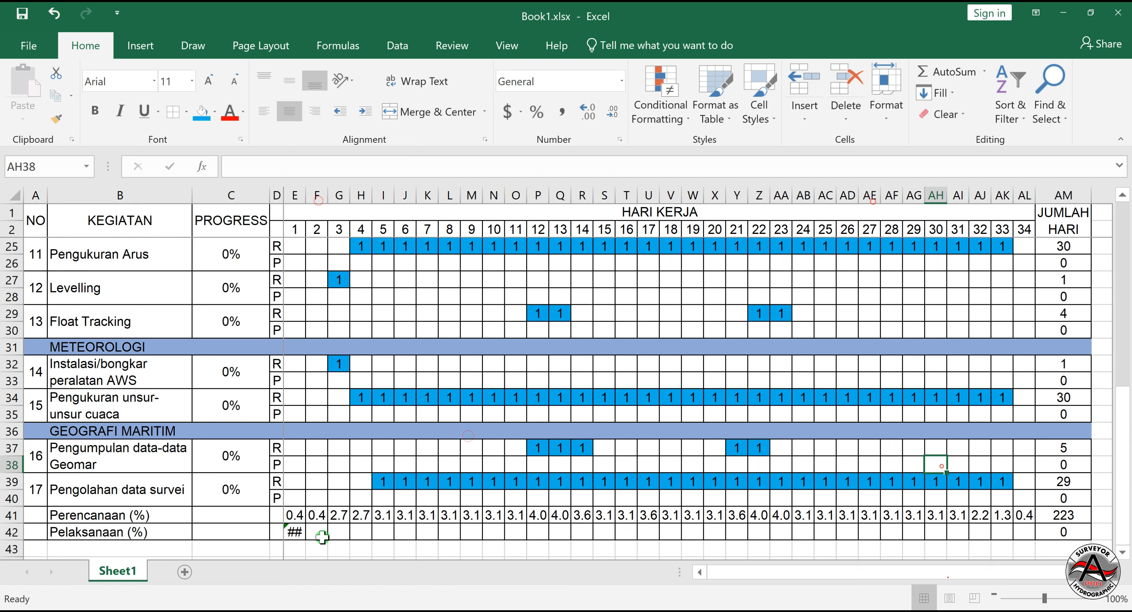
- Enclose the F41 percentage calculation in outer parentheses and add the previous day's value, E41, to make it cumulative
click(318, 516)
click(751, 167)
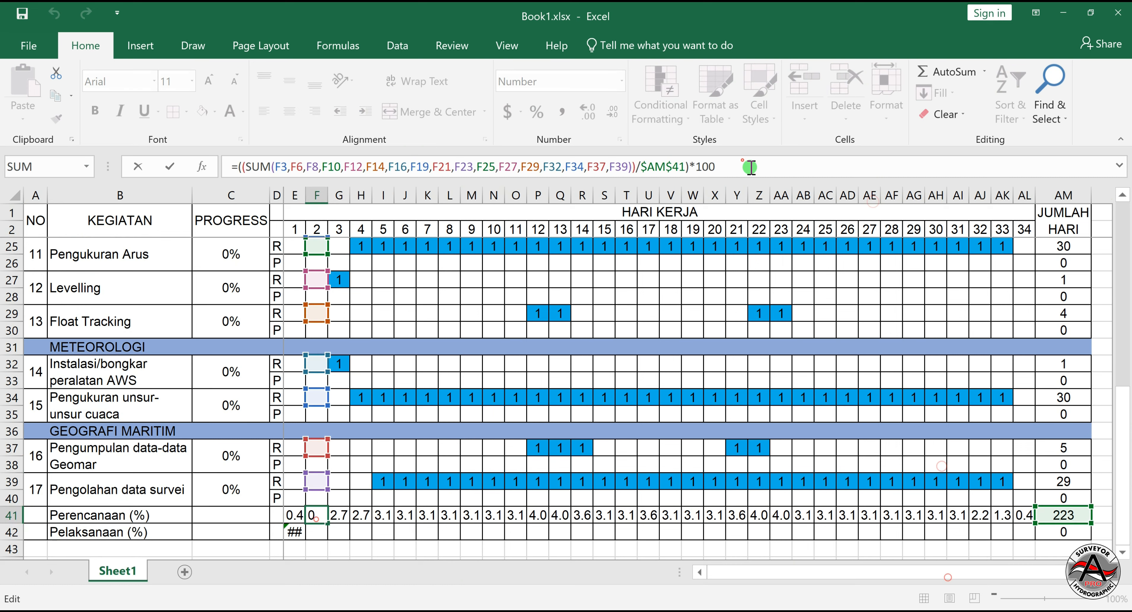
text())
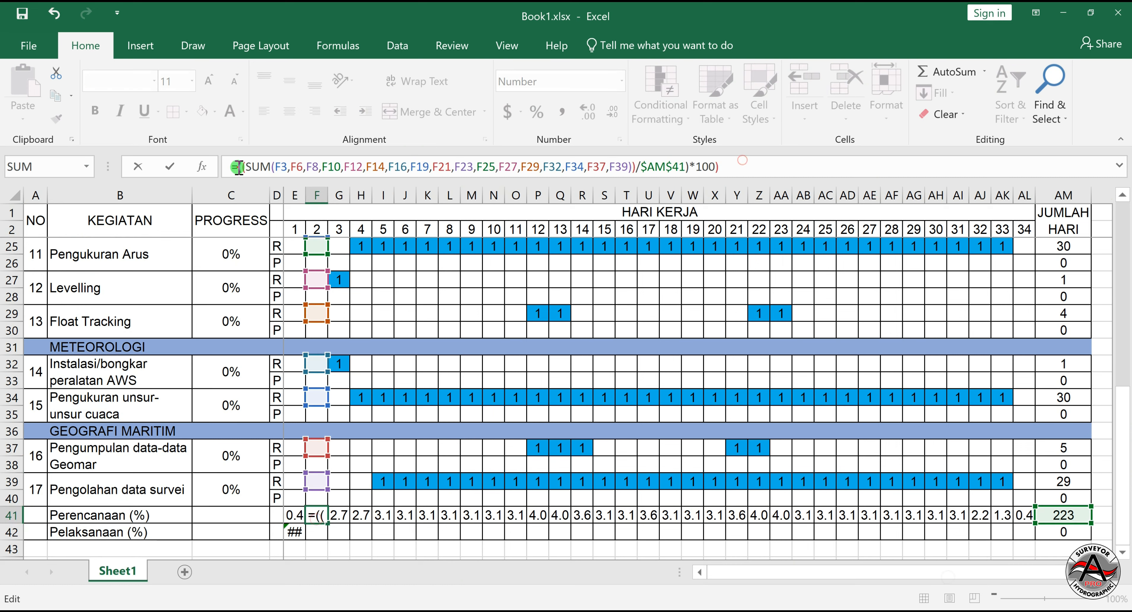
text(()
click(728, 167)
text(+)
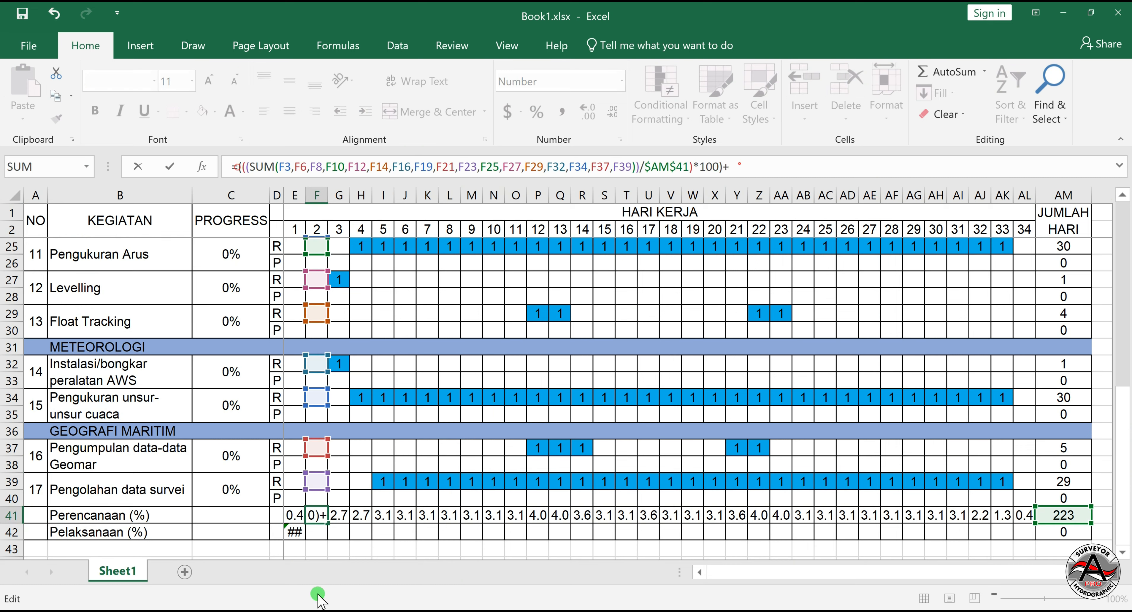
click(294, 515)
key(ctrl+Return)
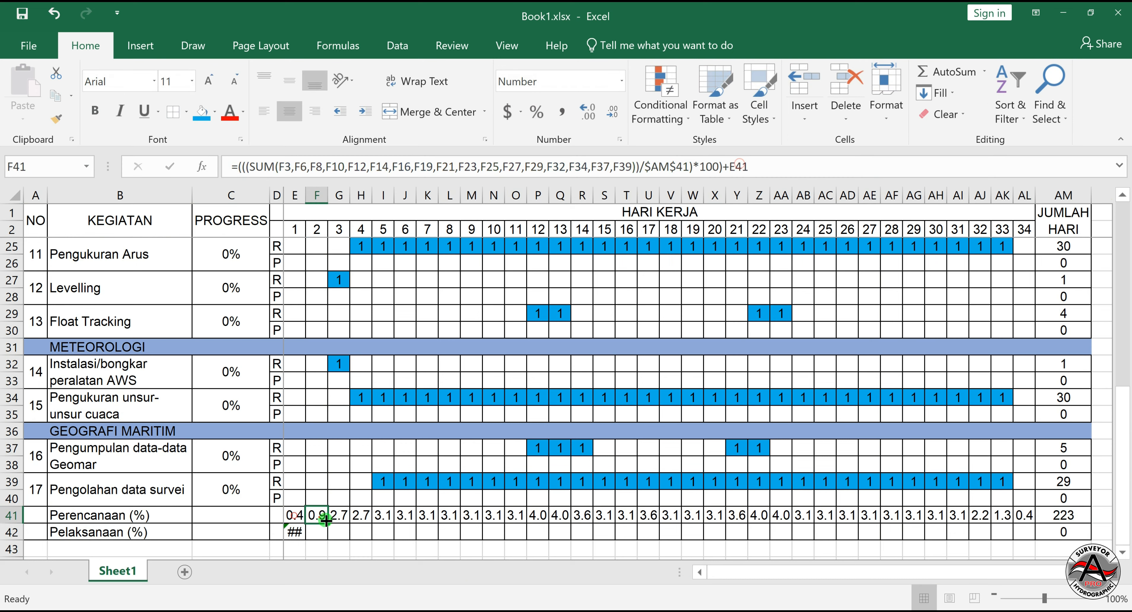
- Fill the cumulative planning formula from F41 across to AL41 and refit columns F through AL to the larger values
drag(326, 520, 1024, 517)
drag(295, 195, 316, 194)
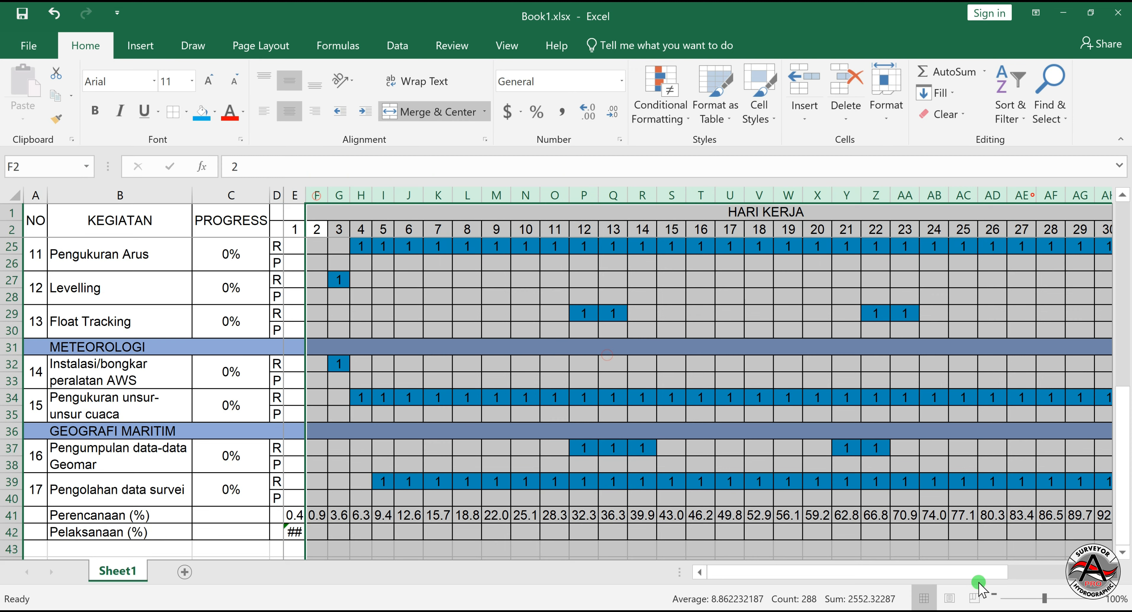
drag(978, 574, 1018, 575)
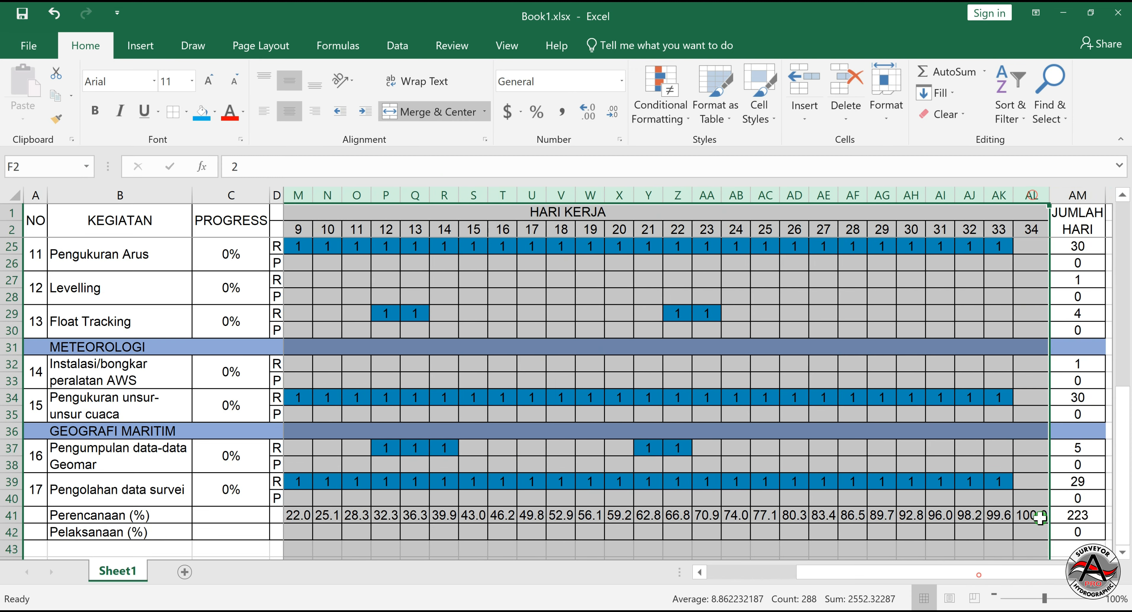
click(1040, 518)
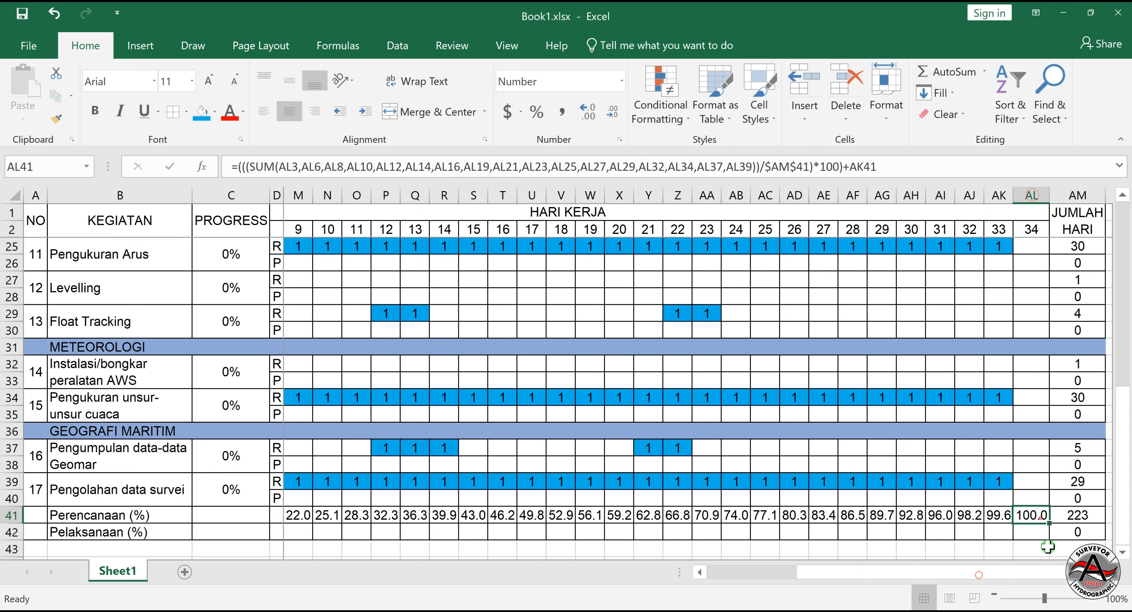
- Fit the widths of all the day columns, E through AL, to their contents at the reduced sheet zoom
drag(1043, 574, 954, 574)
drag(1126, 524, 1079, 207)
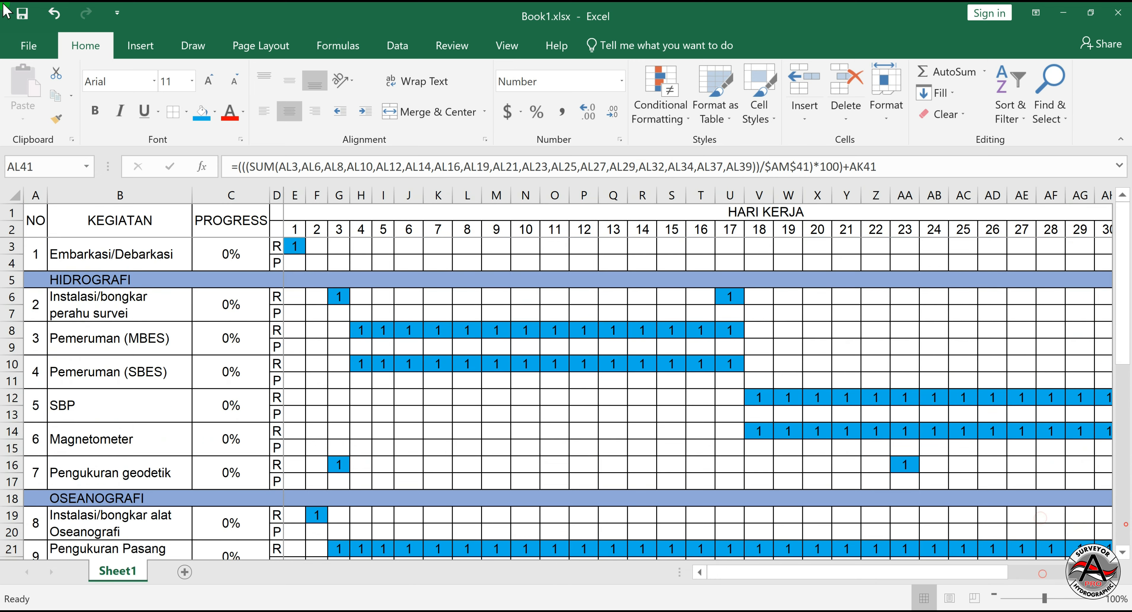
drag(1045, 598, 1036, 602)
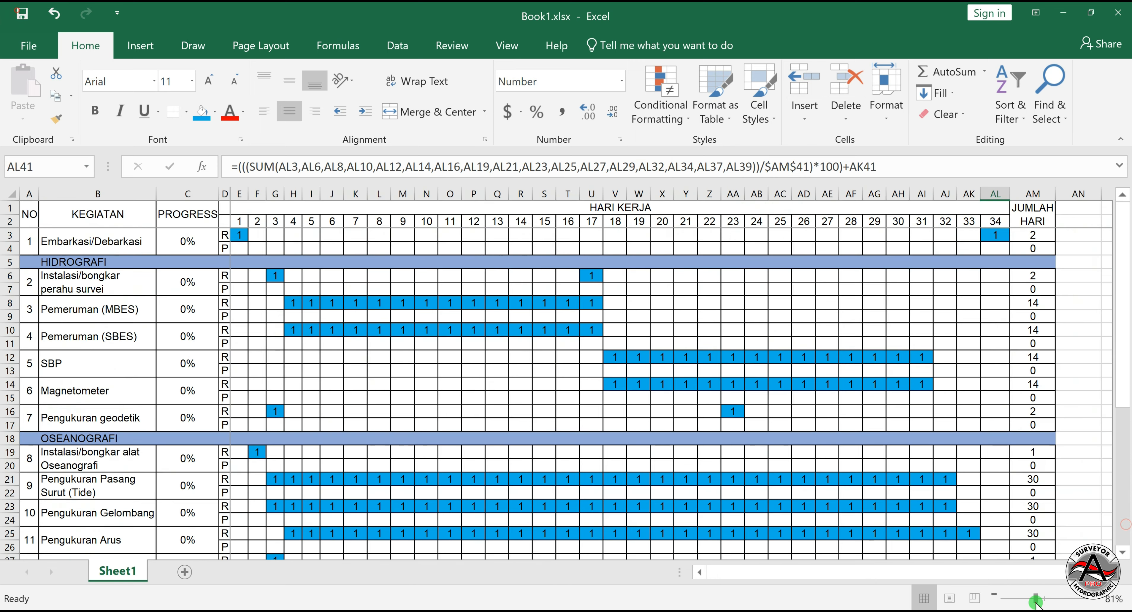
drag(1126, 314, 1116, 420)
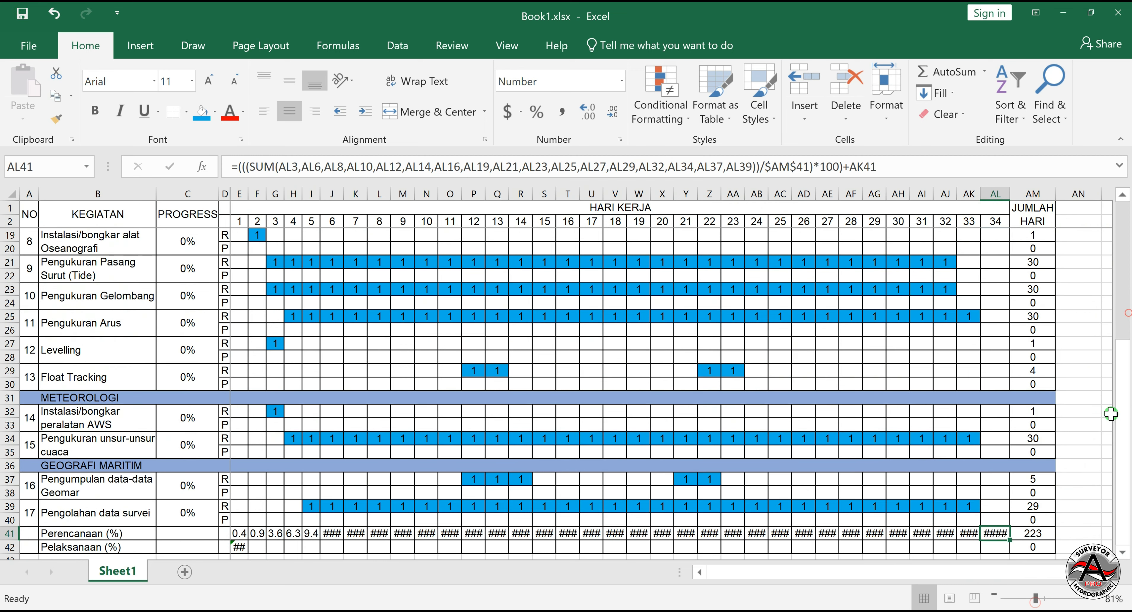
click(1110, 413)
click(240, 534)
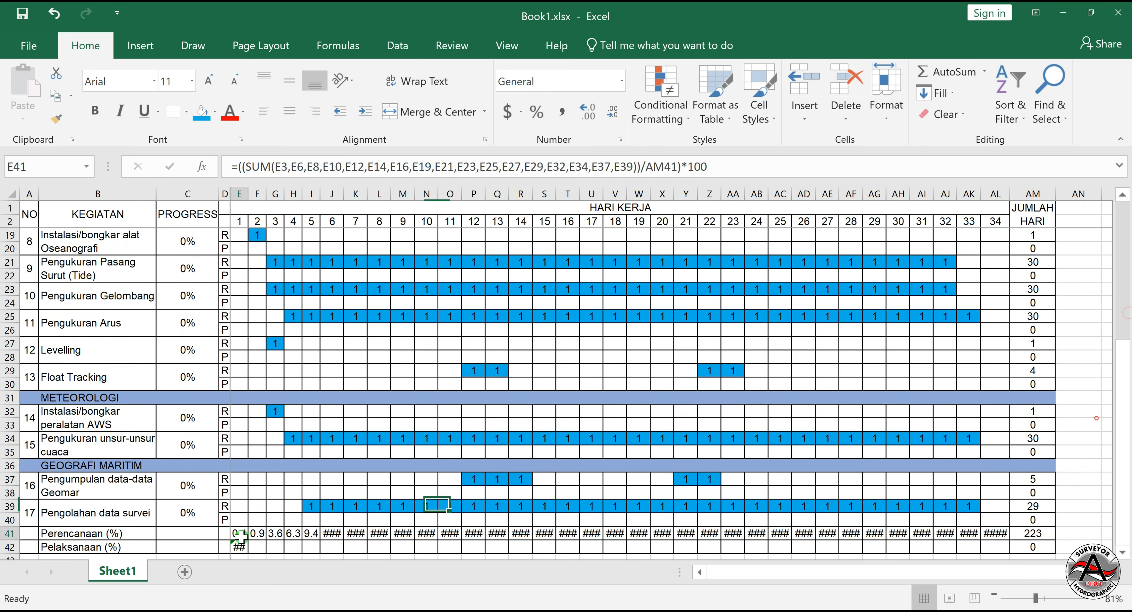
drag(240, 534, 995, 521)
click(1089, 249)
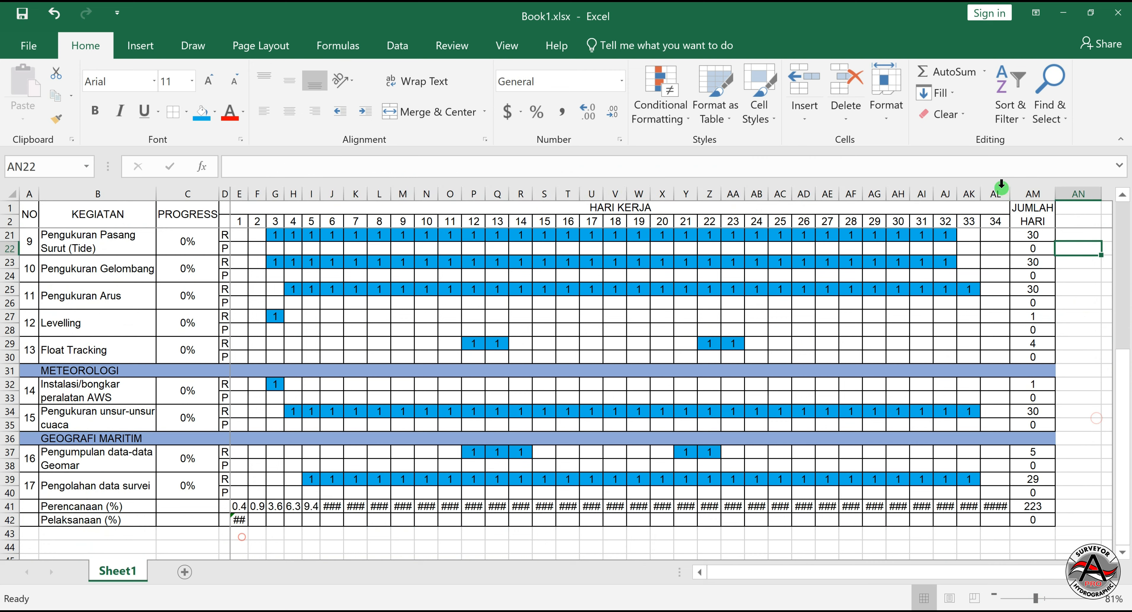
drag(999, 190, 249, 237)
drag(248, 237, 241, 220)
double_click(248, 196)
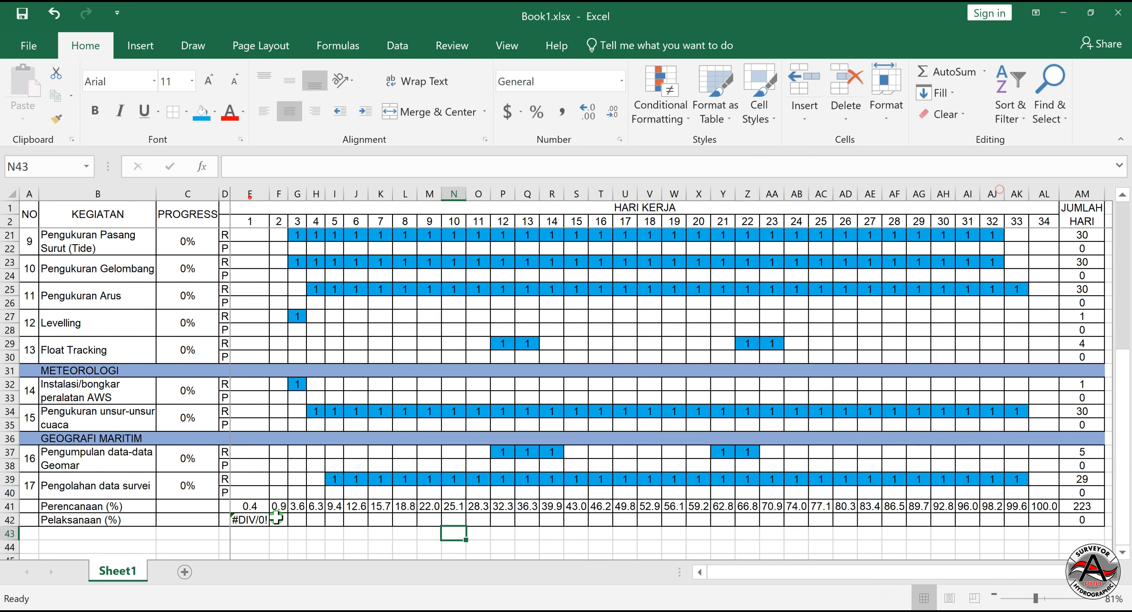
- Enter 1 in E4 to mark day 1 of Embarkasi/Debarkasi as executed
click(260, 519)
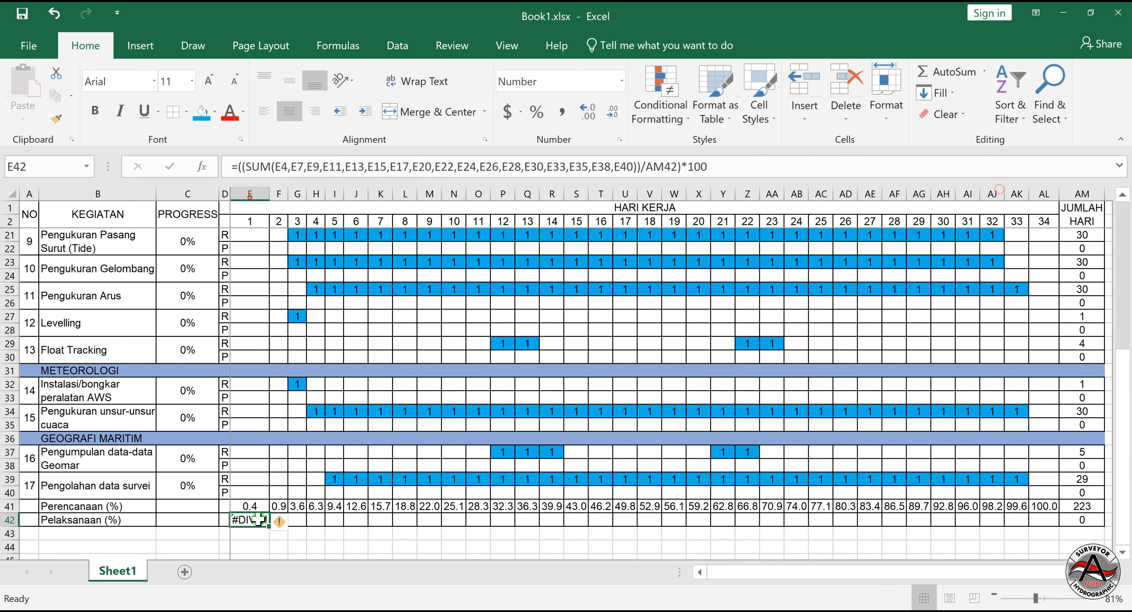
drag(996, 573, 973, 573)
drag(1123, 481, 1124, 330)
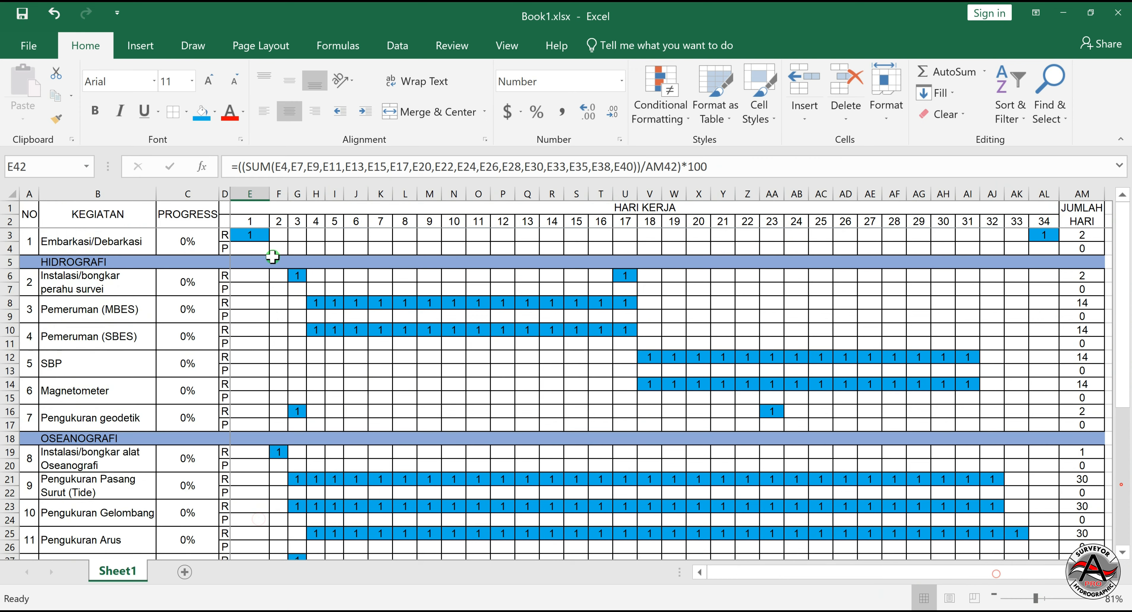
click(254, 251)
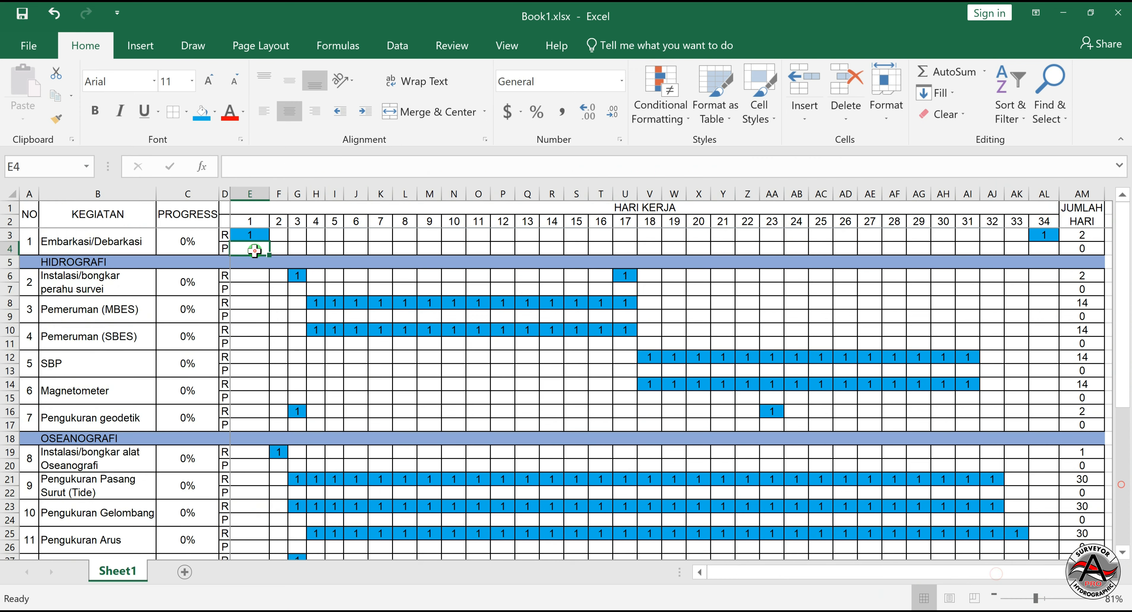
text(1)
key(Return)
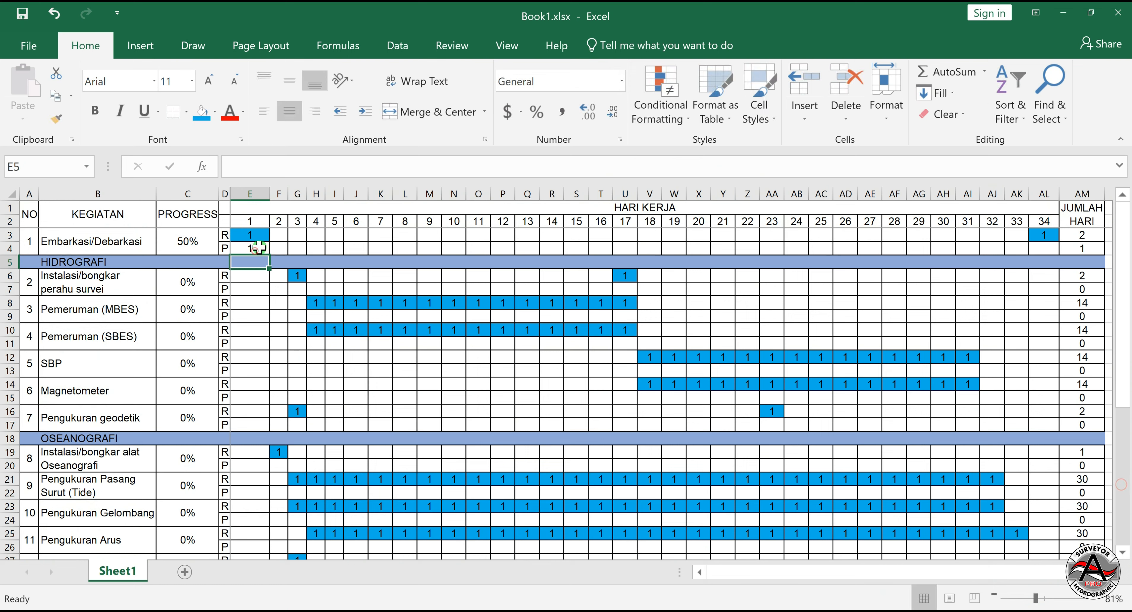
- Fill the executed-day cell E4 with standard yellow
click(259, 248)
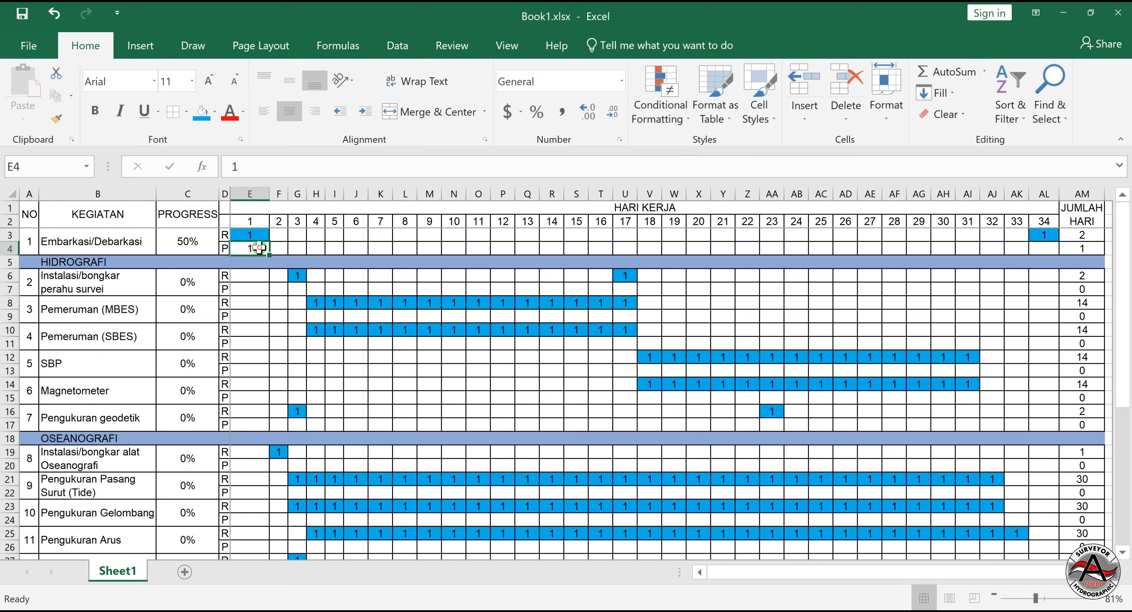
click(214, 112)
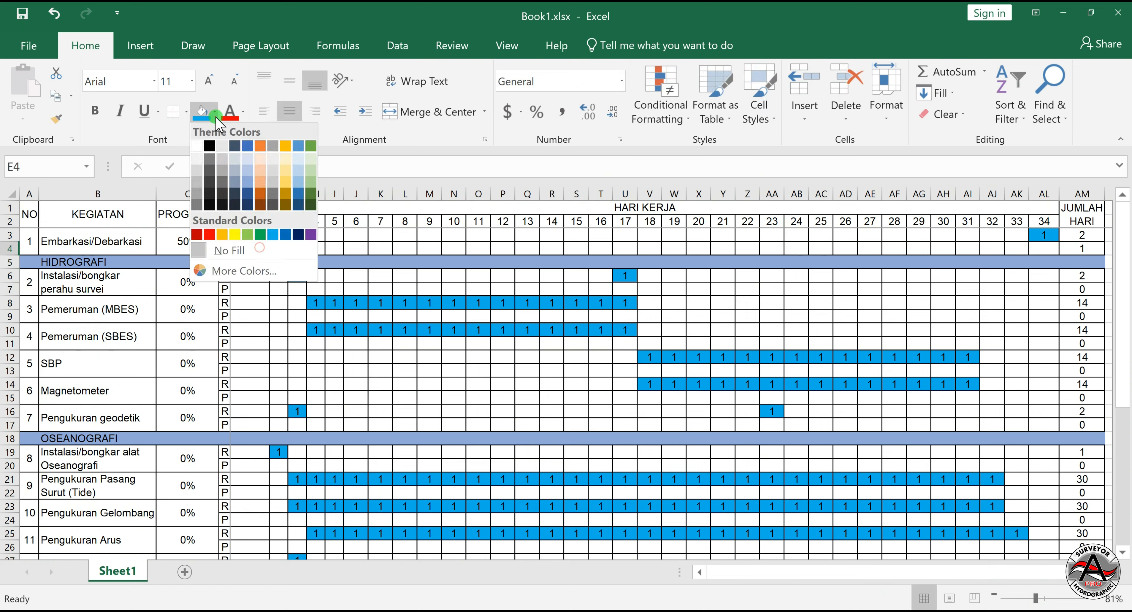
click(235, 234)
click(354, 395)
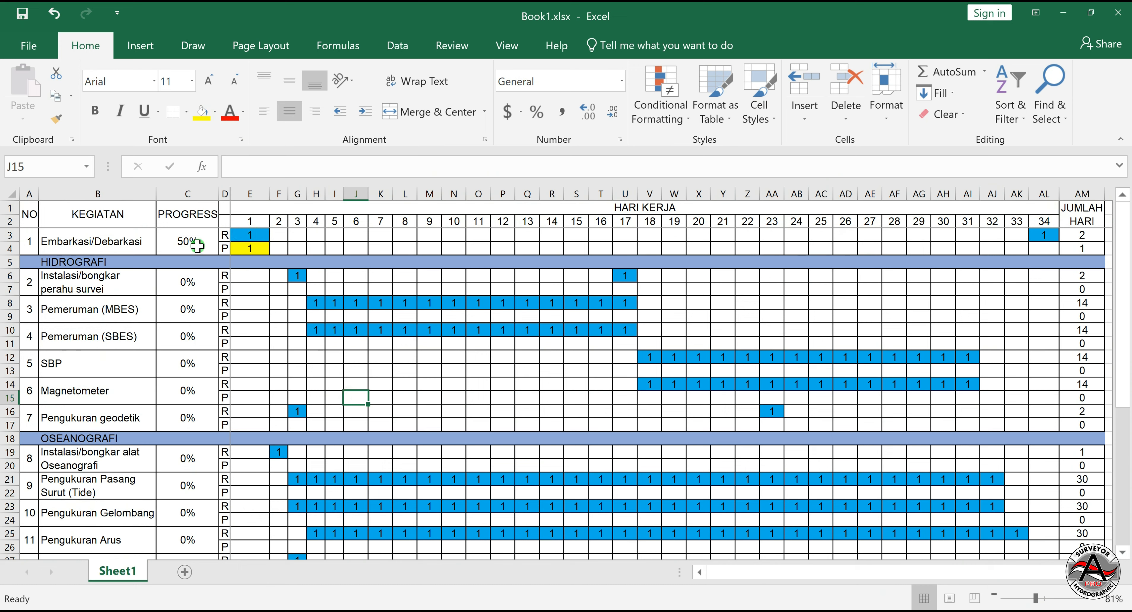
- Examine the Embarkasi/Debarkasi progress formula in C3 and compare the day 1 Perencanaan and Pelaksanaan percentages
click(201, 245)
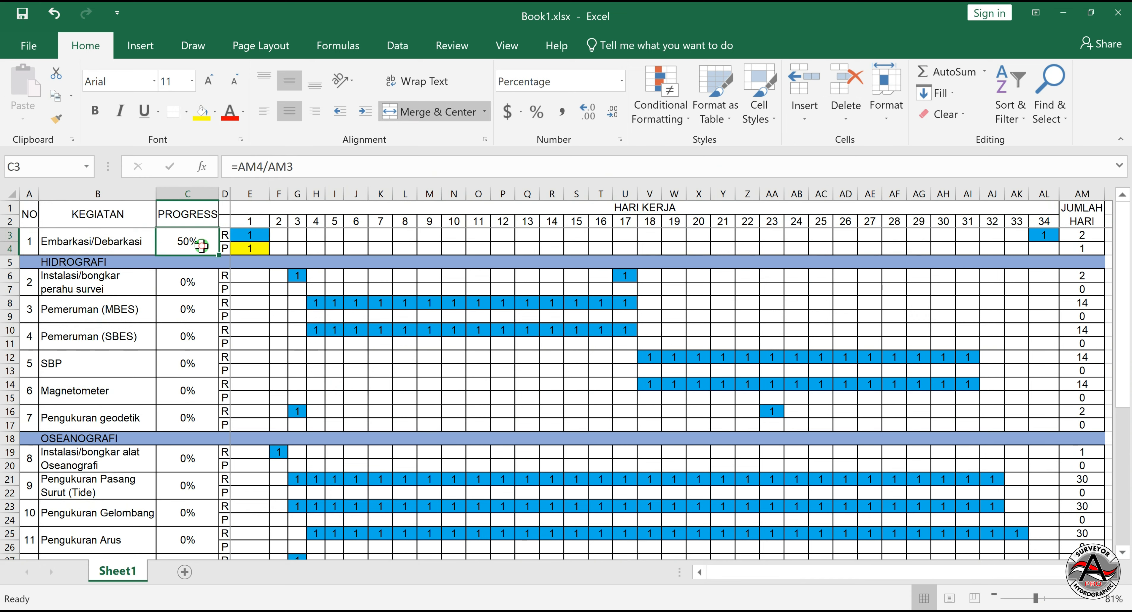
drag(1128, 267, 1128, 430)
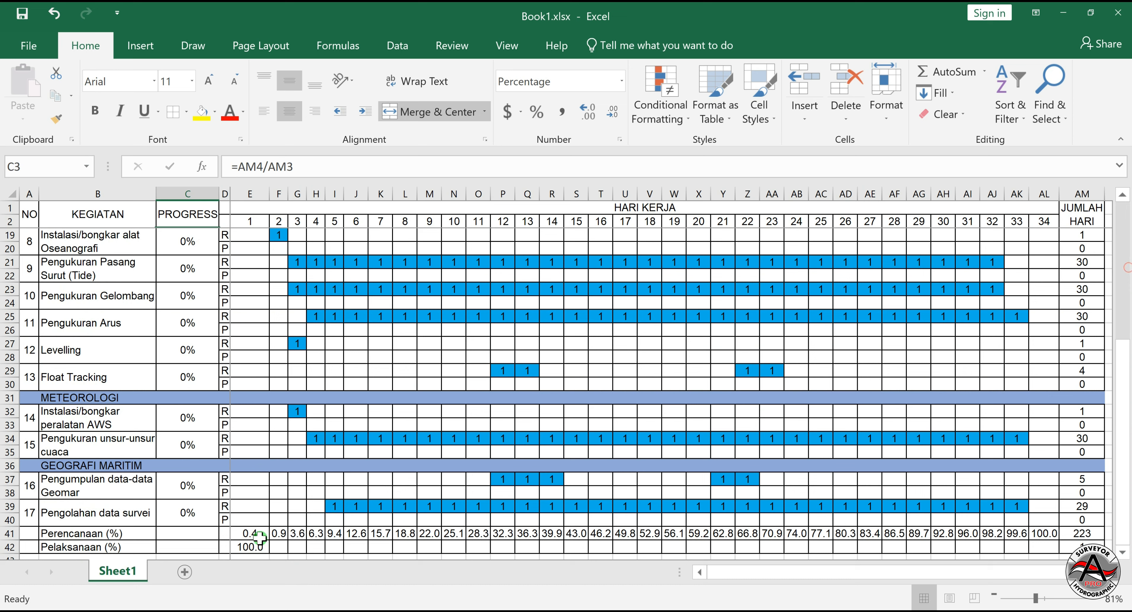
click(262, 536)
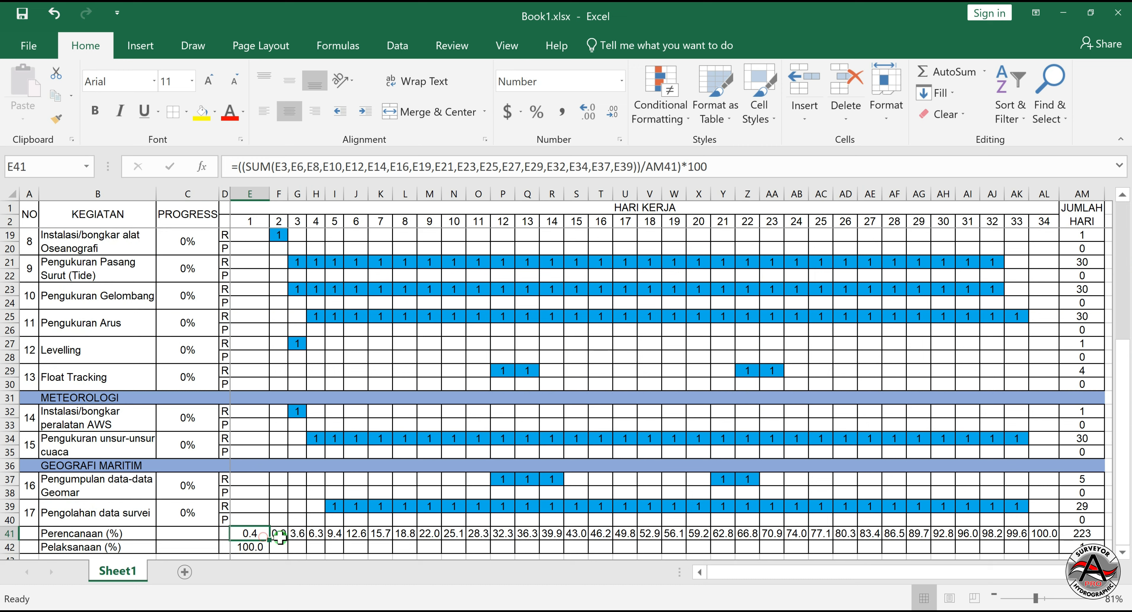
drag(1127, 437, 1128, 437)
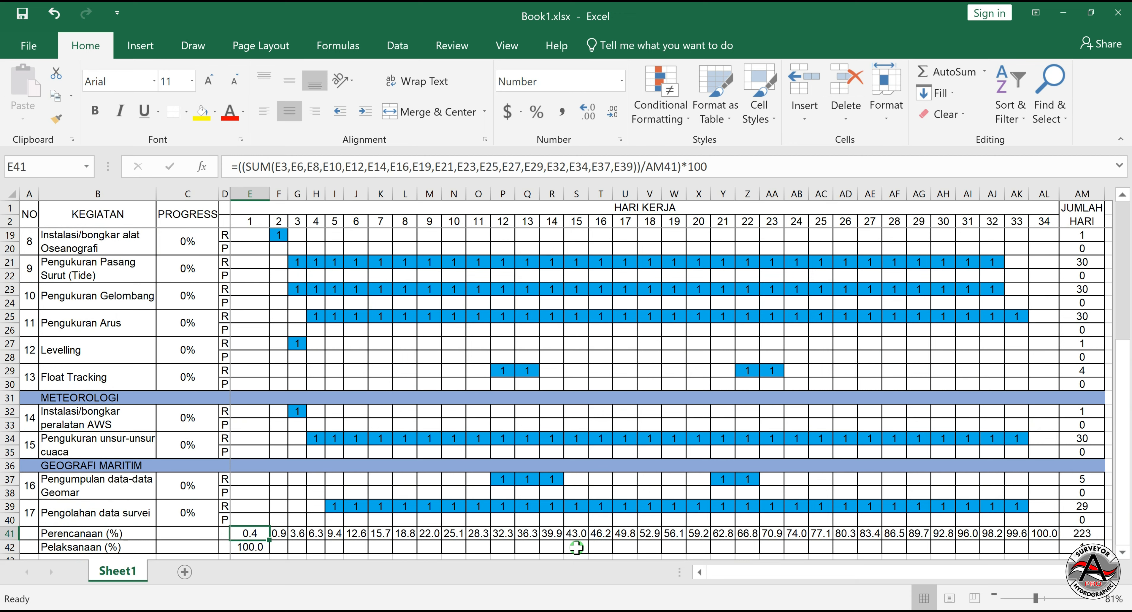
drag(1121, 450, 1115, 290)
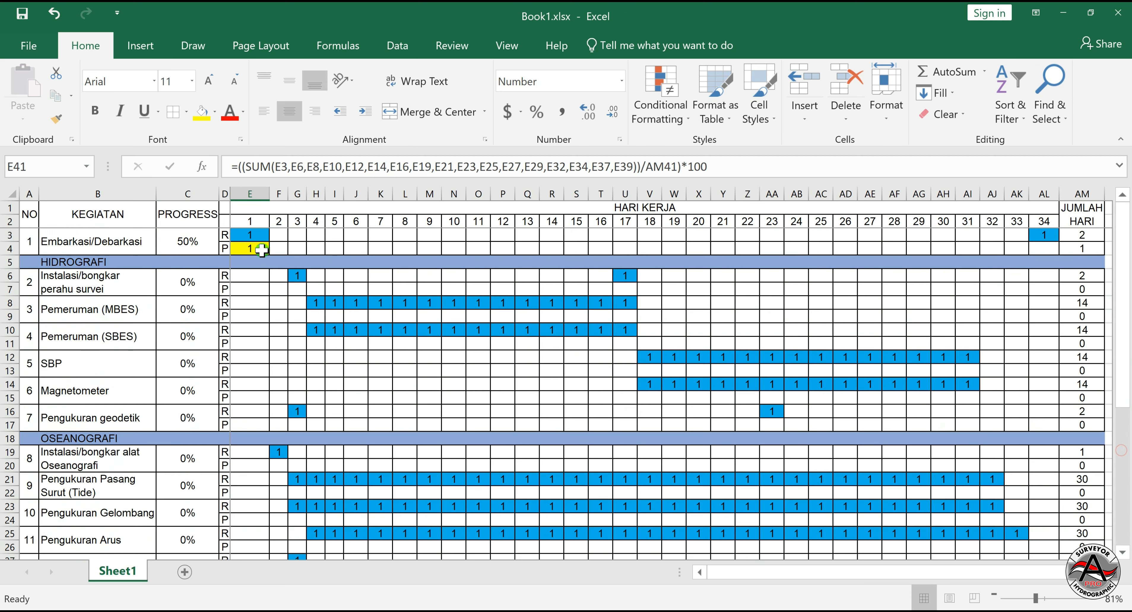
- Copy the executed mark from E4 to days 3 and 17 of Instalasi/bongkar perahu survei, cells G7 and U7
click(257, 250)
key(ctrl+c)
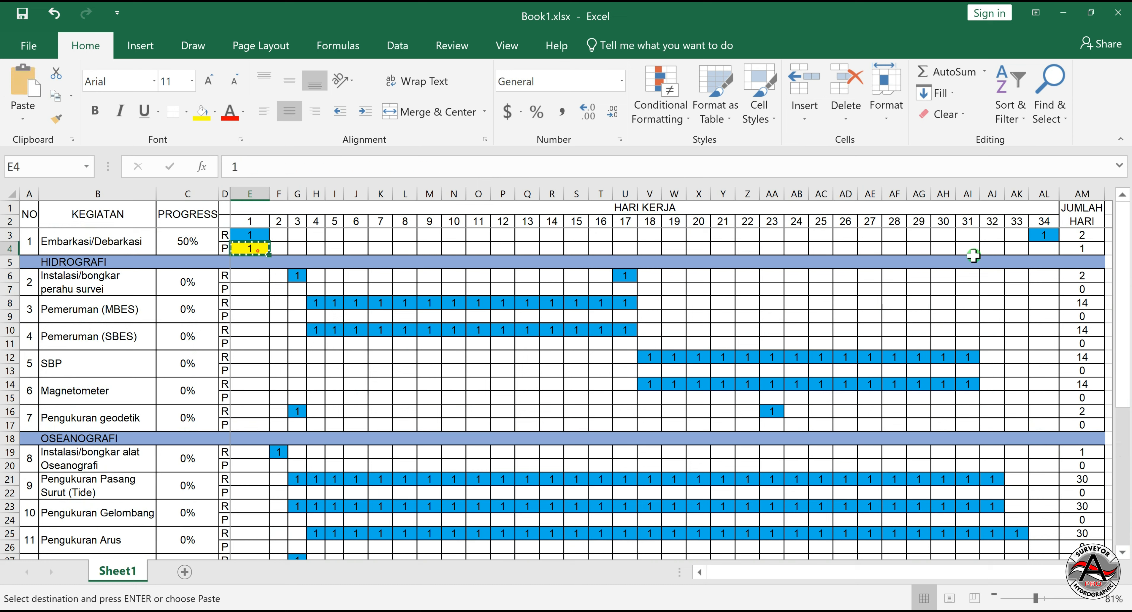
click(297, 289)
key(ctrl+v)
click(624, 290)
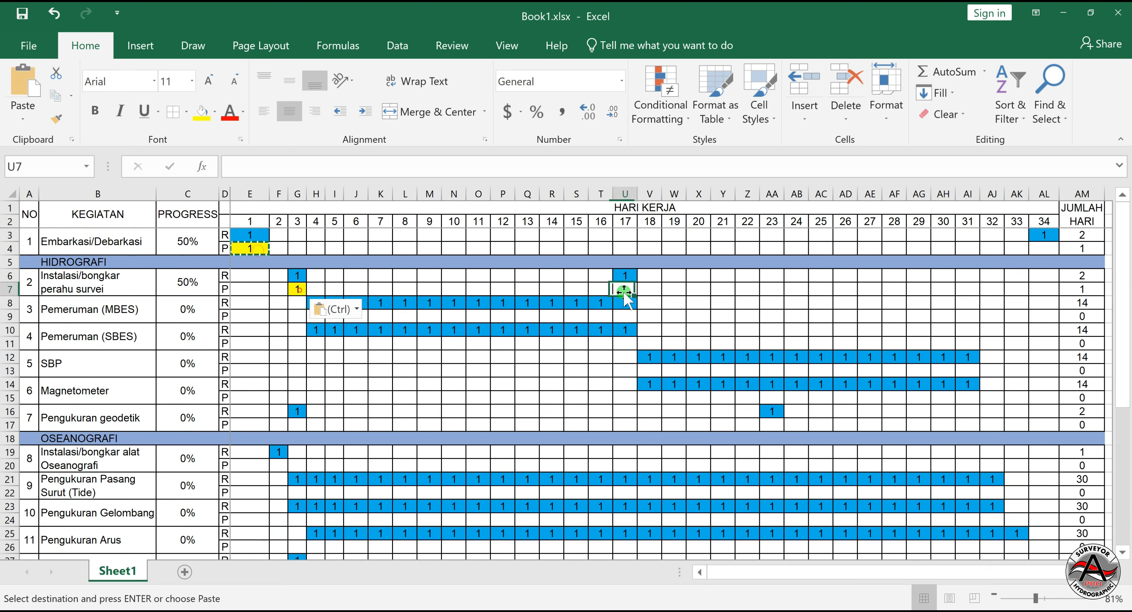
key(ctrl+v)
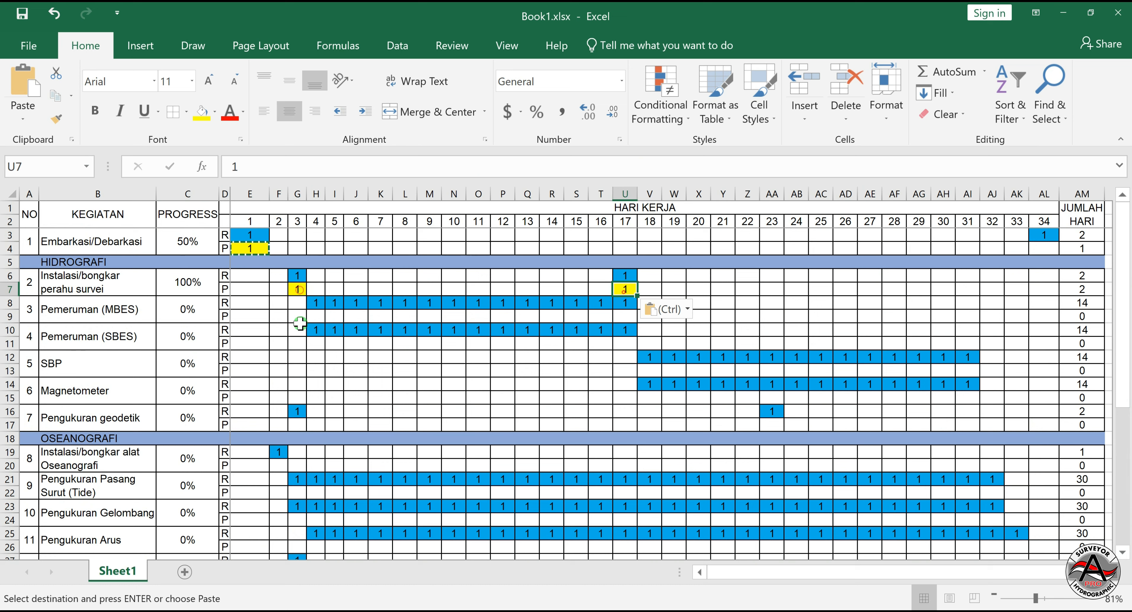
- Mark Pemeruman (MBES) as executed on days 4 through 17, filling H9:U9 with the yellow mark 1
click(315, 316)
key(ctrl+v)
drag(326, 323, 632, 321)
- Copy the executed marks in H9:U9 to the Pemeruman (SBES) row, starting at H11
click(316, 343)
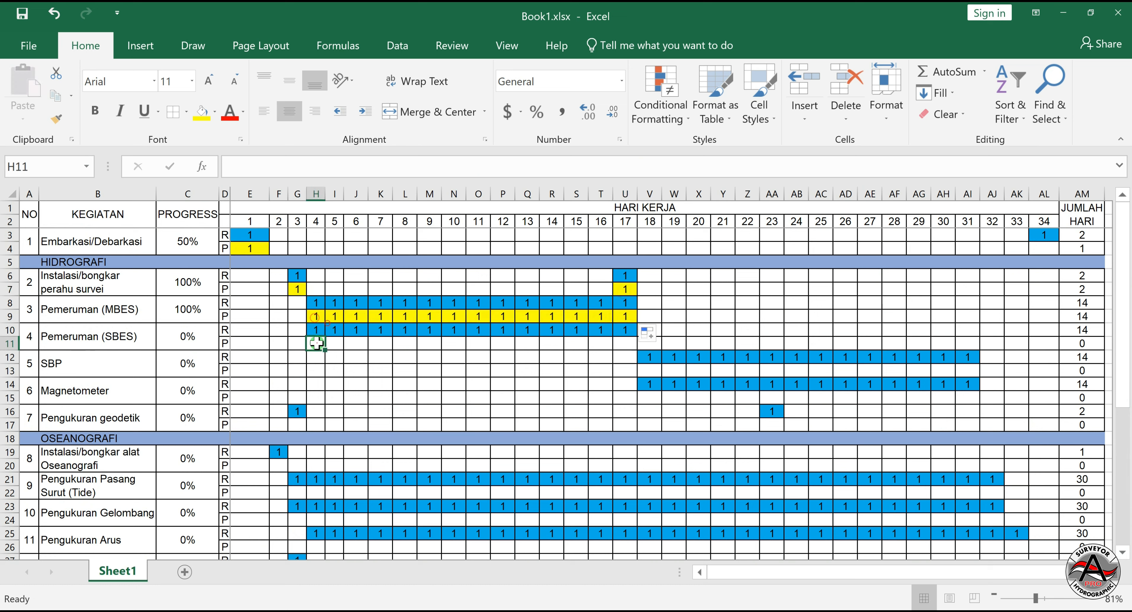
click(317, 315)
drag(318, 315, 627, 316)
key(ctrl+c)
click(316, 345)
key(ctrl+v)
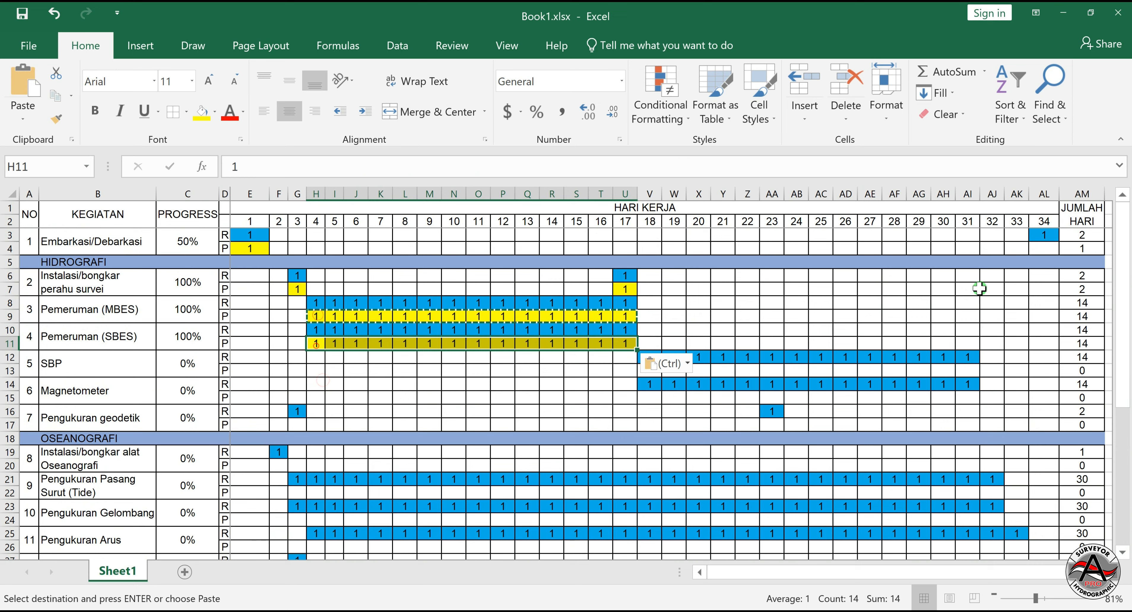
- Enter 1 in AI6 to plan day 31 of Instalasi/bongkar perahu survei and fill the cell blue
click(967, 276)
text(1)
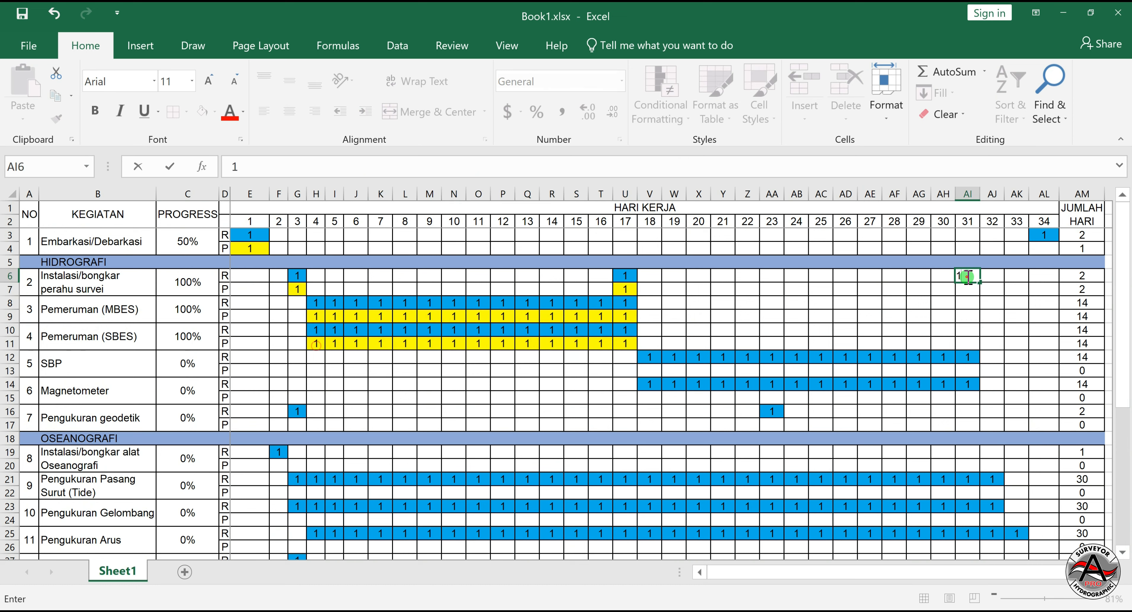
click(215, 111)
click(271, 228)
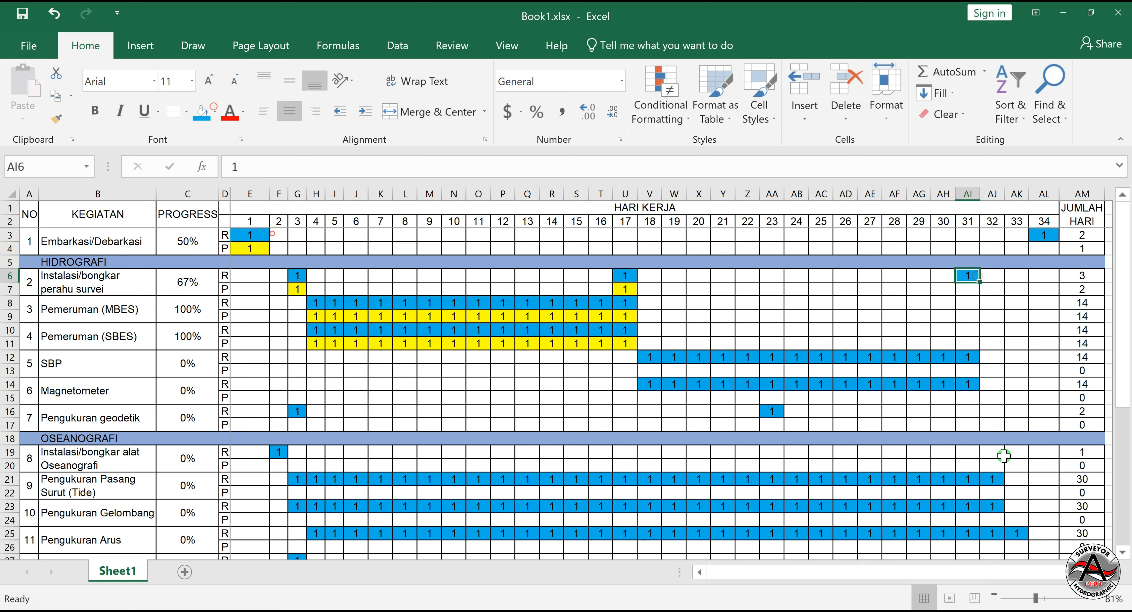
- Plan days 32 and 33 of Instalasi/bongkar alat Oseanografi with blue cells containing 1 in AJ19:AK19
click(994, 456)
text(1)
key(Return)
click(1016, 456)
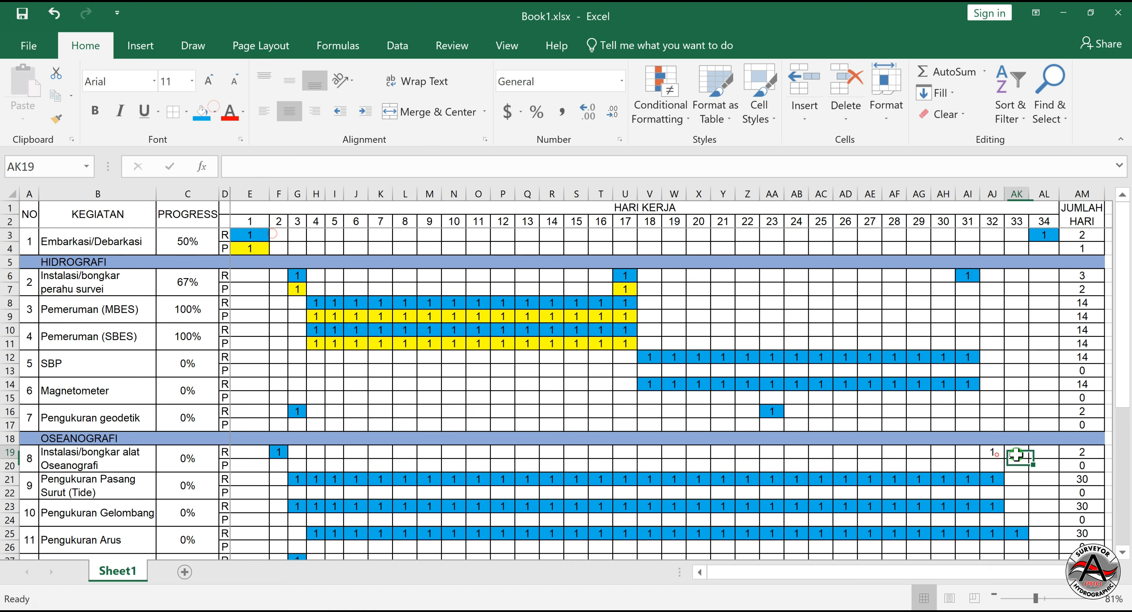
click(994, 455)
drag(1004, 459, 1015, 457)
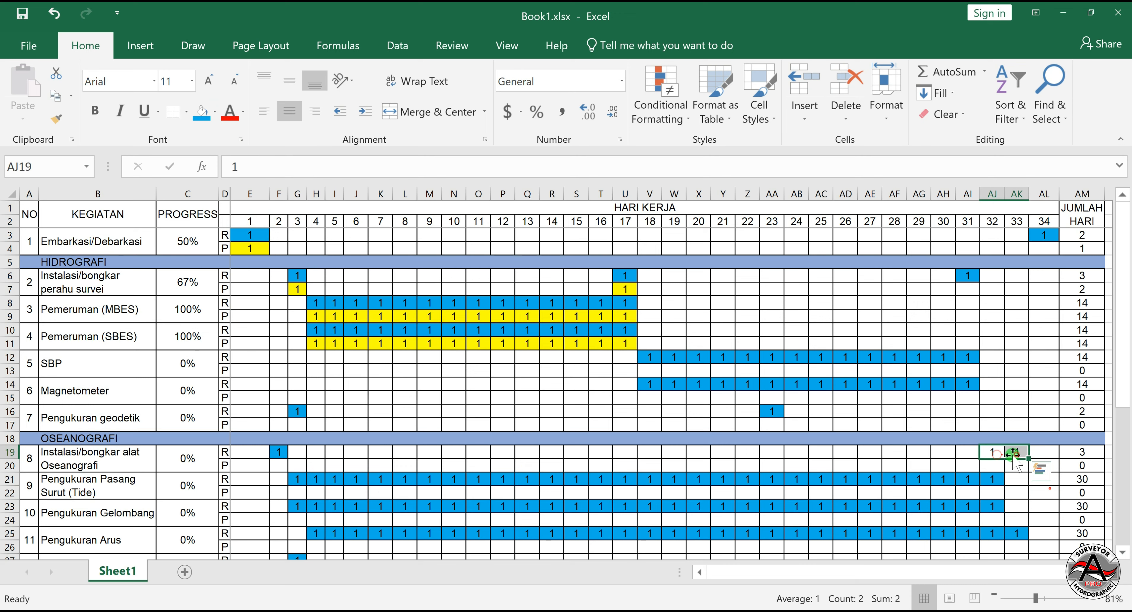
click(840, 340)
- Enter 1 in AK32 to plan day 33 of Instalasi/bongkar peralatan AWS and fill the cell blue
scroll(889, 451, down, 5)
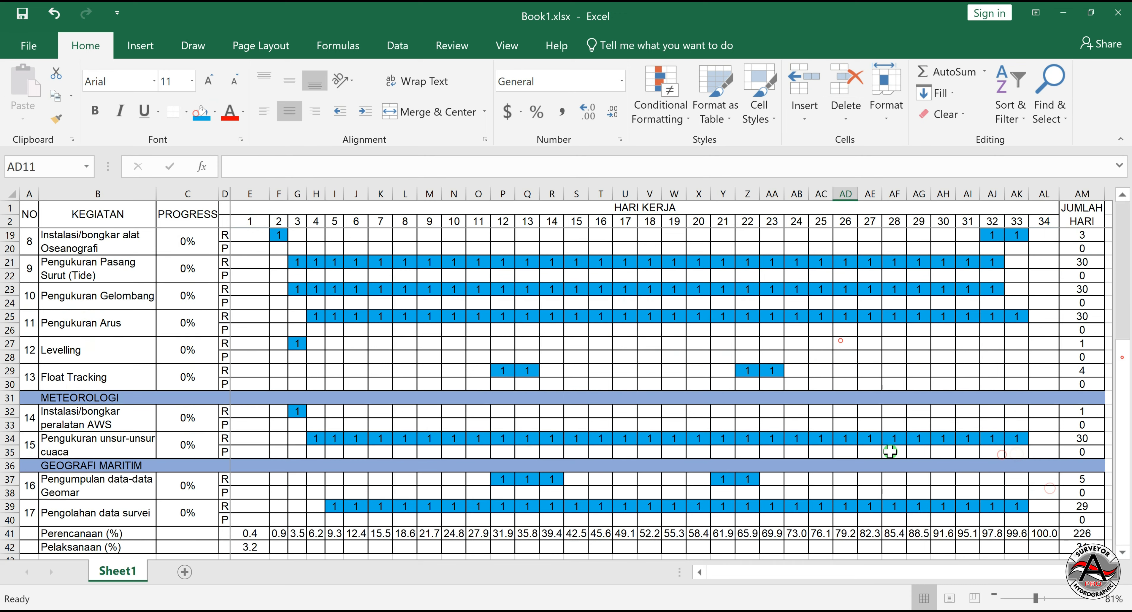
click(1020, 413)
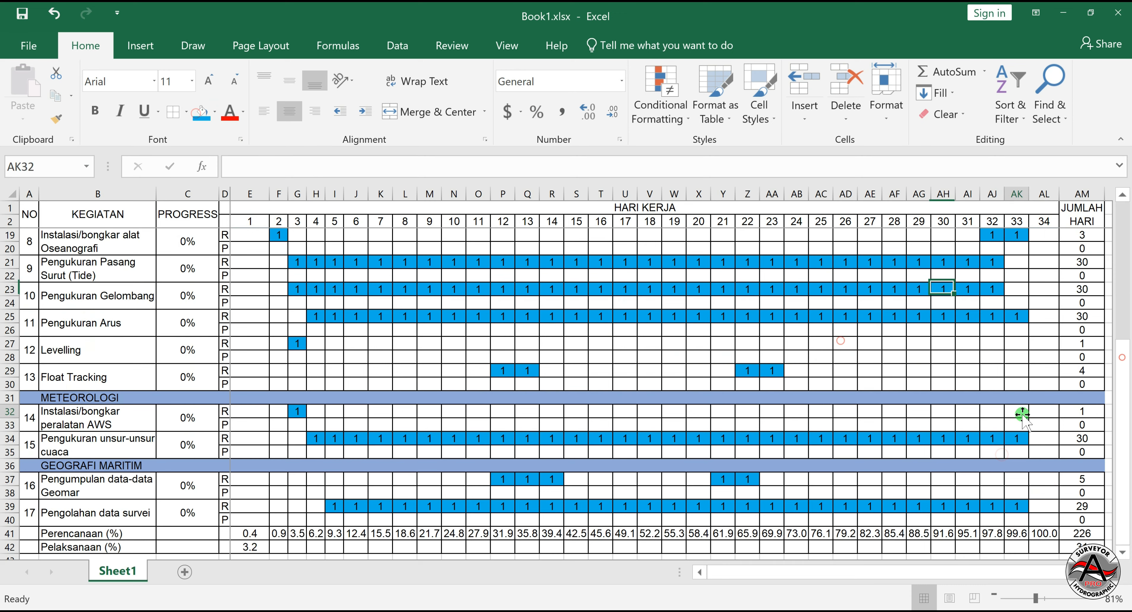
text(1)
click(201, 113)
click(894, 520)
- Copy the cumulative Perencanaan formula from F41 into the day 2 Pelaksanaan cell F42
drag(1125, 440, 1128, 460)
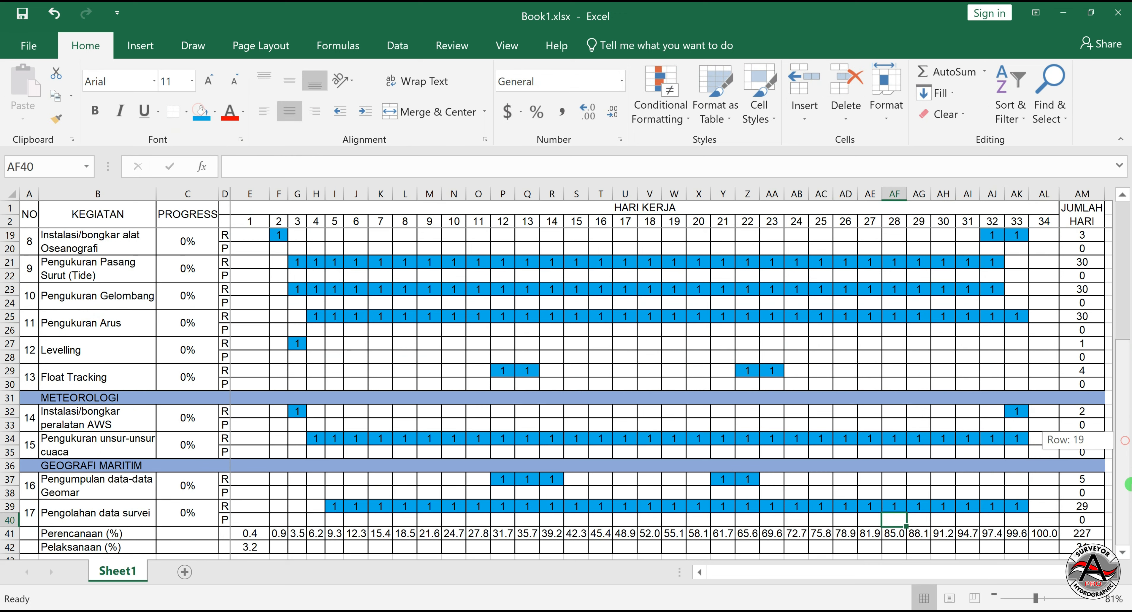
scroll(571, 395, down, 2)
click(250, 492)
click(277, 478)
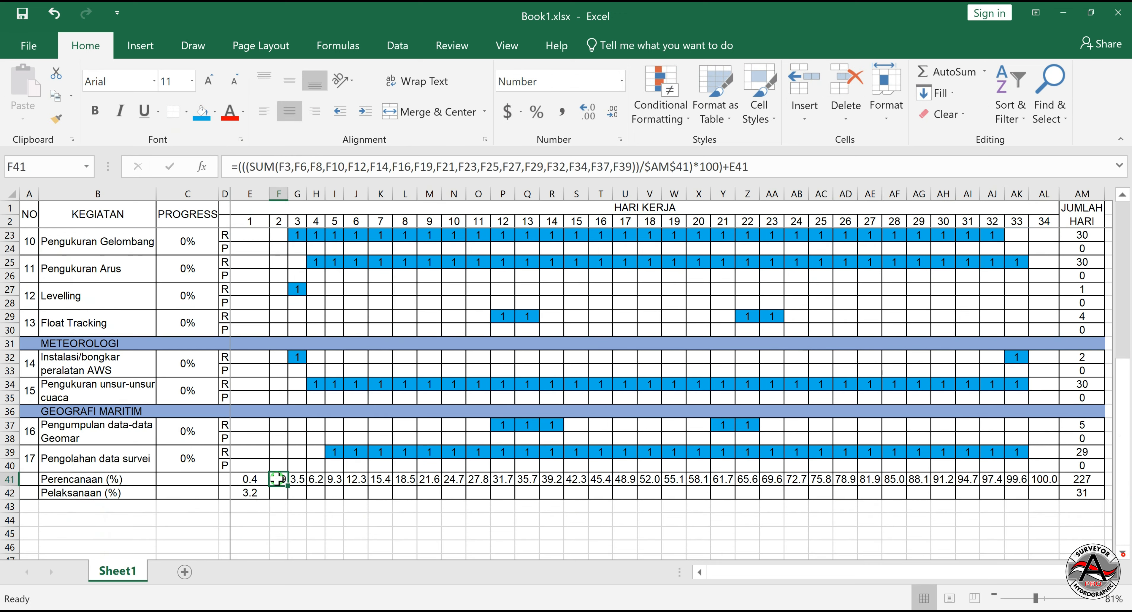
key(ctrl+c)
click(279, 493)
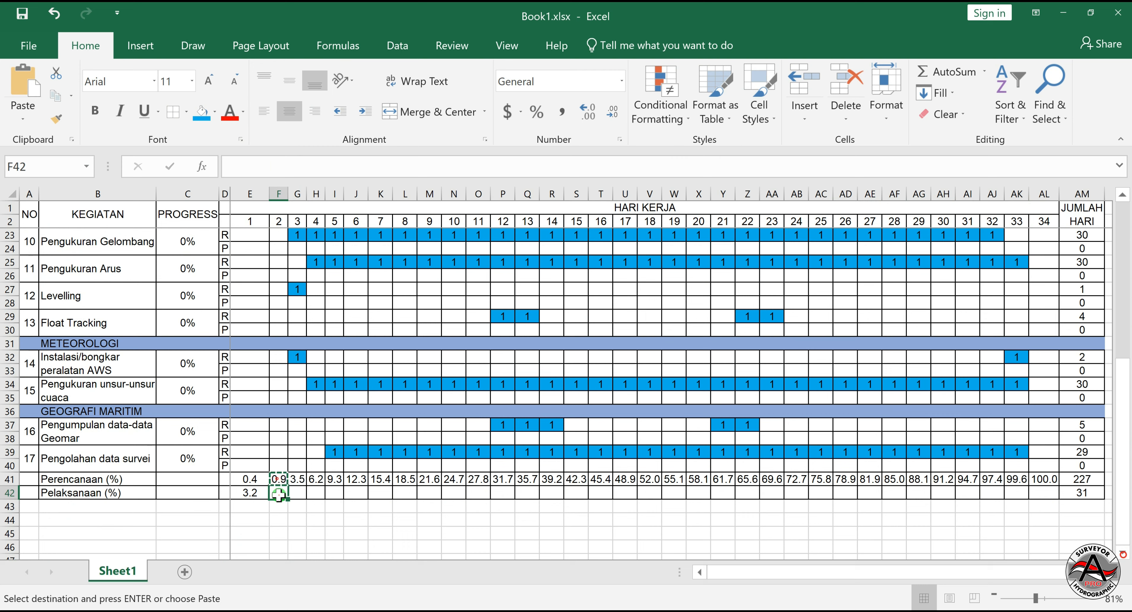
key(ctrl+v)
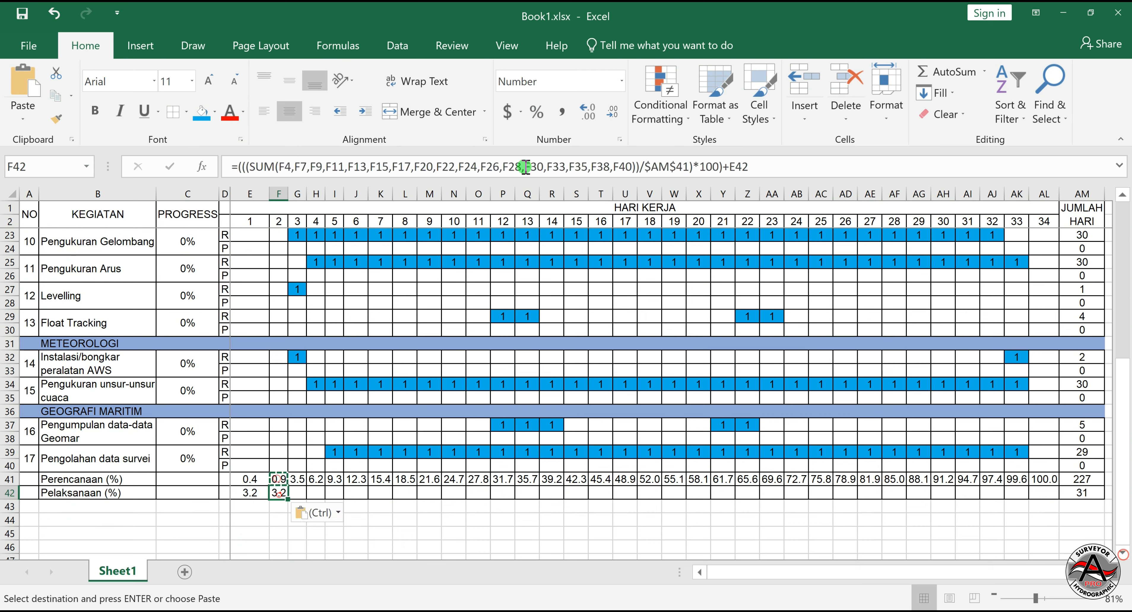
- Change the divisor reference in the F42 formula to the executed total $AM$42
click(525, 167)
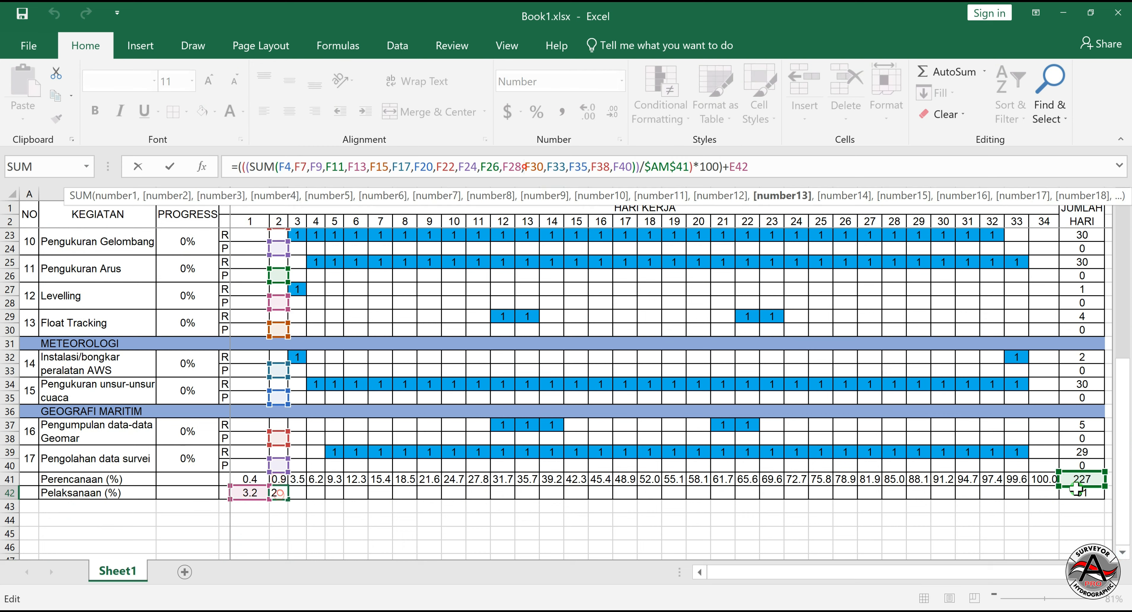
drag(1076, 487, 1076, 500)
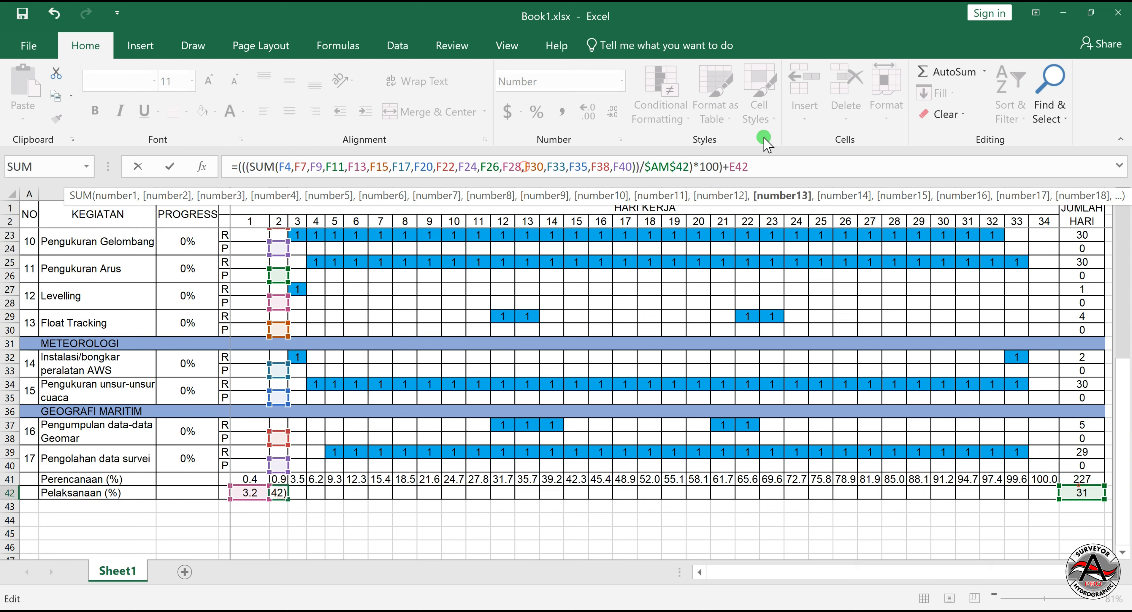
click(756, 167)
key(Return)
- Fill the cumulative Pelaksanaan formula from F42 across the row to day 34 in AL42
click(283, 494)
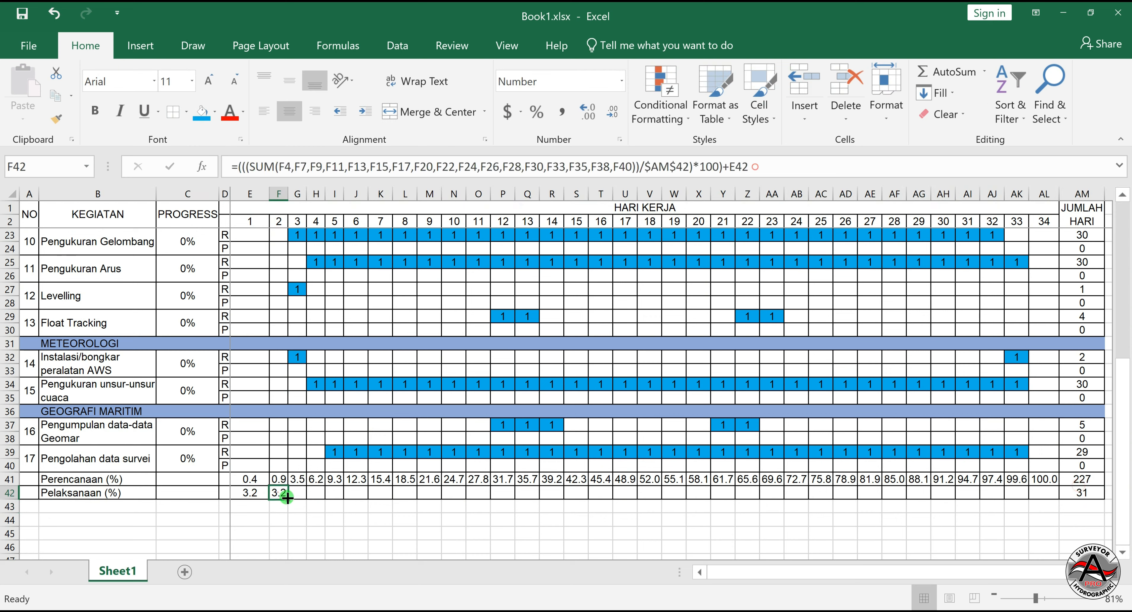
drag(286, 498, 1054, 510)
click(898, 523)
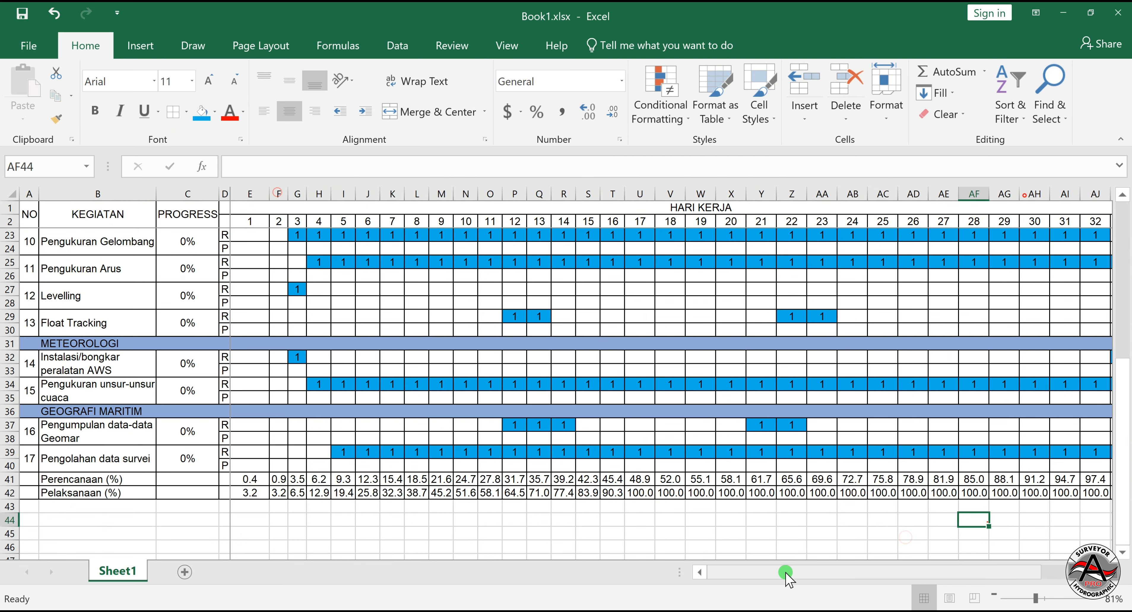
drag(785, 571, 778, 571)
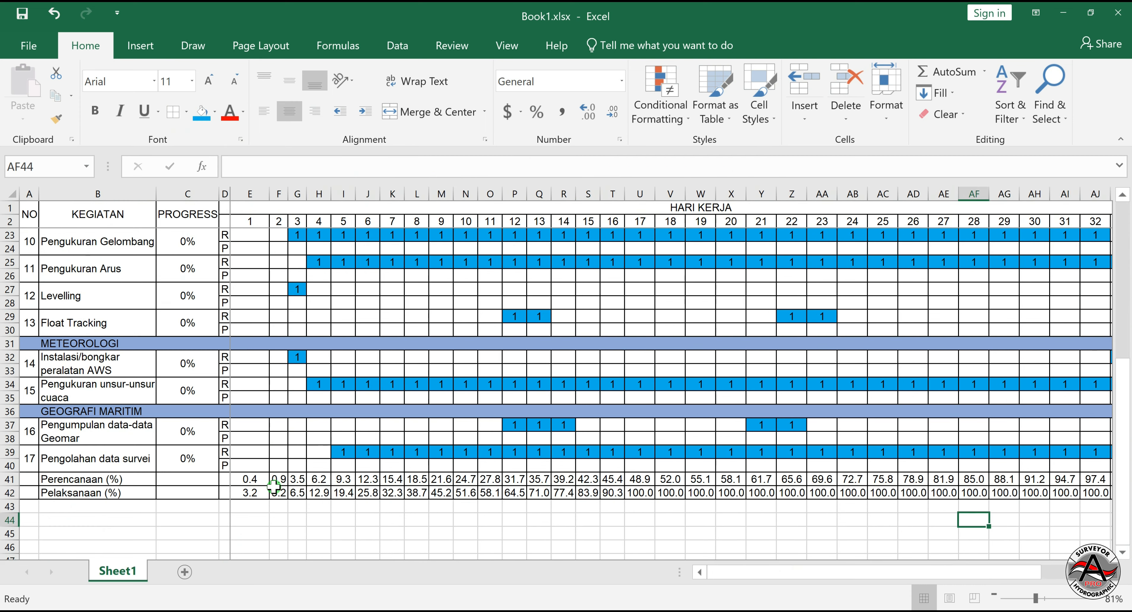
- Review the cell references used by the day 2 Pelaksanaan formula in F42
click(278, 489)
click(404, 167)
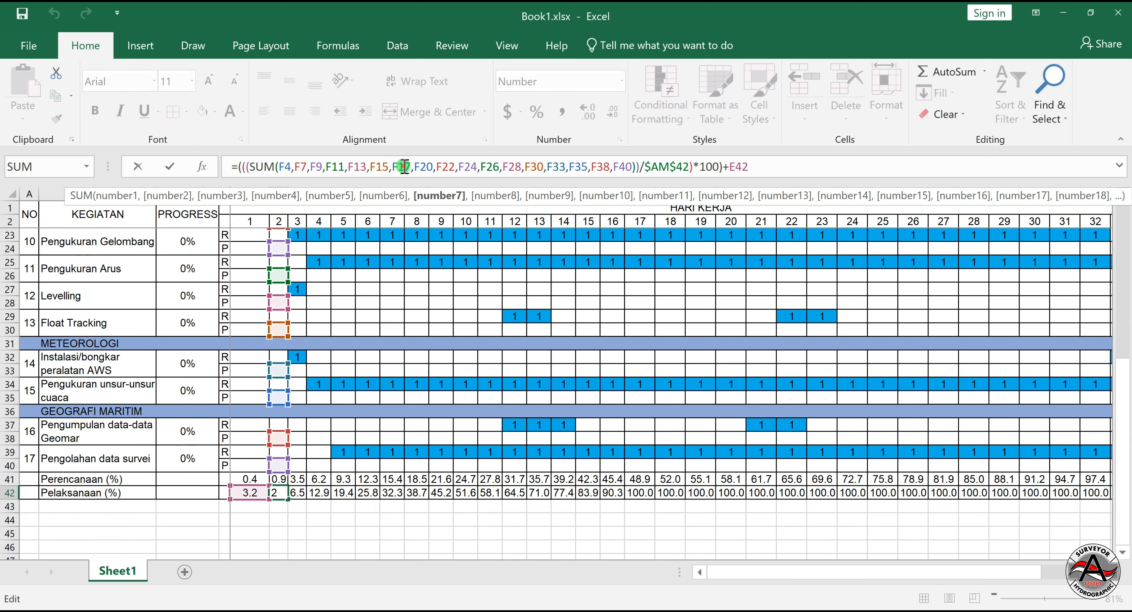
key(Escape)
click(449, 169)
click(560, 506)
- Insert a line chart with markers from the Perencanaan and Pelaksanaan percentages in E41:AL42 and reposition it over the schedule
drag(238, 479, 1030, 492)
click(132, 43)
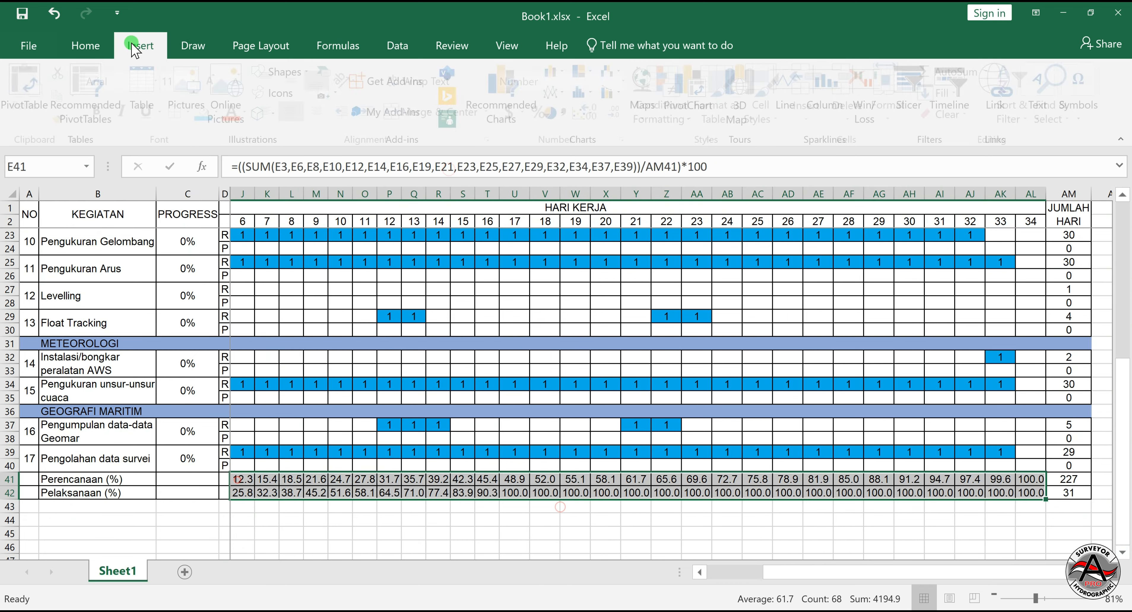
click(553, 93)
click(713, 152)
drag(738, 325, 575, 312)
scroll(462, 435, down, 2)
click(262, 535)
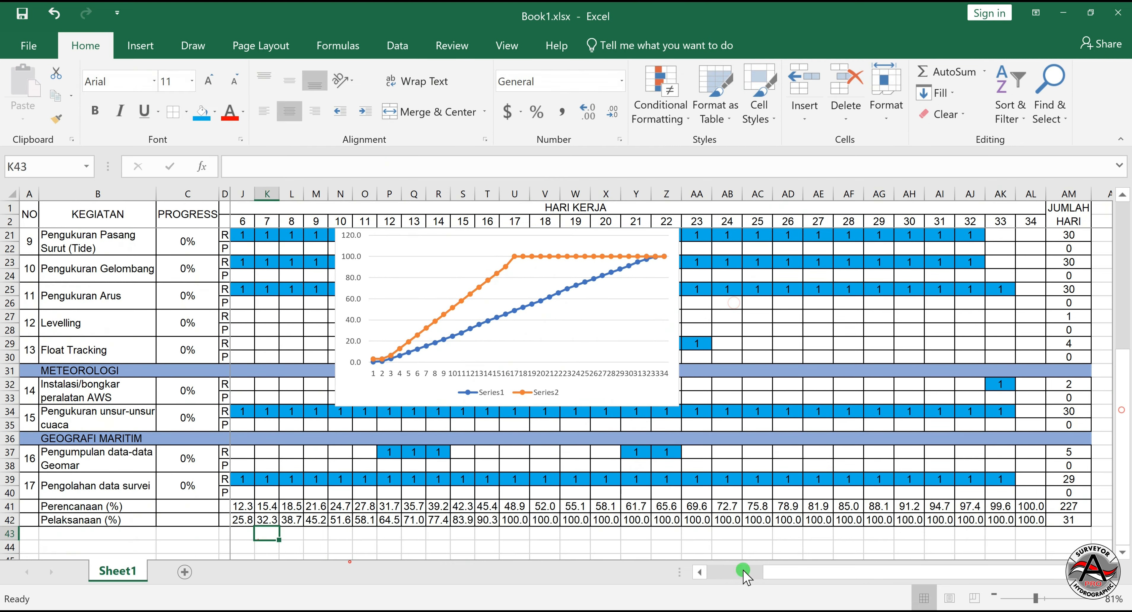
- Clear the cumulative Pelaksanaan percentages for days 11 through 34 in O42:AL42
click(745, 573)
click(250, 520)
click(487, 166)
click(466, 545)
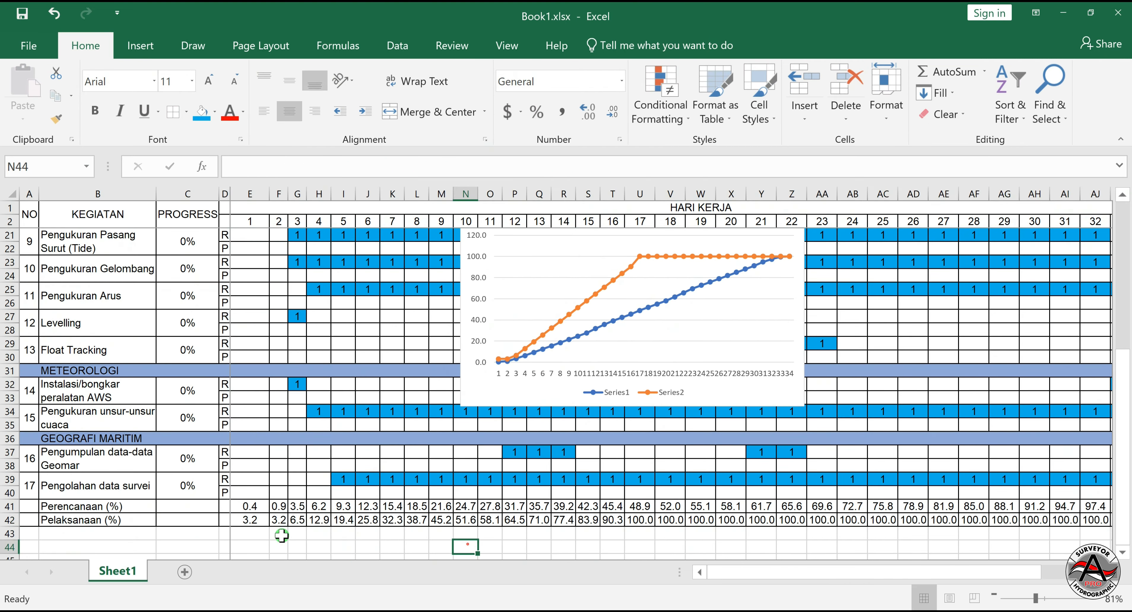
drag(485, 523, 1098, 482)
key(Delete)
click(774, 571)
drag(393, 479, 466, 480)
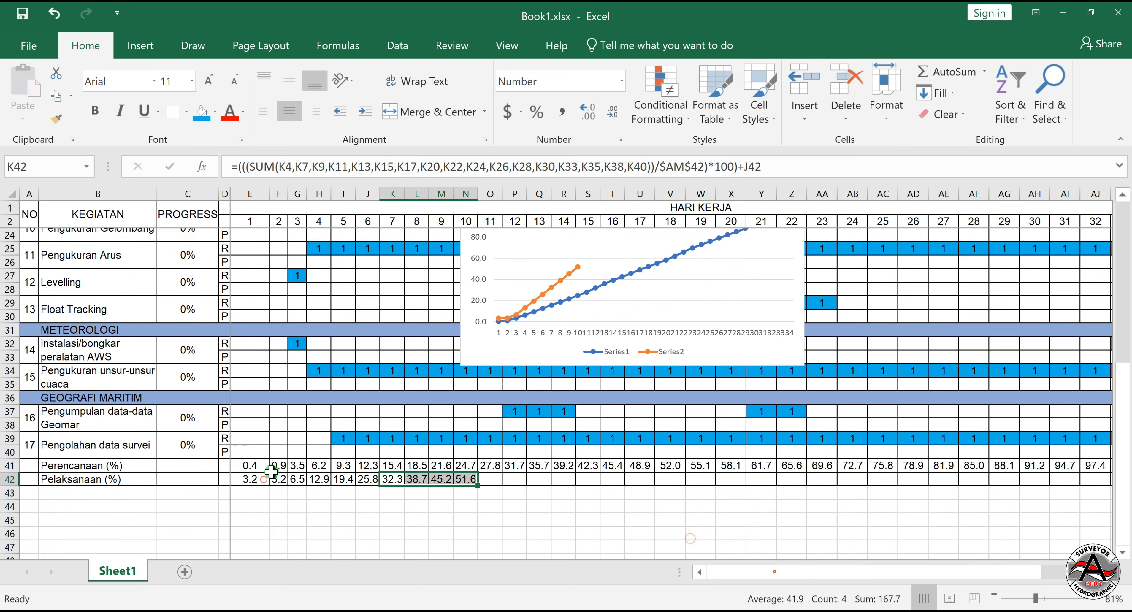
click(299, 478)
- Copy the executed marks in H9:U9 to days 18 through 31 of SBP and Magnetometer, starting at V13 and V15
scroll(316, 321, up, 8)
drag(320, 318, 639, 321)
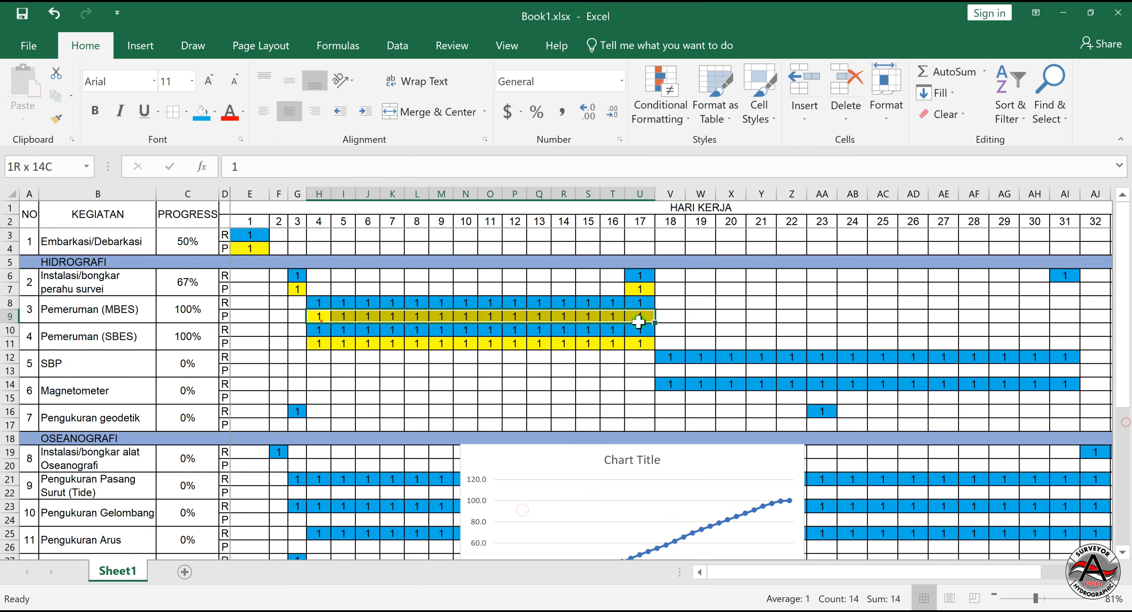
key(ctrl+c)
click(670, 370)
key(ctrl+v)
click(669, 397)
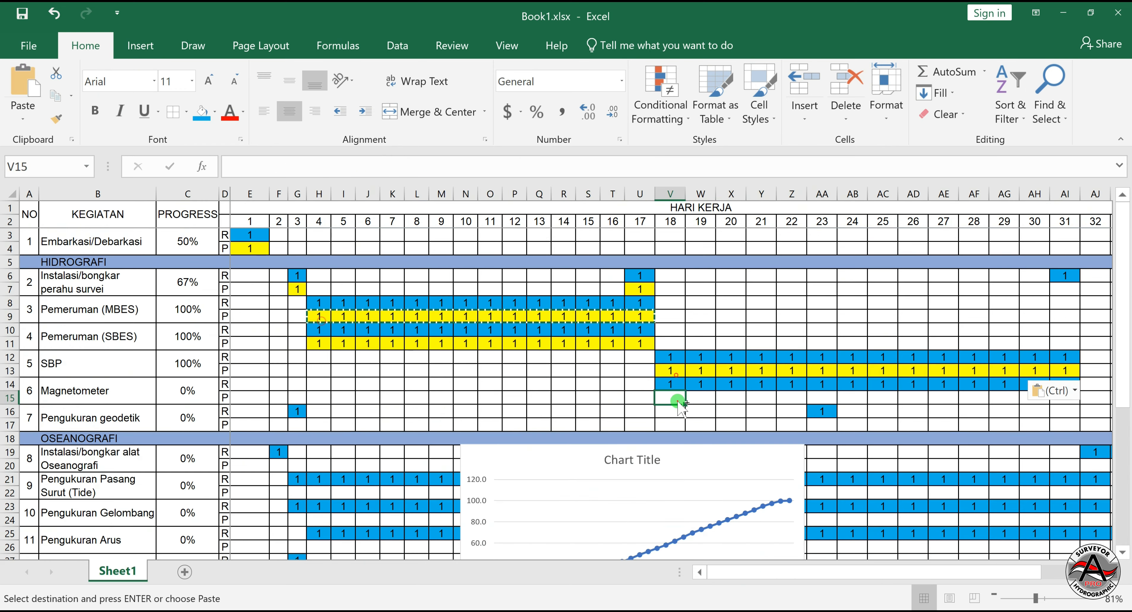
key(ctrl+v)
- Copy the executed mark from U7 to day 31 of Instalasi/bongkar perahu survei in AI7
click(640, 290)
key(ctrl+c)
click(1066, 292)
key(ctrl+v)
- Refill the cumulative Pelaksanaan formulas along row 42 through day 34 in AL42
drag(1129, 372, 1129, 539)
click(383, 502)
click(274, 550)
drag(287, 551, 958, 528)
drag(1021, 575, 1076, 574)
click(844, 543)
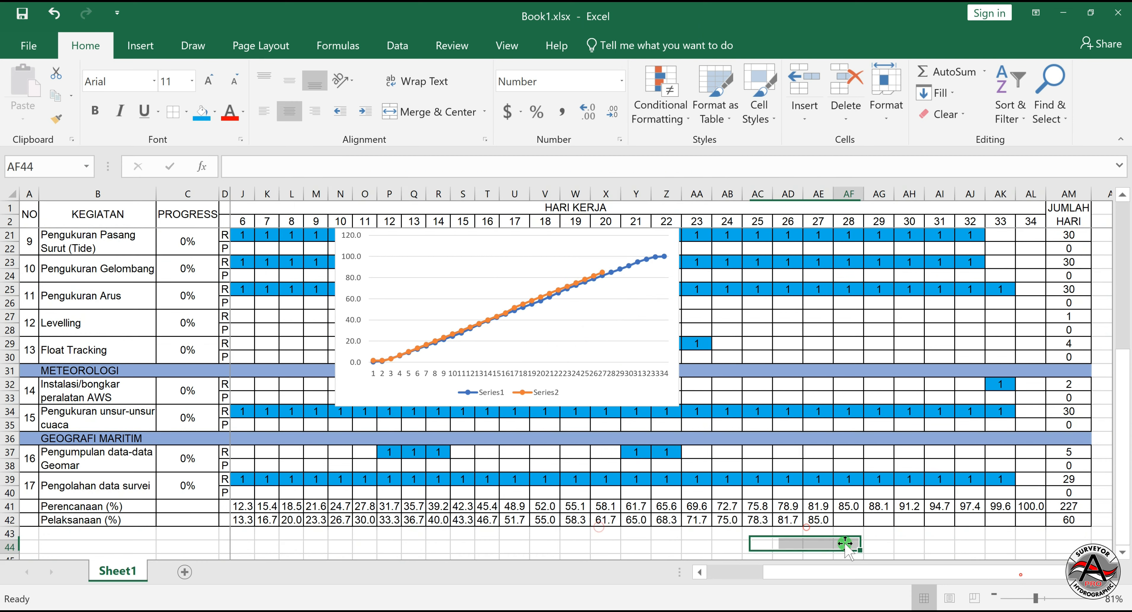
click(818, 519)
drag(833, 527, 1053, 535)
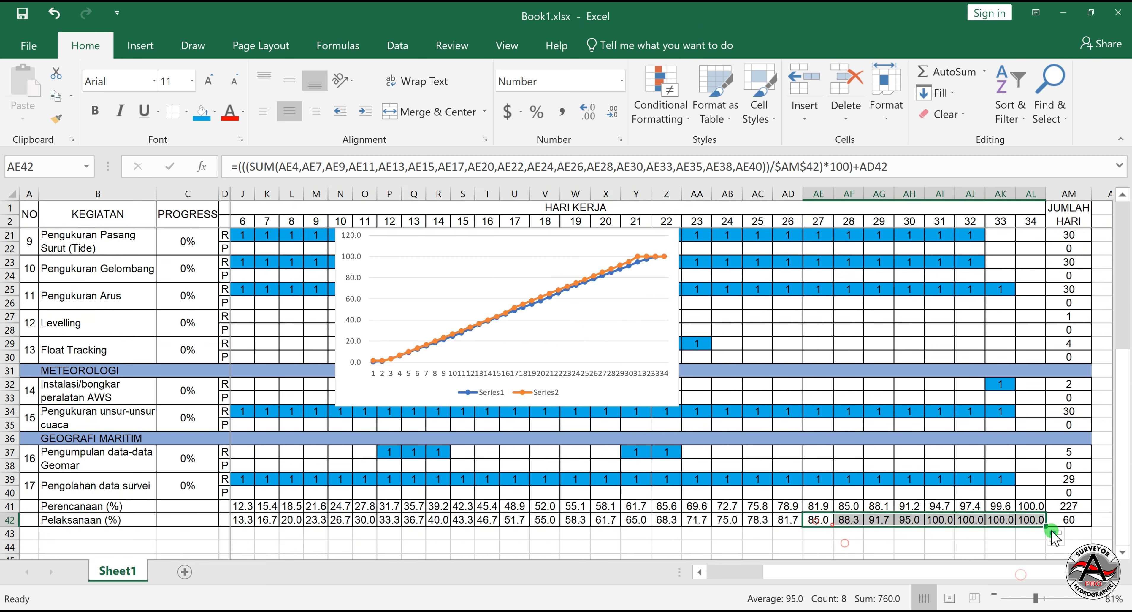
- Copy the executed mark from AA15 to day 23 of Pengukuran geodetik in AA17
drag(1128, 483, 1128, 411)
click(702, 290)
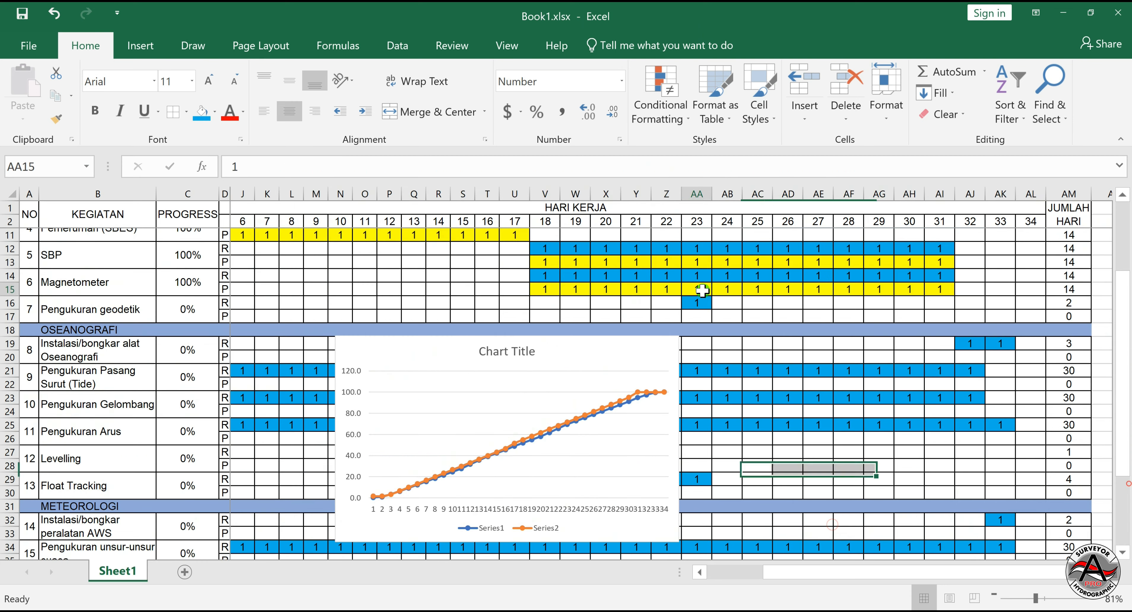
key(ctrl+c)
click(696, 316)
key(ctrl+v)
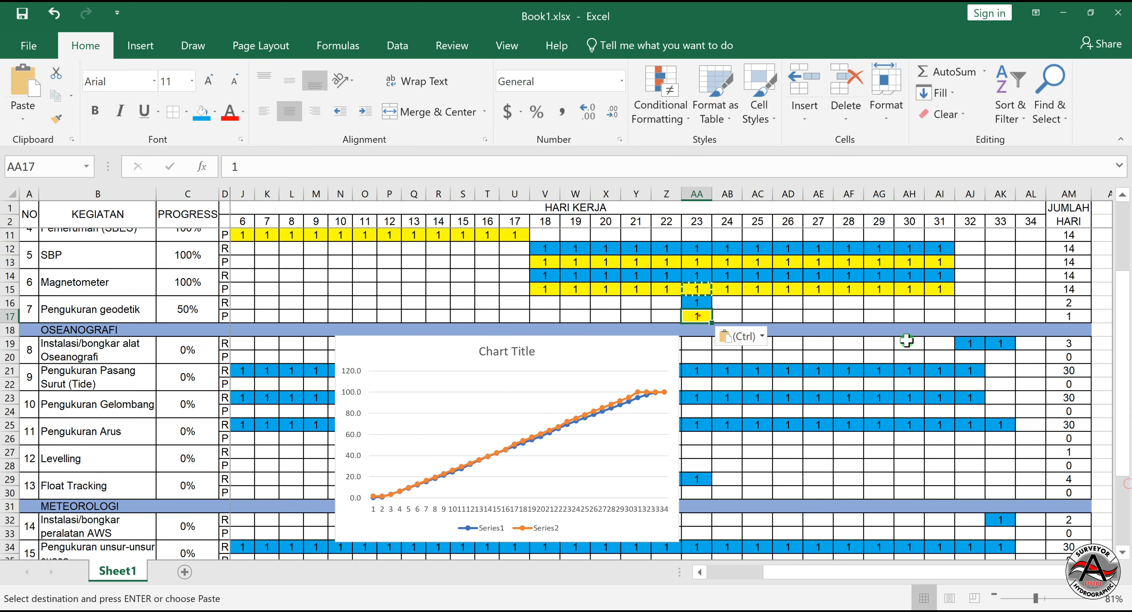
- Paste executed marks on days 32 and 33 of Instalasi/bongkar alat Oseanografi and day 33 of Instalasi/bongkar peralatan AWS
drag(969, 358, 1001, 356)
key(ctrl+v)
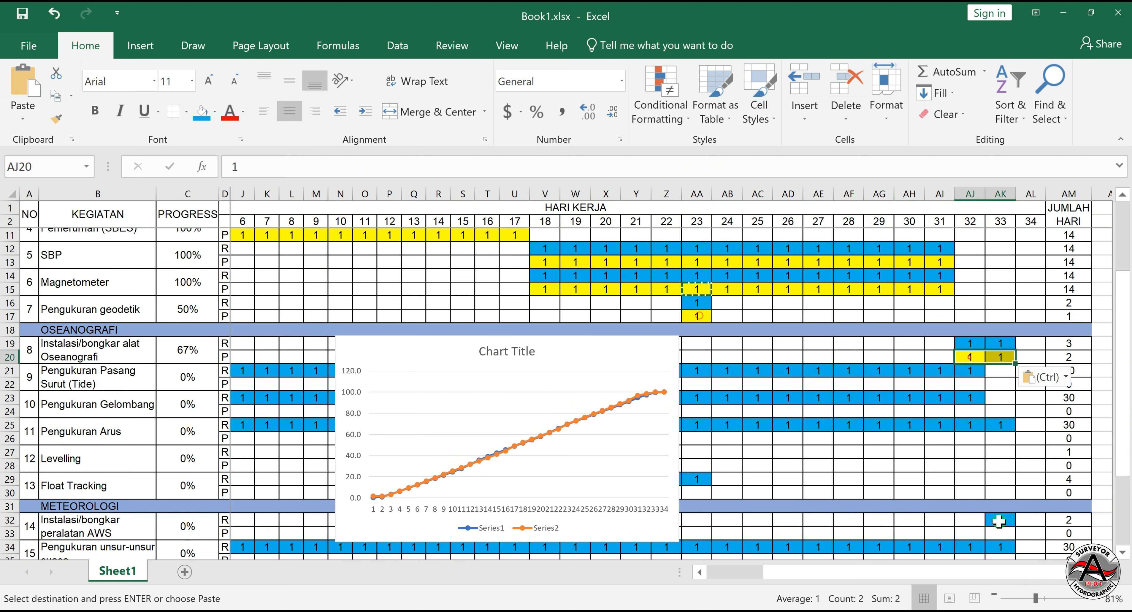
click(1000, 534)
key(ctrl+v)
- Paste executed marks on days 12 to 14 and 21 to 22 of Pengumpulan data-data Geomar in row 38
drag(1123, 414, 1123, 483)
drag(389, 492, 438, 492)
key(ctrl+v)
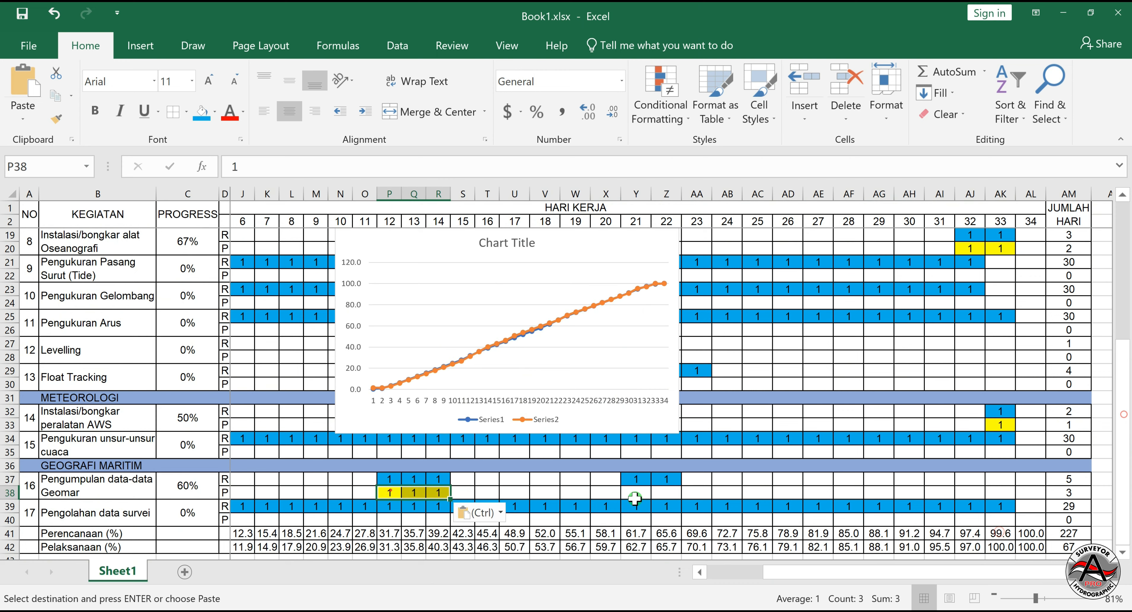
drag(636, 493, 666, 492)
key(ctrl+v)
- Paste executed marks on days 5 to 33 of Pengolahan data survei in row 40
drag(243, 520, 1004, 478)
key(ctrl+v)
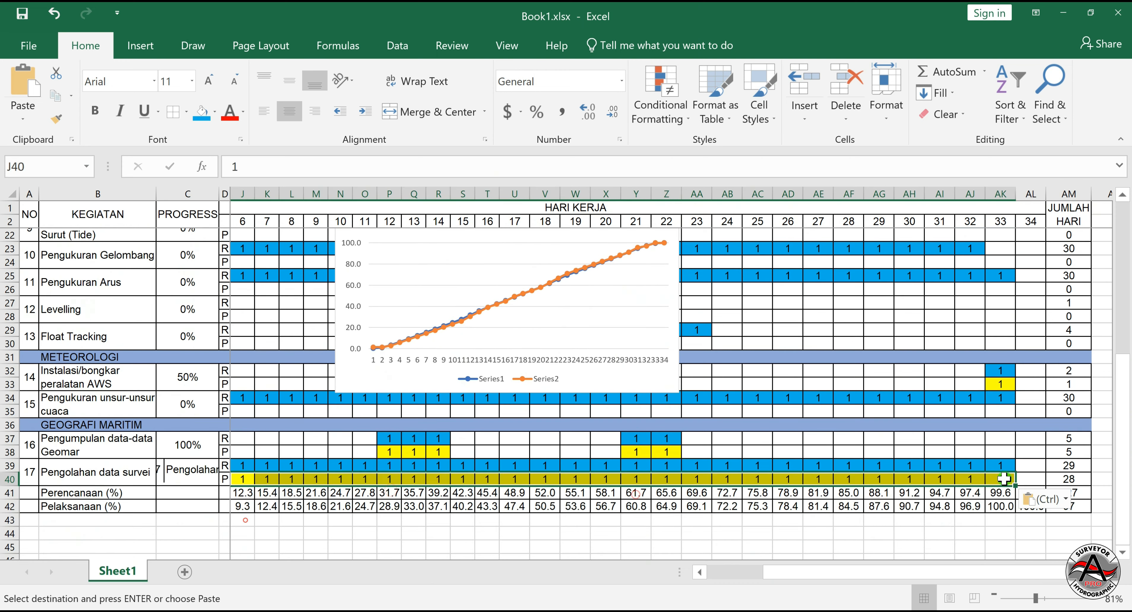
drag(887, 575, 787, 584)
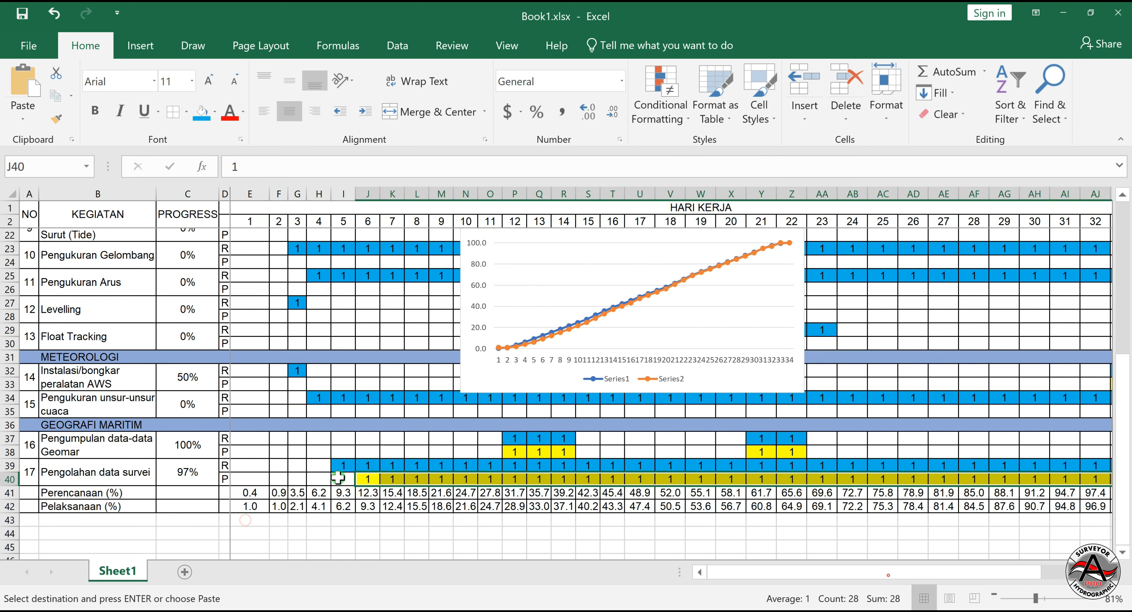
click(338, 476)
key(ctrl+v)
- Paste executed marks on days 4 to 33 of Pengukuran unsur-unsur cuaca in row 35 and day 3 of Instalasi/bongkar peralatan AWS
drag(319, 411, 1063, 415)
key(ctrl+v)
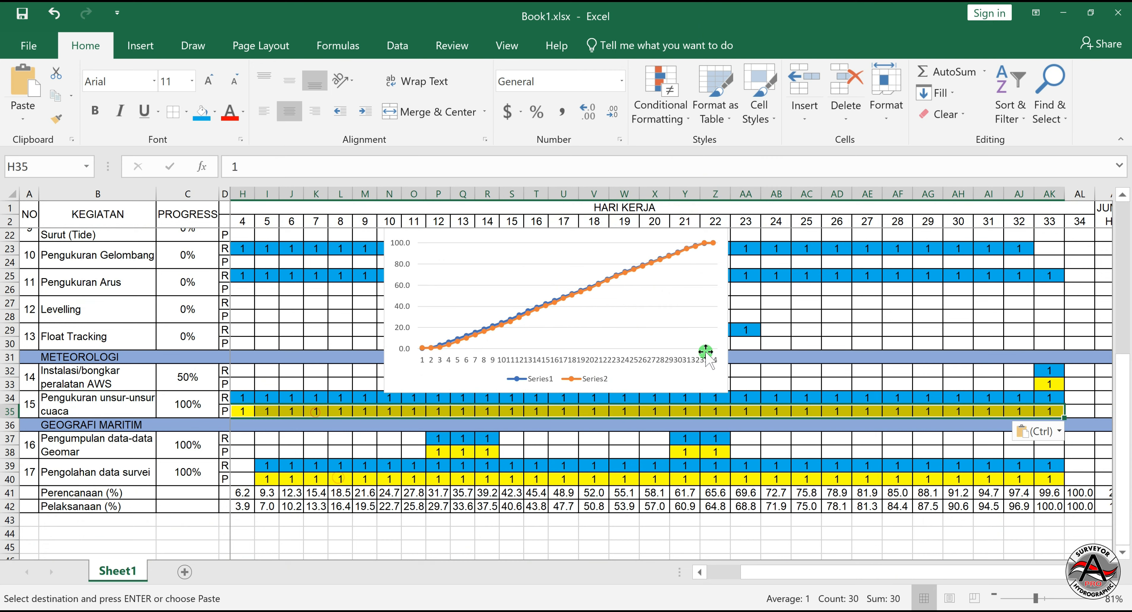
drag(756, 574, 688, 576)
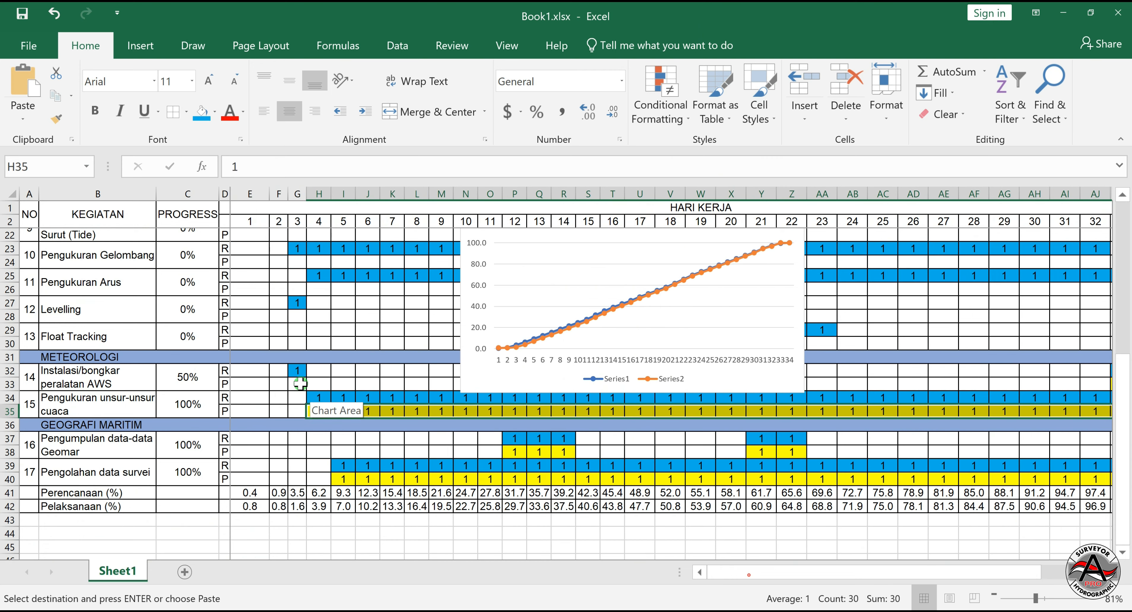
click(297, 384)
key(ctrl+v)
- Paste executed marks on day 3 of Levelling in row 28 and days 4 to 33 of Pengukuran Arus in row 26
click(298, 316)
key(ctrl+v)
drag(319, 288, 1048, 288)
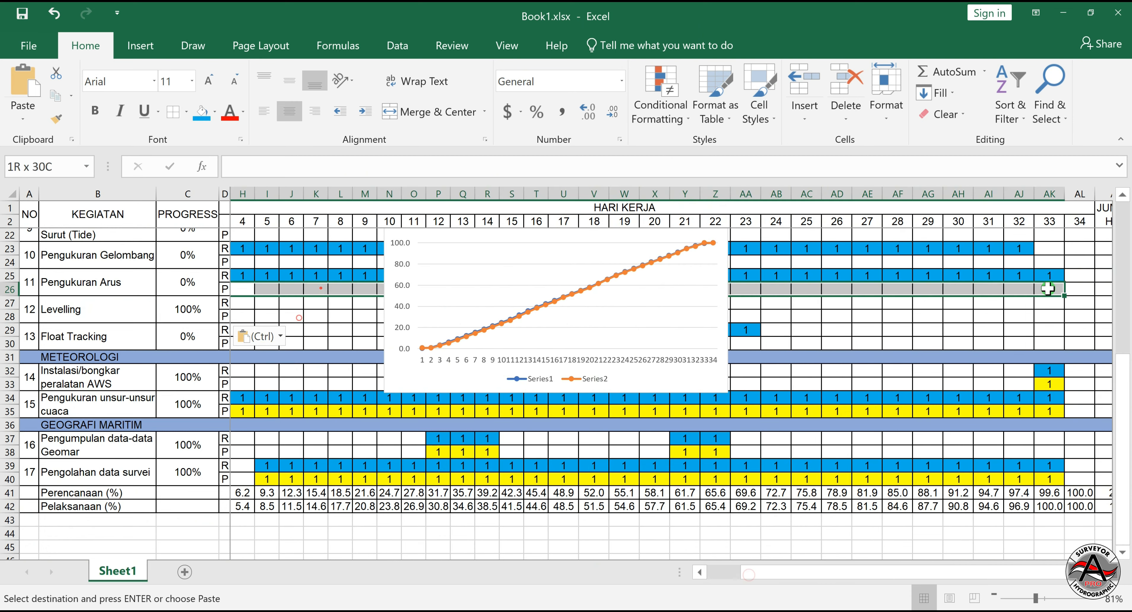
key(ctrl+v)
click(539, 361)
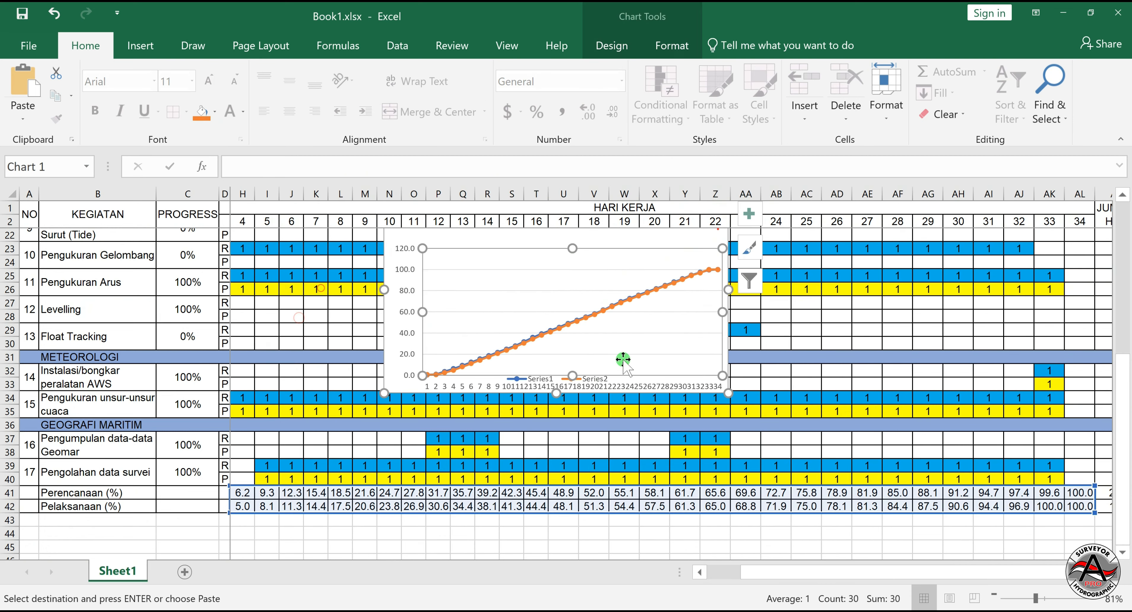
key(Delete)
key(ctrl+z)
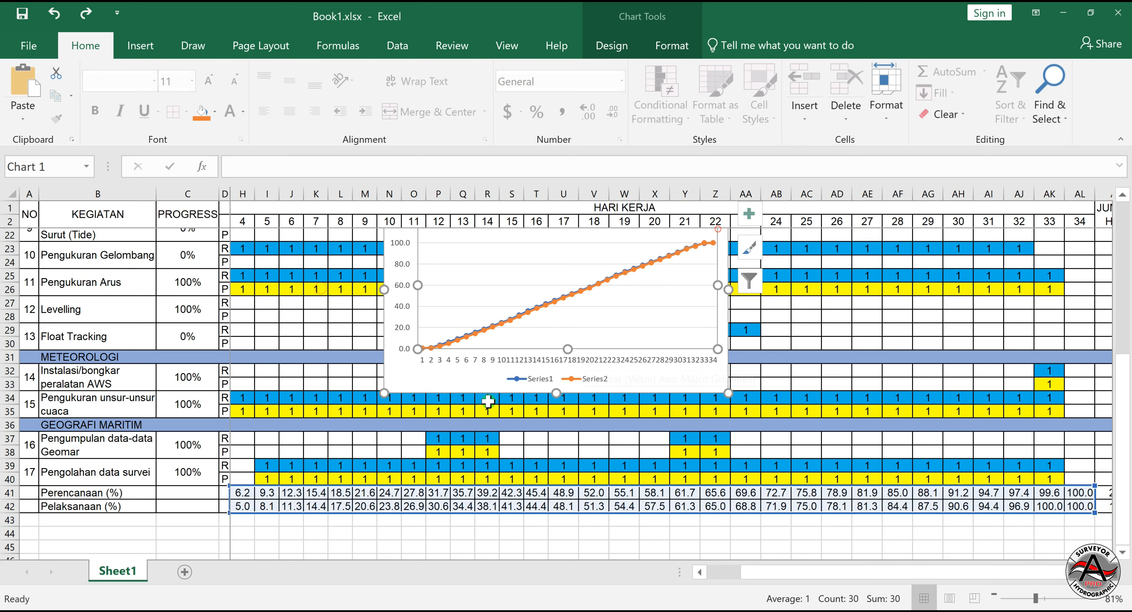
key(ctrl+z)
- Move the chart down clear of the Float Tracking rows and paste executed marks on days 12, 13, 22 and 23 in row 30
drag(432, 343, 464, 344)
click(487, 290)
key(ctrl+c)
key(ctrl+v)
drag(772, 291, 454, 437)
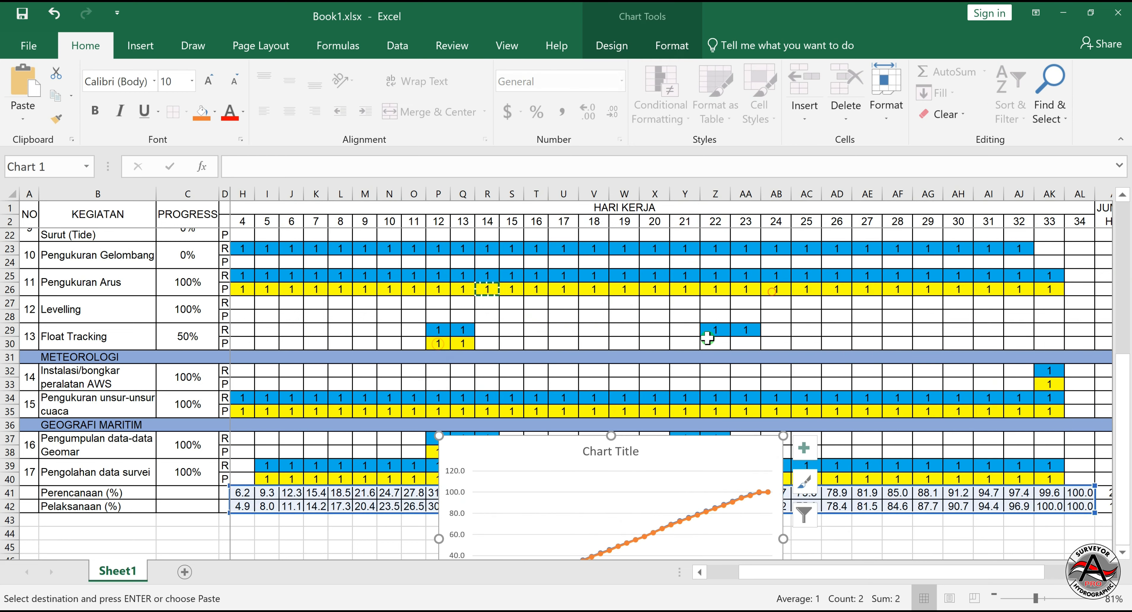
drag(709, 342, 746, 343)
key(ctrl+v)
- Paste executed marks on days 3 to 32 of Pengukuran Gelombang in row 24
drag(243, 261, 1019, 260)
key(ctrl+v)
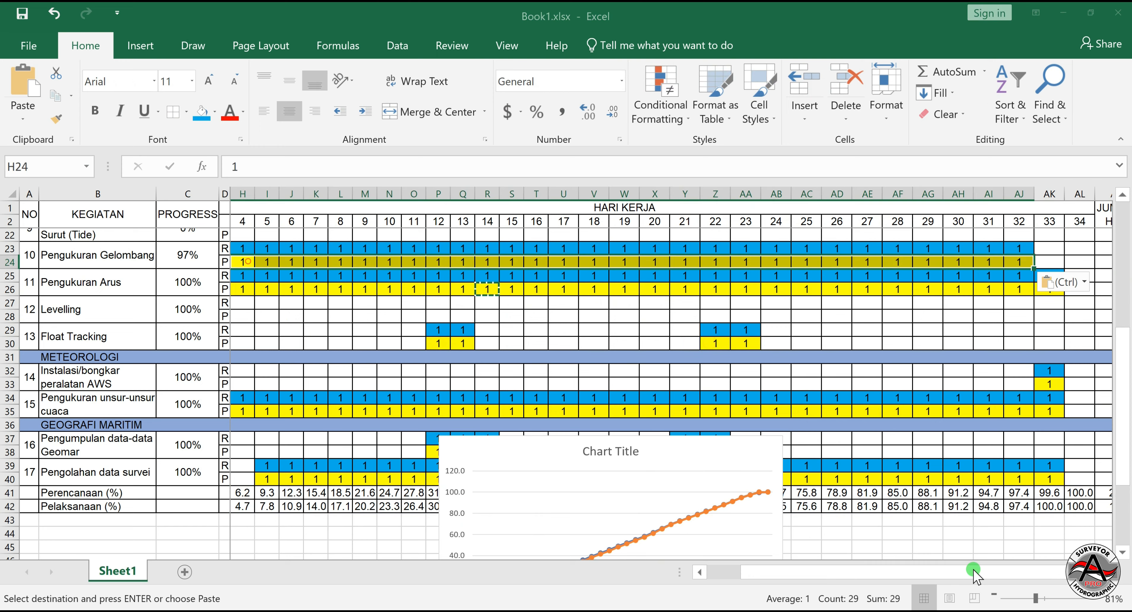
drag(980, 570, 941, 570)
click(297, 261)
key(ctrl+v)
- Paste executed marks on days 3 to 32 of Pengukuran Pasang Surut (Tide) in row 22
drag(1127, 376, 1127, 310)
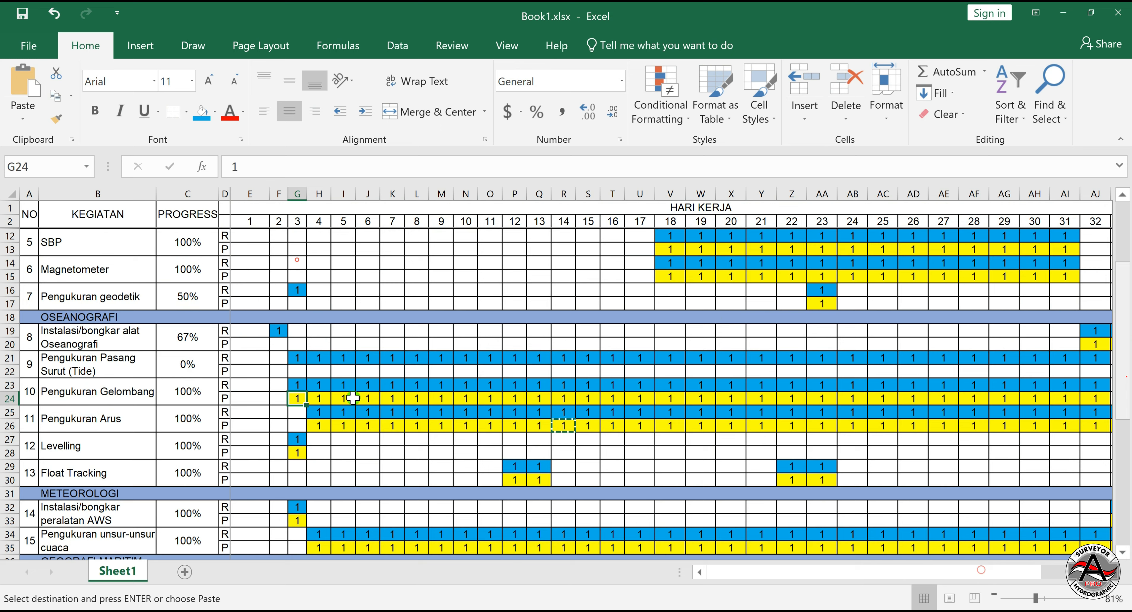
drag(297, 370, 1117, 372)
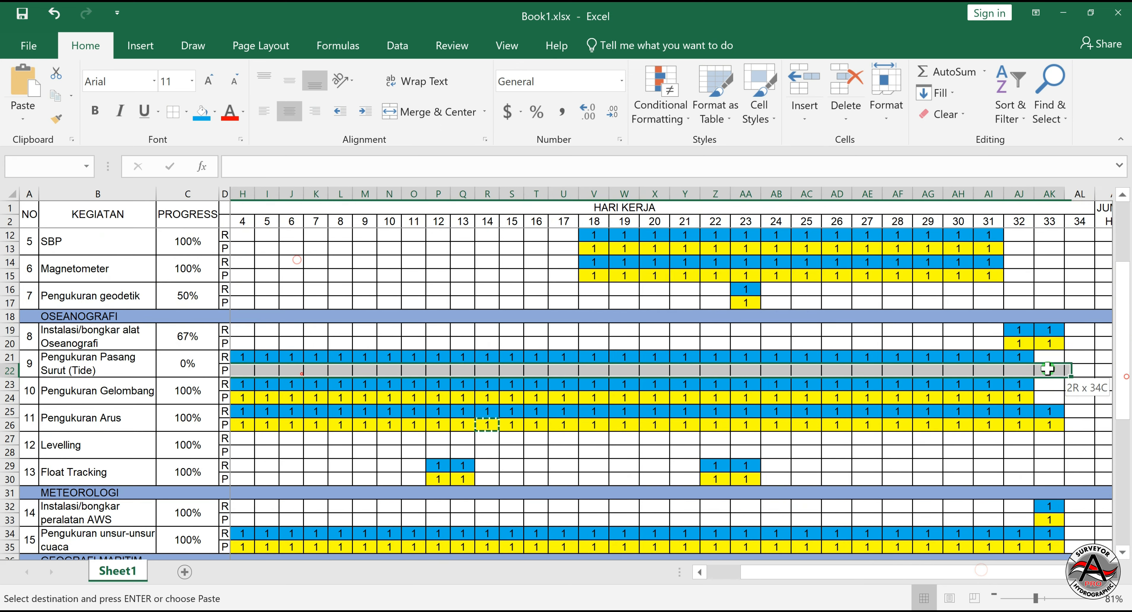
drag(1047, 369, 1031, 369)
key(ctrl+v)
scroll(197, 350, down, 1)
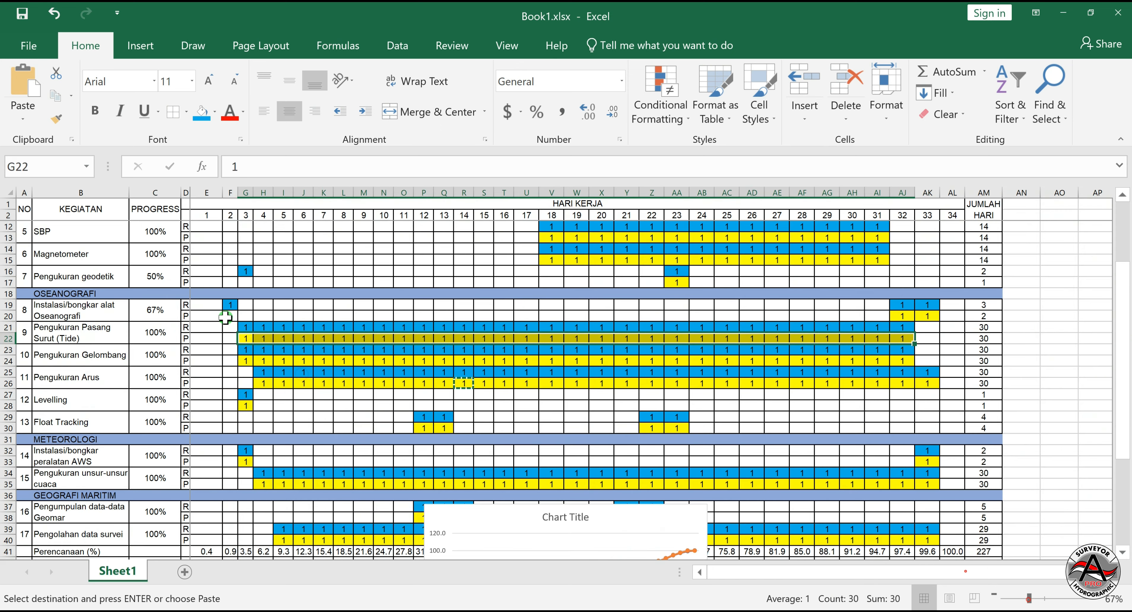
- Paste executed marks on day 2 of Instalasi/bongkar alat Oseanografi, day 3 of Pengukuran geodetik and day 34 of Embarkasi/Debarkasi
click(231, 315)
key(ctrl+v)
click(246, 282)
key(ctrl+v)
click(952, 237)
key(ctrl+v)
- Move the chart up over the schedule rows above the cumulative percentages and delete its title
drag(1122, 284, 1126, 395)
drag(614, 372, 630, 244)
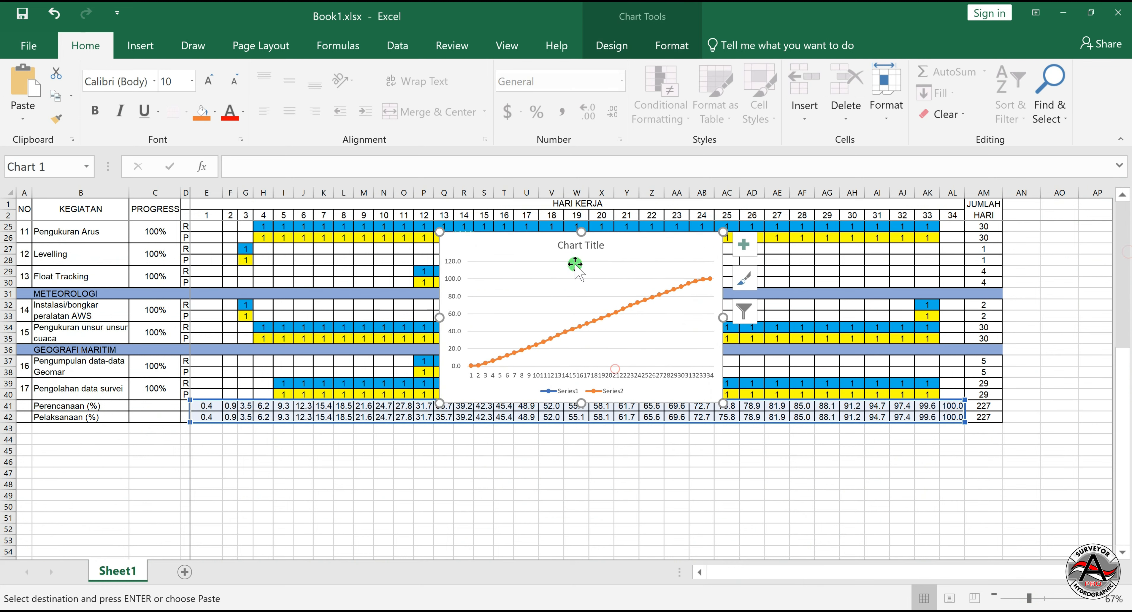
click(580, 251)
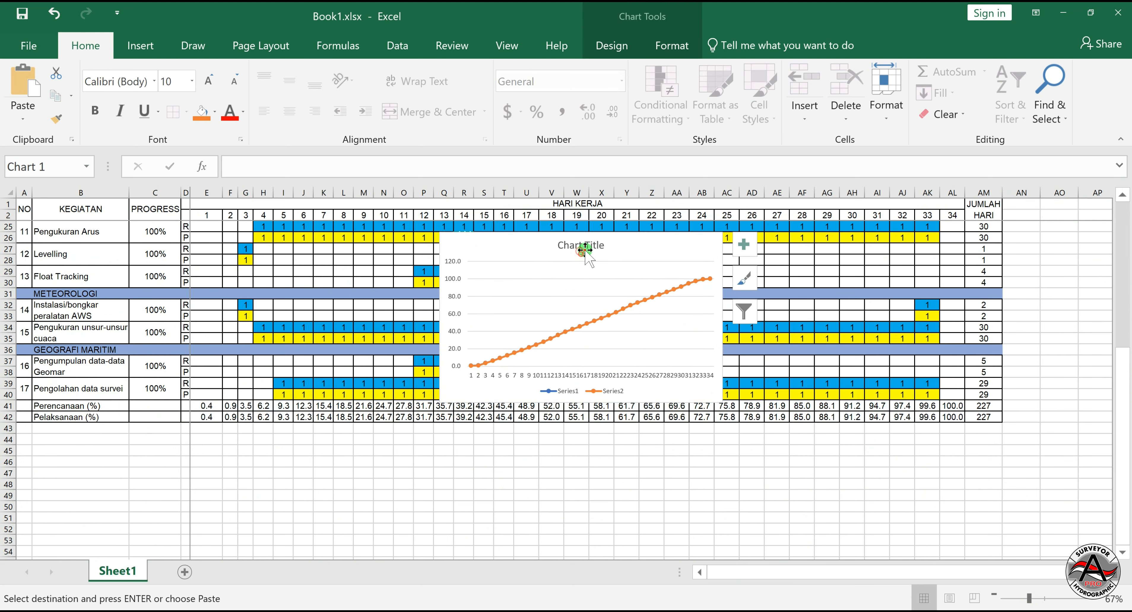
key(Delete)
- Delete the chart's vertical and horizontal axes, legend and gridlines
drag(545, 268, 454, 262)
click(534, 376)
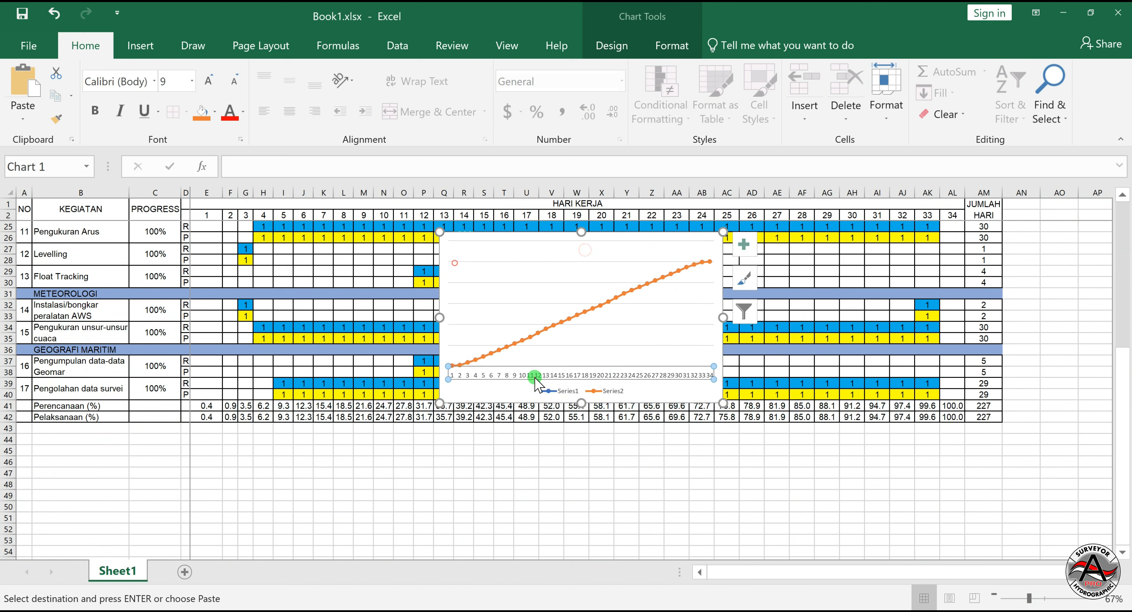
key(Delete)
click(552, 393)
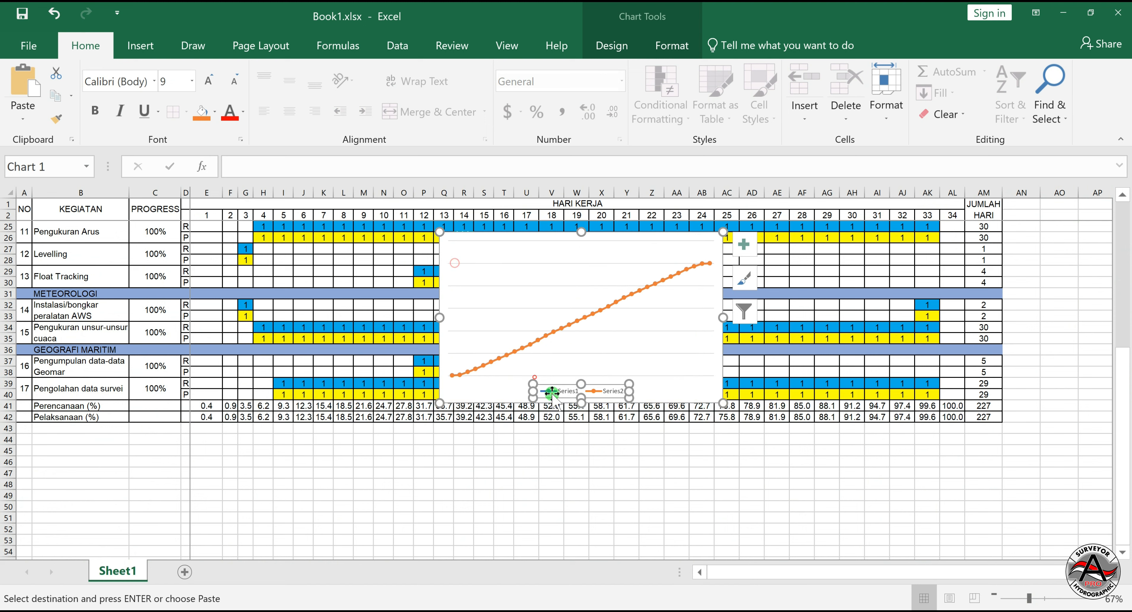
key(Delete)
click(544, 320)
key(Delete)
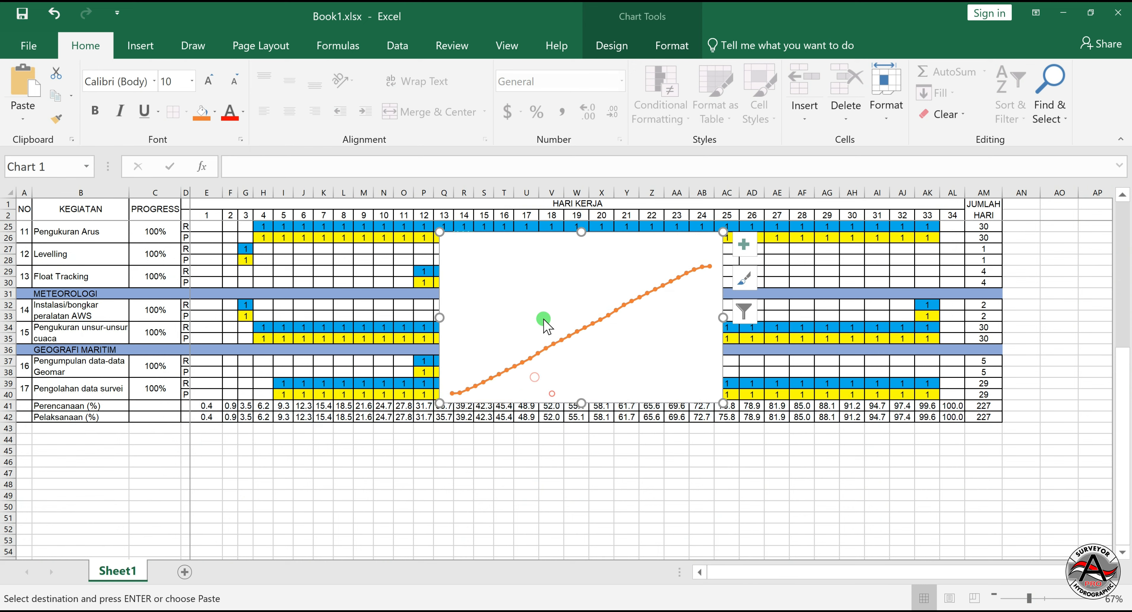
- Set the shape outline of the chart's Series 2 line to red
click(671, 49)
click(549, 92)
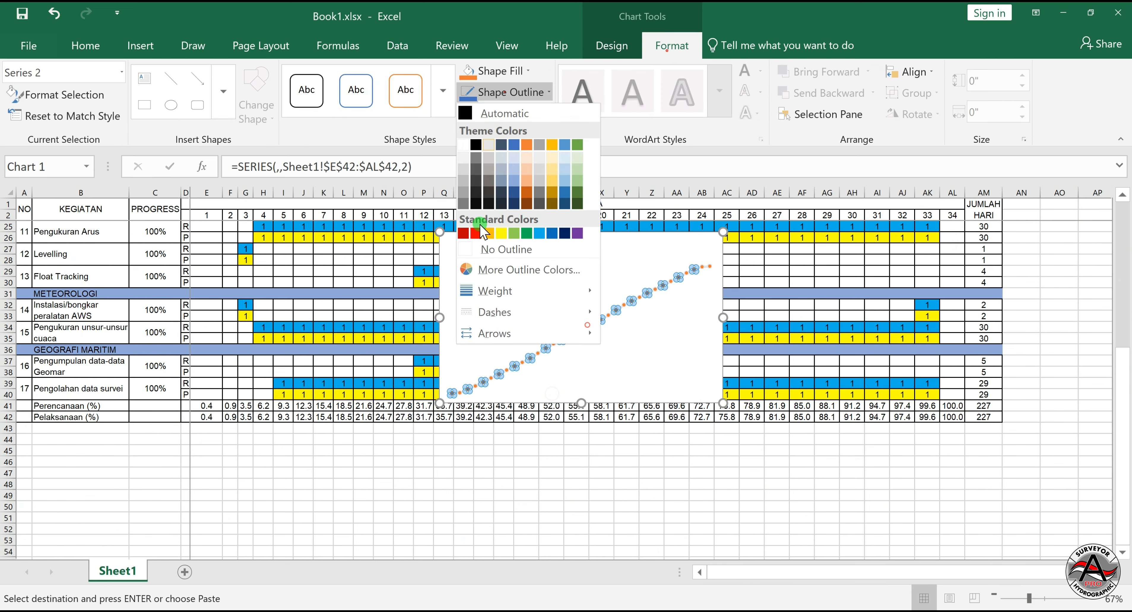
click(488, 145)
- Set both the plot area and the chart area of the chart to No Fill
click(512, 273)
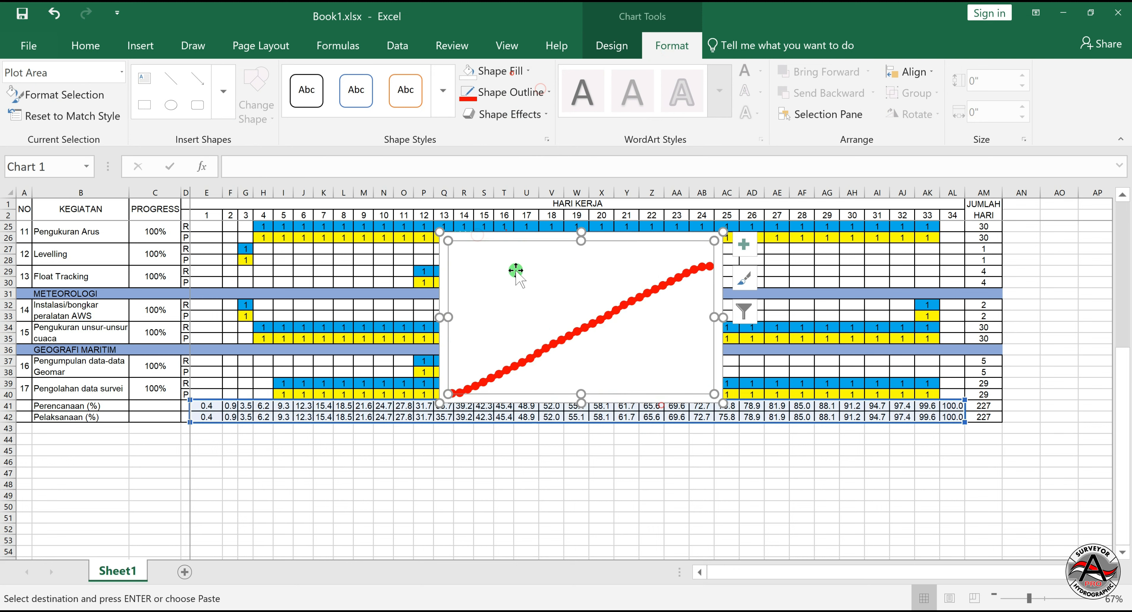
click(483, 71)
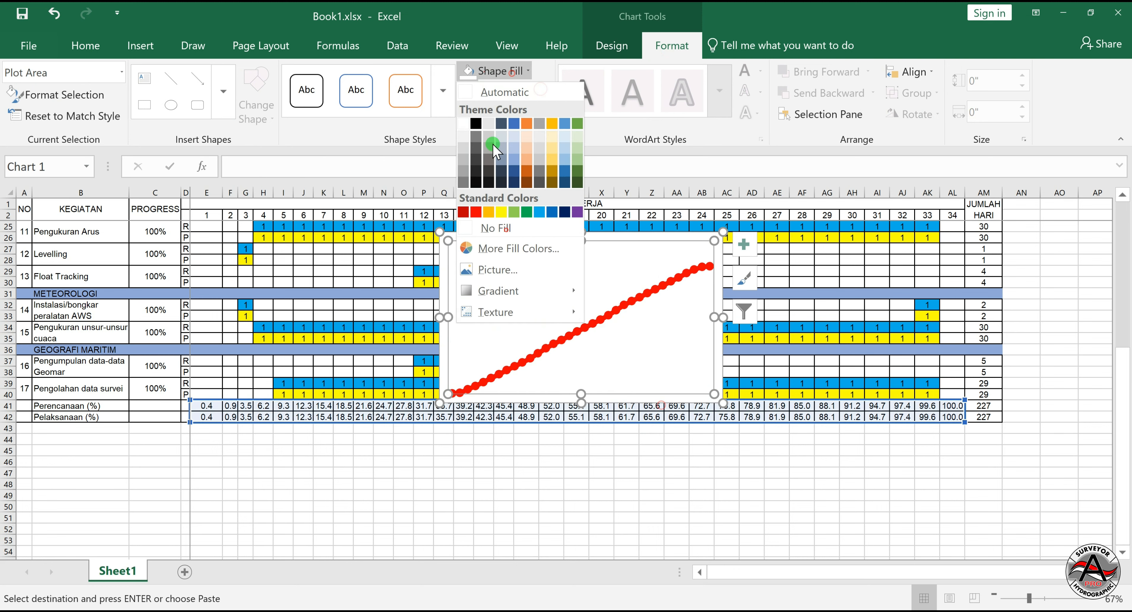
click(506, 228)
click(506, 236)
click(484, 71)
click(503, 225)
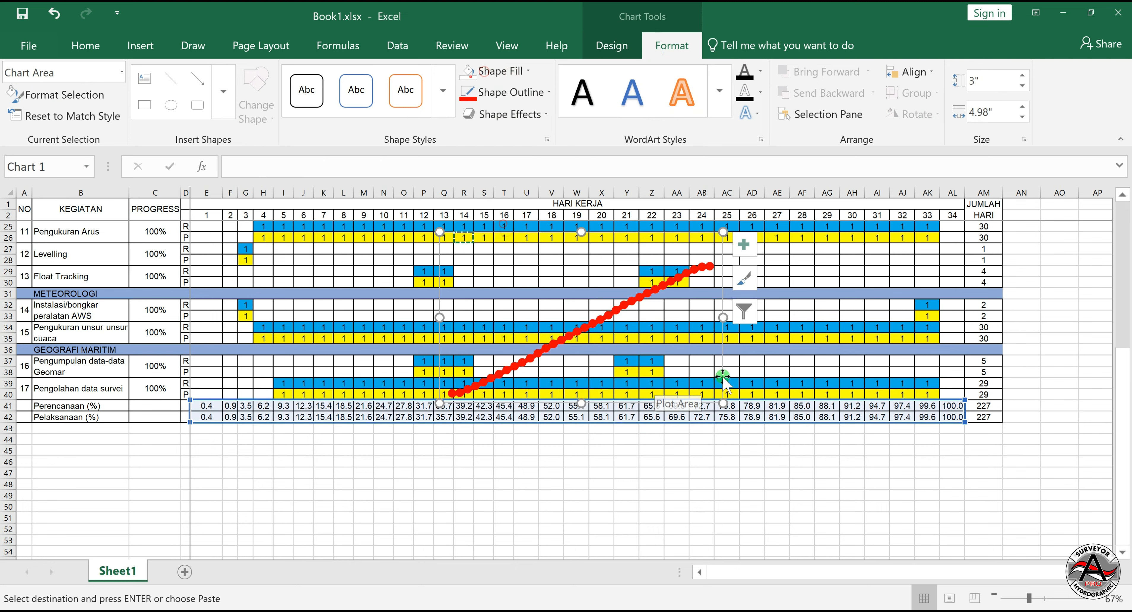
- Move the chart to the first day column and stretch it over the whole schedule through day 34, about 13.71" wide
drag(724, 377, 481, 375)
click(484, 472)
click(1019, 598)
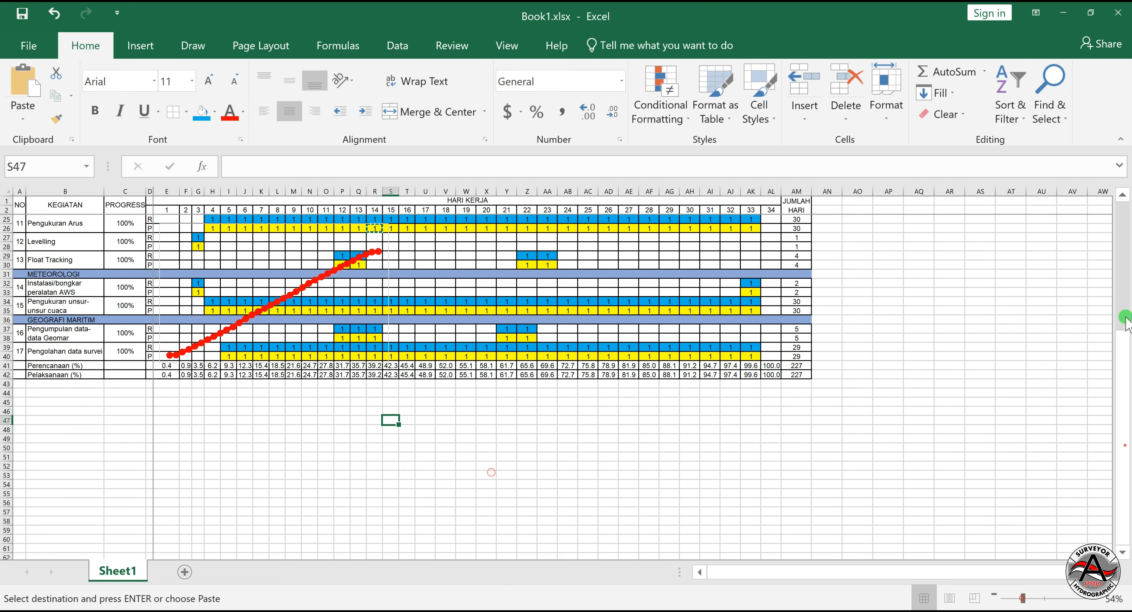
click(1124, 317)
click(388, 439)
click(671, 45)
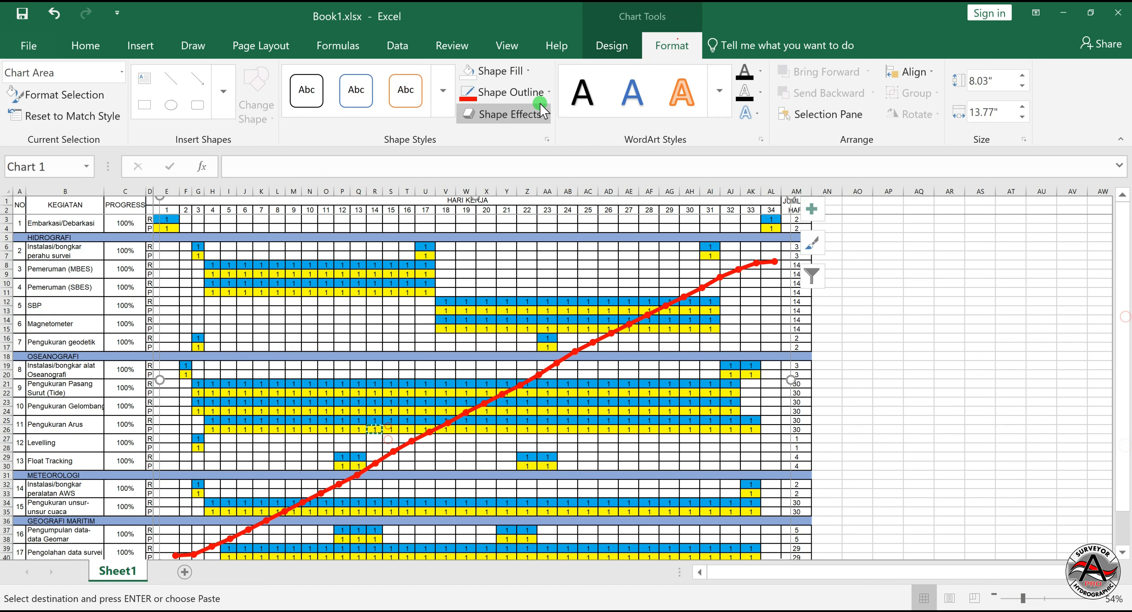
drag(791, 379, 789, 381)
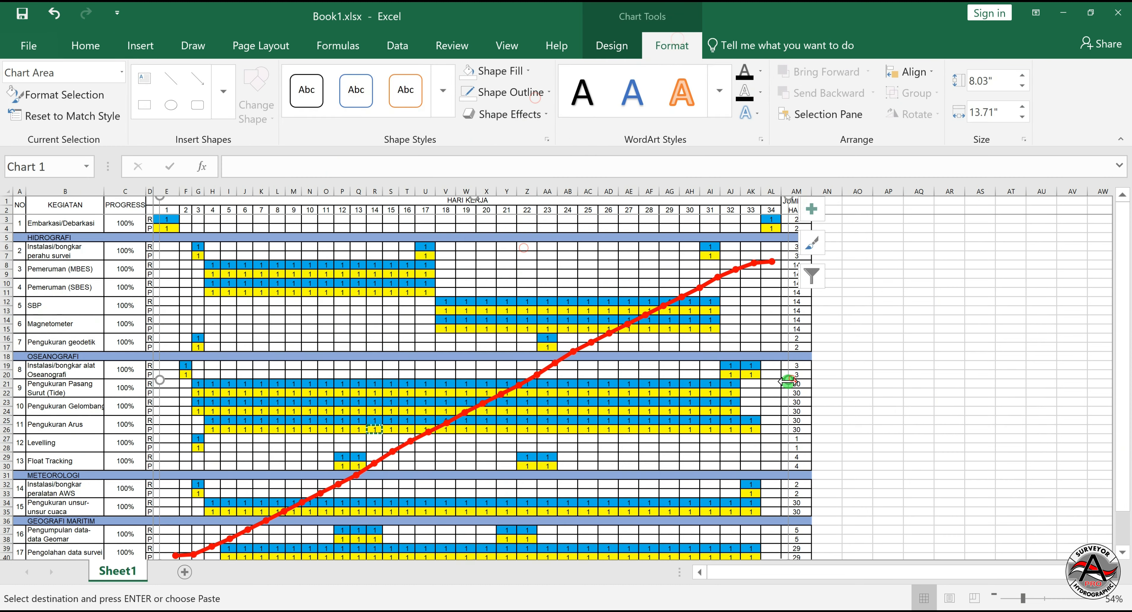
click(896, 322)
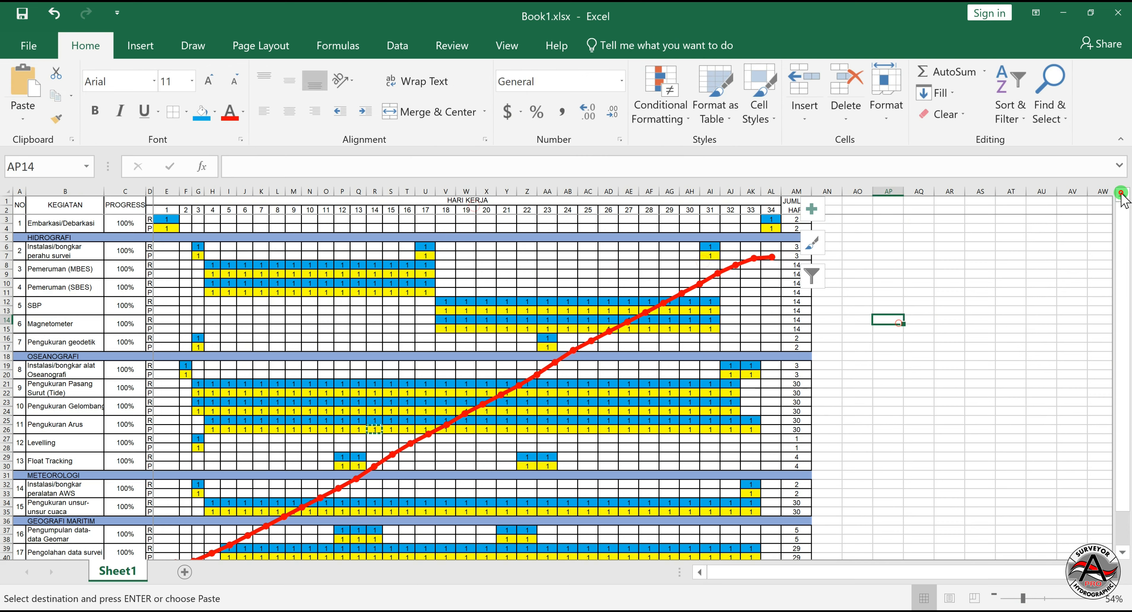
drag(1122, 200, 1127, 377)
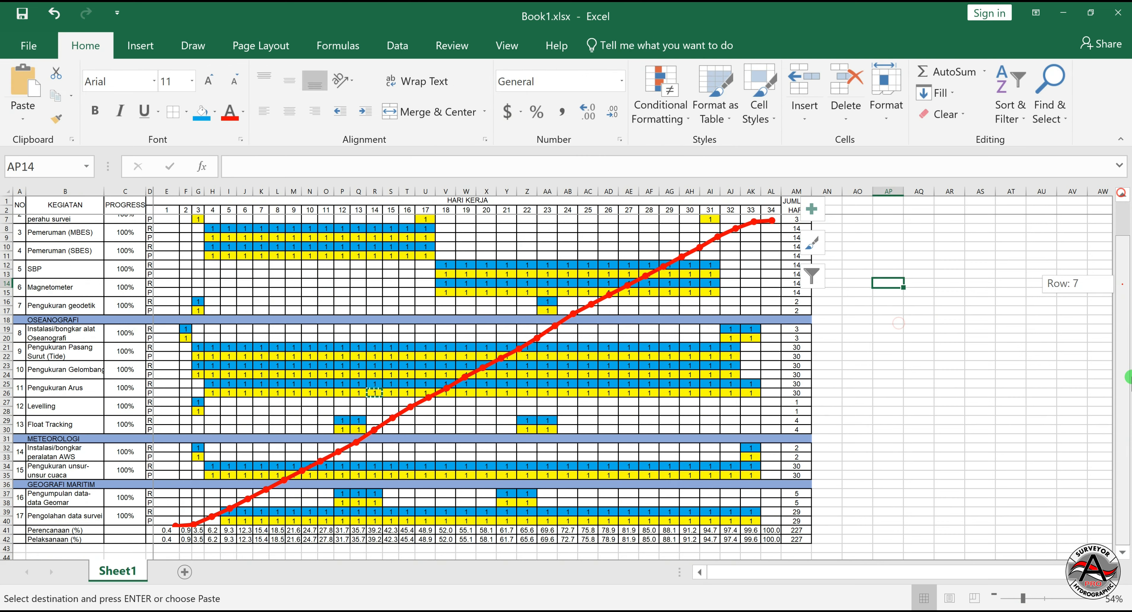
click(797, 410)
click(770, 372)
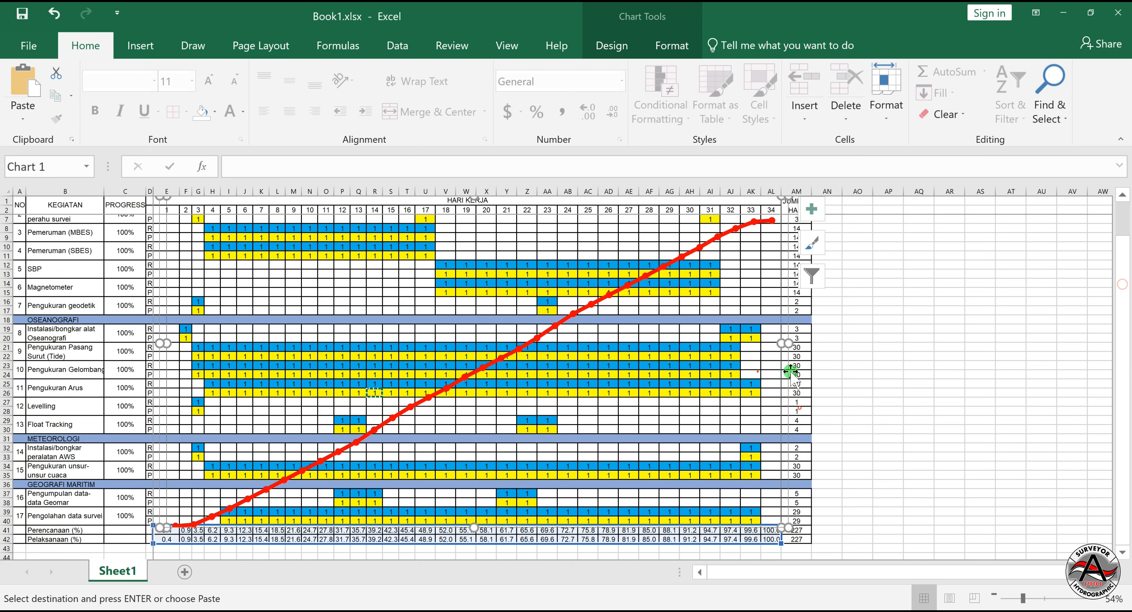
- Insert two rows above the header, merge and middle-align A1:AM2, and enter the title KURVA-S PROGRESS KEGIATAN SURVEI
right_click(6, 203)
click(48, 314)
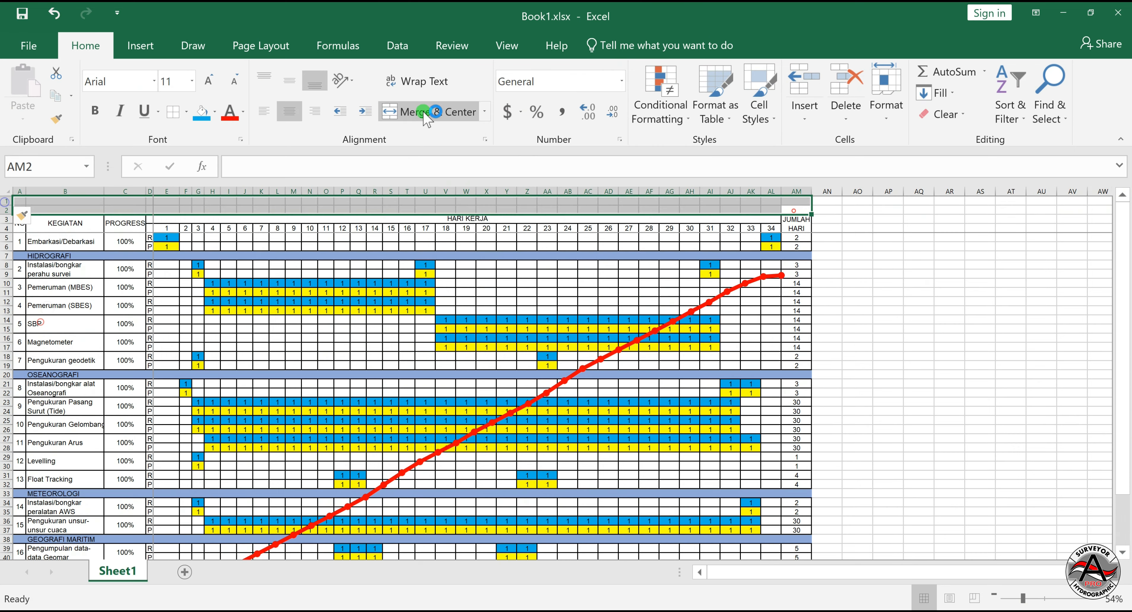
click(422, 112)
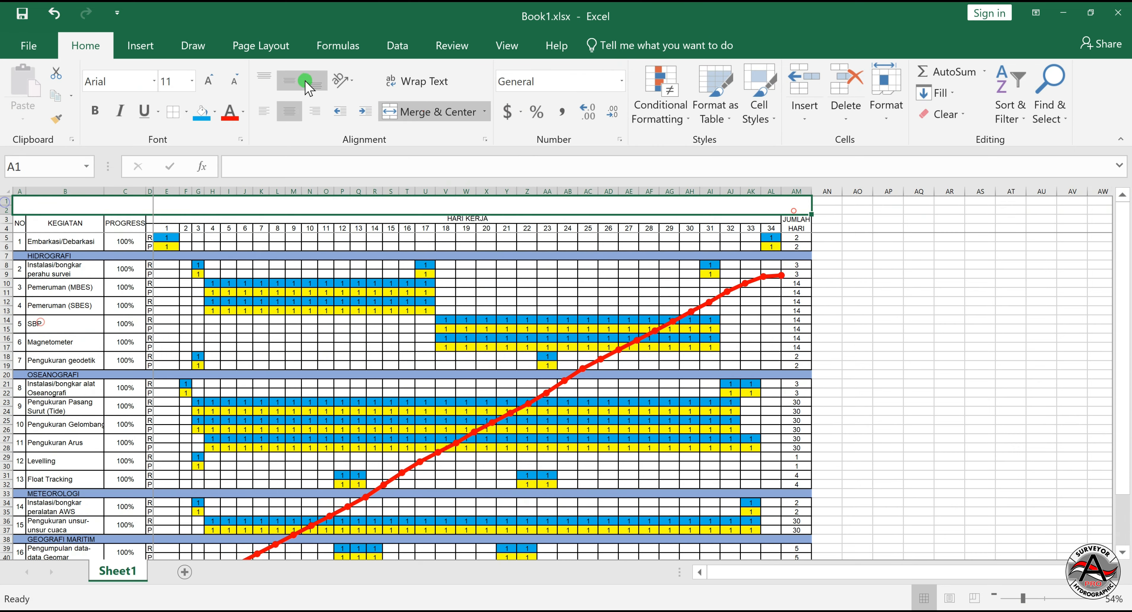
click(306, 82)
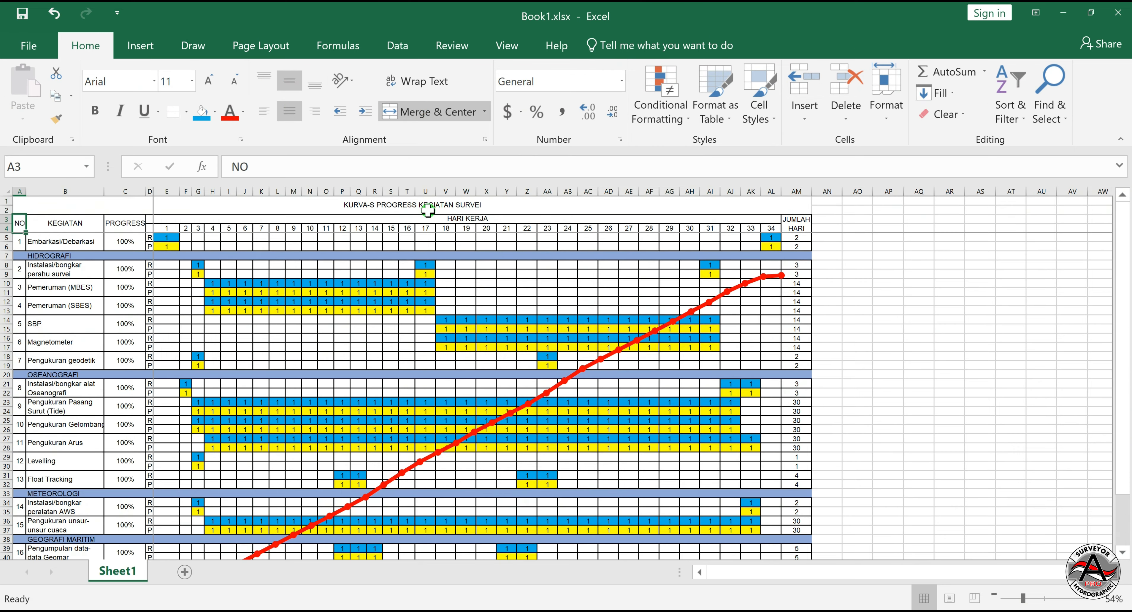
- Enlarge the font of the KURVA-S PROGRESS KEGIATAN SURVEI title and make it bold
click(428, 210)
click(208, 80)
click(94, 110)
click(979, 356)
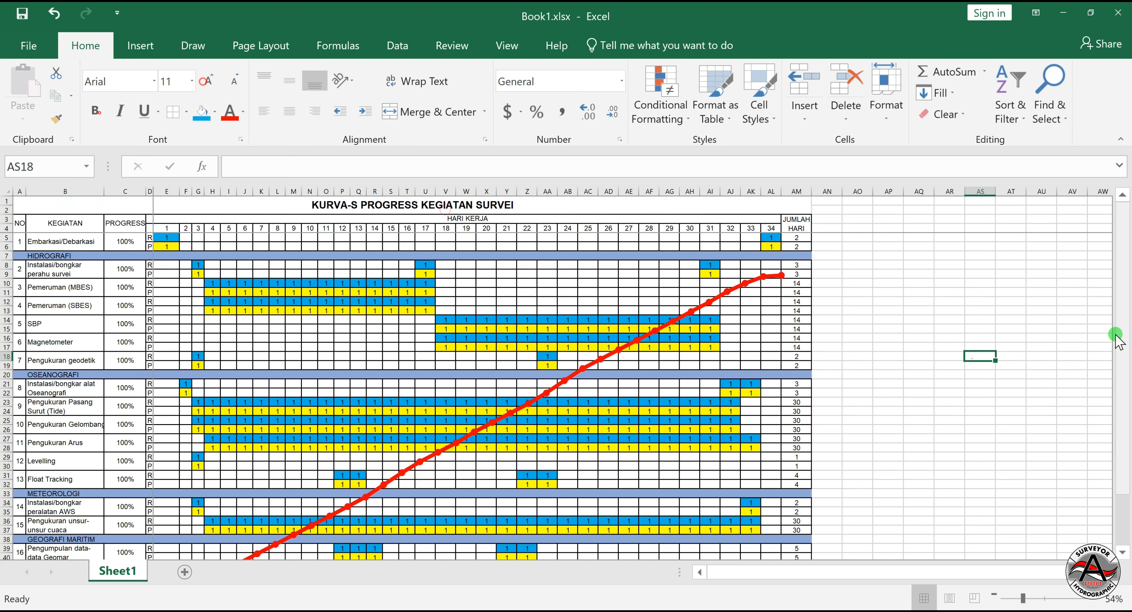
- Turn off the display of gridlines on the worksheet
click(507, 45)
click(193, 111)
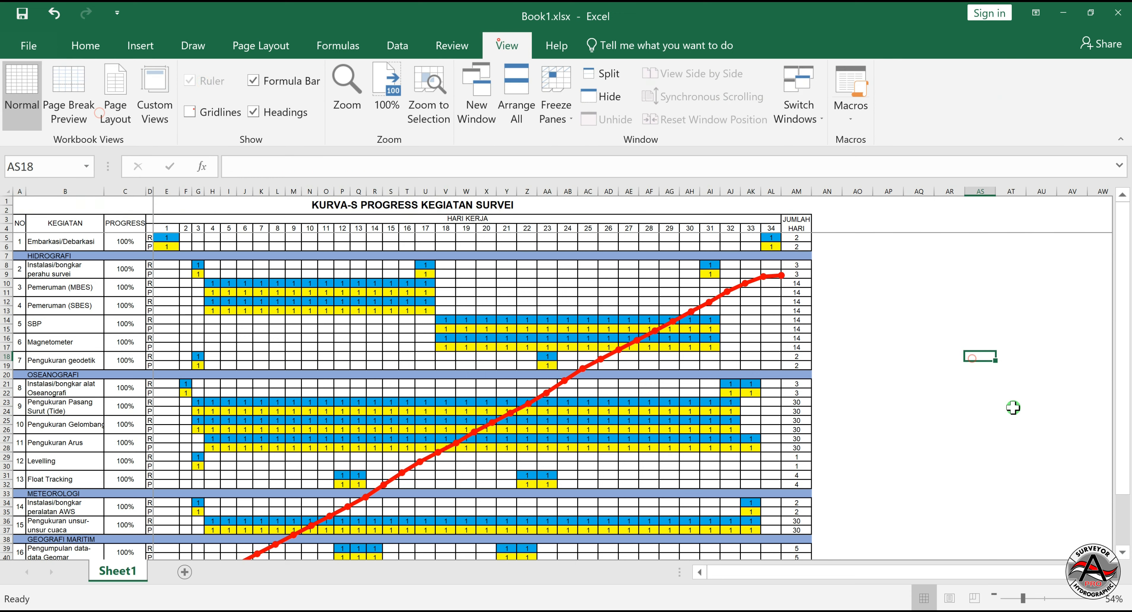
click(1013, 409)
- Move the chart sideways off the early day columns so that its near edge sits at about day 23
drag(1128, 207, 1128, 261)
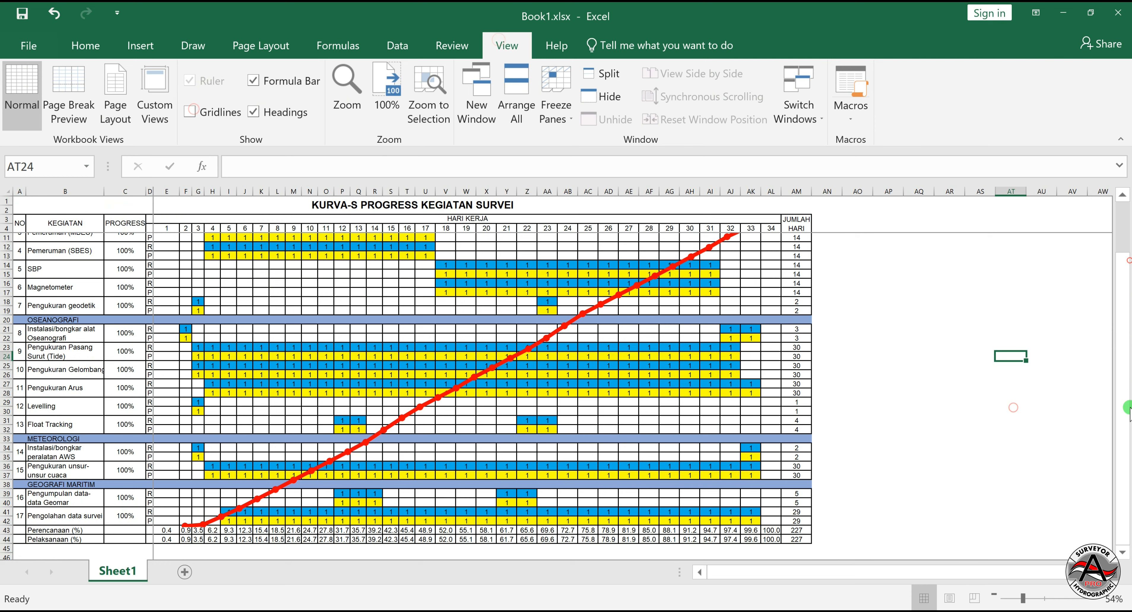
drag(1128, 408, 1128, 357)
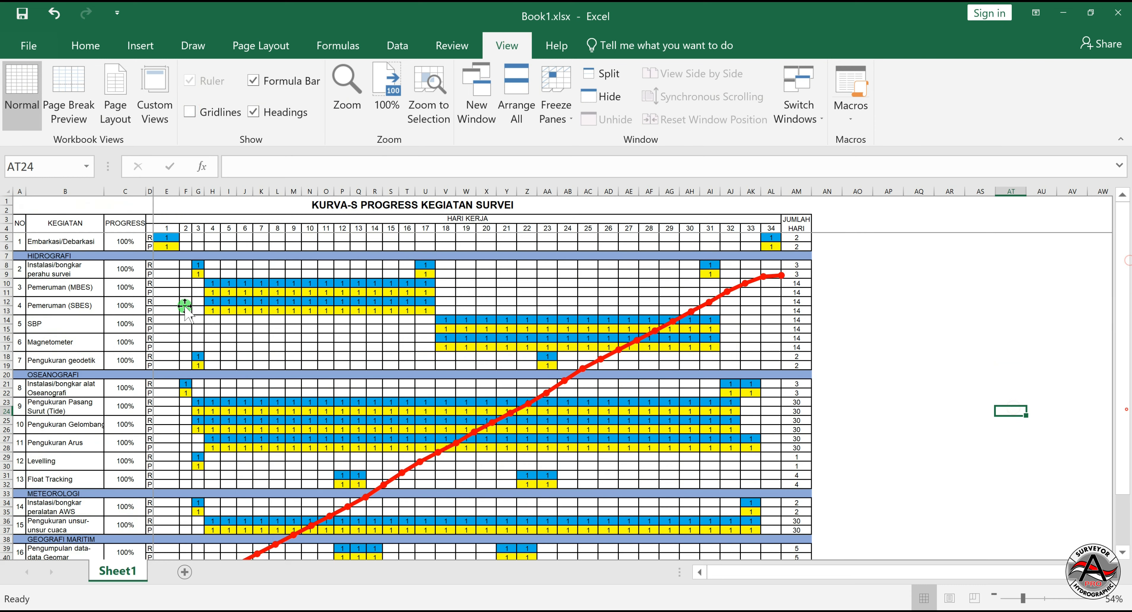
click(170, 230)
drag(169, 231, 169, 231)
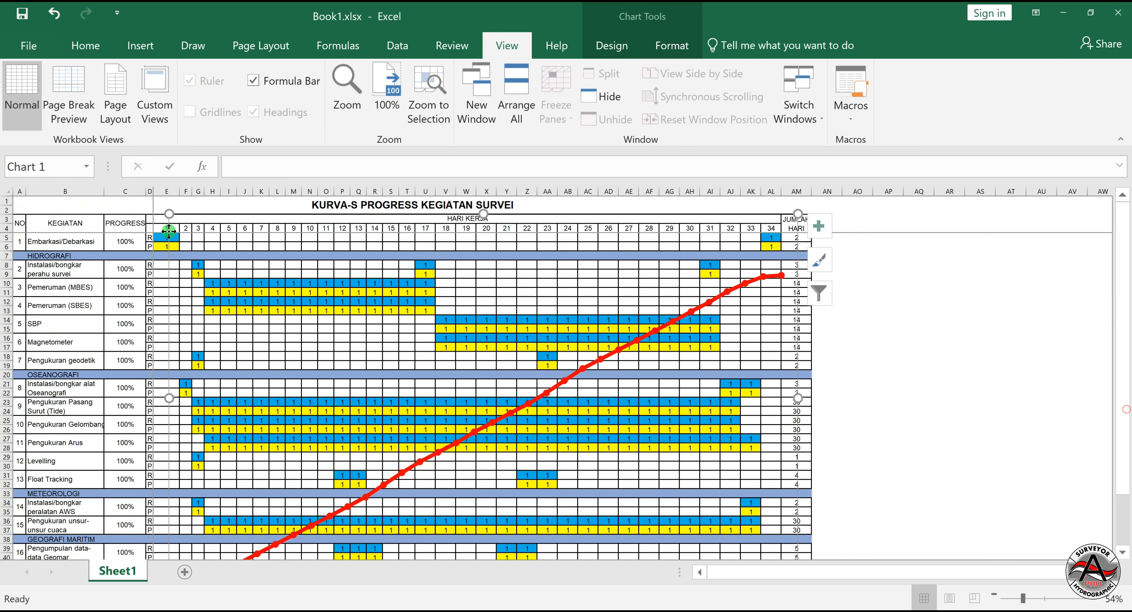
drag(261, 239, 555, 249)
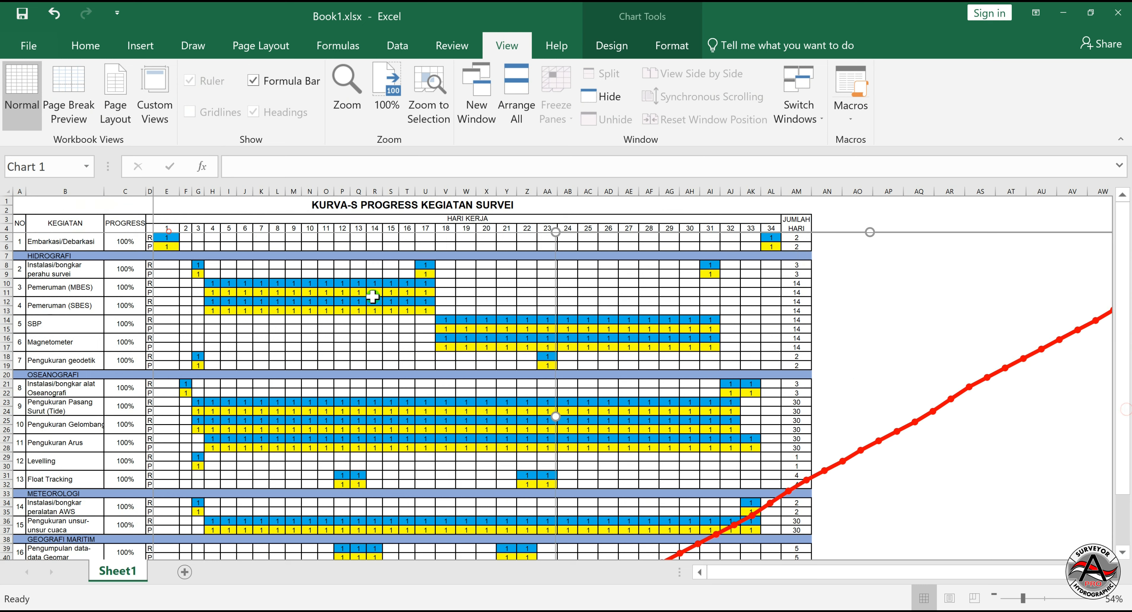
- Clear the executed marks of Pemeruman (MBES) for days 14 to 17 in R11:U11 and fill those cells white
drag(373, 295, 425, 294)
key(Delete)
click(86, 46)
click(215, 112)
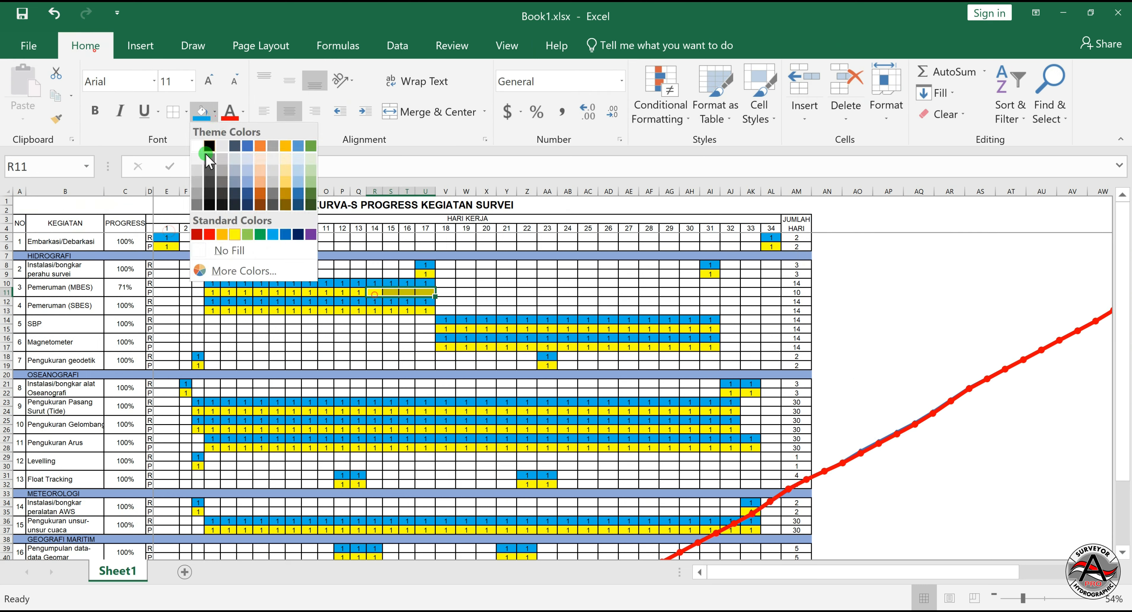
click(196, 145)
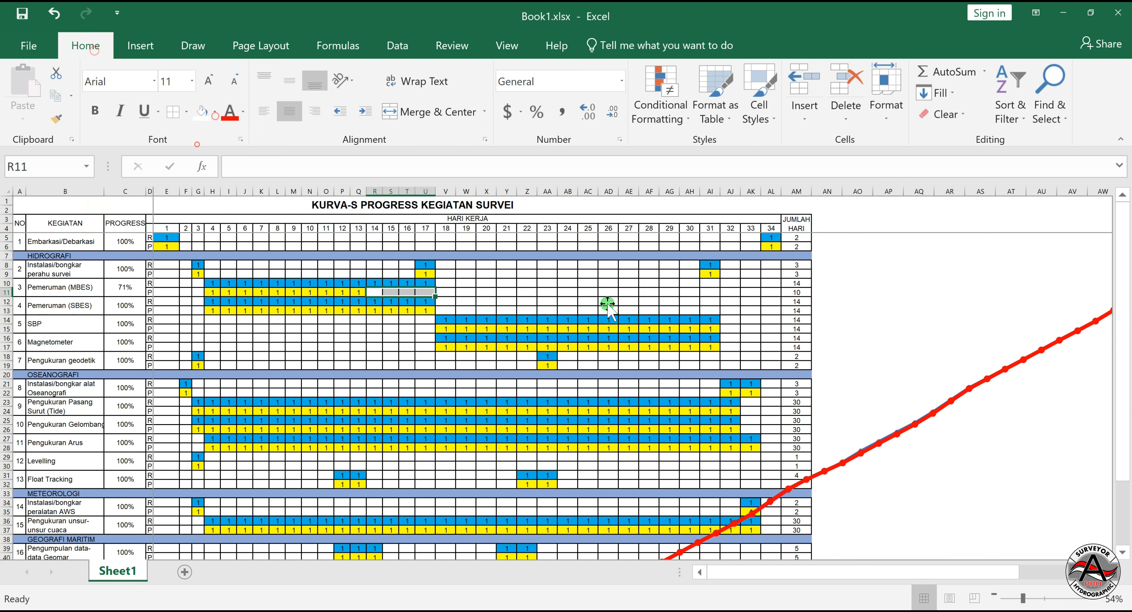
- Make the planned and executed progress curves in the chart thinner so both lines can be told apart
click(967, 296)
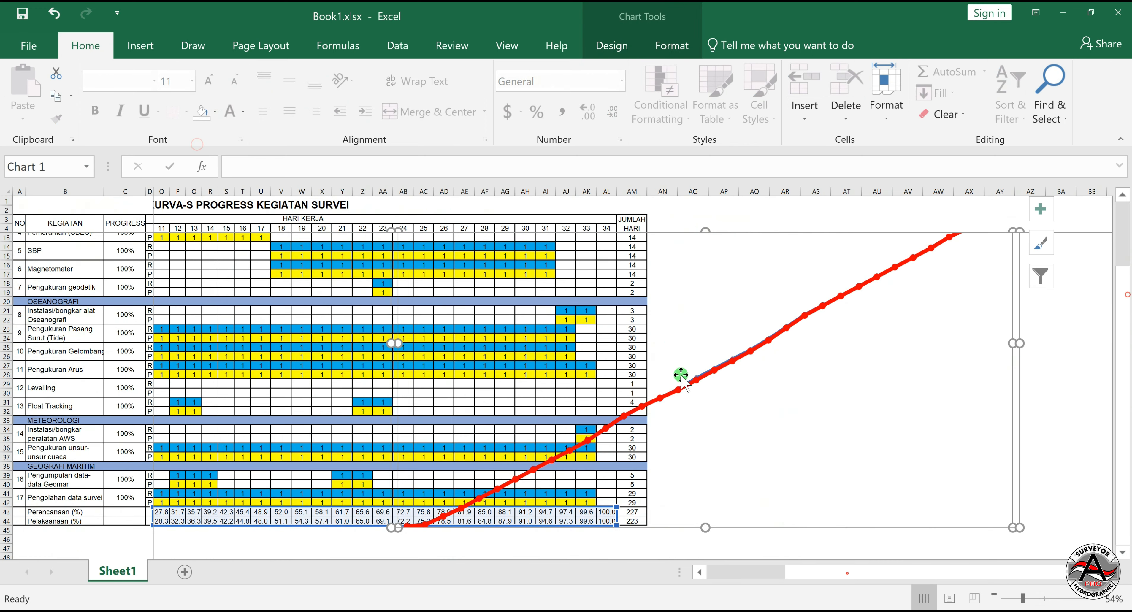
click(702, 379)
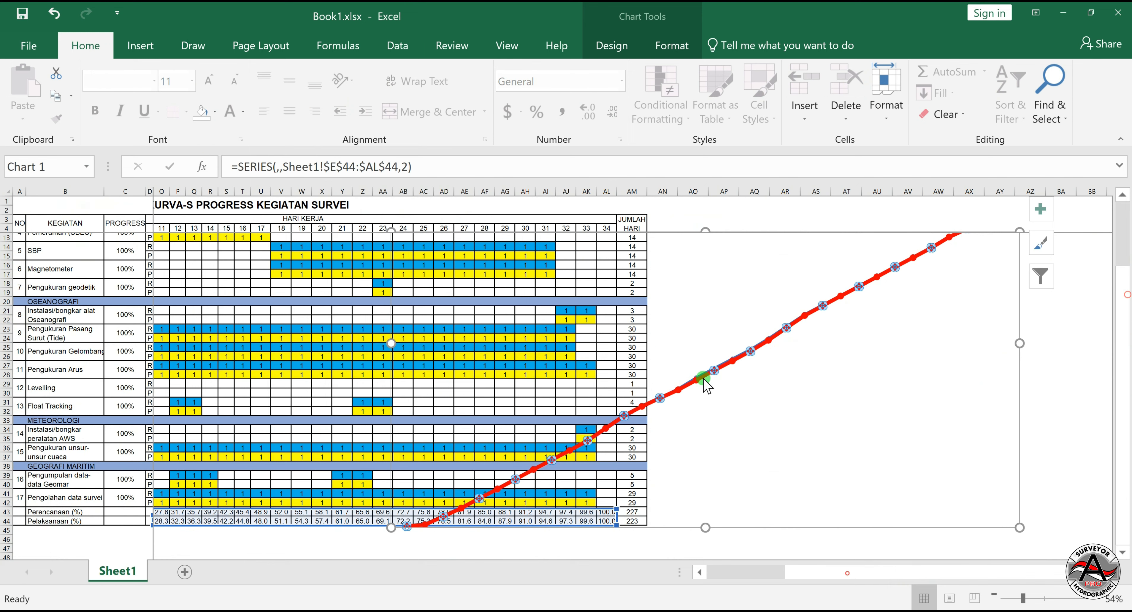
click(671, 46)
click(688, 222)
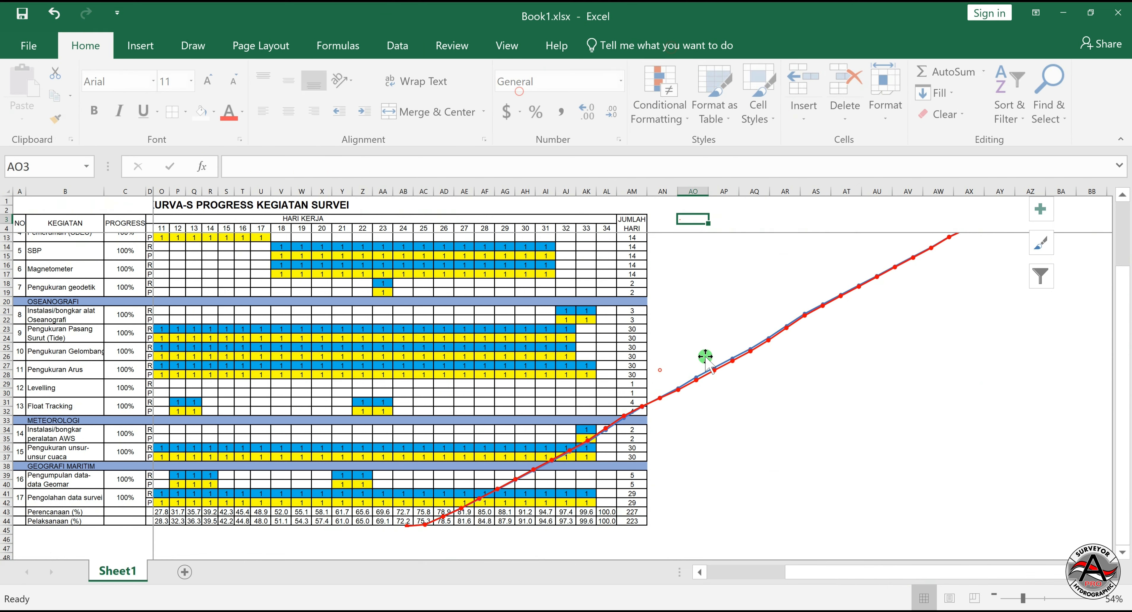
click(684, 231)
- Extend the yellow executed mark 1 of Pemeruman (MBES) from Q11 through U11, covering days 14 to 17
scroll(659, 273, up, 3)
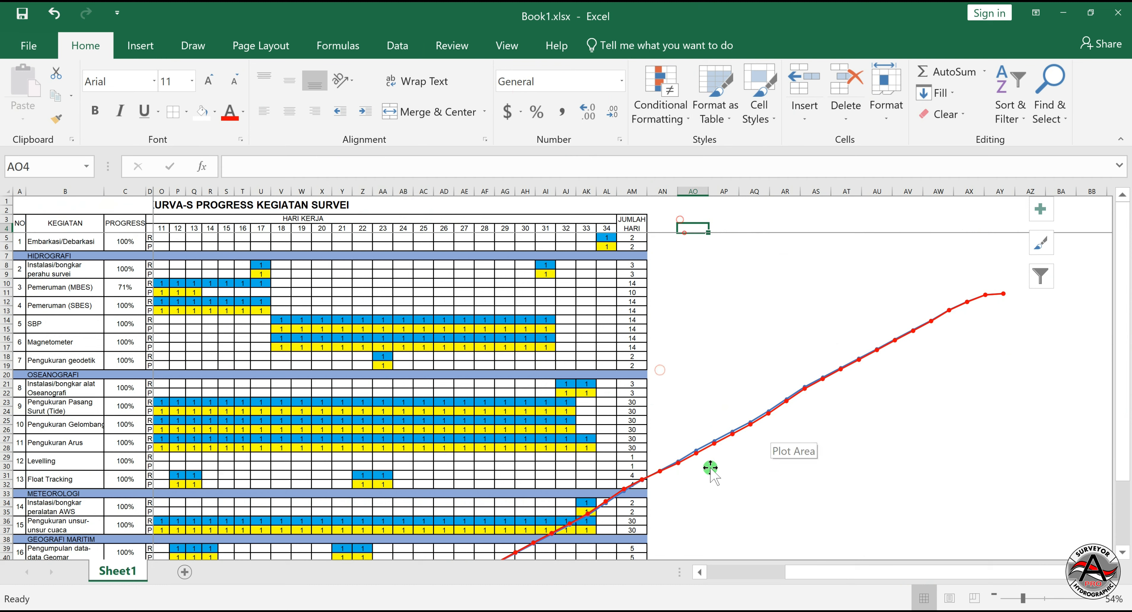
click(195, 294)
drag(202, 298, 264, 295)
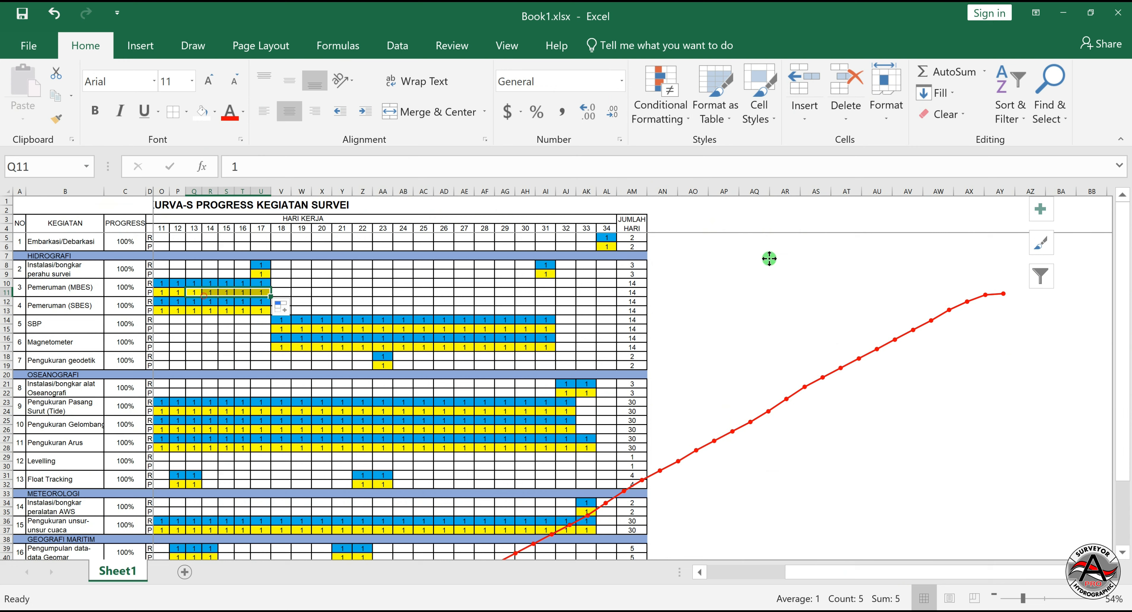
- Move the chart back over the schedule so its curve ends at day 34, and fit the day 1 column's width to its content
click(768, 259)
drag(609, 230, 268, 211)
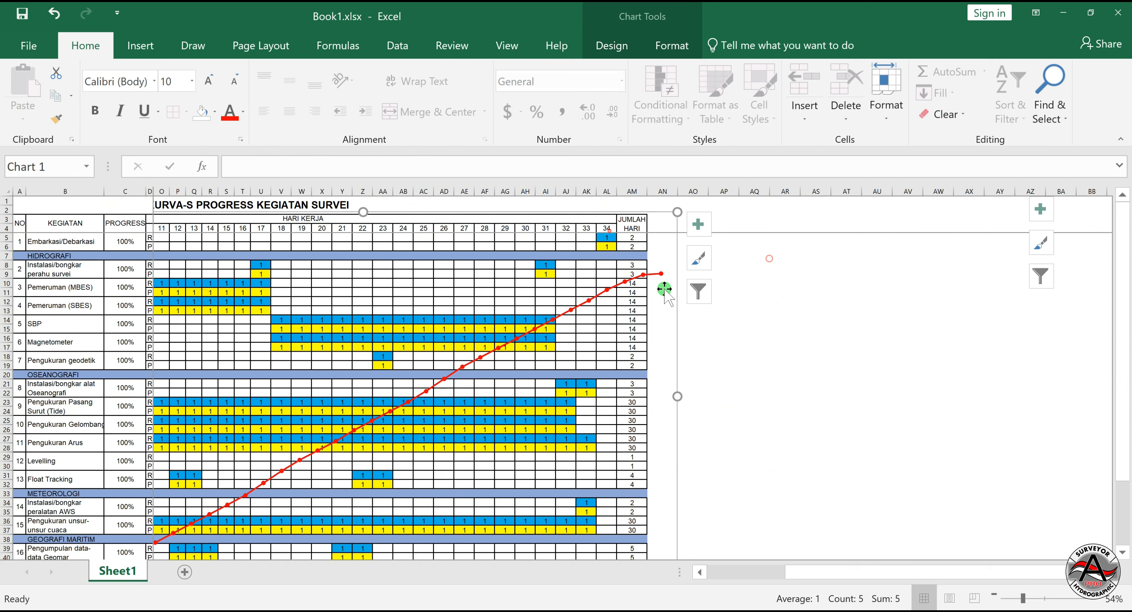
drag(677, 295, 622, 278)
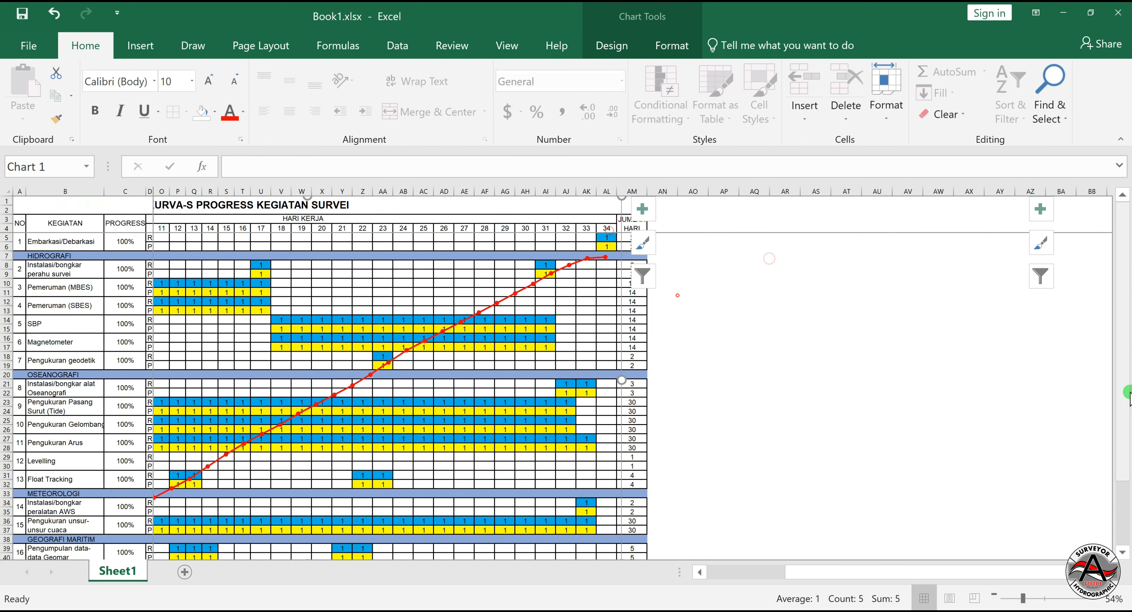
scroll(1125, 397, down, 3)
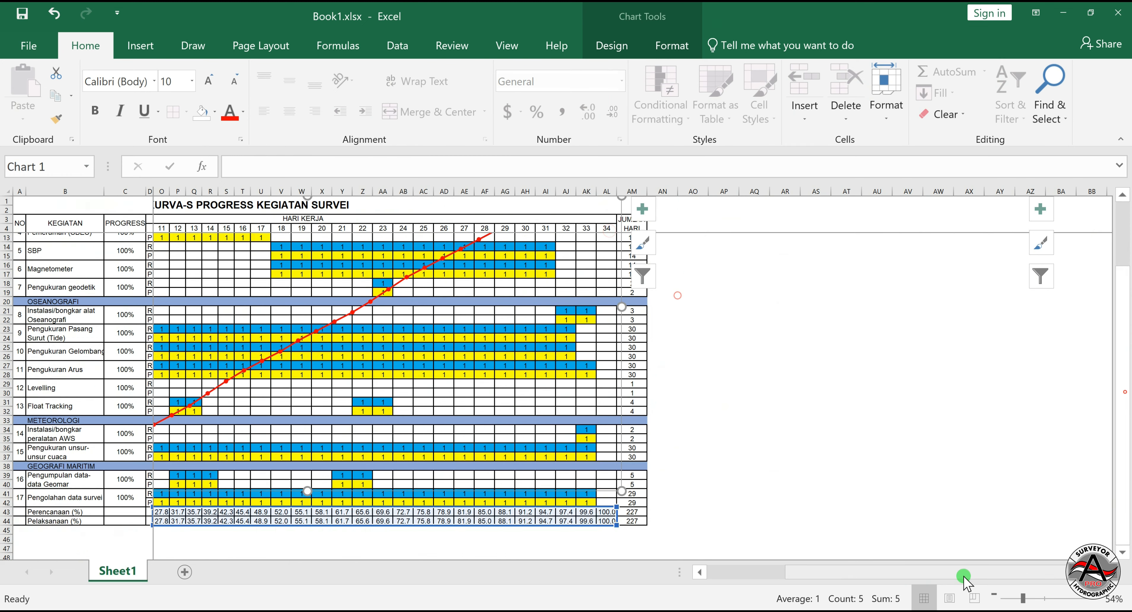
drag(963, 575, 789, 569)
click(895, 460)
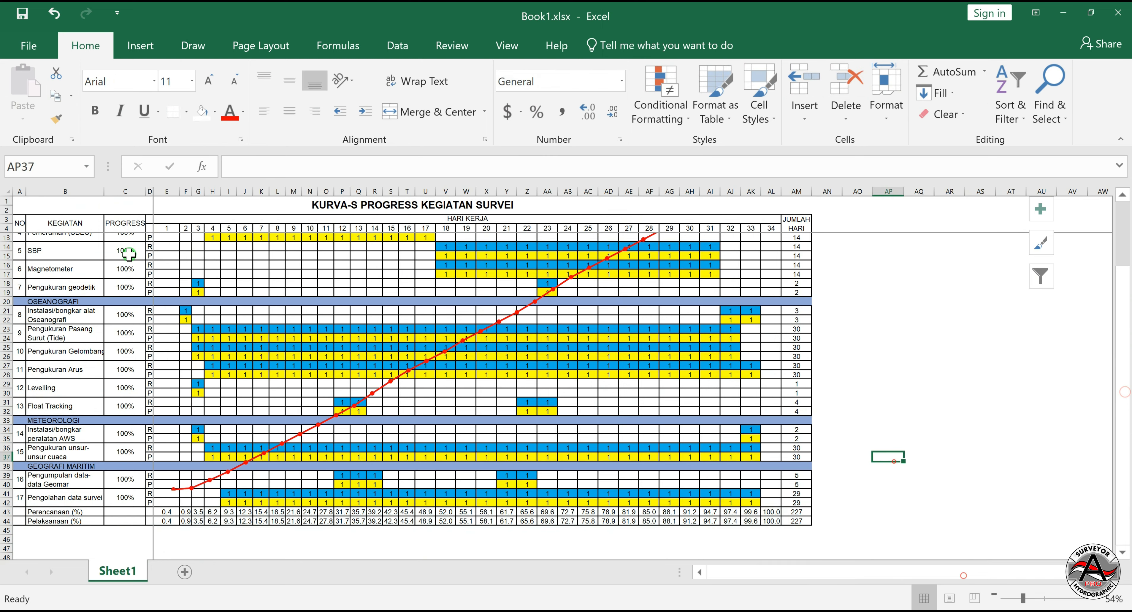
double_click(178, 194)
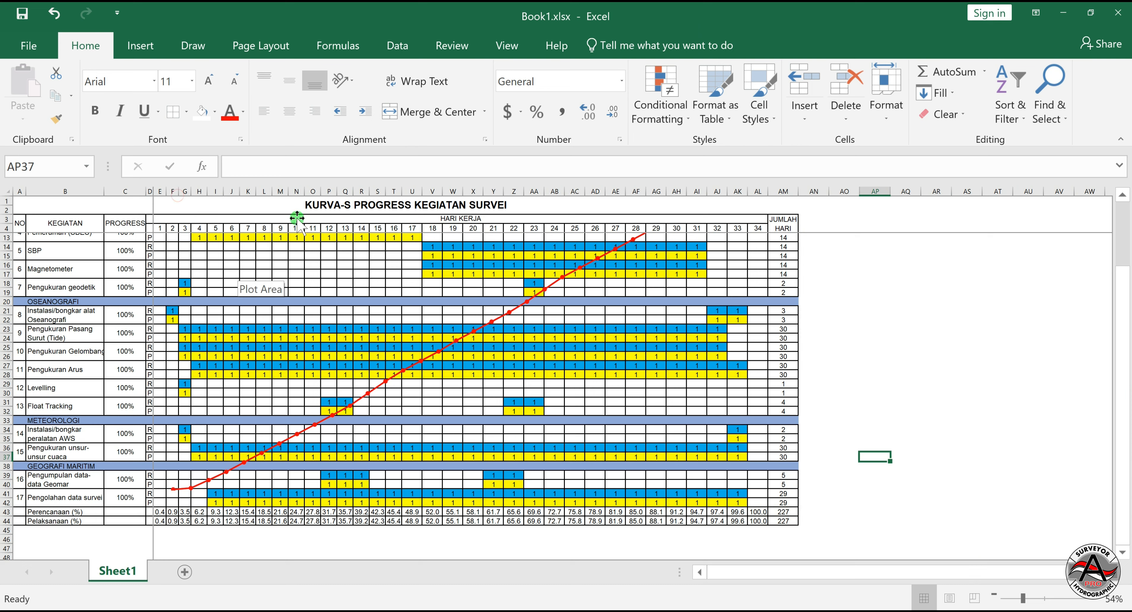
- Review the day 10 column, the executed percentage formula in N44, the Perencanaan (%) row E43:AL43 and the Pelaksanaan (%) row
click(296, 192)
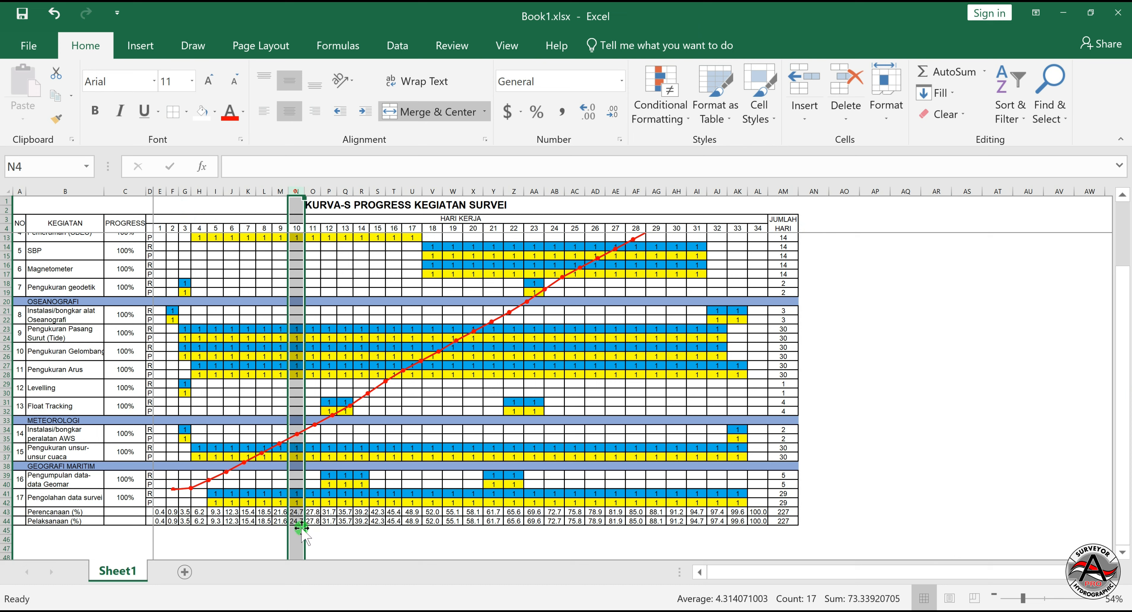
click(297, 521)
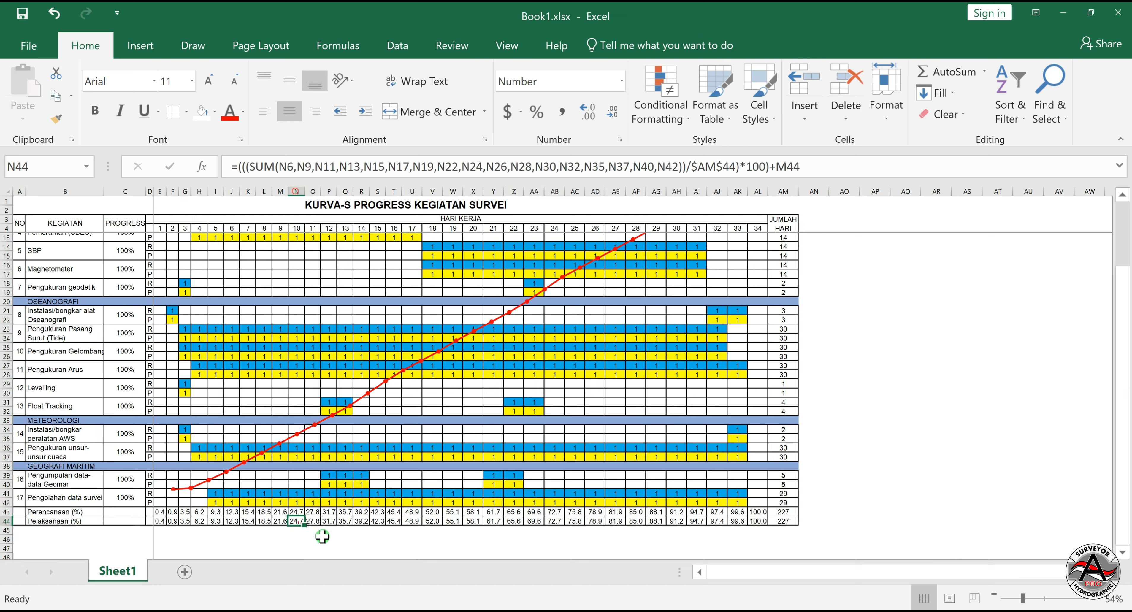
drag(161, 523, 170, 522)
click(299, 520)
drag(161, 512, 760, 521)
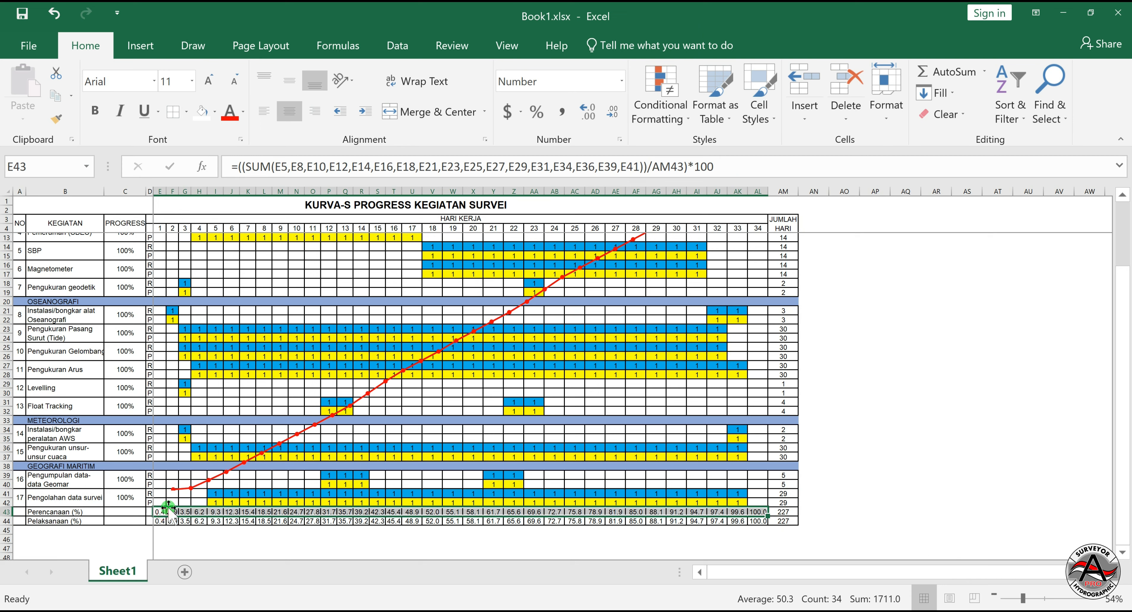
click(65, 518)
scroll(66, 518, up, 3)
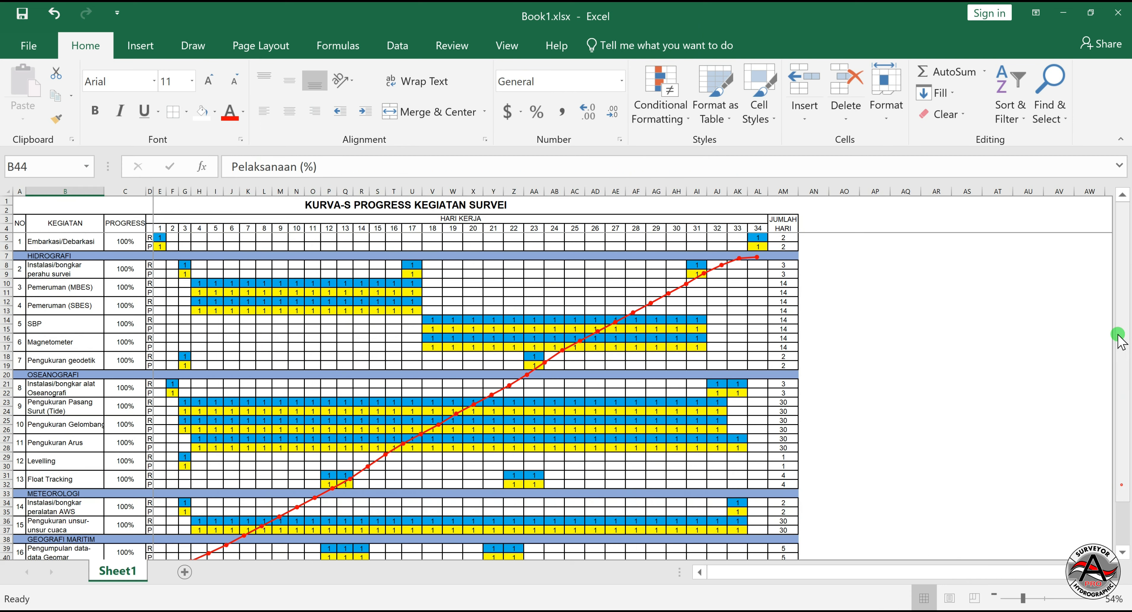